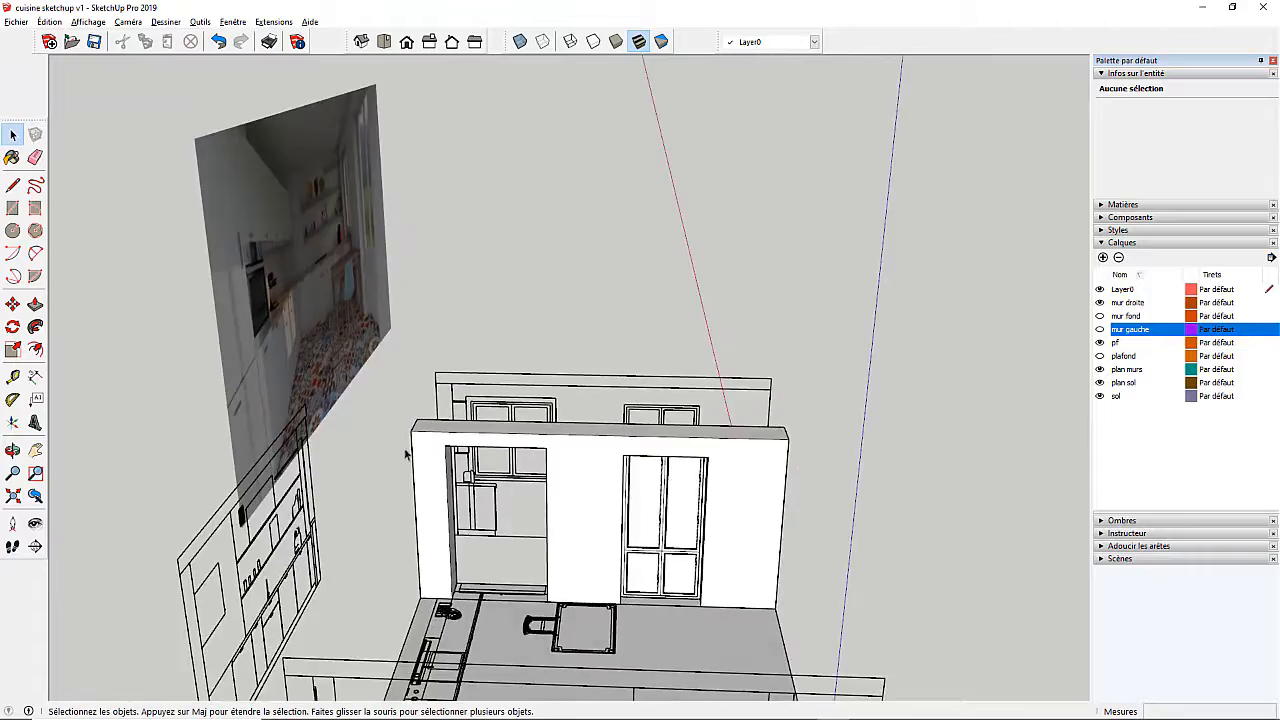
# Compare the kitchen reference image's window recess with the openings in the modelled right wall
pyautogui.scroll(4, 408, 451)
pyautogui.scroll(-3, 542, 396)
pyautogui.moveTo(570, 541); pyautogui.dragTo(575, 500, button='middle')
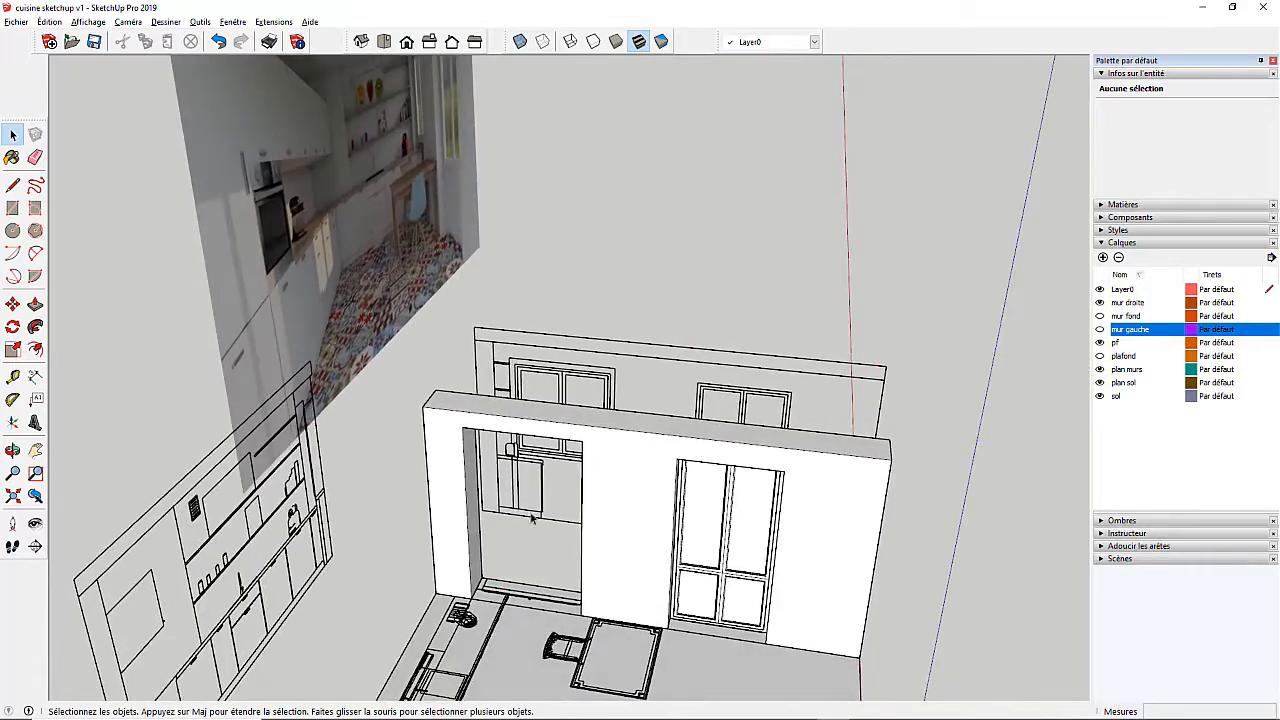
pyautogui.scroll(5, 600, 394)
pyautogui.scroll(-2, 451, 347)
pyautogui.scroll(-6, 451, 347)
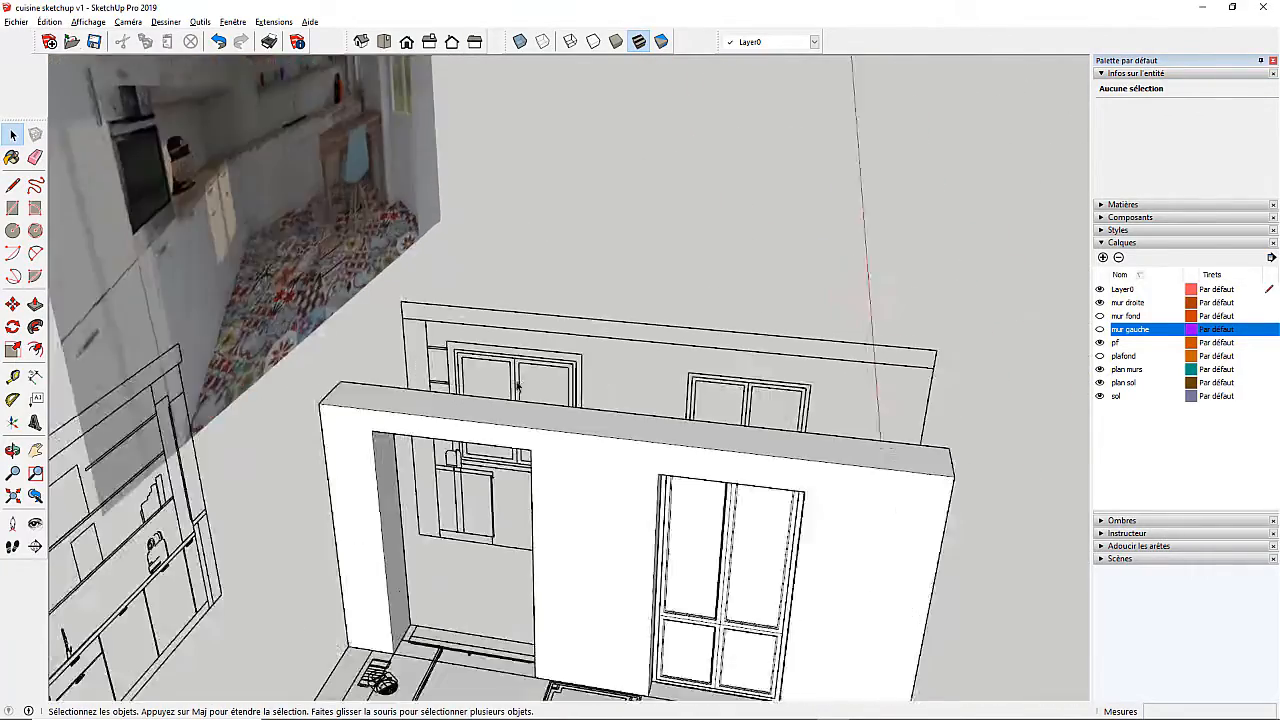
pyautogui.moveTo(451, 420); pyautogui.dragTo(414, 680, button='middle')
pyautogui.scroll(6, 556, 211)
pyautogui.scroll(5, 556, 211)
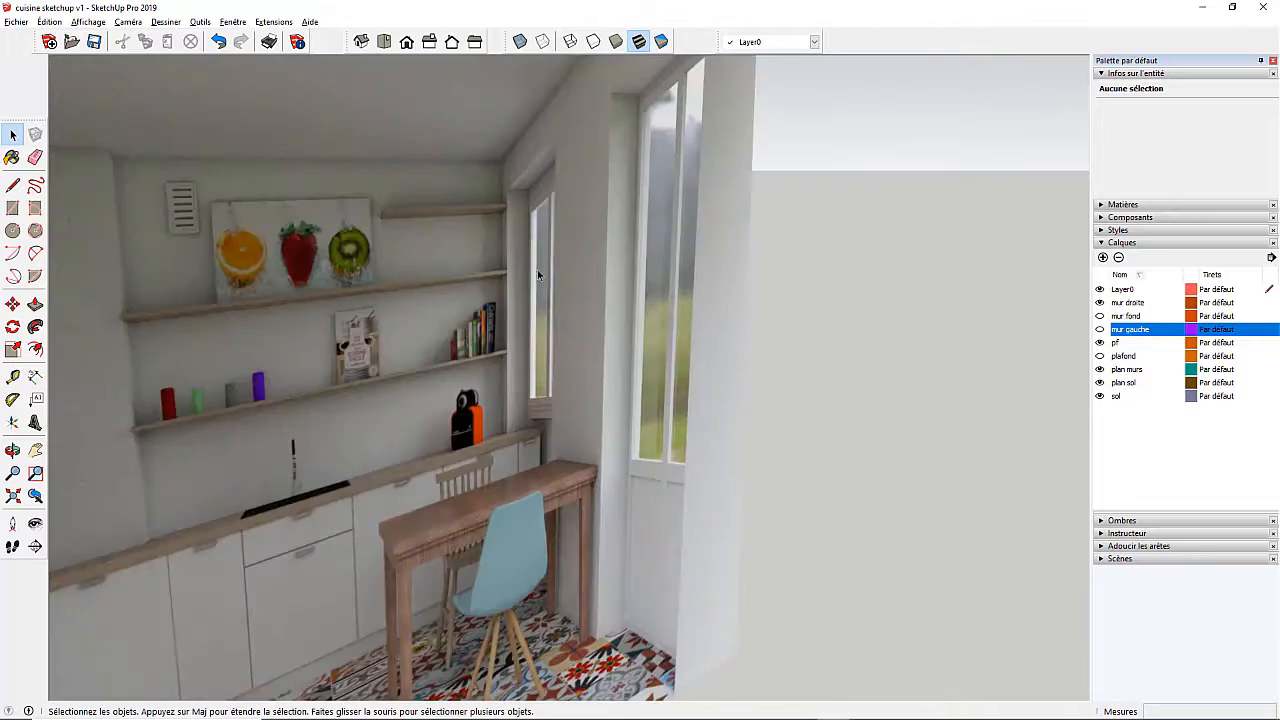
pyautogui.moveTo(534, 289); pyautogui.dragTo(420, 268, button='middle')
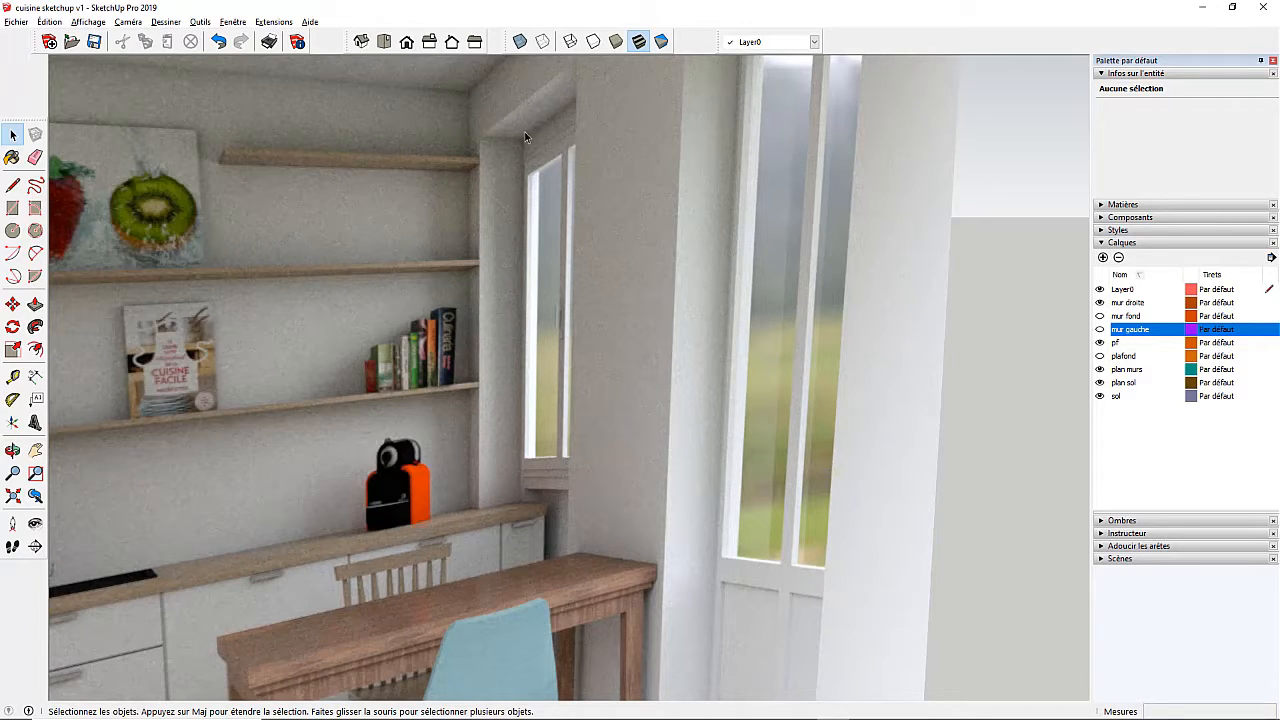
pyautogui.scroll(-10, 444, 168)
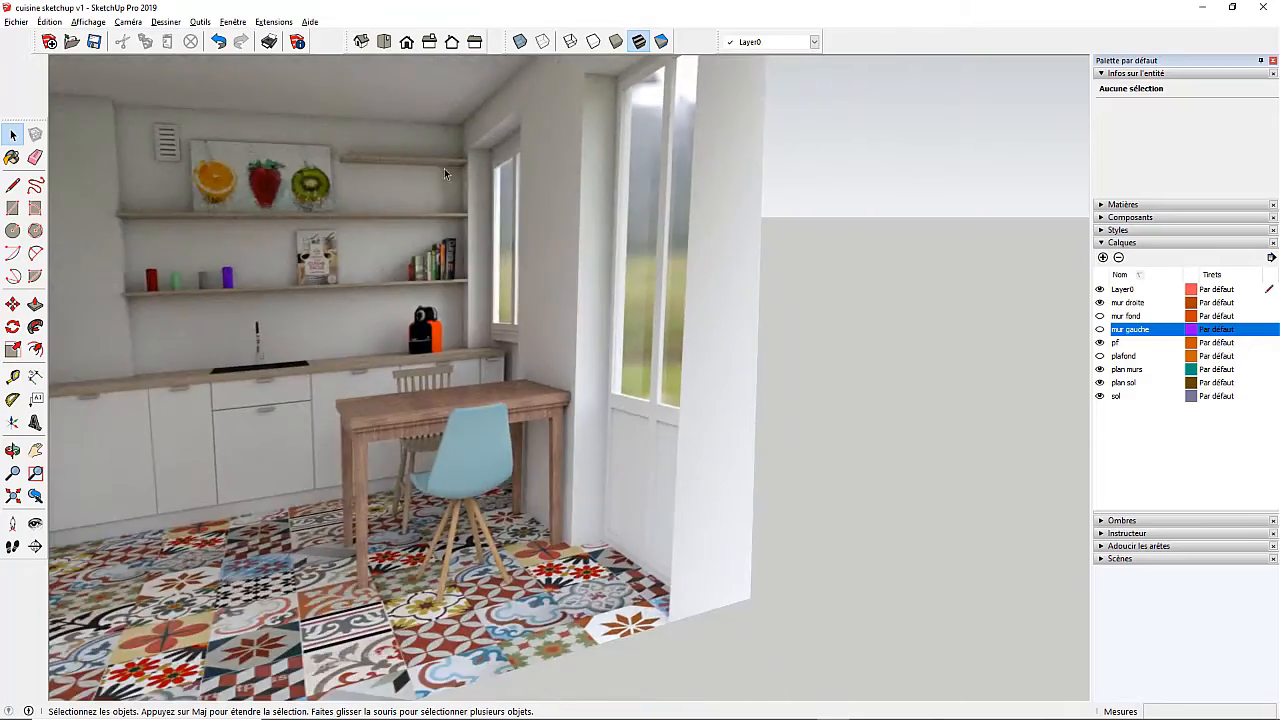
pyautogui.moveTo(370, 180); pyautogui.dragTo(381, 466, button='middle')
pyautogui.scroll(4, 381, 466)
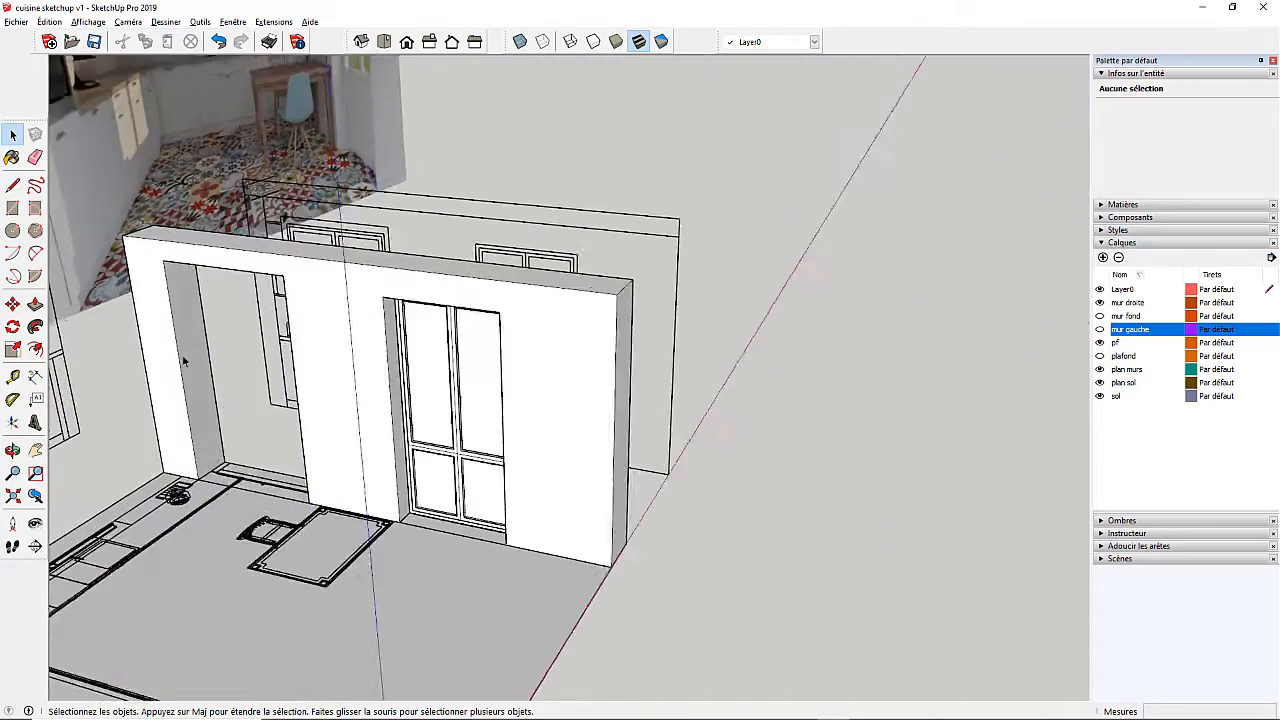
pyautogui.scroll(5, 265, 432)
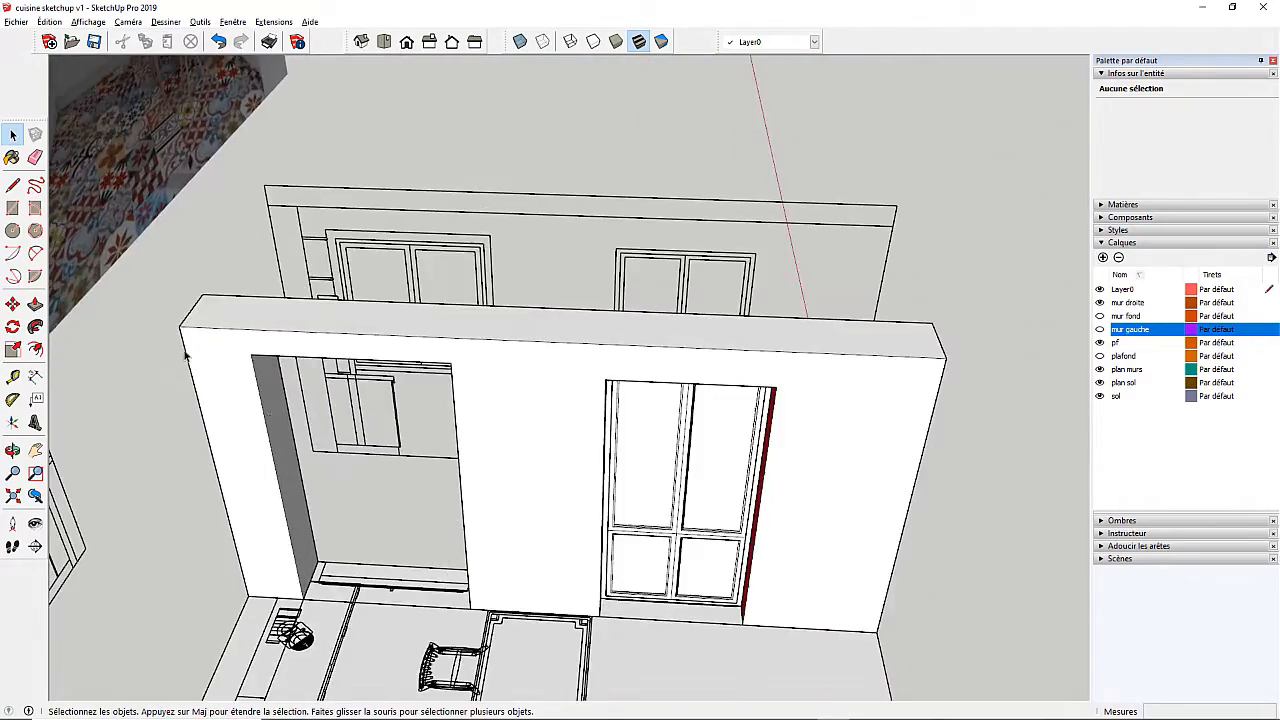
pyautogui.scroll(-3, 284, 368)
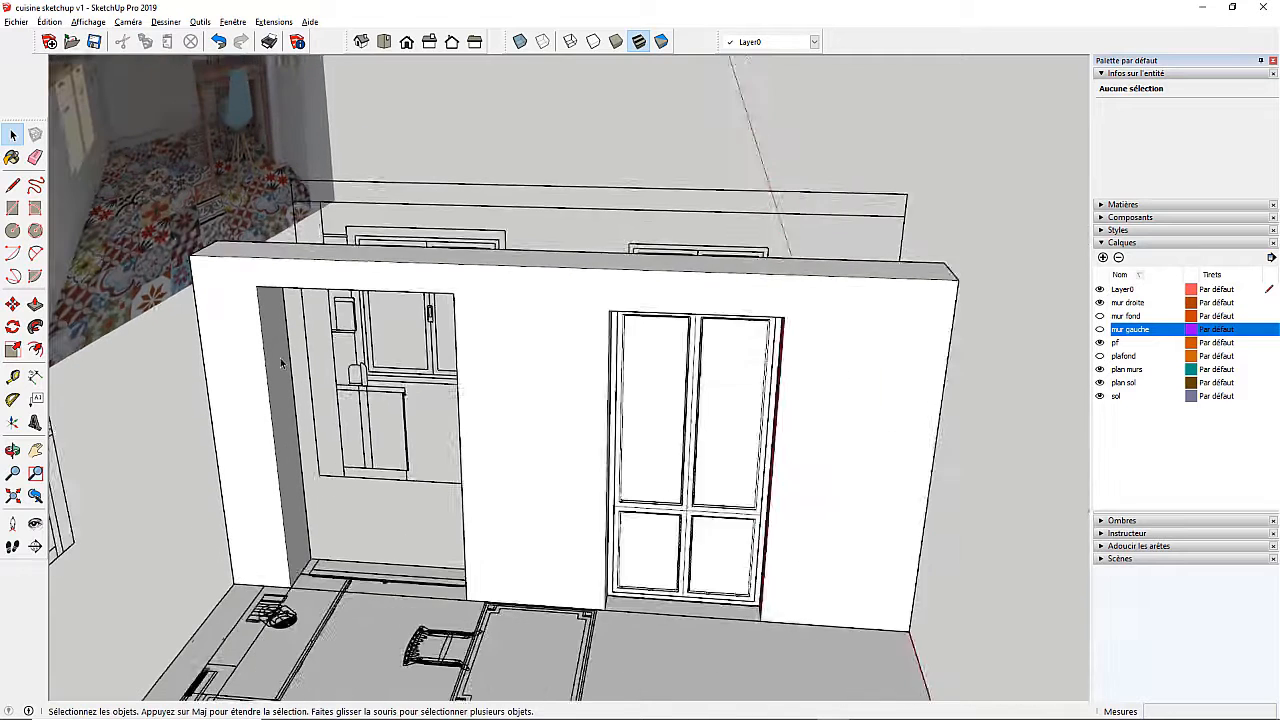
# Open the right wall group (mur droite) for editing
pyautogui.click(250, 302)
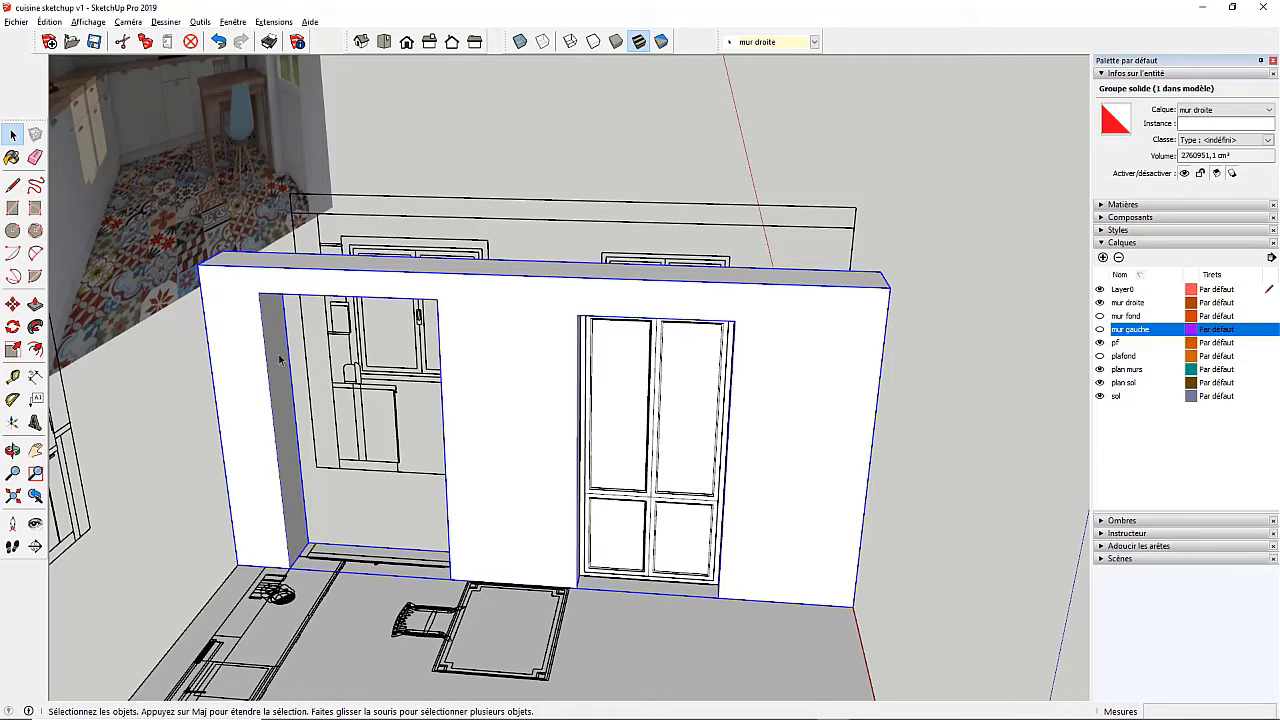
pyautogui.scroll(1, 226, 345)
pyautogui.doubleClick(237, 331)
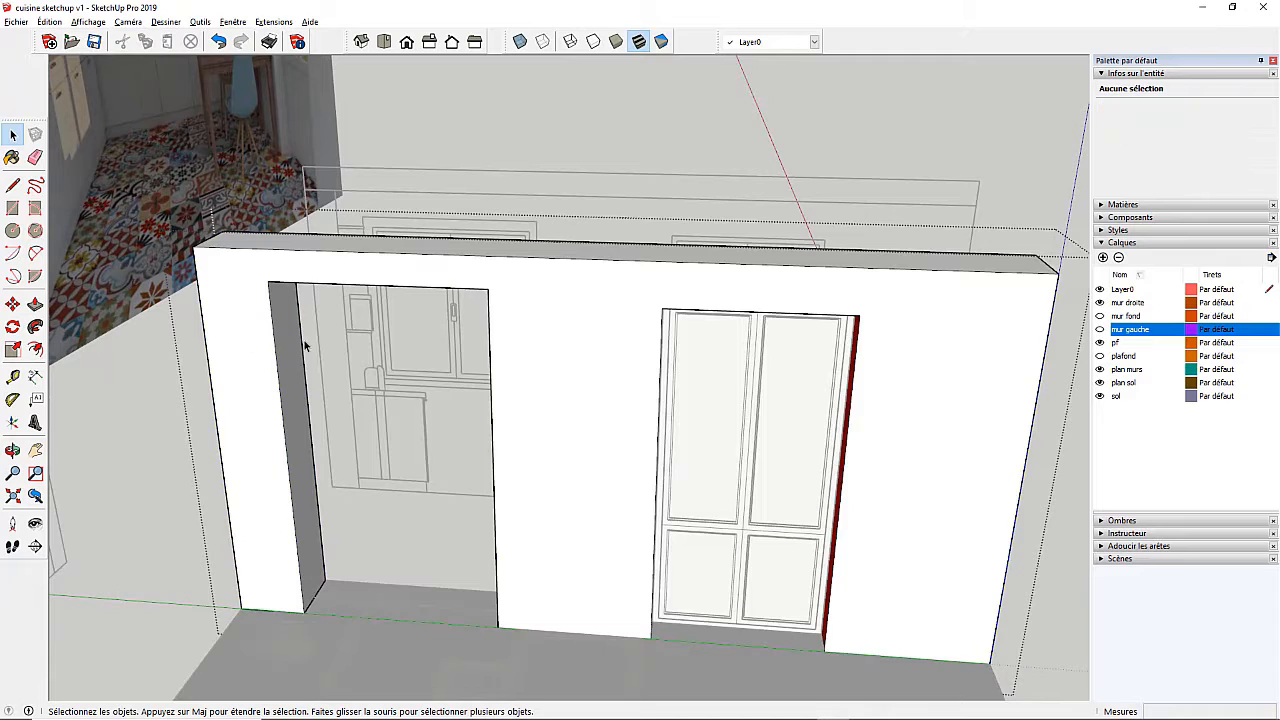
# Examine the floor plan lines at the base of the wall's left opening and its inner sides
pyautogui.scroll(-3, 306, 344)
pyautogui.moveTo(360, 475); pyautogui.dragTo(381, 541, button='middle')
pyautogui.scroll(2, 360, 538)
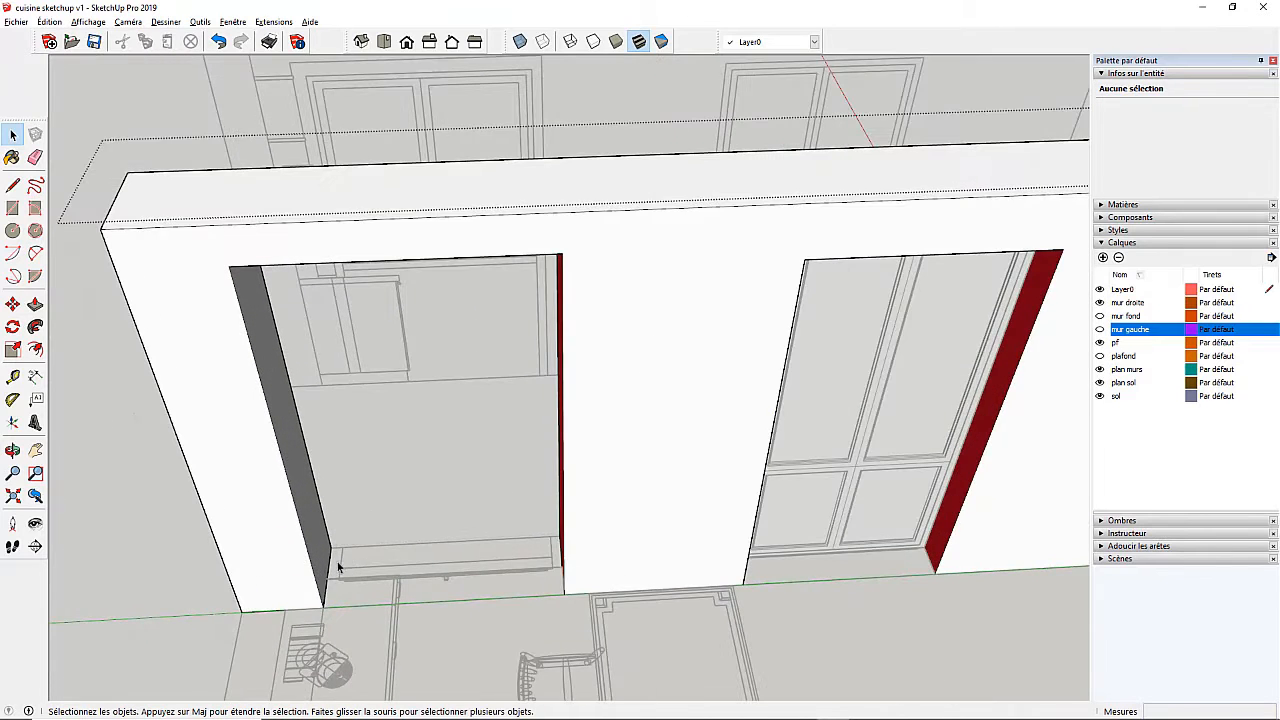
pyautogui.scroll(2, 337, 568)
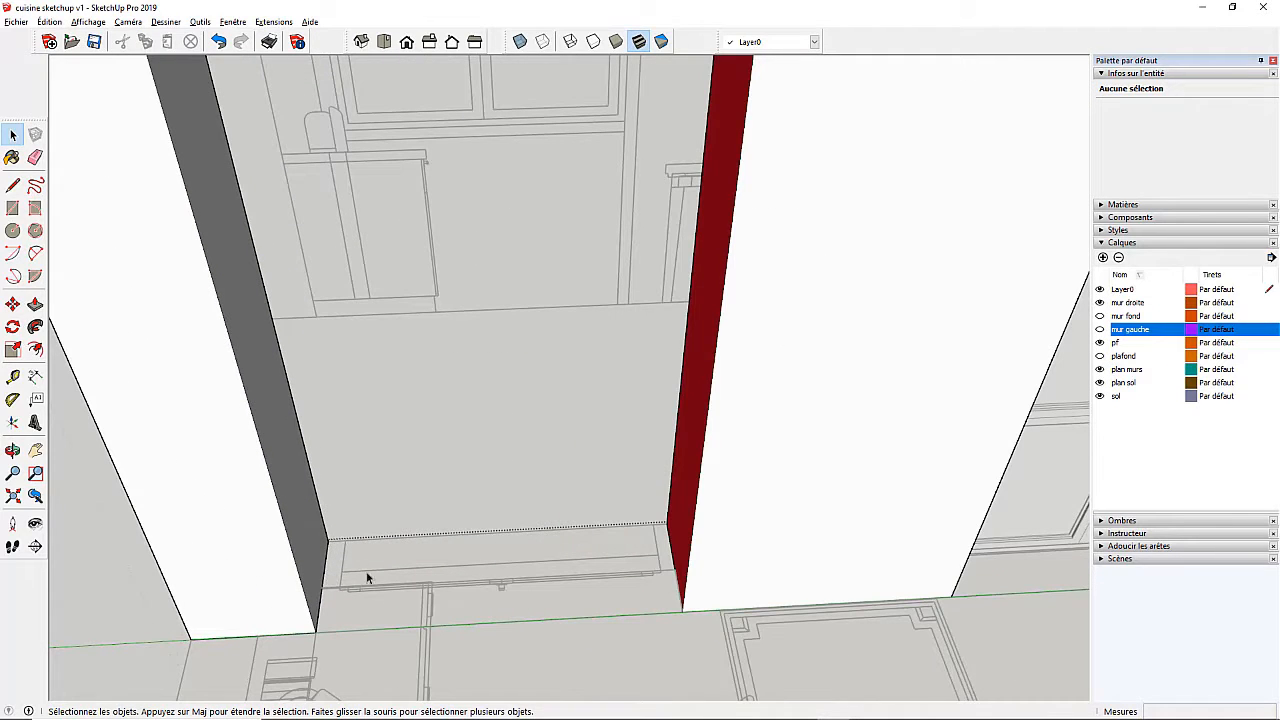
pyautogui.scroll(-3, 247, 550)
pyautogui.moveTo(276, 528); pyautogui.dragTo(229, 388, button='middle')
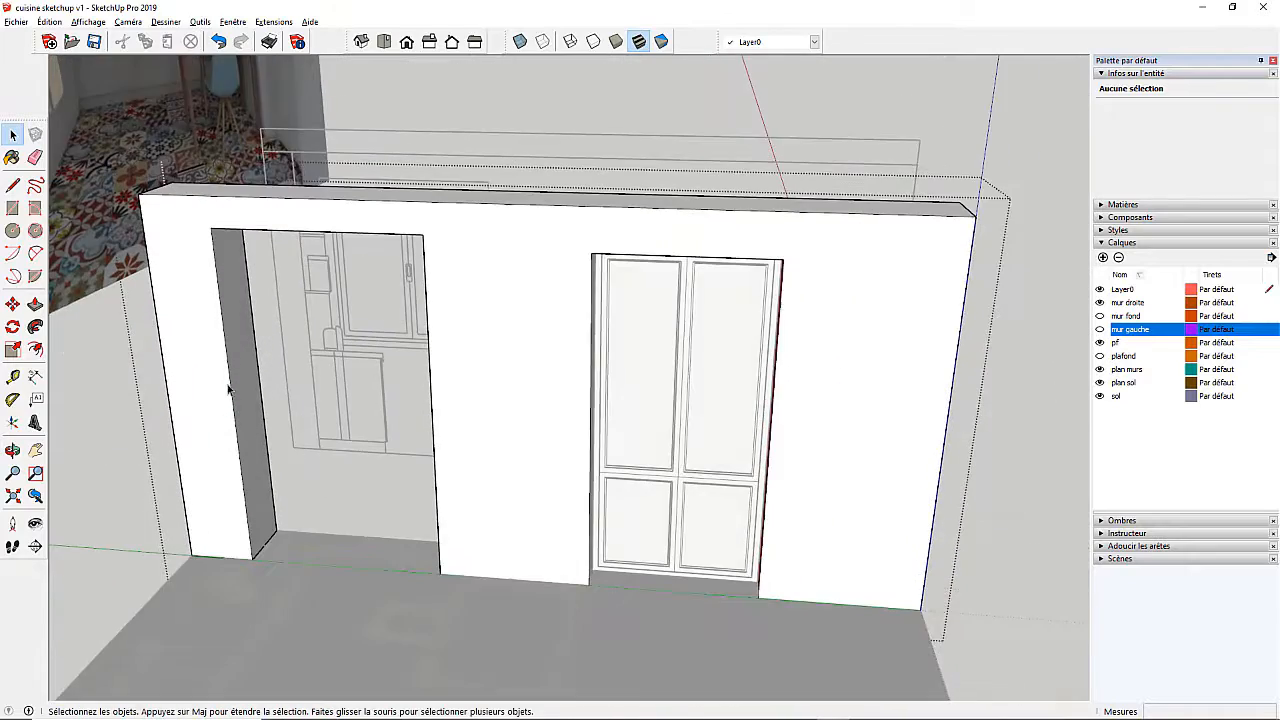
pyautogui.scroll(2, 231, 389)
pyautogui.scroll(-3, 345, 510)
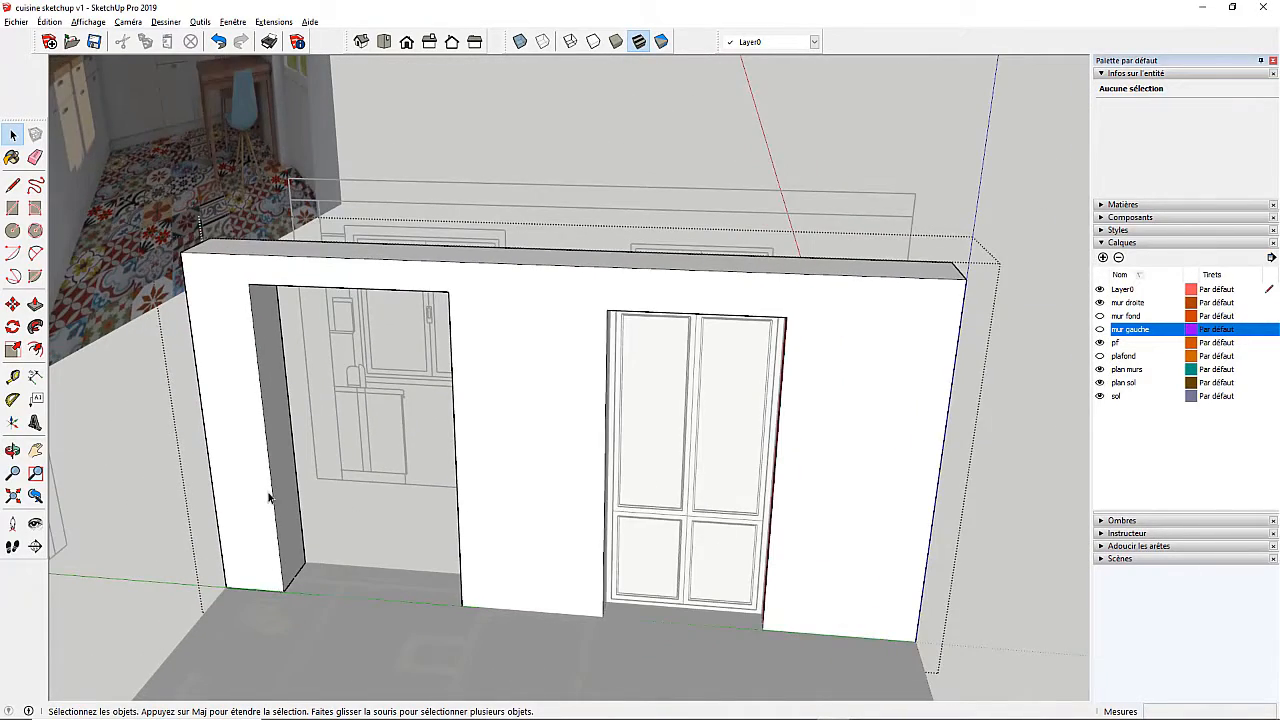
# Draw a rectangle about 22.2 by 6.7 cm over the plan lines at the rear left corner of the left opening
pyautogui.scroll(3, 272, 503)
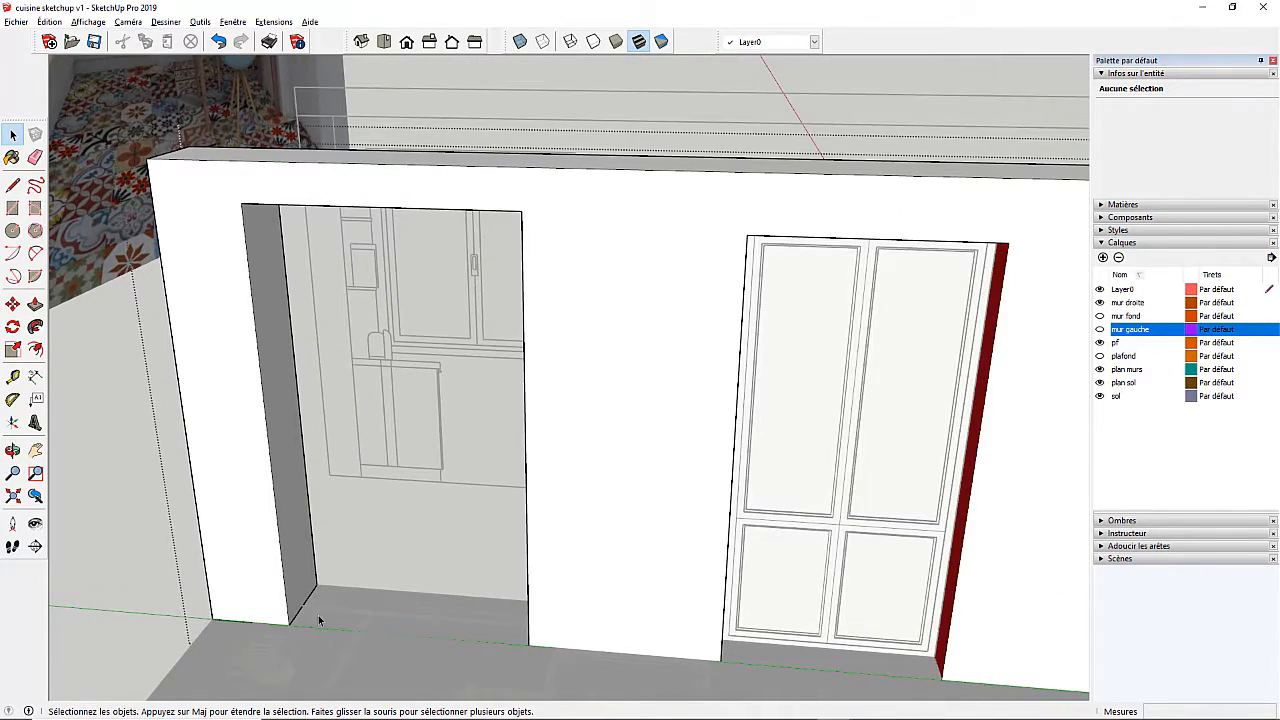
pyautogui.scroll(5, 318, 615)
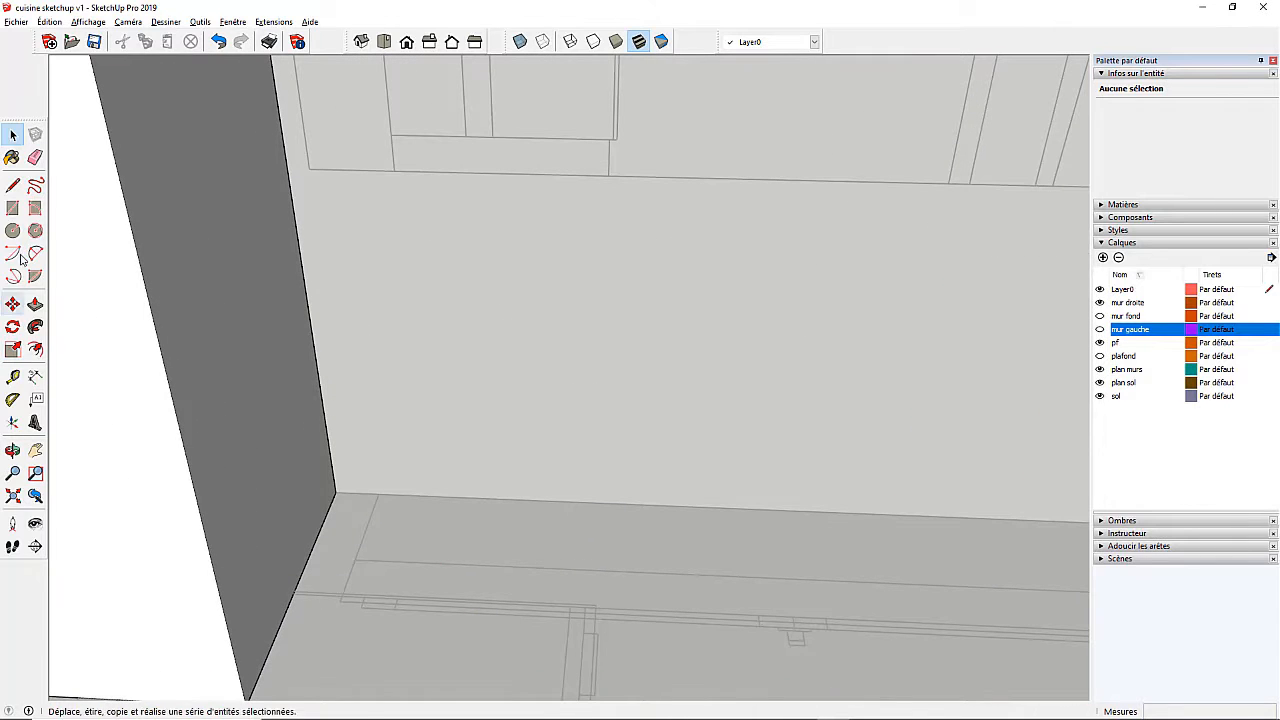
pyautogui.click(12, 208)
pyautogui.click(379, 491)
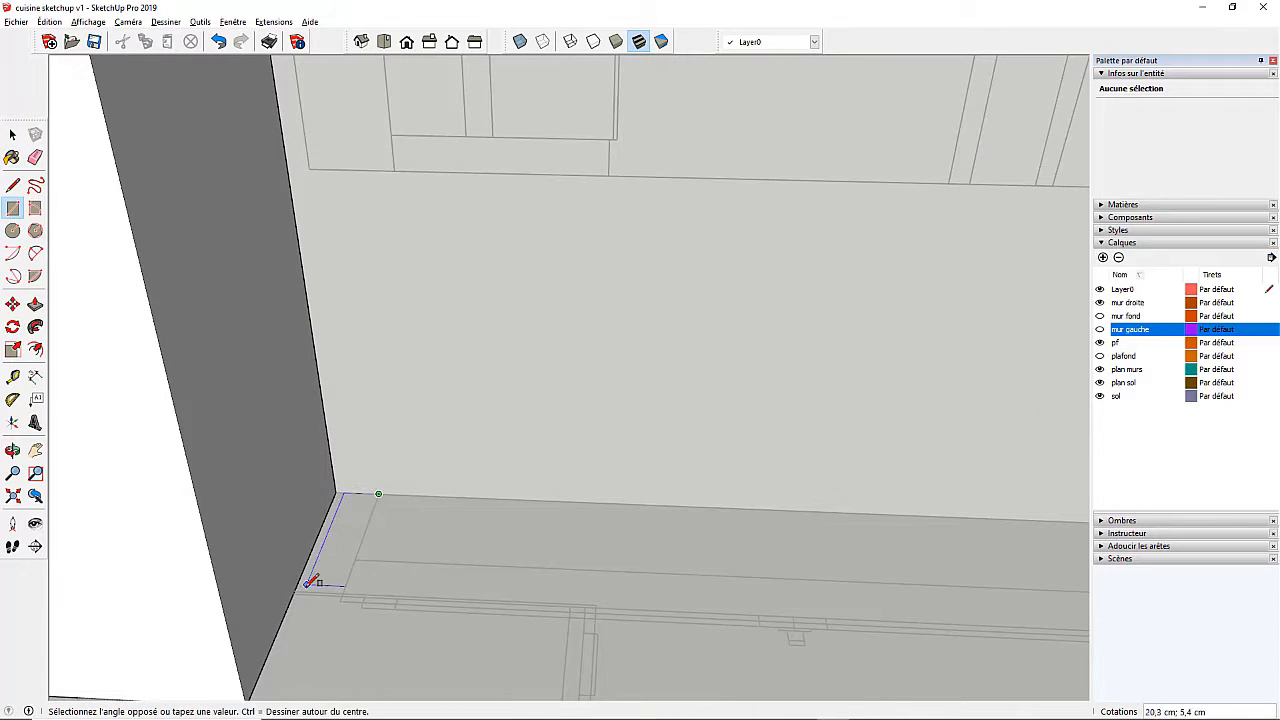
pyautogui.scroll(4, 306, 517)
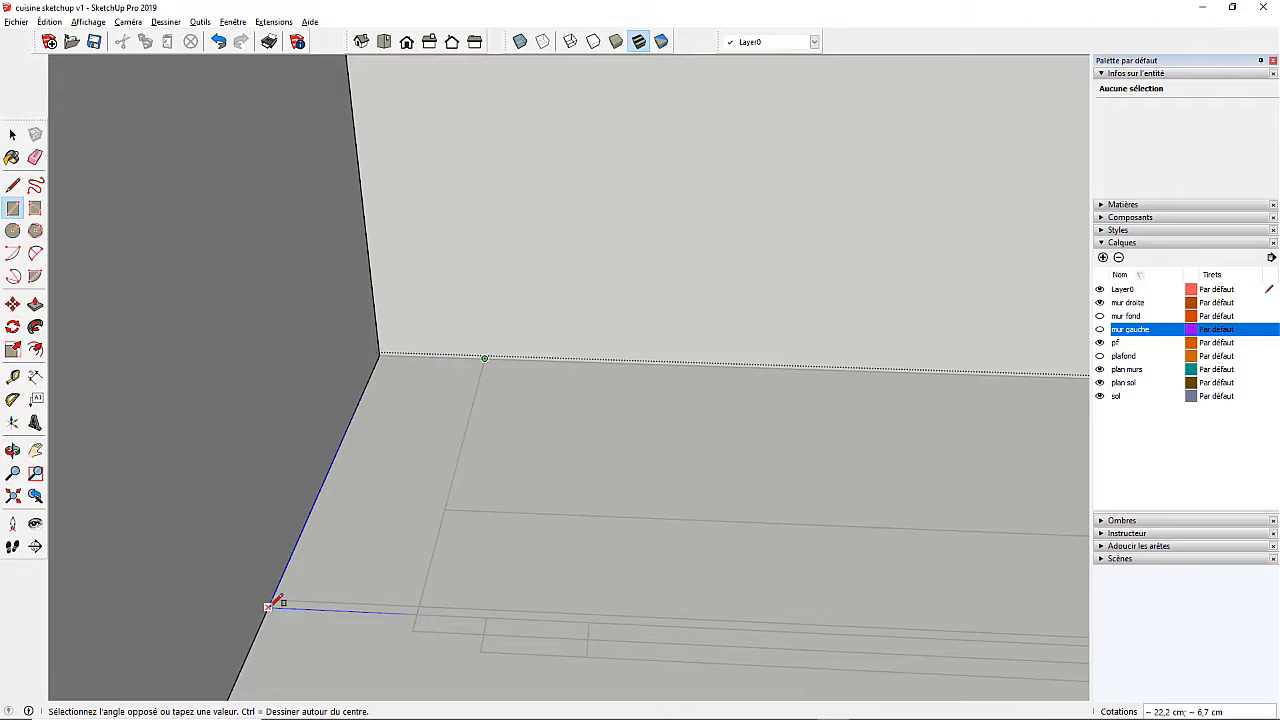
pyautogui.click(271, 604)
pyautogui.scroll(-4, 340, 520)
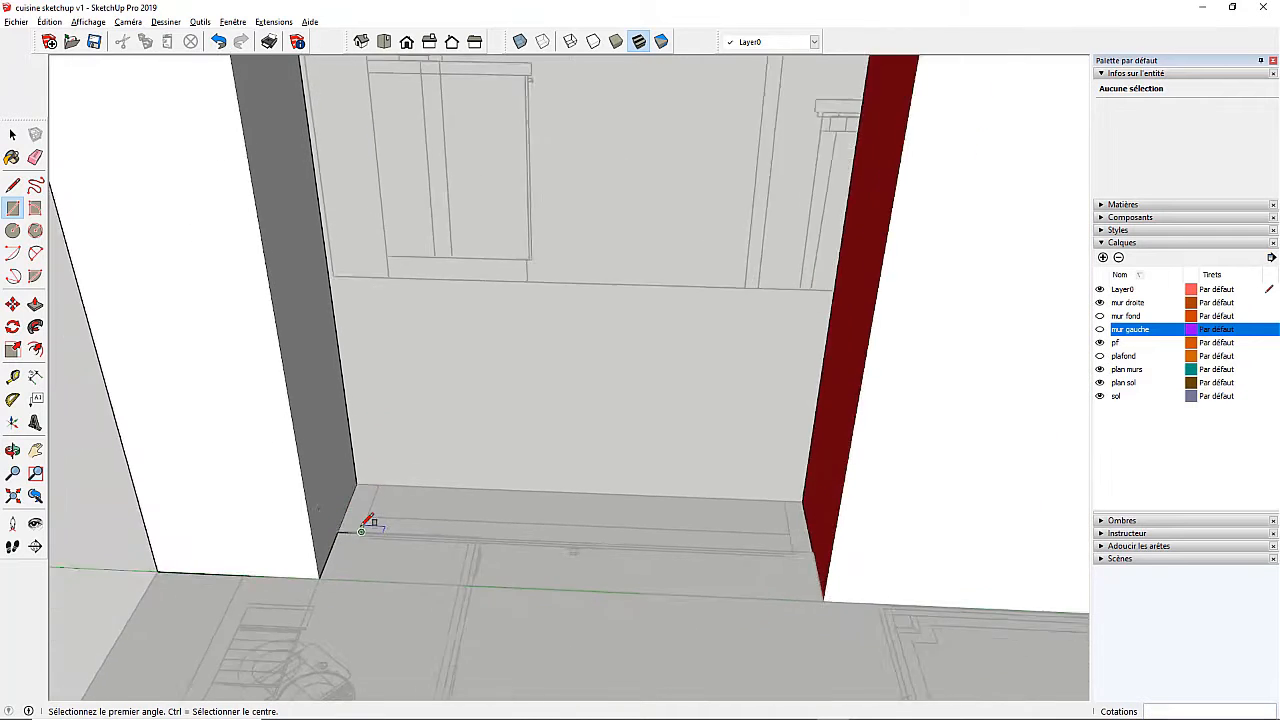
pyautogui.scroll(-6, 361, 530)
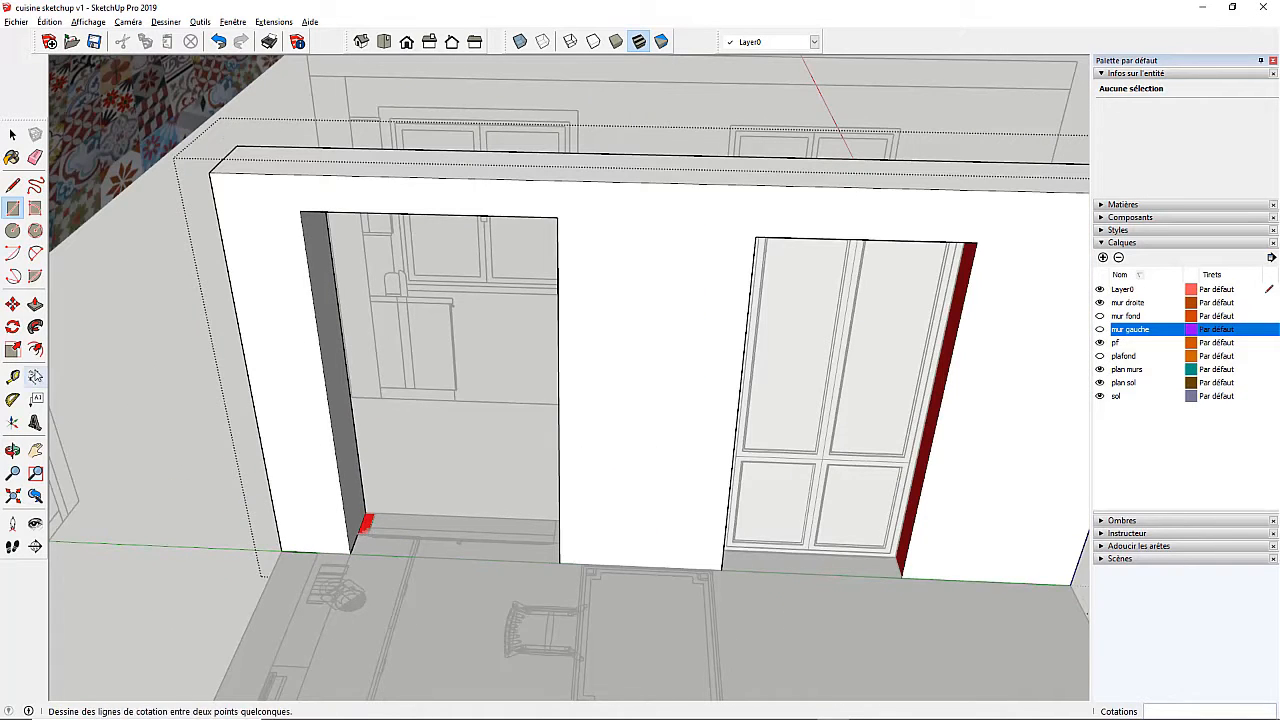
# Extrude the corner rectangle upward 223 cm with Push/Pull to form a post
pyautogui.click(35, 304)
pyautogui.scroll(3, 365, 530)
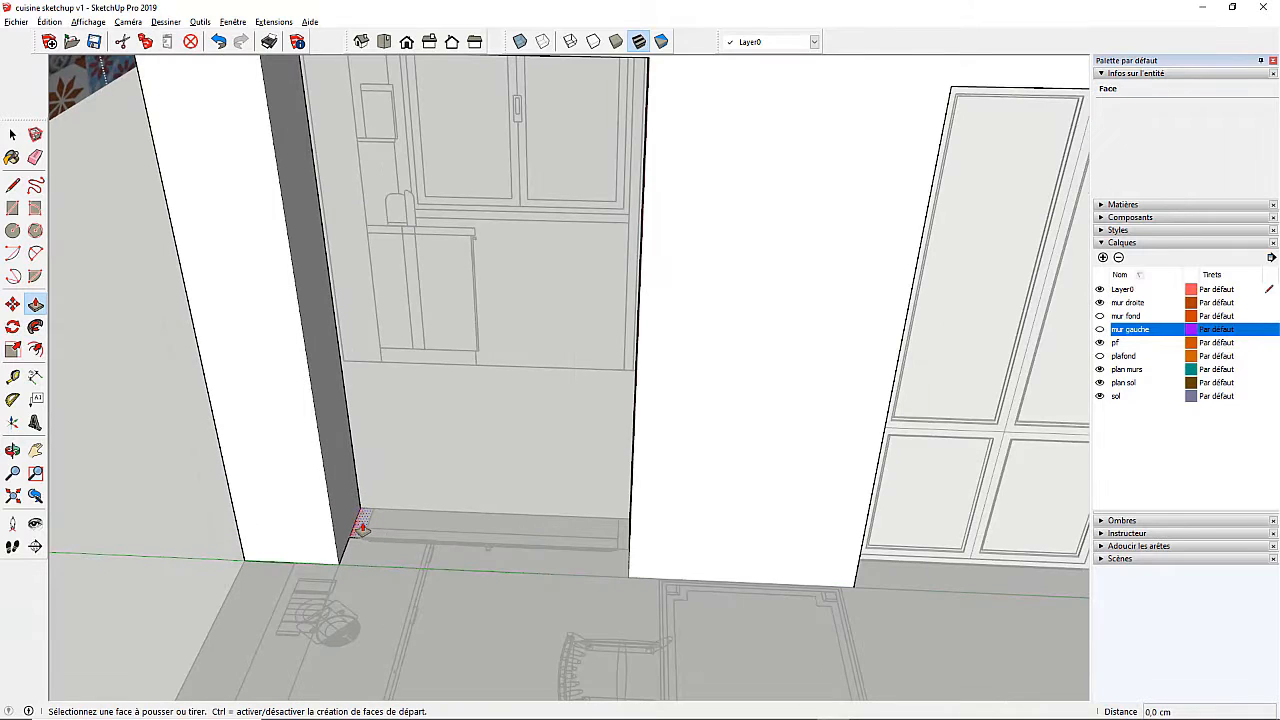
pyautogui.click(362, 527)
pyautogui.scroll(-3, 362, 527)
pyautogui.scroll(-1, 358, 495)
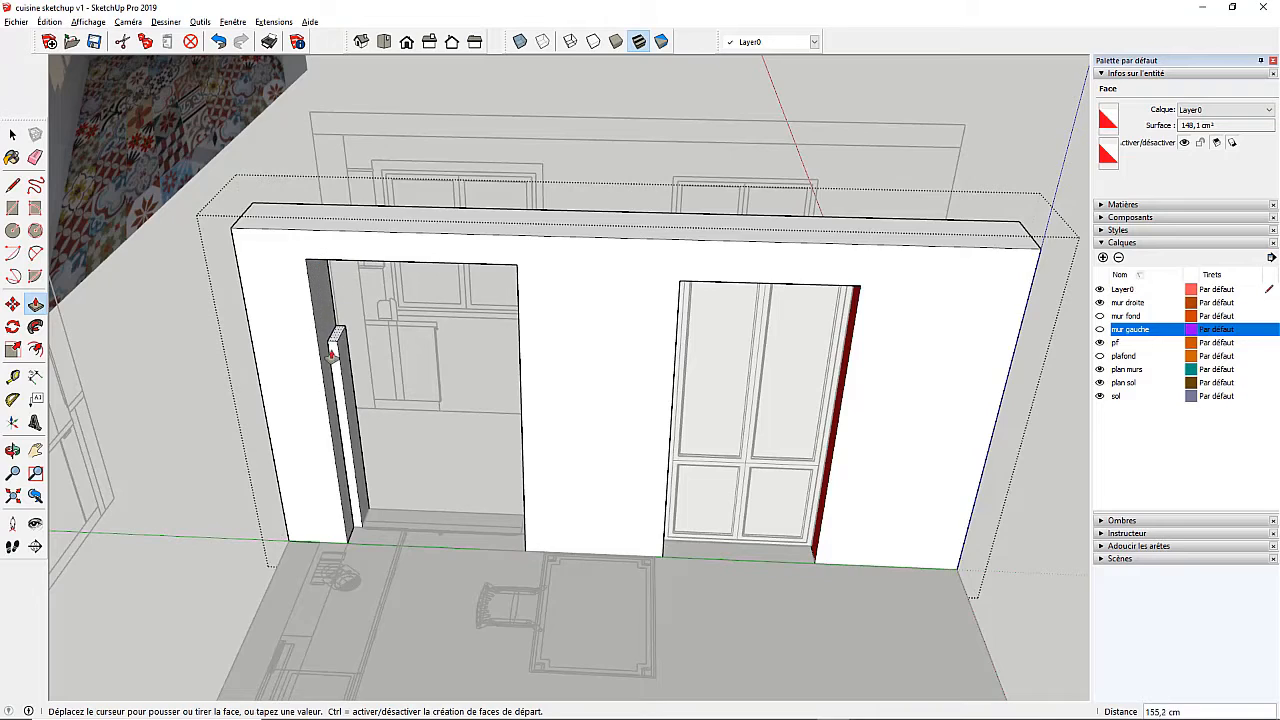
pyautogui.moveTo(333, 350); pyautogui.dragTo(323, 262, button='middle')
pyautogui.scroll(2, 330, 300)
pyautogui.scroll(-3, 333, 297)
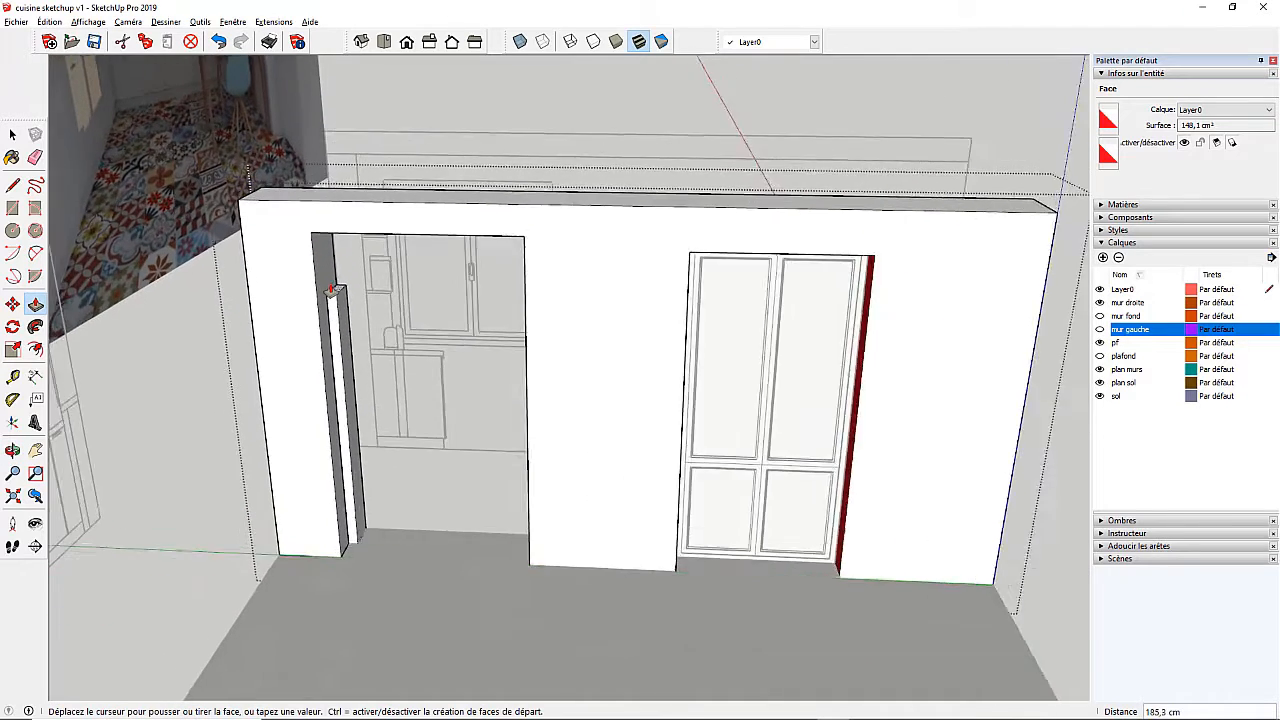
pyautogui.scroll(4, 333, 260)
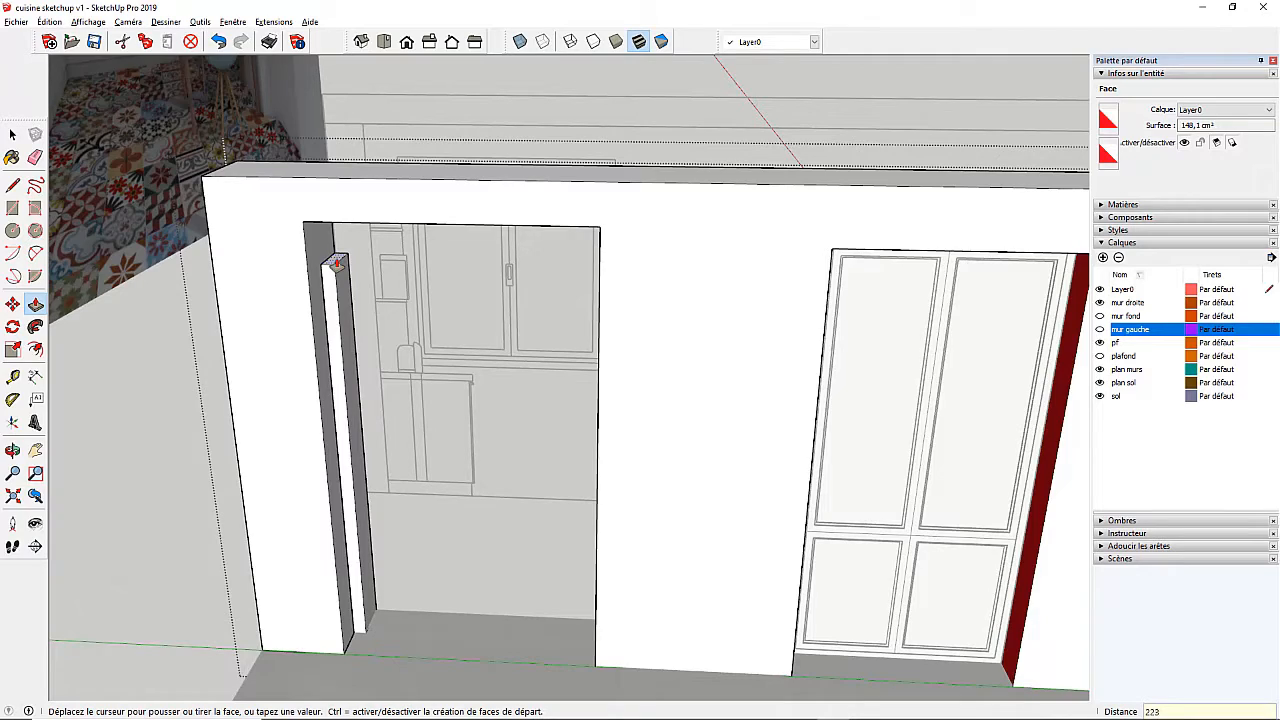
pyautogui.press('Return')
# Push/Pull the post's top face up about 7.5 cm to meet the top edge of the opening
pyautogui.scroll(2, 336, 222)
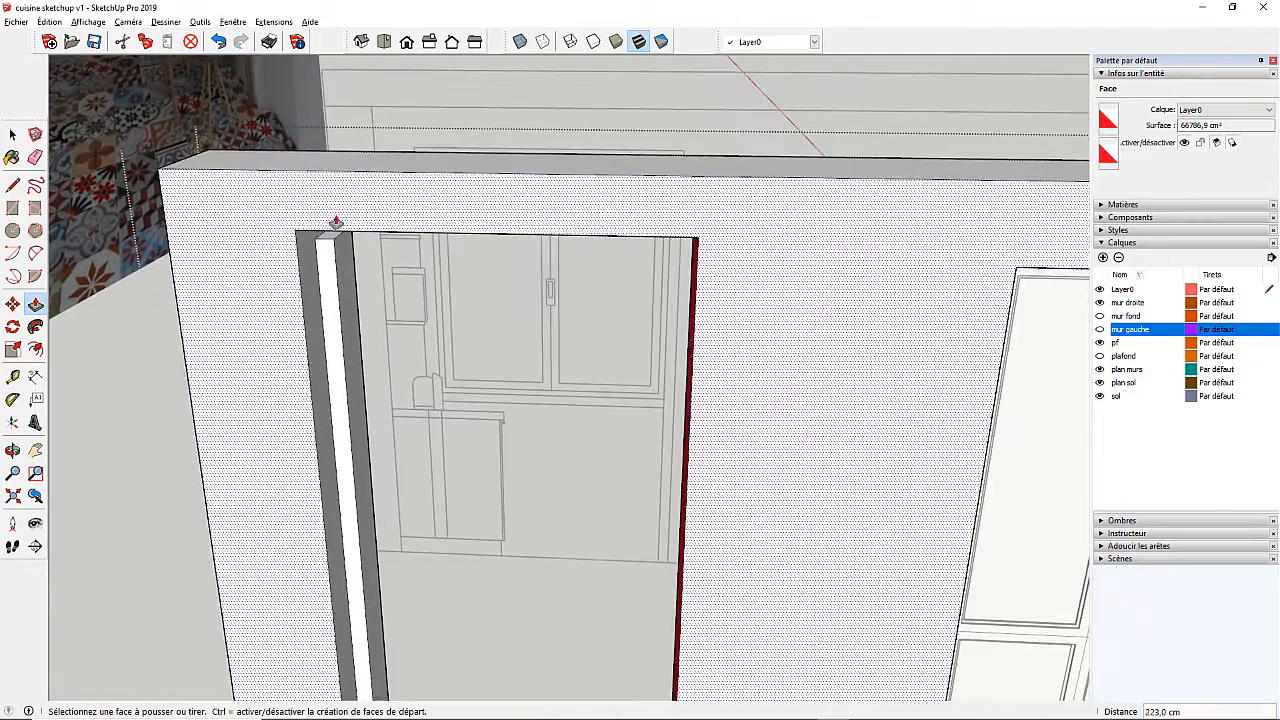
pyautogui.scroll(5, 336, 222)
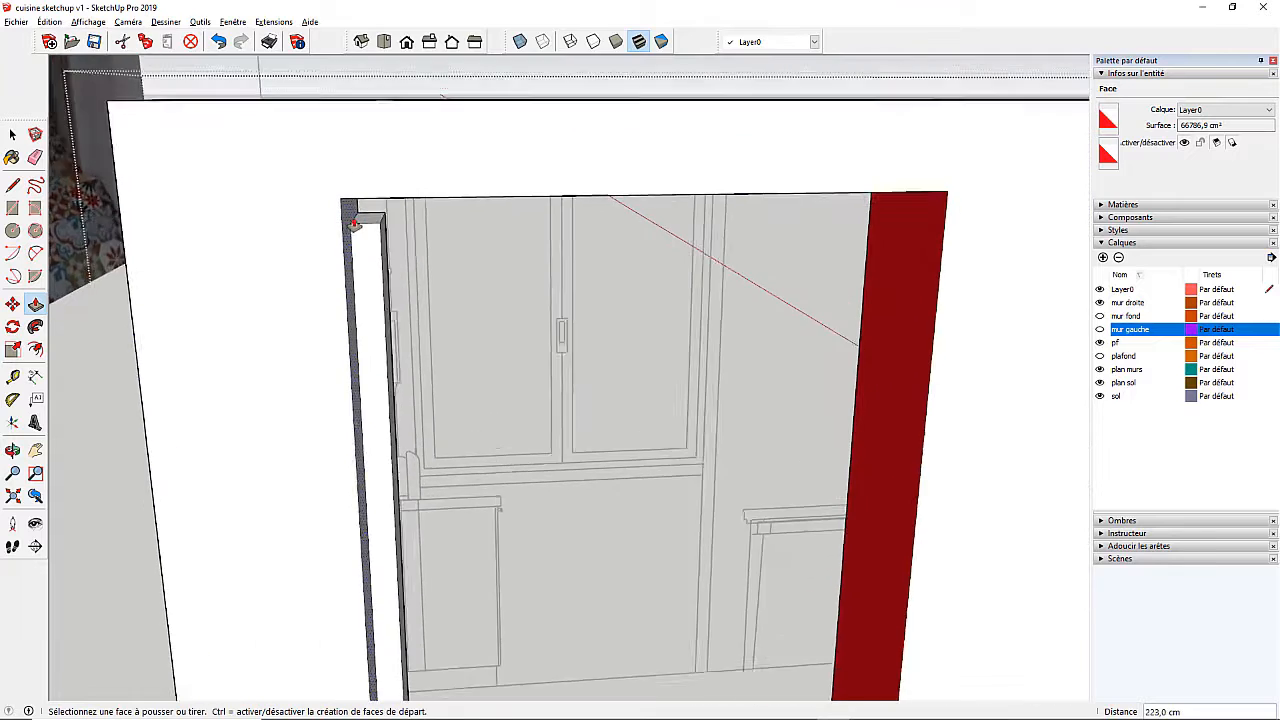
pyautogui.scroll(2, 354, 224)
pyautogui.moveTo(354, 224); pyautogui.dragTo(400, 224, button='middle')
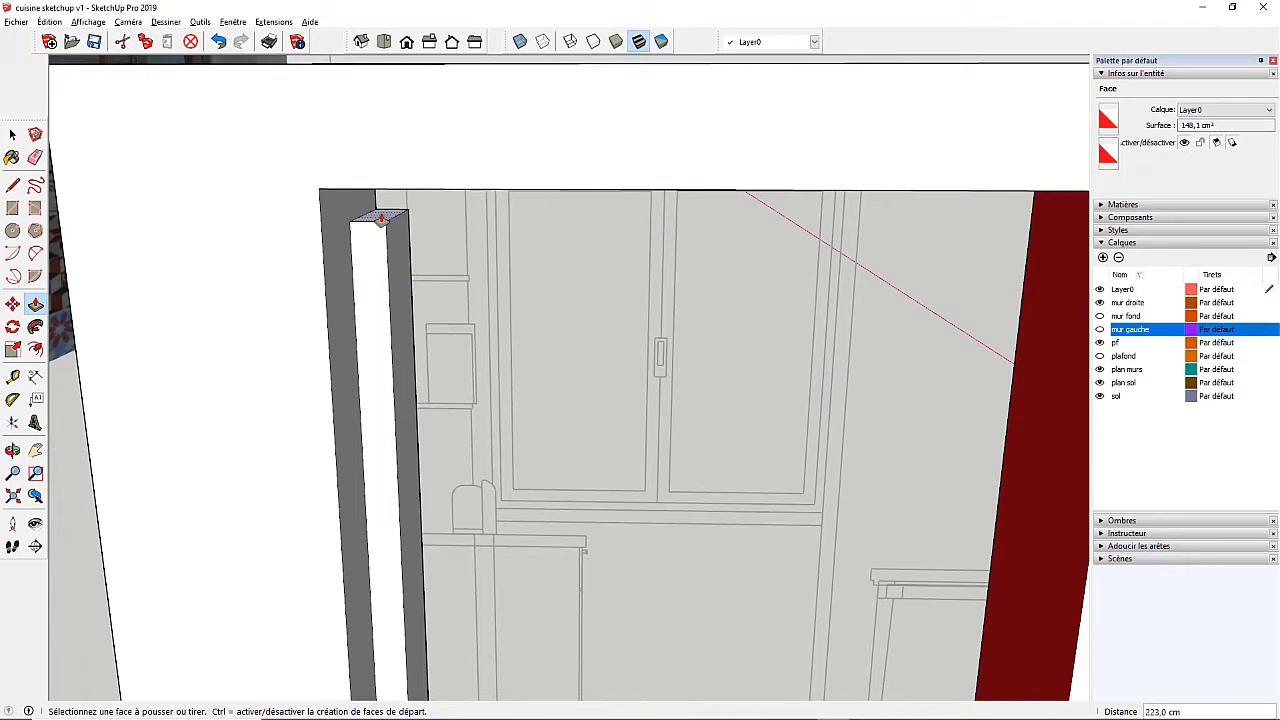
pyautogui.click(381, 218)
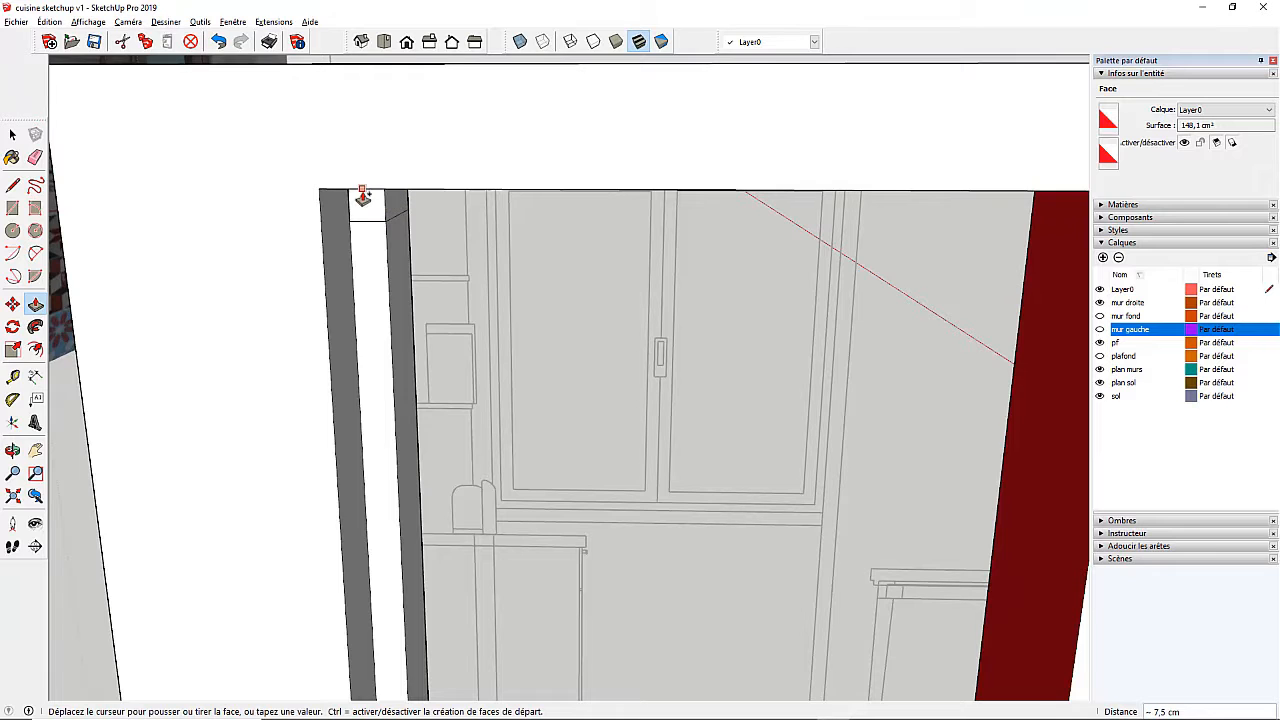
pyautogui.click(326, 220)
# Push/Pull the small upper side face of the post across the opening toward the opposite jamb to form a lintel
pyautogui.scroll(-4, 326, 220)
pyautogui.moveTo(366, 294); pyautogui.dragTo(331, 170, button='middle')
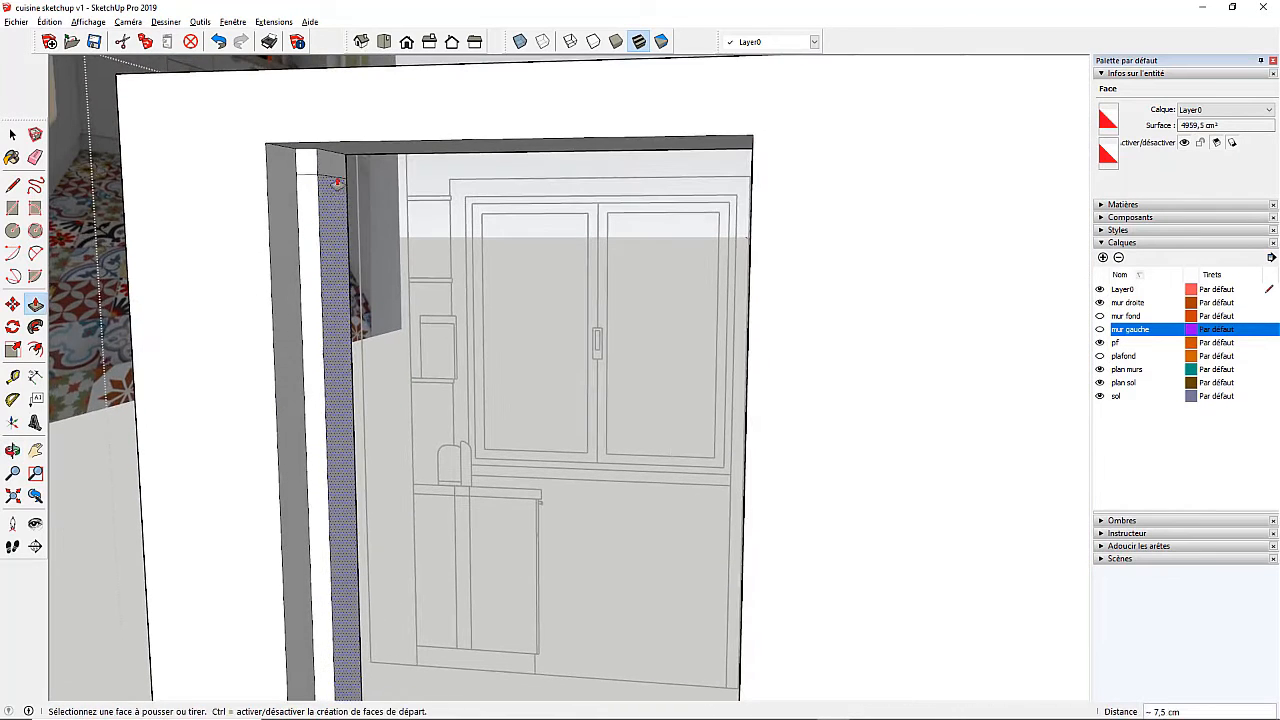
pyautogui.click(331, 170)
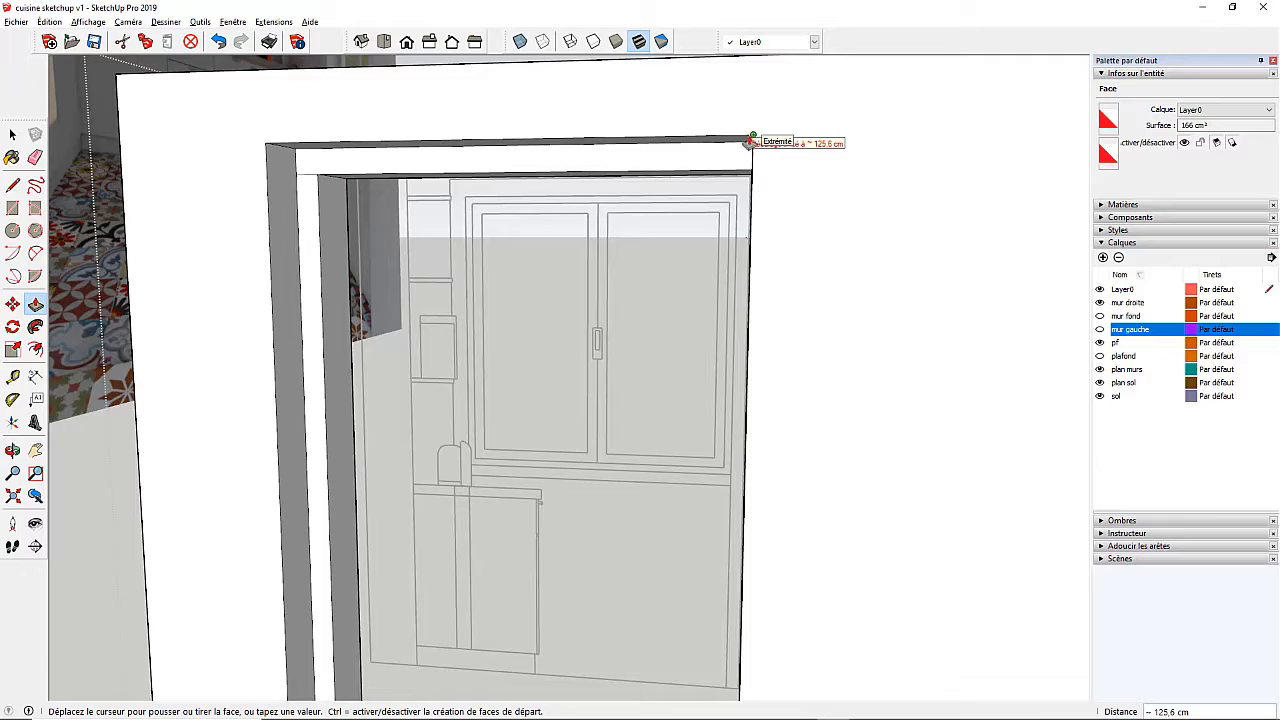
pyautogui.click(497, 165)
# Draw a rectangle about 22.2 by 5.4 cm over the plan lines at the rear right corner of the left opening
pyautogui.scroll(-3, 282, 200)
pyautogui.moveTo(306, 203); pyautogui.dragTo(539, 259, button='middle')
pyautogui.scroll(-4, 541, 262)
pyautogui.moveTo(583, 313); pyautogui.dragTo(626, 474, button='middle')
pyautogui.scroll(6, 626, 462)
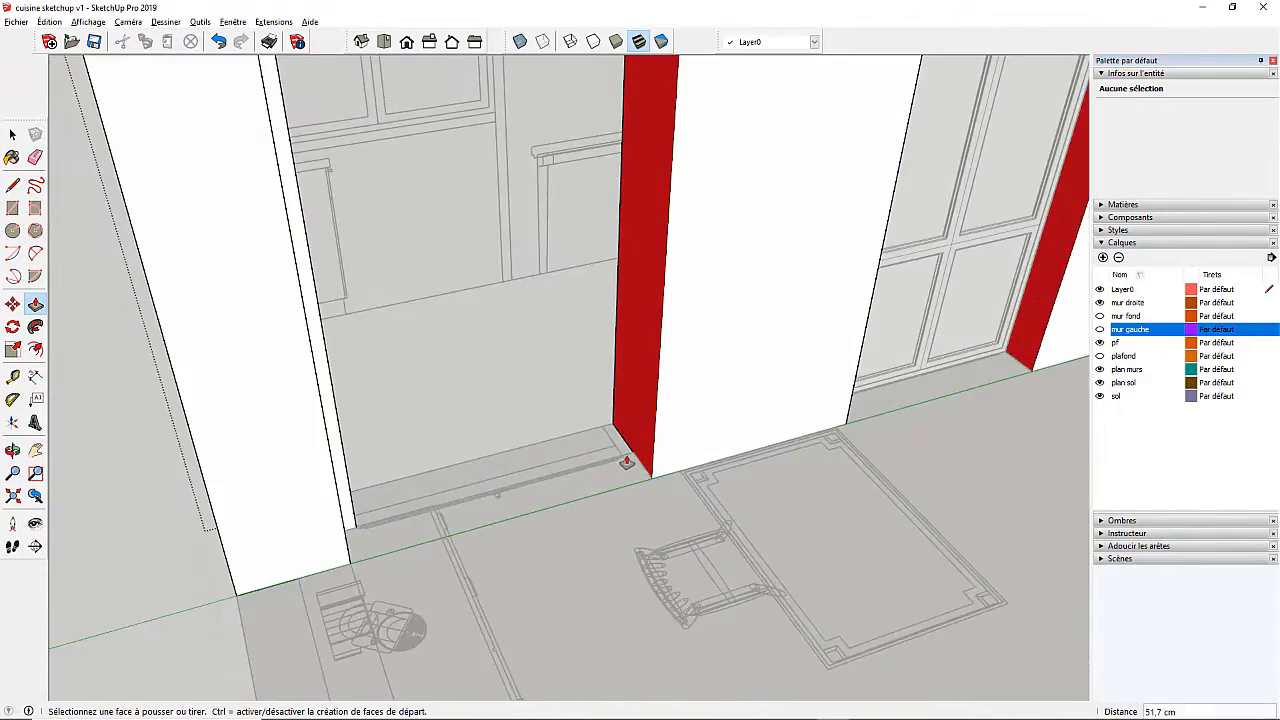
pyautogui.click(12, 208)
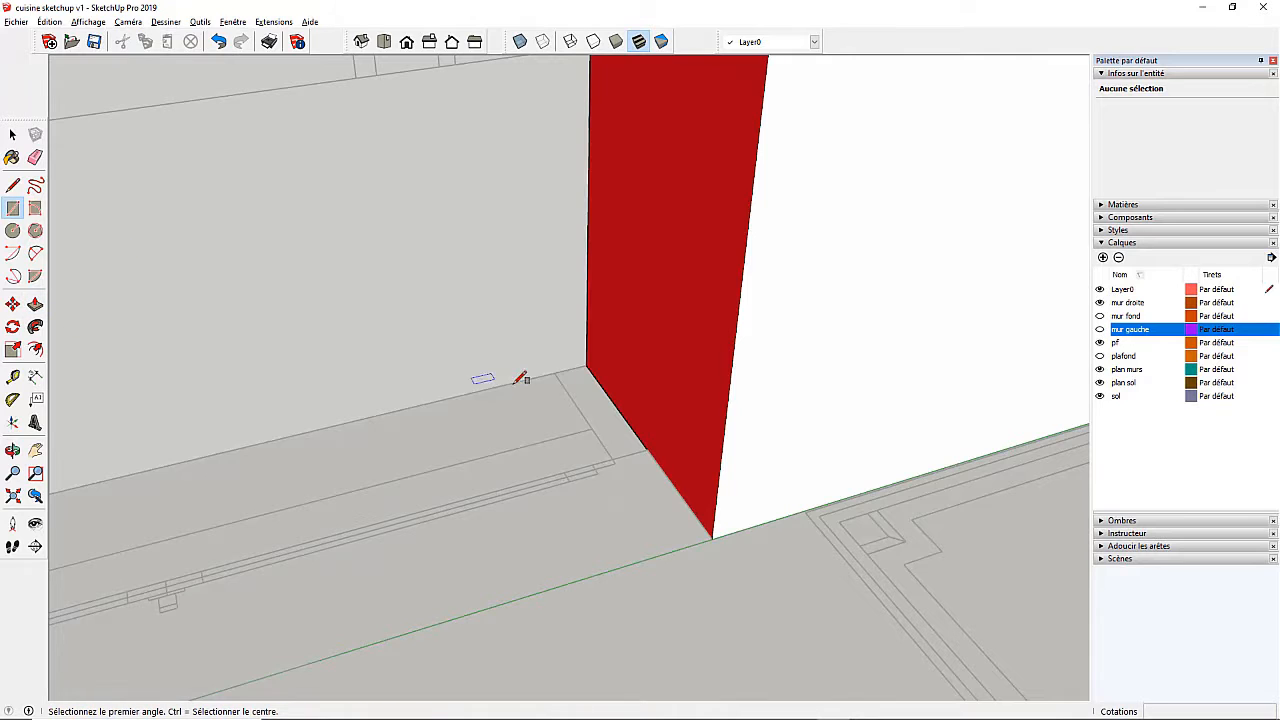
pyautogui.scroll(2, 580, 372)
pyautogui.click(553, 370)
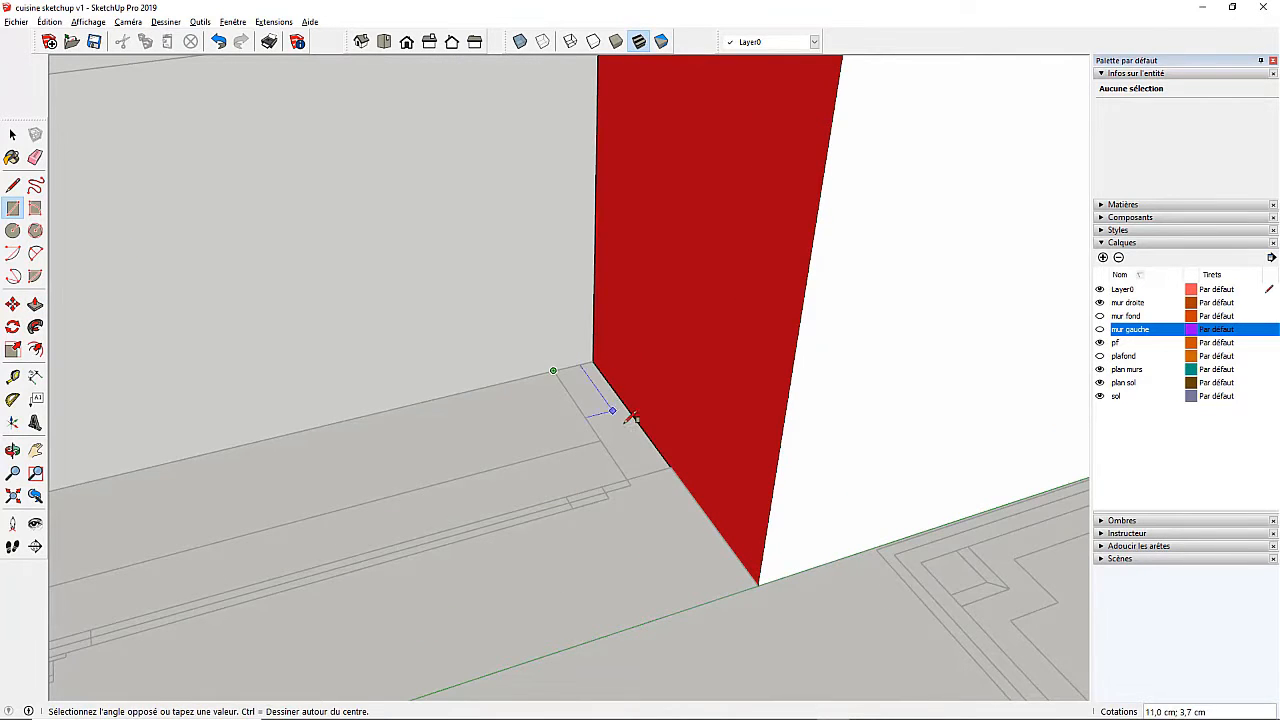
pyautogui.click(670, 467)
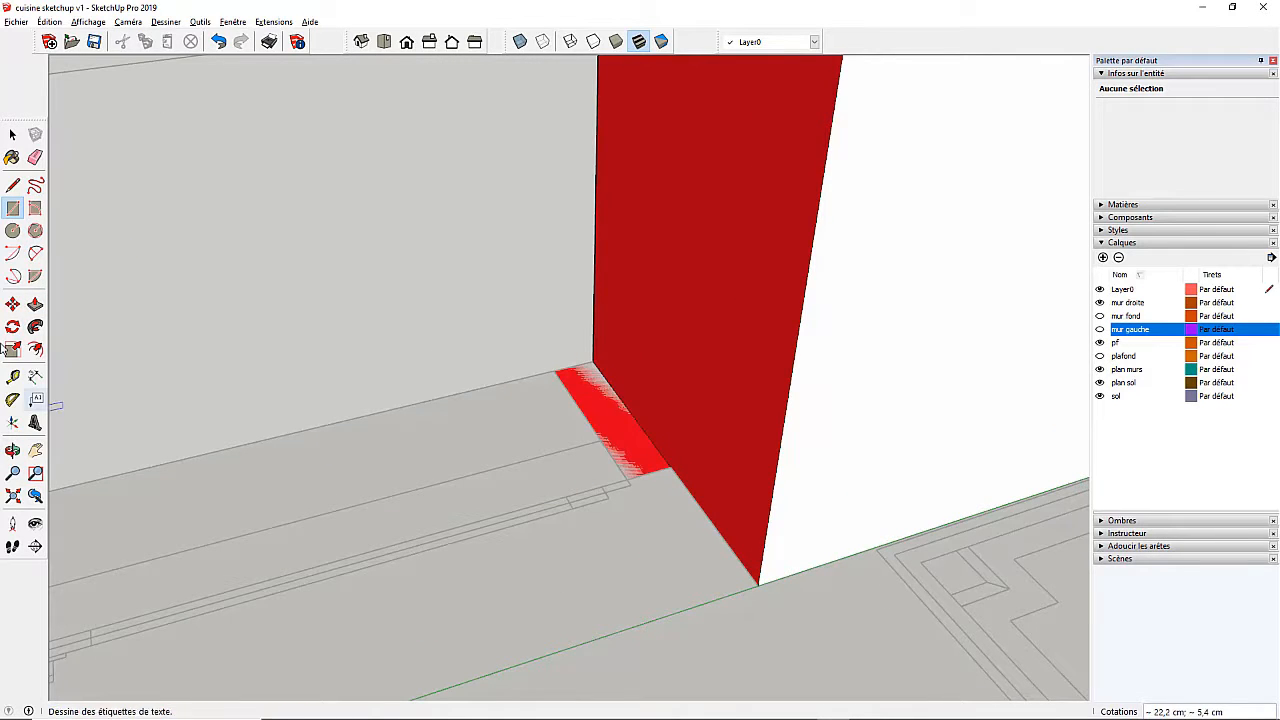
# Push/Pull the rear right corner rectangle upward 223 cm, level with the underside of the lintel, to form the second post
pyautogui.click(35, 303)
pyautogui.click(624, 446)
pyautogui.scroll(-6, 624, 446)
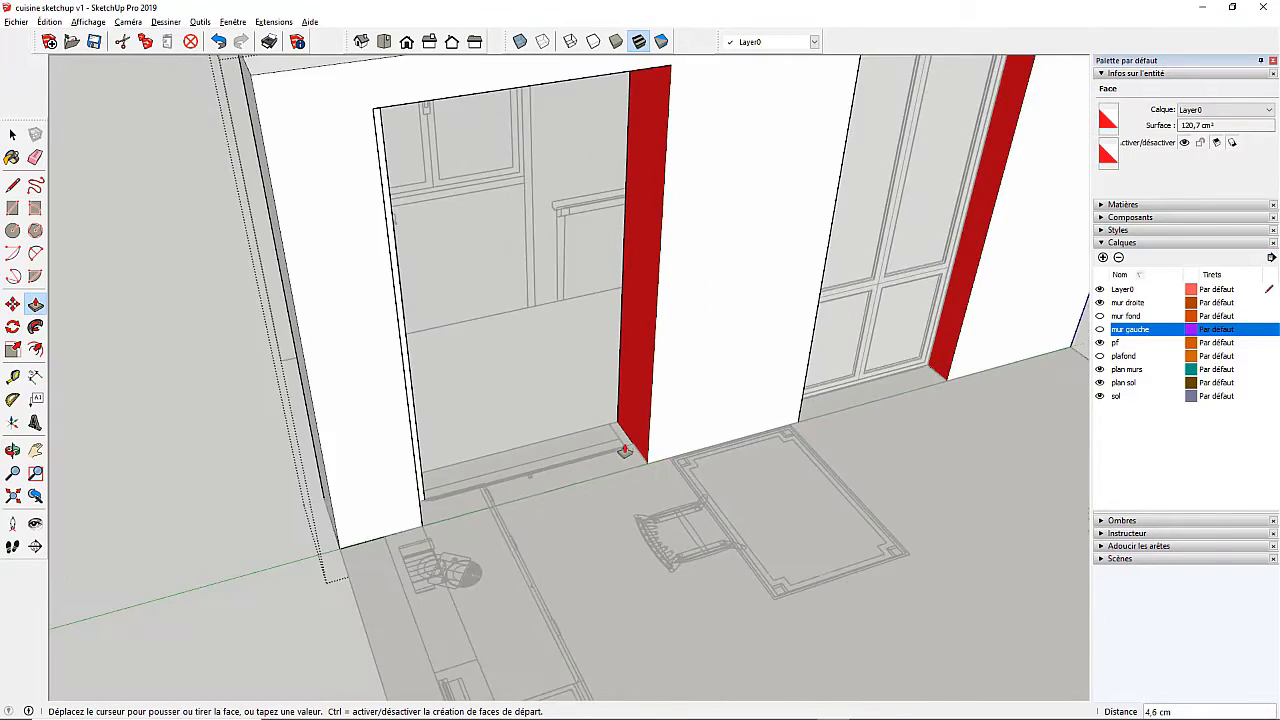
pyautogui.moveTo(623, 449); pyautogui.dragTo(525, 275, button='middle')
pyautogui.scroll(7, 580, 229)
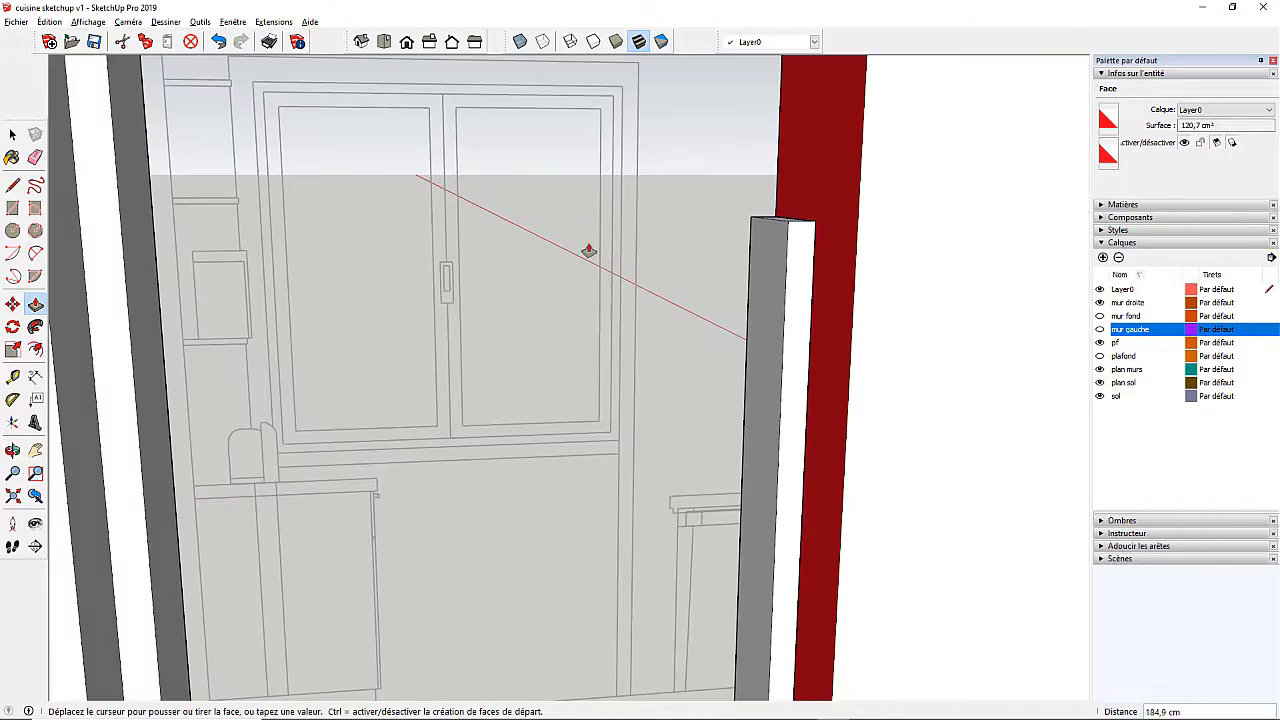
pyautogui.scroll(-5, 589, 251)
pyautogui.scroll(4, 598, 245)
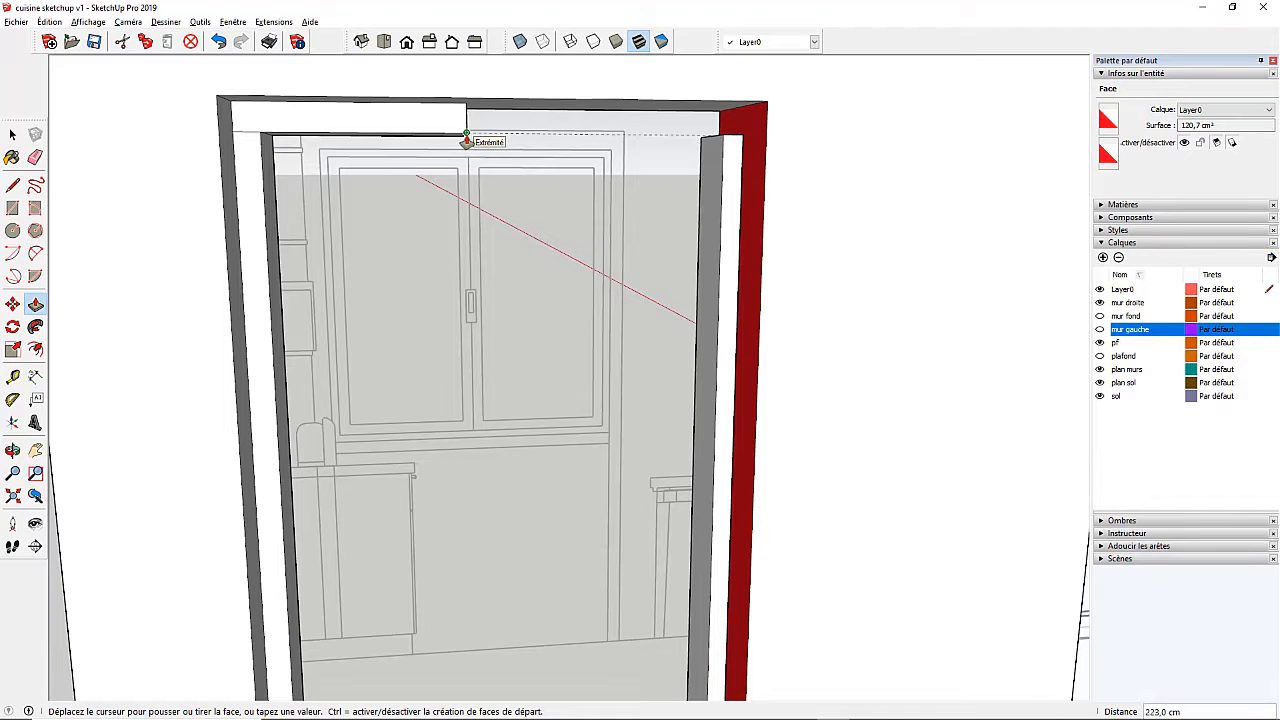
pyautogui.click(466, 135)
# Raise the second post's top face about 7.5 cm to meet the top edge of the left opening
pyautogui.moveTo(684, 153); pyautogui.dragTo(646, 194, button='middle')
pyautogui.scroll(2, 655, 195)
pyautogui.click(647, 223)
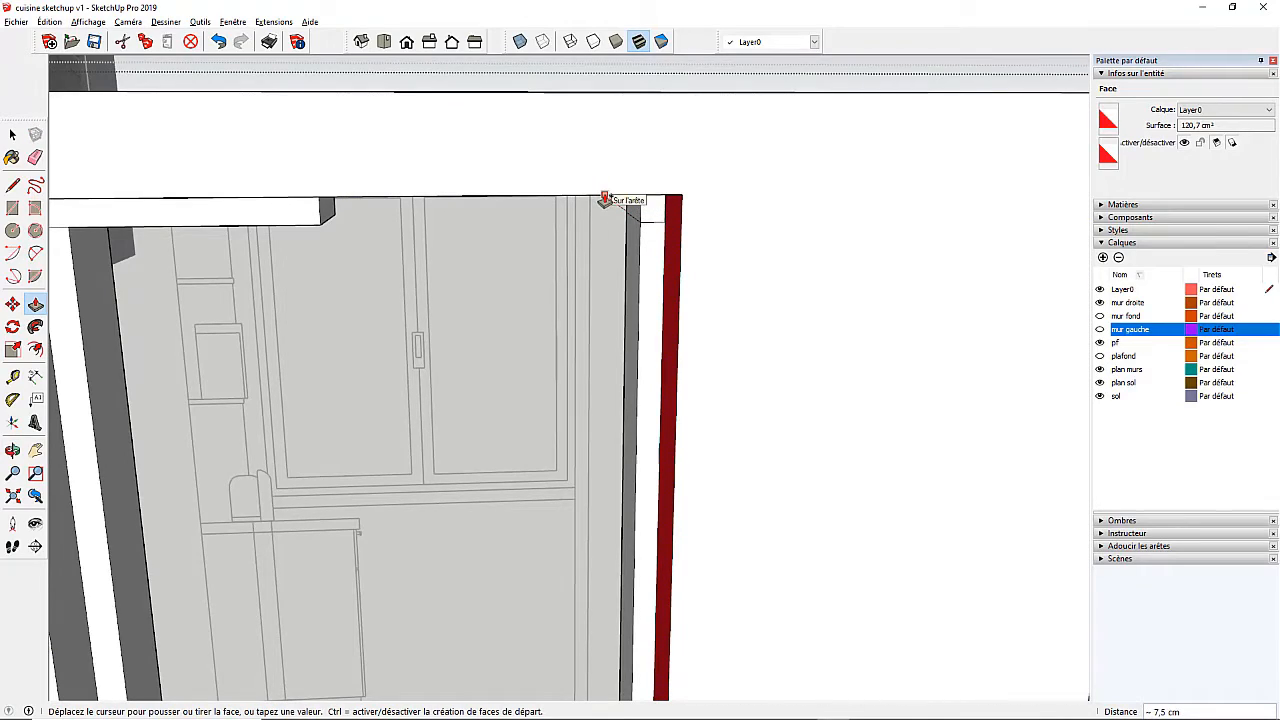
pyautogui.click(604, 199)
# Push/Pull the second post's small upper side face about 68.5 cm across the opening to join the partial lintel
pyautogui.moveTo(604, 199); pyautogui.dragTo(517, 234, button='middle')
pyautogui.scroll(-2, 515, 232)
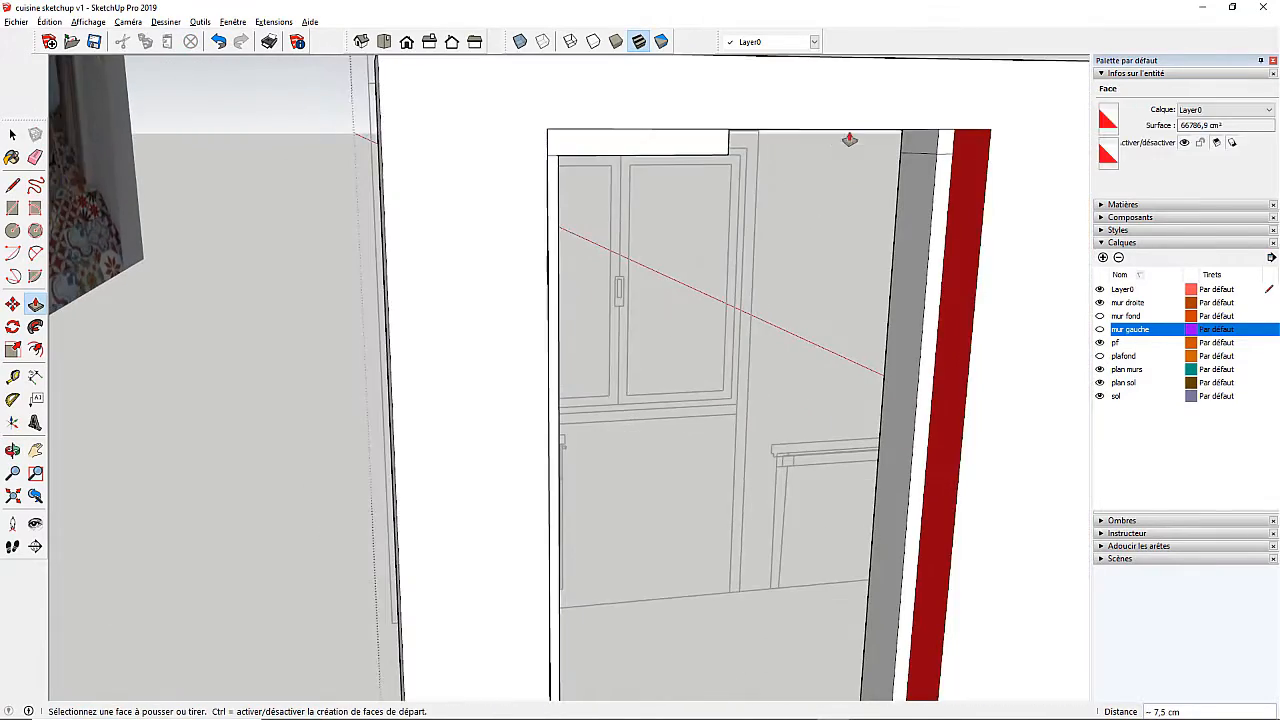
pyautogui.scroll(2, 849, 140)
pyautogui.click(910, 138)
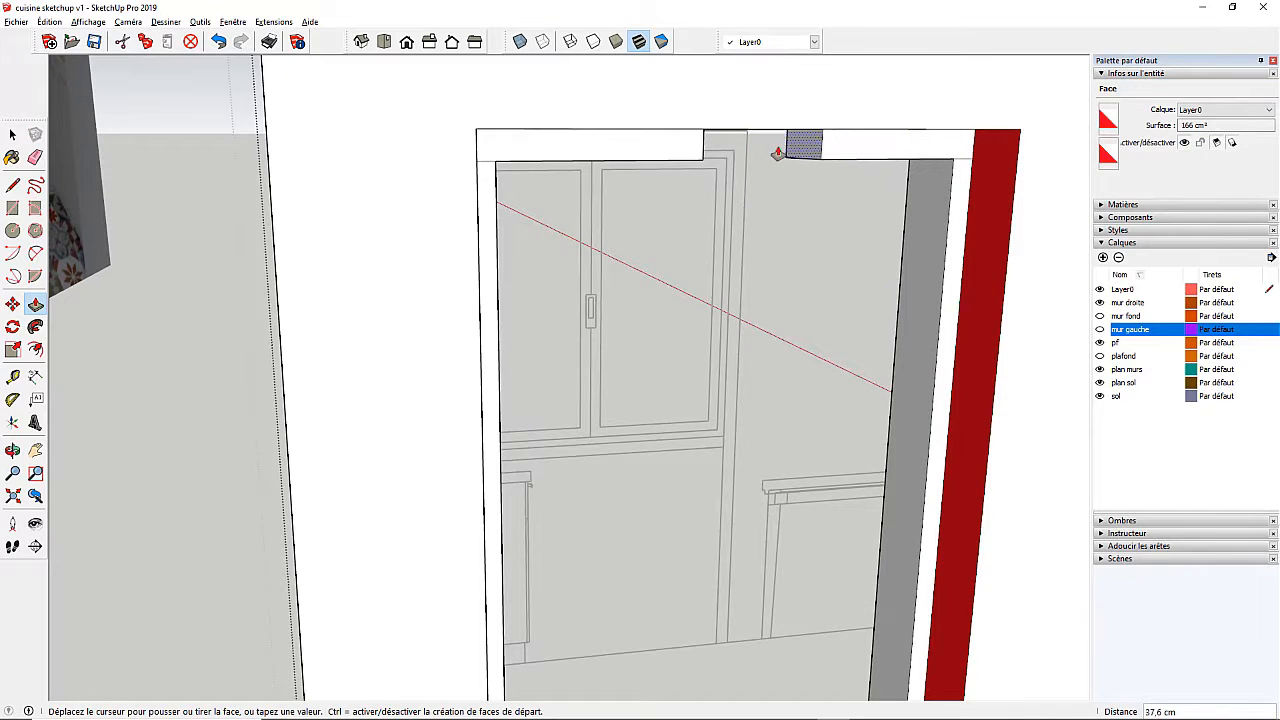
pyautogui.click(704, 158)
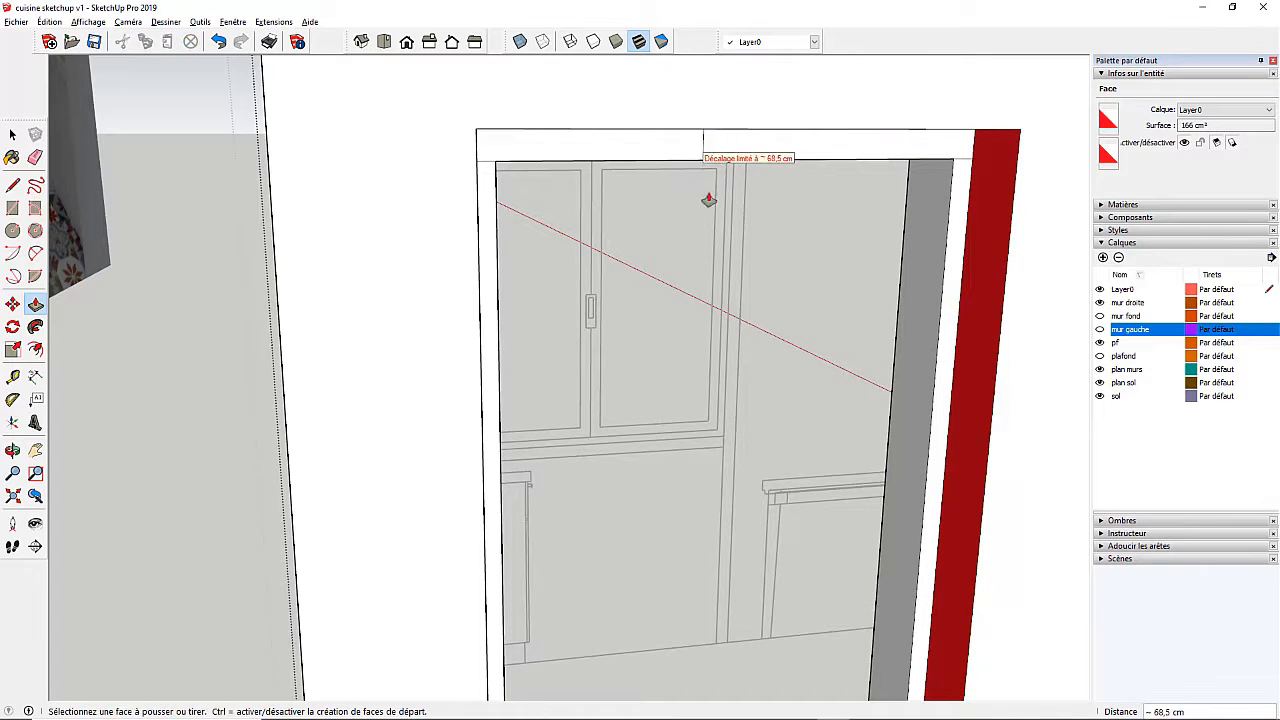
# Erase the leftover seam lines at the middle of the lintel and where it joins the right post
pyautogui.moveTo(709, 200); pyautogui.dragTo(114, 131, button='middle')
pyautogui.click(35, 157)
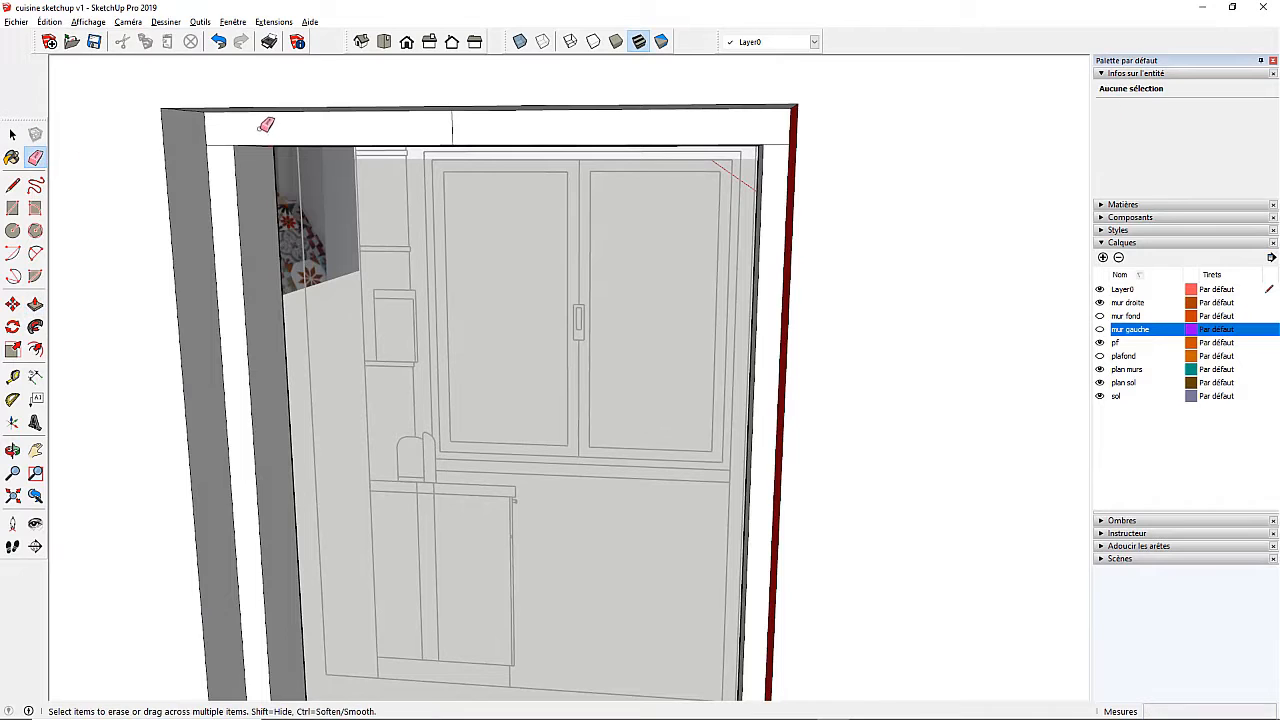
pyautogui.moveTo(471, 123)
pyautogui.mouseDown(button='middle')
pyautogui.moveTo(510, 83)
pyautogui.moveTo(474, 277)
pyautogui.moveTo(486, 286)
pyautogui.moveTo(477, 194)
pyautogui.moveTo(506, 220)
pyautogui.mouseUp(button='middle')
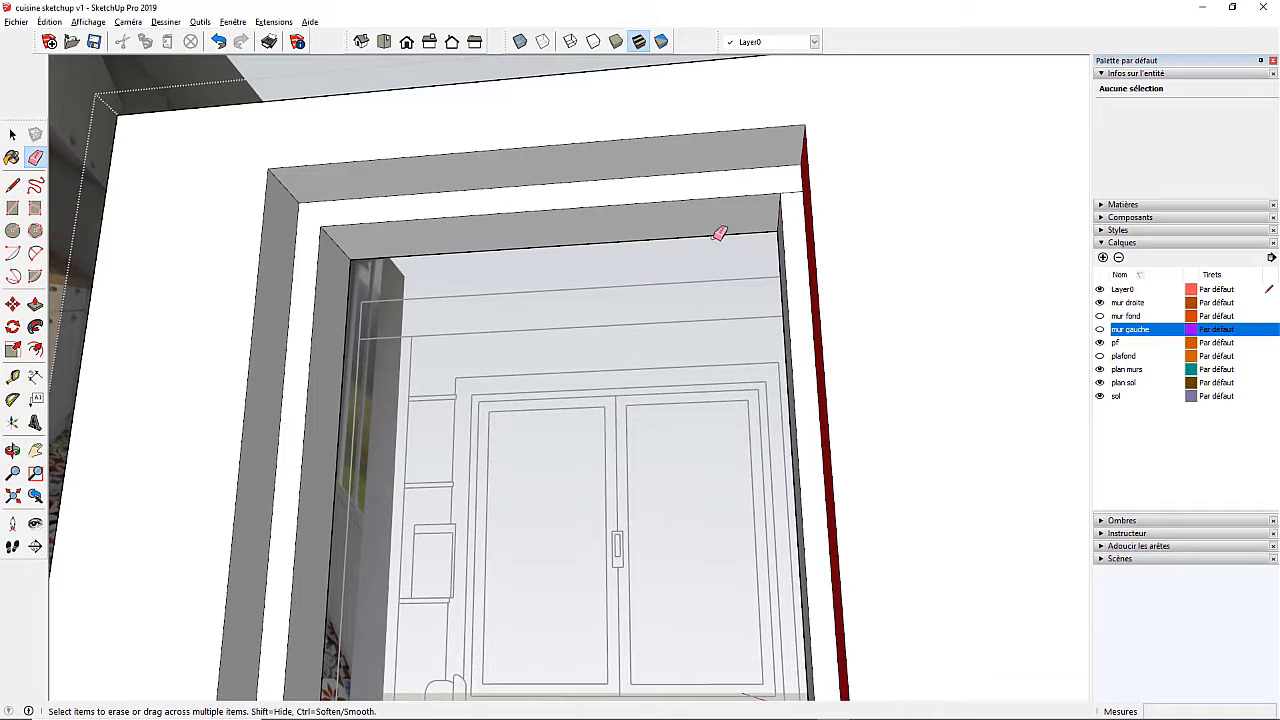
pyautogui.click(792, 190)
pyautogui.scroll(-3, 628, 220)
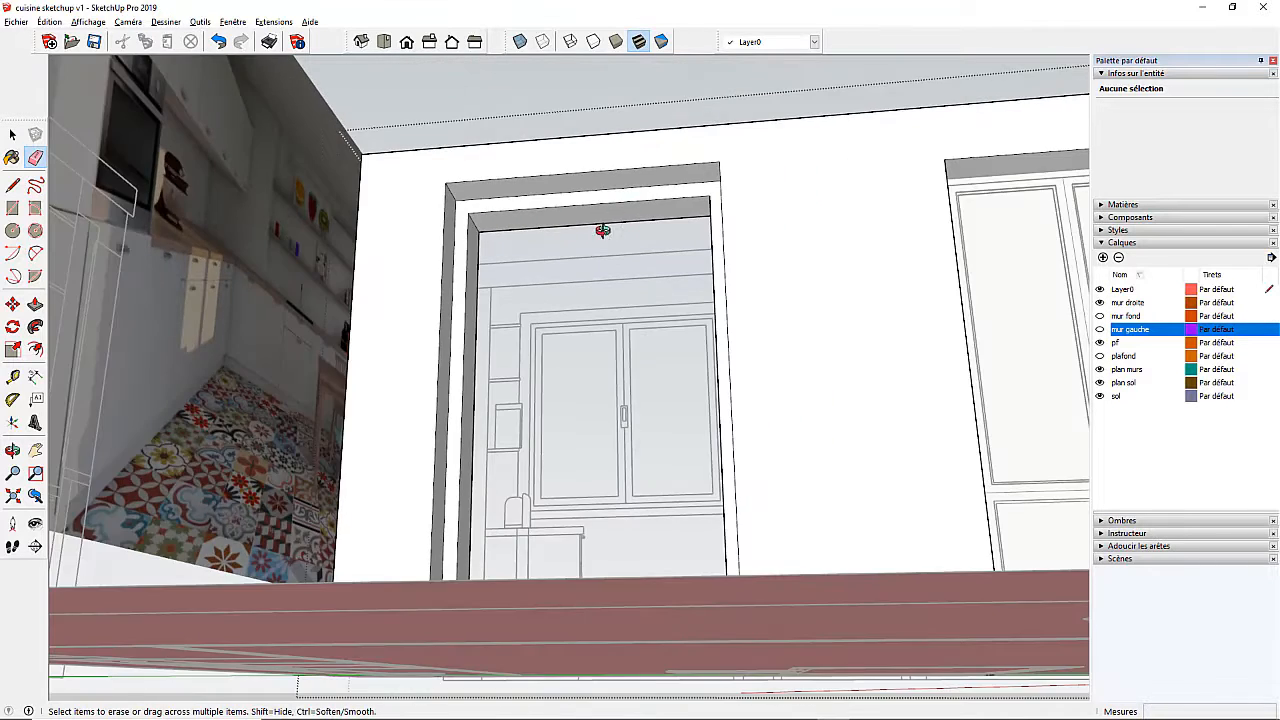
# Examine the right wall's openings against the window and door in the kitchen reference photo, closing the wall group
pyautogui.moveTo(602, 232)
pyautogui.mouseDown(button='middle')
pyautogui.moveTo(572, 339)
pyautogui.moveTo(536, 350)
pyautogui.mouseUp(button='middle')
pyautogui.scroll(3, 450, 97)
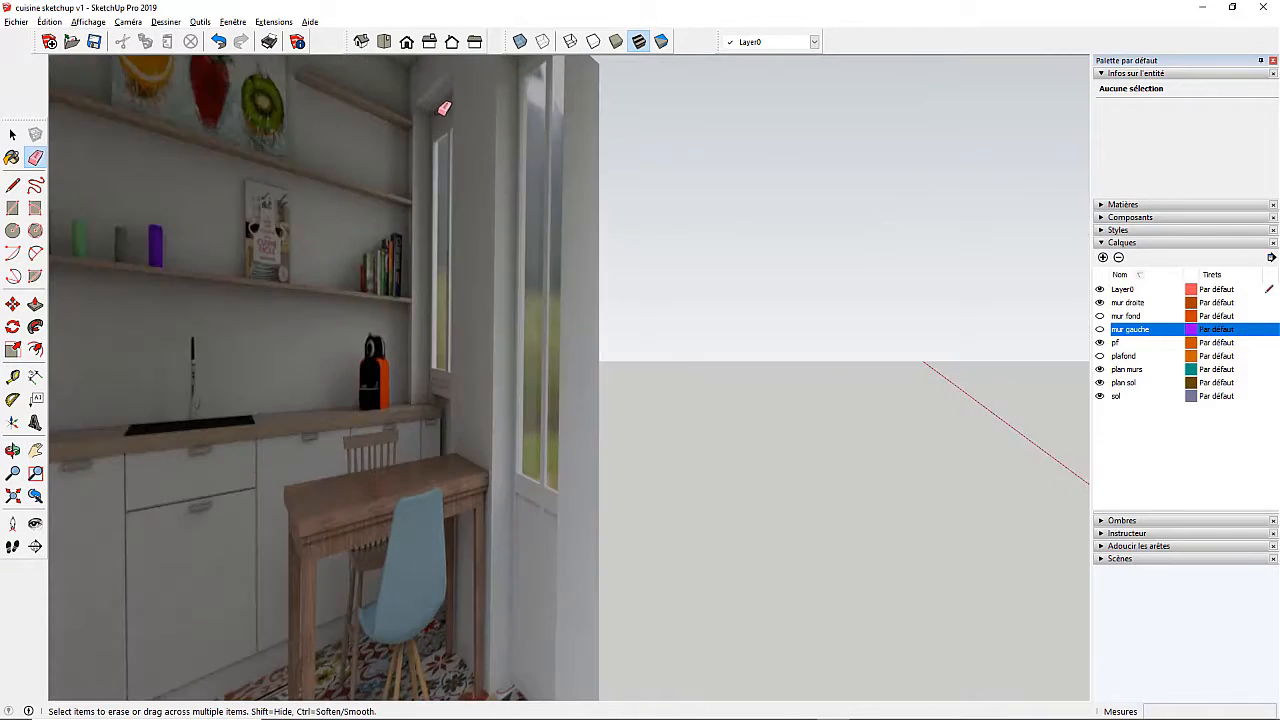
pyautogui.scroll(-5, 470, 140)
pyautogui.scroll(3, 488, 540)
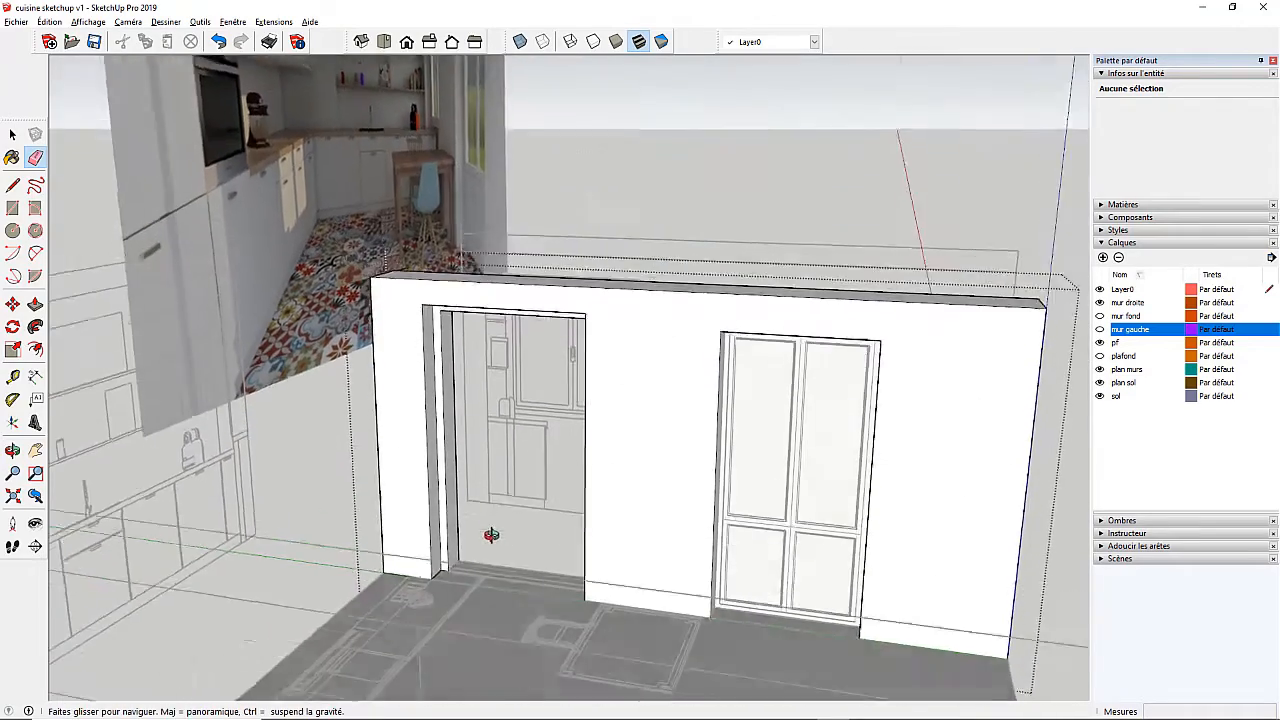
pyautogui.scroll(3, 486, 567)
pyautogui.scroll(-4, 518, 491)
pyautogui.moveTo(517, 537); pyautogui.dragTo(504, 533, button='middle')
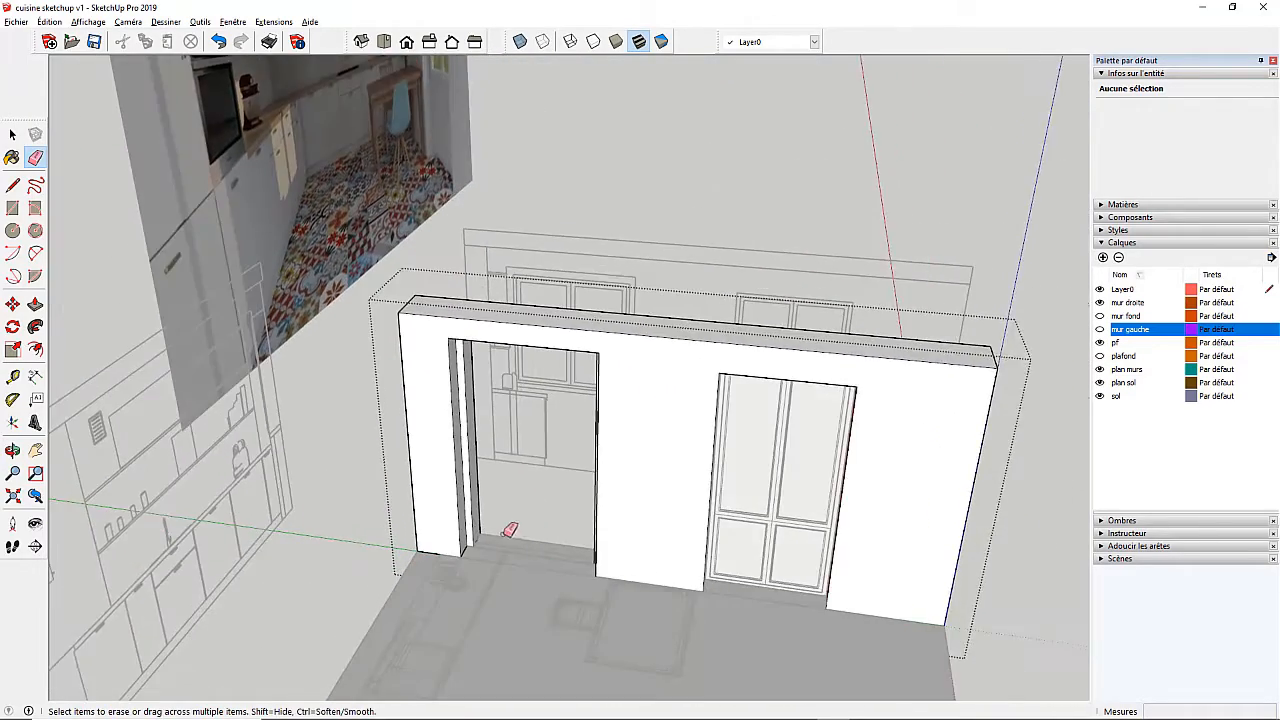
pyautogui.scroll(1, 530, 531)
pyautogui.press('space')
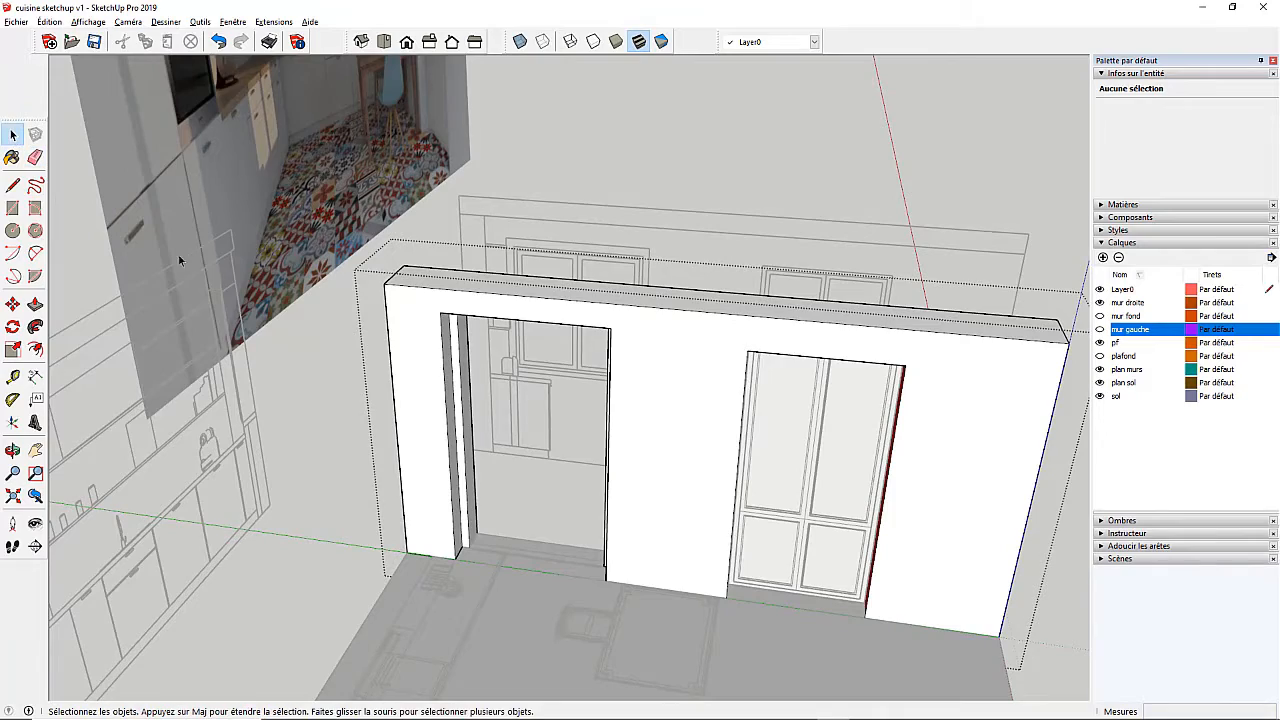
pyautogui.moveTo(453, 397); pyautogui.dragTo(401, 317, button='middle')
pyautogui.click(687, 180)
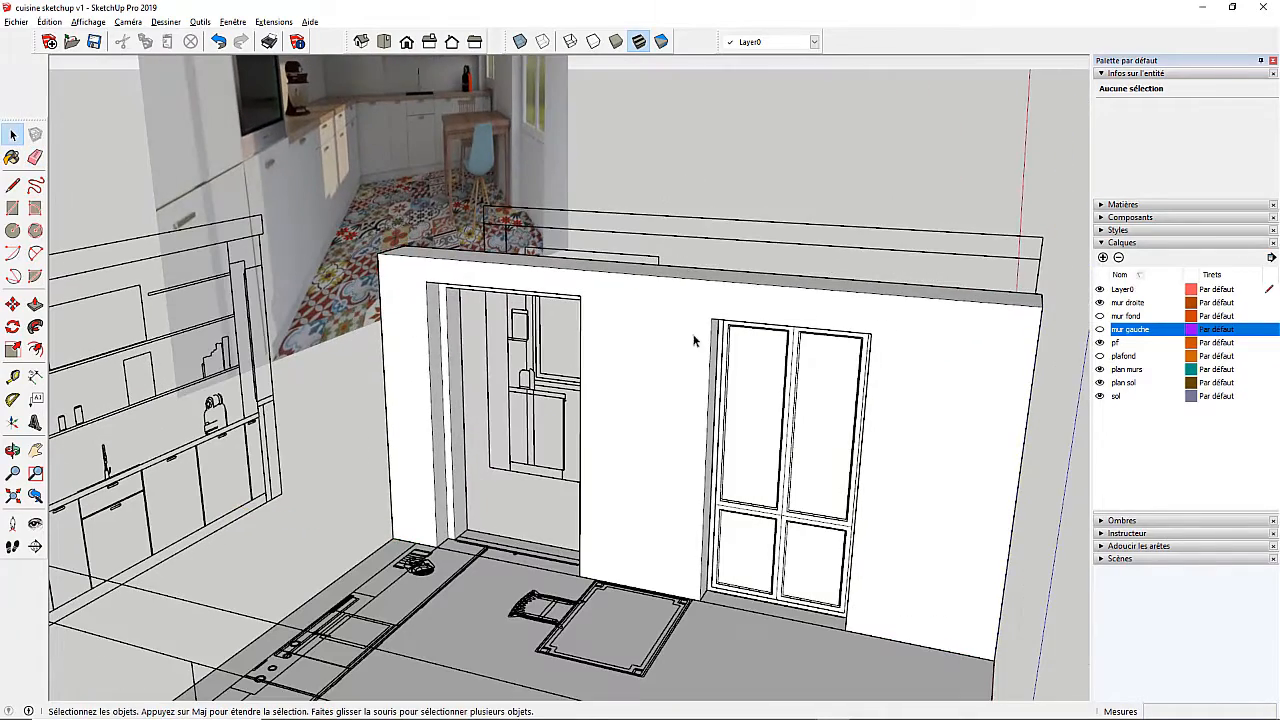
pyautogui.moveTo(505, 345); pyautogui.dragTo(518, 552, button='middle')
pyautogui.scroll(2, 515, 360)
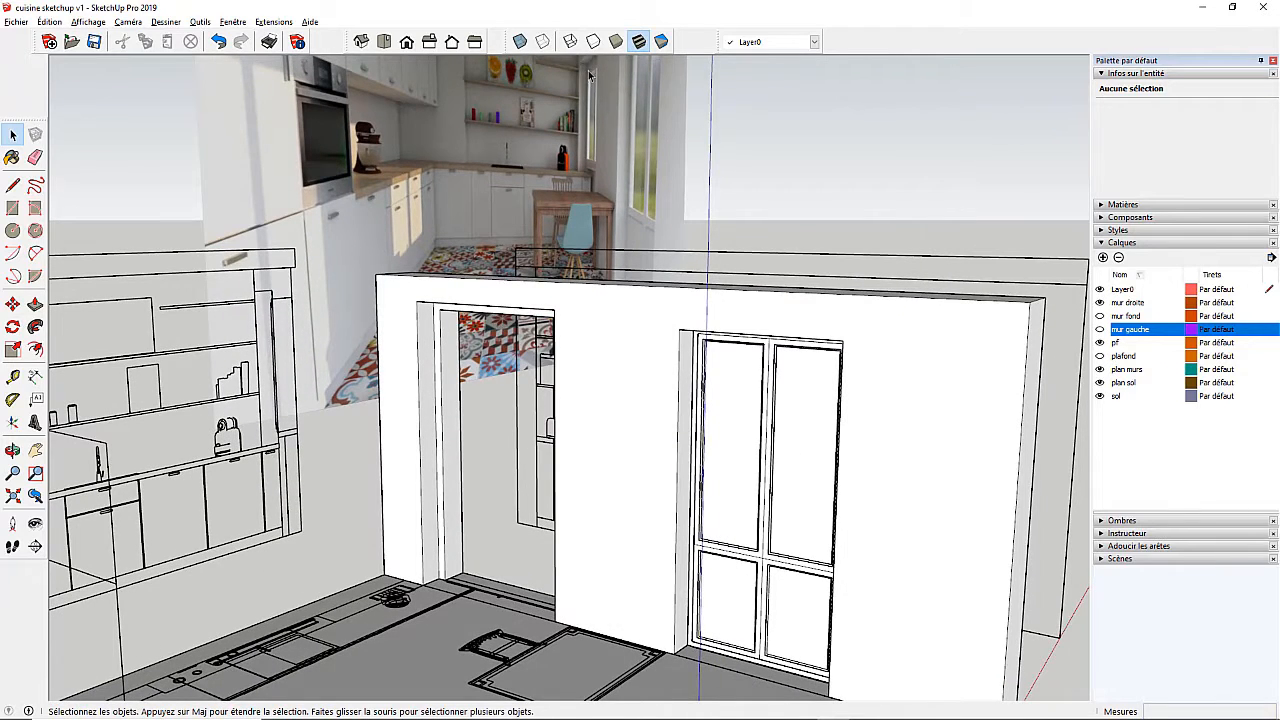
pyautogui.scroll(5, 590, 68)
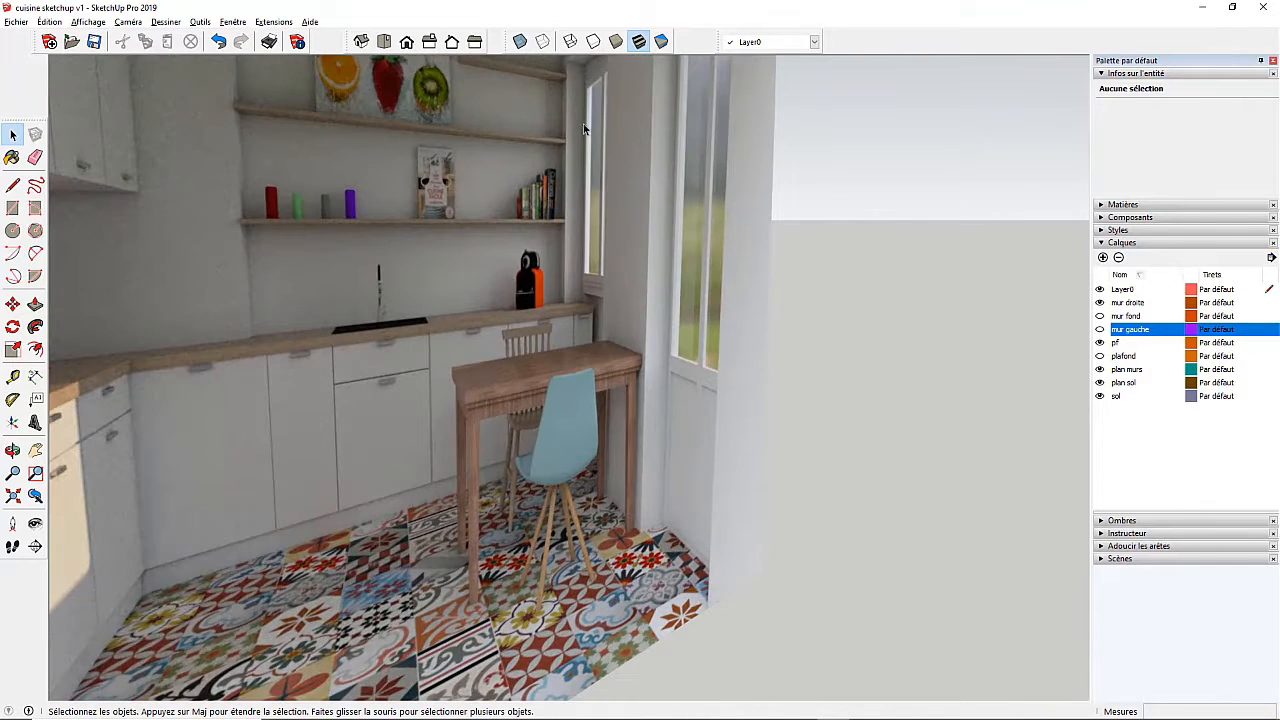
pyautogui.scroll(-1, 584, 123)
pyautogui.scroll(-3, 585, 157)
# Reverse the red right-hand jamb faces of both openings inside the right wall group and close the group
pyautogui.moveTo(573, 376); pyautogui.dragTo(1011, 577, button='middle')
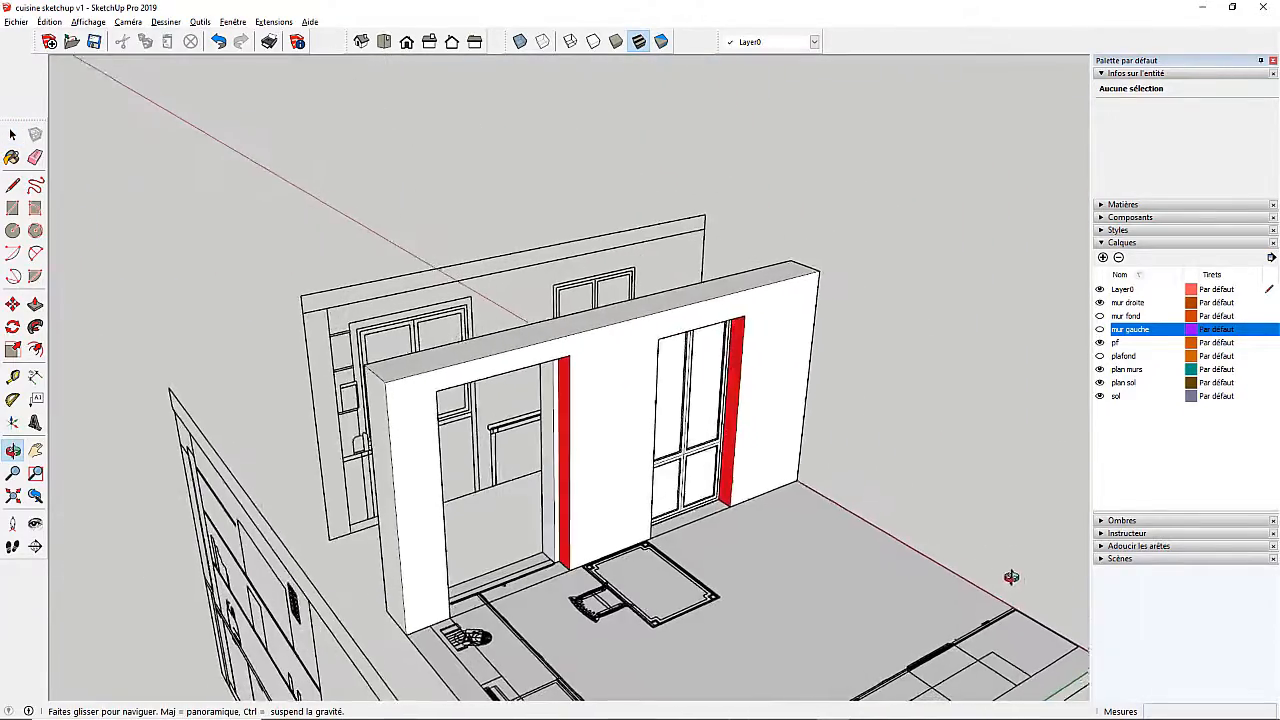
pyautogui.scroll(2, 509, 361)
pyautogui.moveTo(509, 361)
pyautogui.mouseDown(button='middle')
pyautogui.moveTo(560, 320)
pyautogui.moveTo(609, 171)
pyautogui.mouseUp(button='middle')
pyautogui.scroll(3, 594, 286)
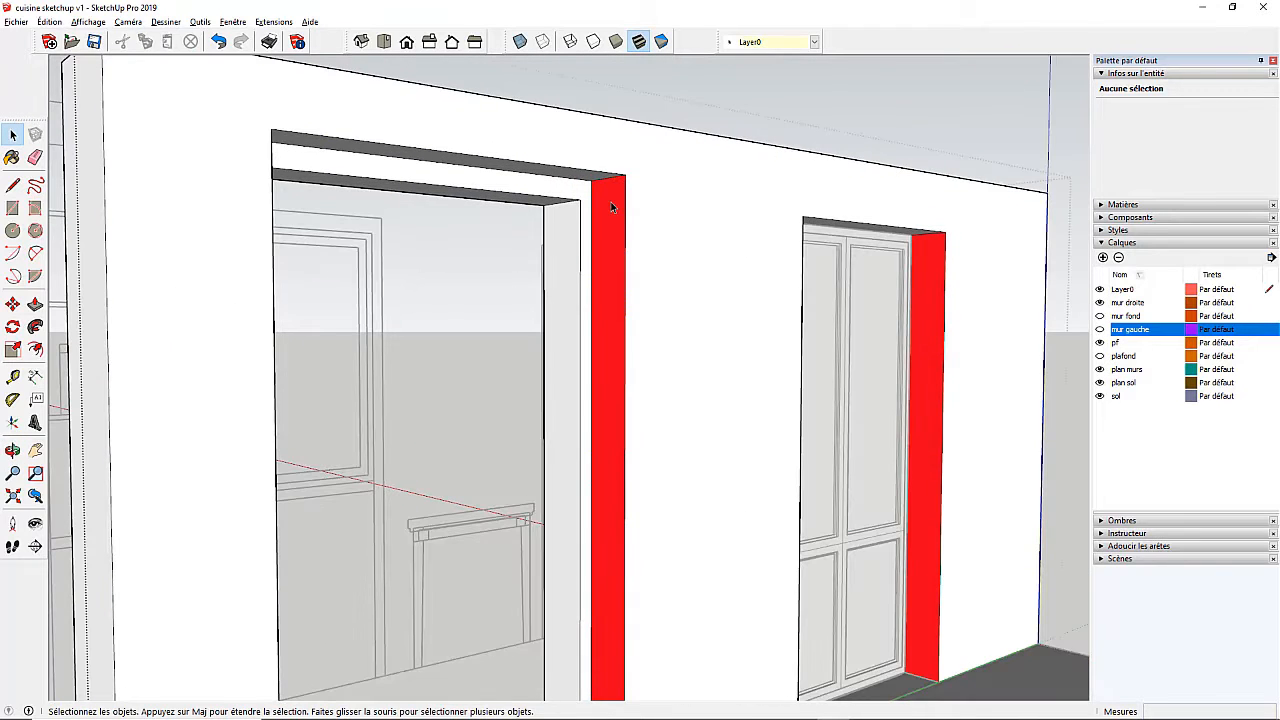
pyautogui.click(606, 200)
pyautogui.rightClick(603, 193)
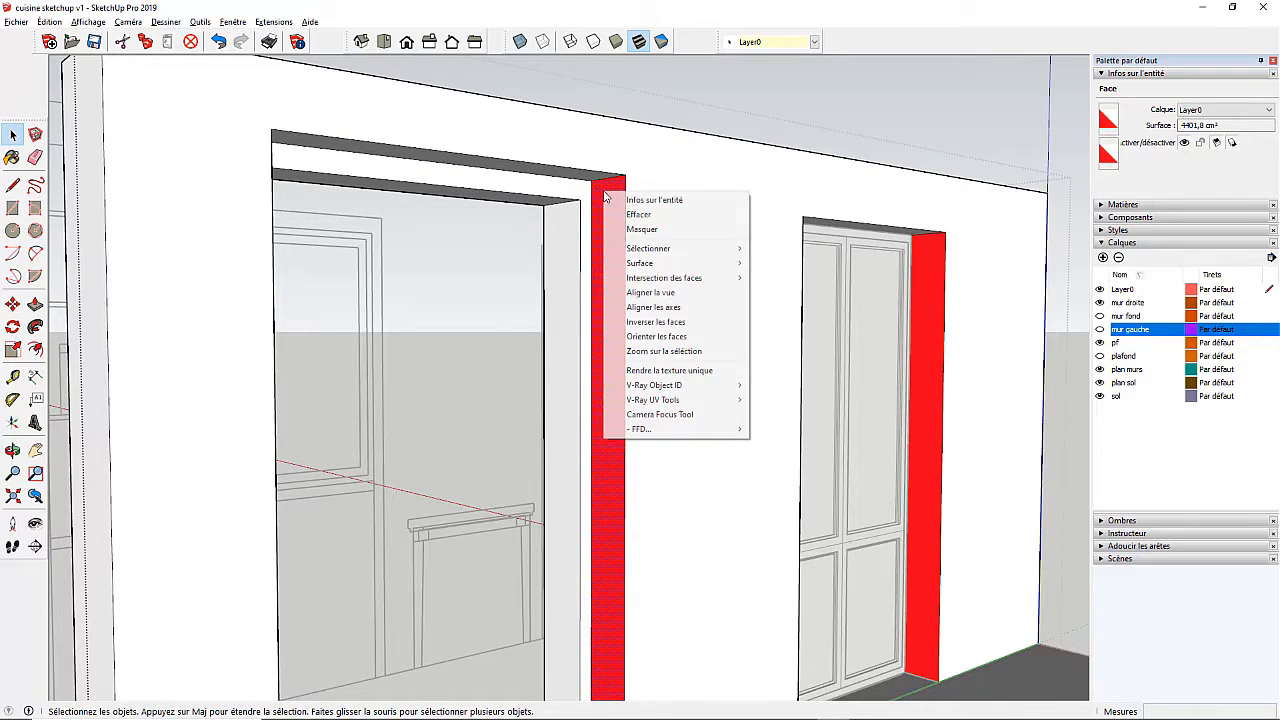
pyautogui.click(655, 322)
pyautogui.rightClick(927, 288)
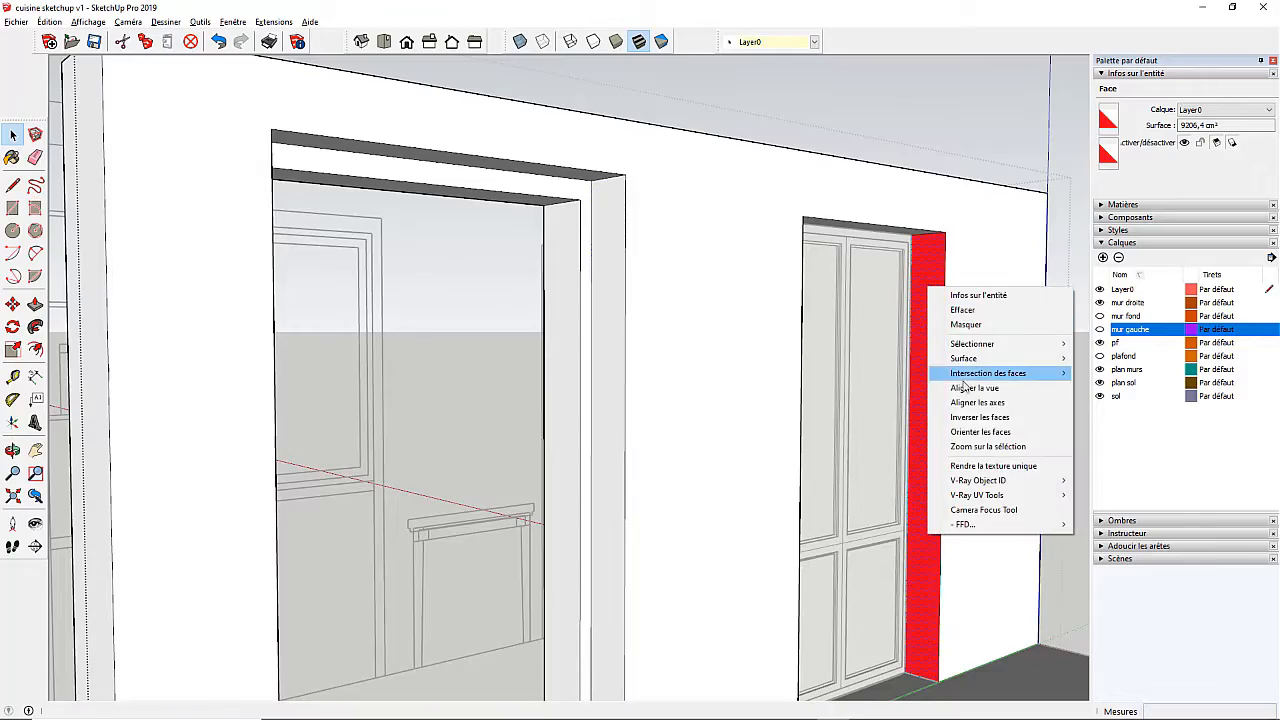
pyautogui.click(979, 417)
pyautogui.moveTo(989, 323); pyautogui.dragTo(678, 253, button='middle')
pyautogui.click(978, 137)
# Examine the left opening together with the window sill and worktop lines of the wall elevation drawing behind it
pyautogui.moveTo(814, 166); pyautogui.dragTo(811, 233, button='middle')
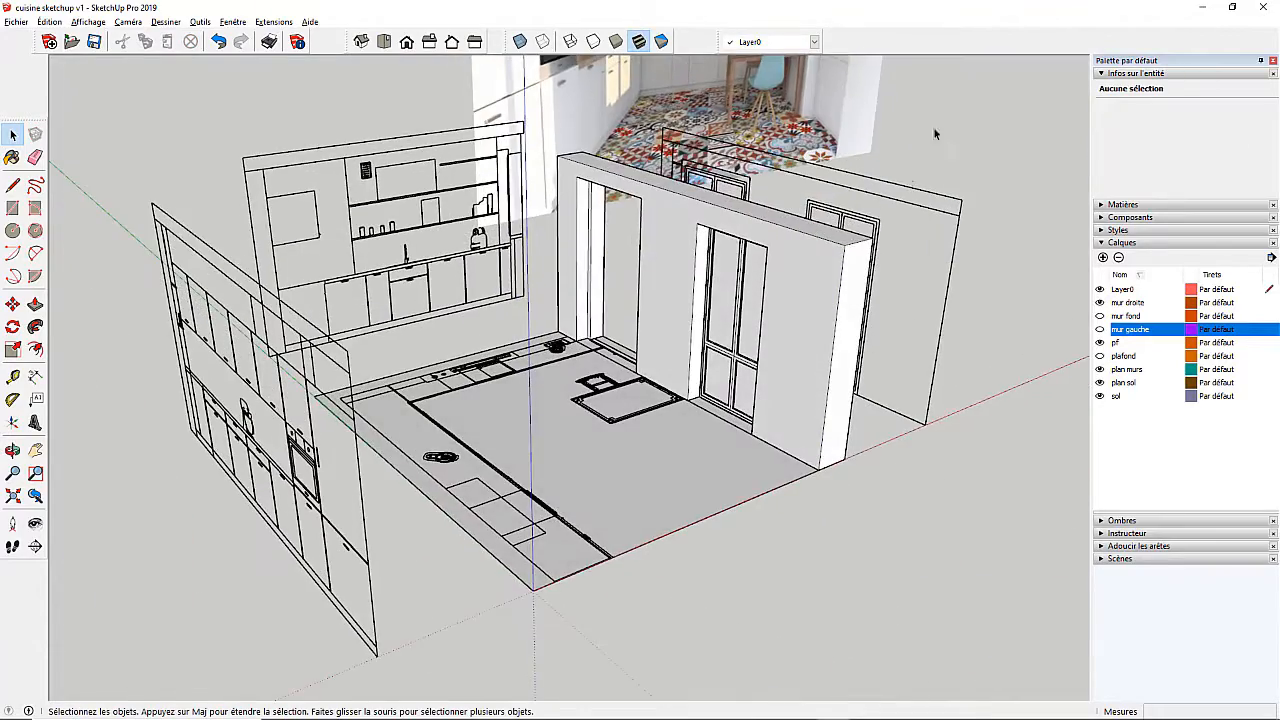
pyautogui.scroll(2, 935, 130)
pyautogui.scroll(-3, 755, 237)
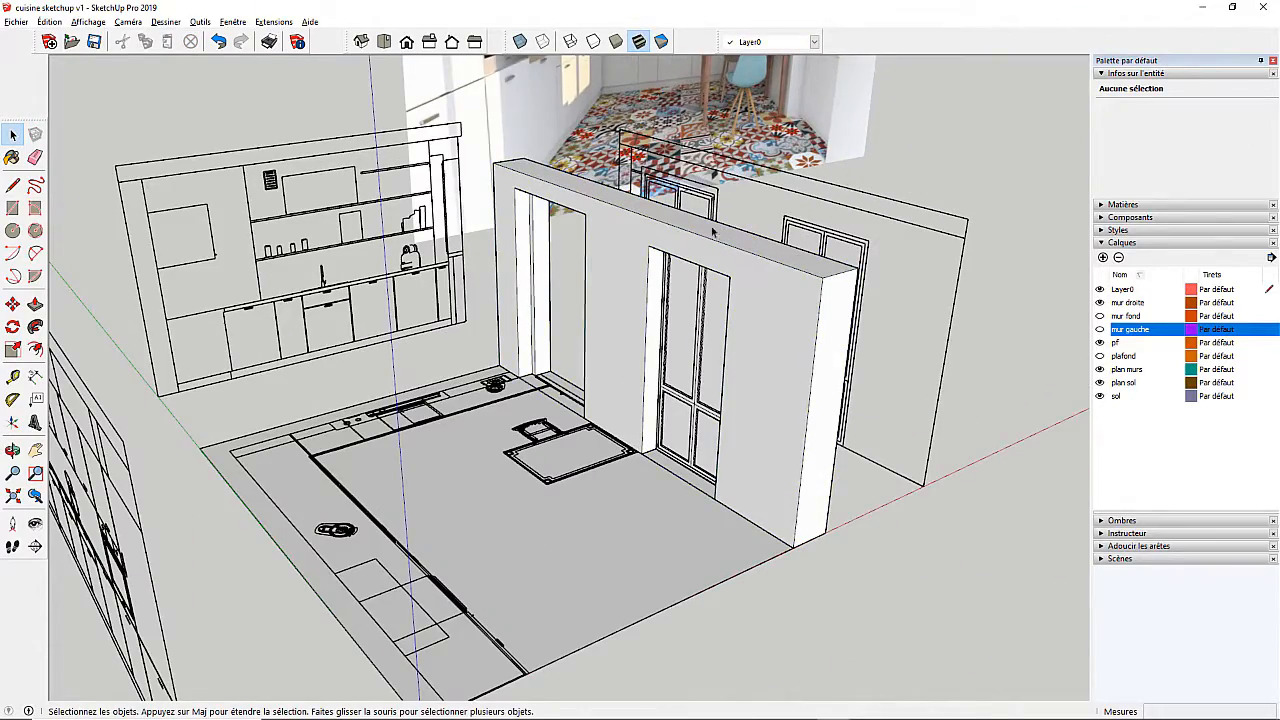
pyautogui.moveTo(880, 125); pyautogui.dragTo(990, 300, button='middle')
pyautogui.scroll(3, 455, 185)
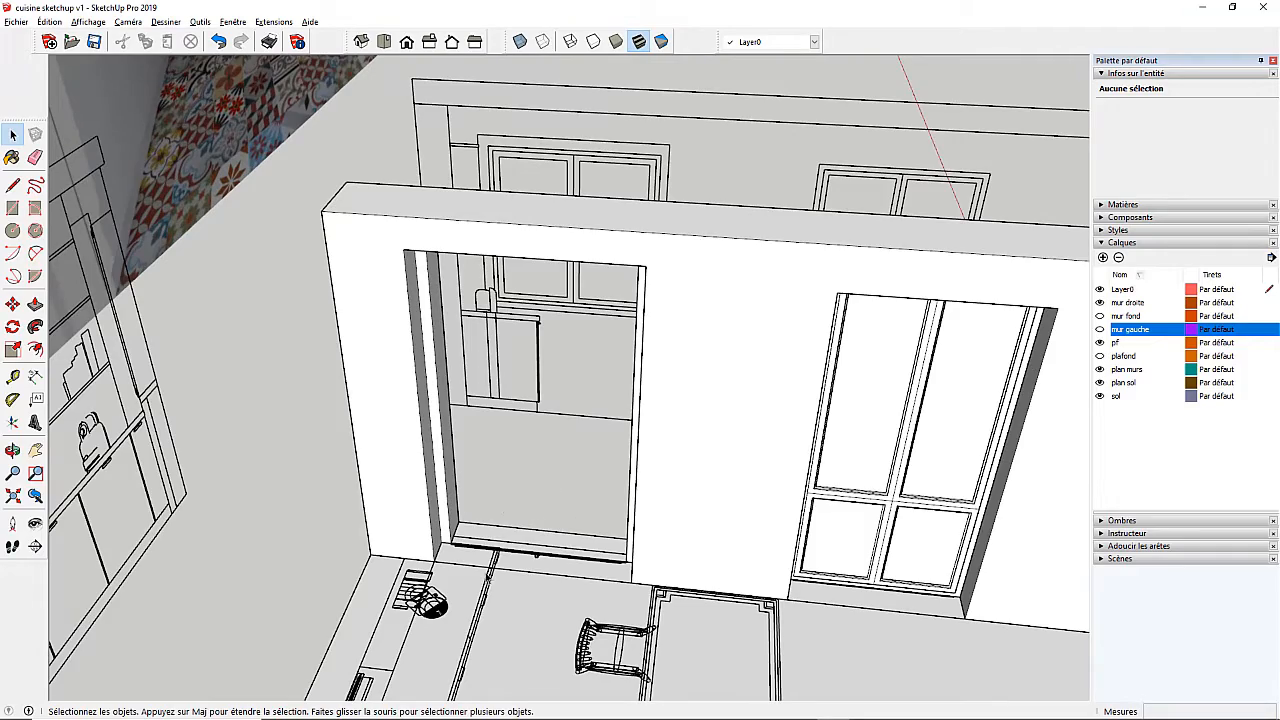
pyautogui.moveTo(388, 510); pyautogui.dragTo(251, 523, button='middle')
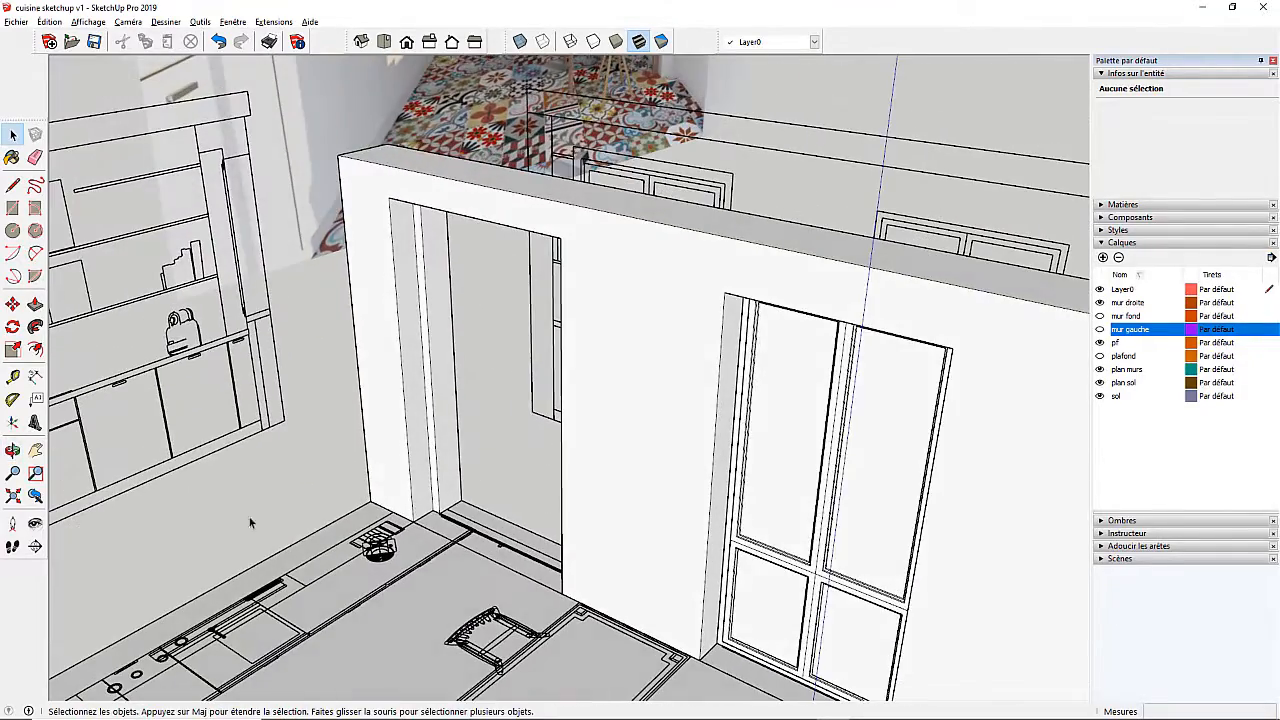
pyautogui.scroll(-4, 388, 537)
pyautogui.moveTo(369, 502); pyautogui.dragTo(463, 515, button='middle')
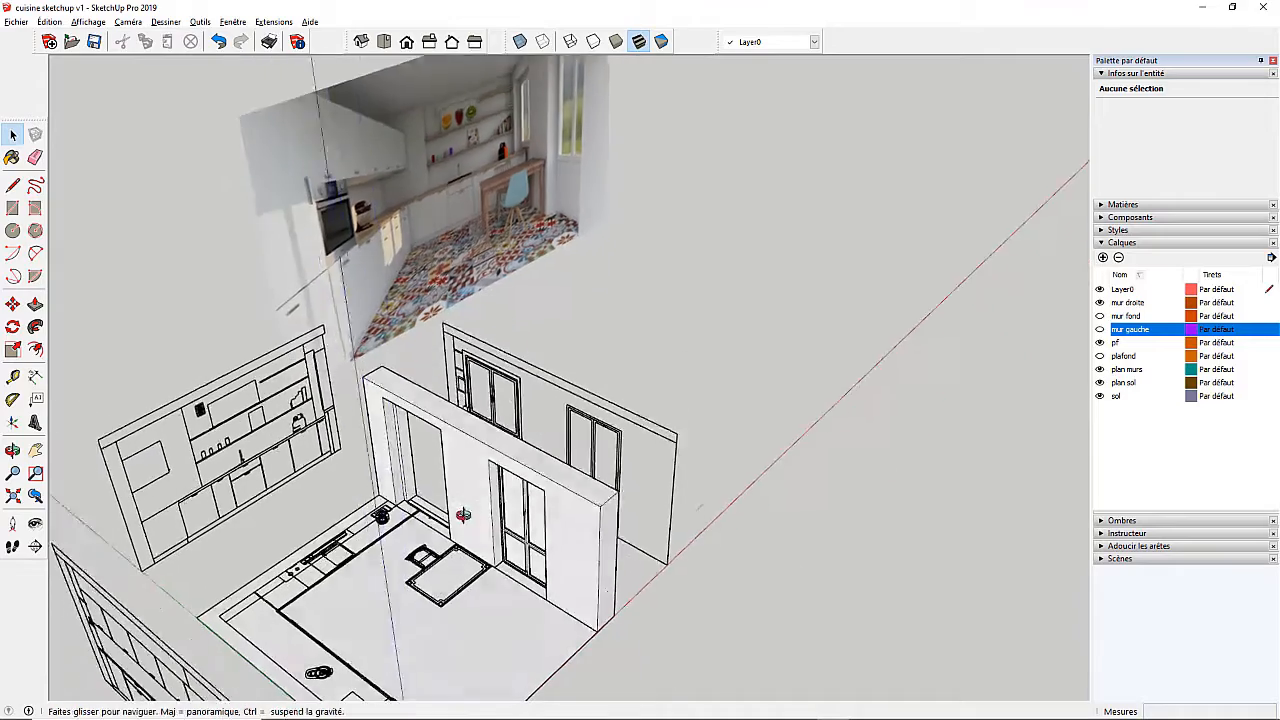
pyautogui.scroll(4, 497, 432)
pyautogui.scroll(3, 497, 432)
pyautogui.moveTo(550, 457); pyautogui.dragTo(197, 210, button='middle')
pyautogui.scroll(5, 464, 635)
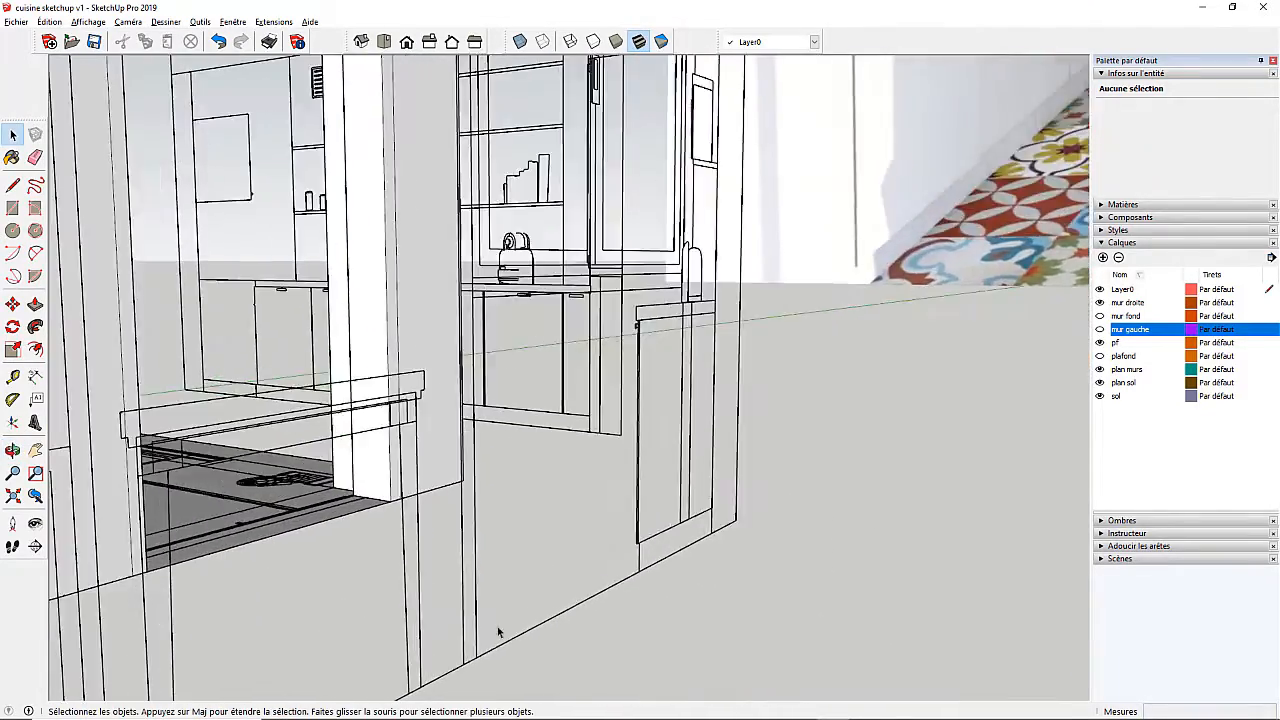
pyautogui.scroll(-5, 531, 375)
pyautogui.moveTo(531, 375); pyautogui.dragTo(705, 325, button='middle')
pyautogui.scroll(6, 705, 323)
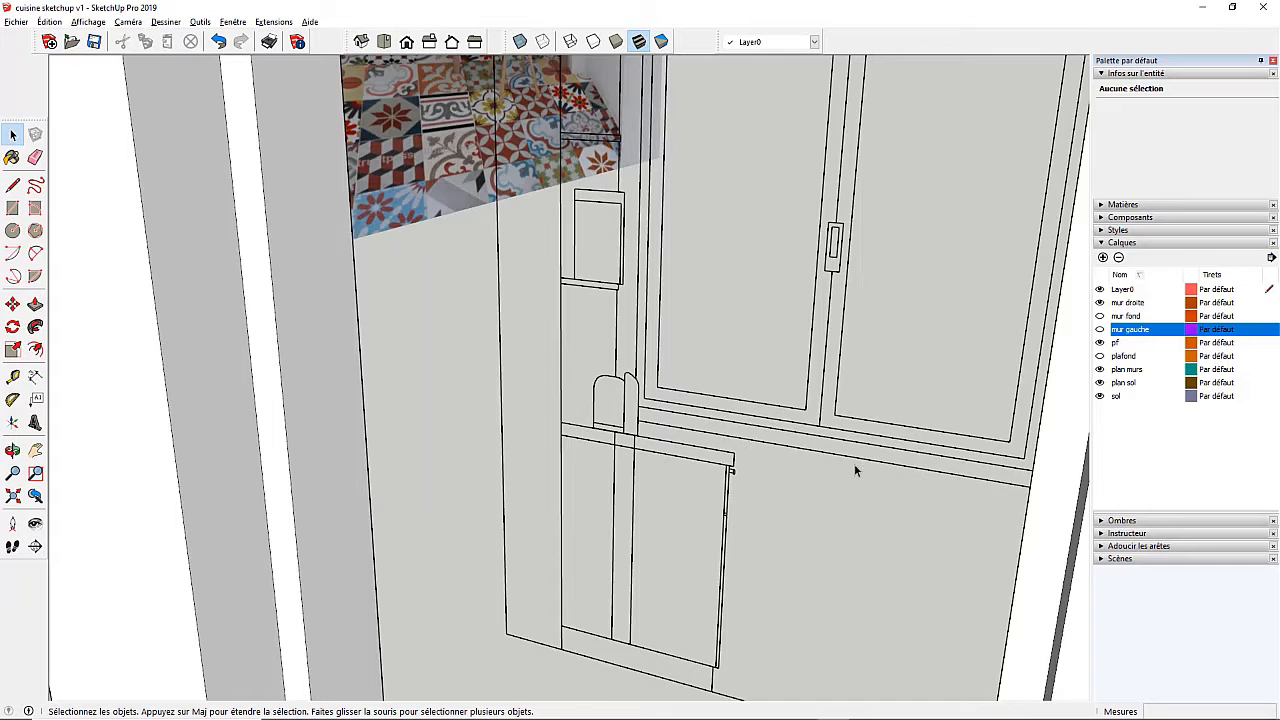
pyautogui.scroll(2, 855, 470)
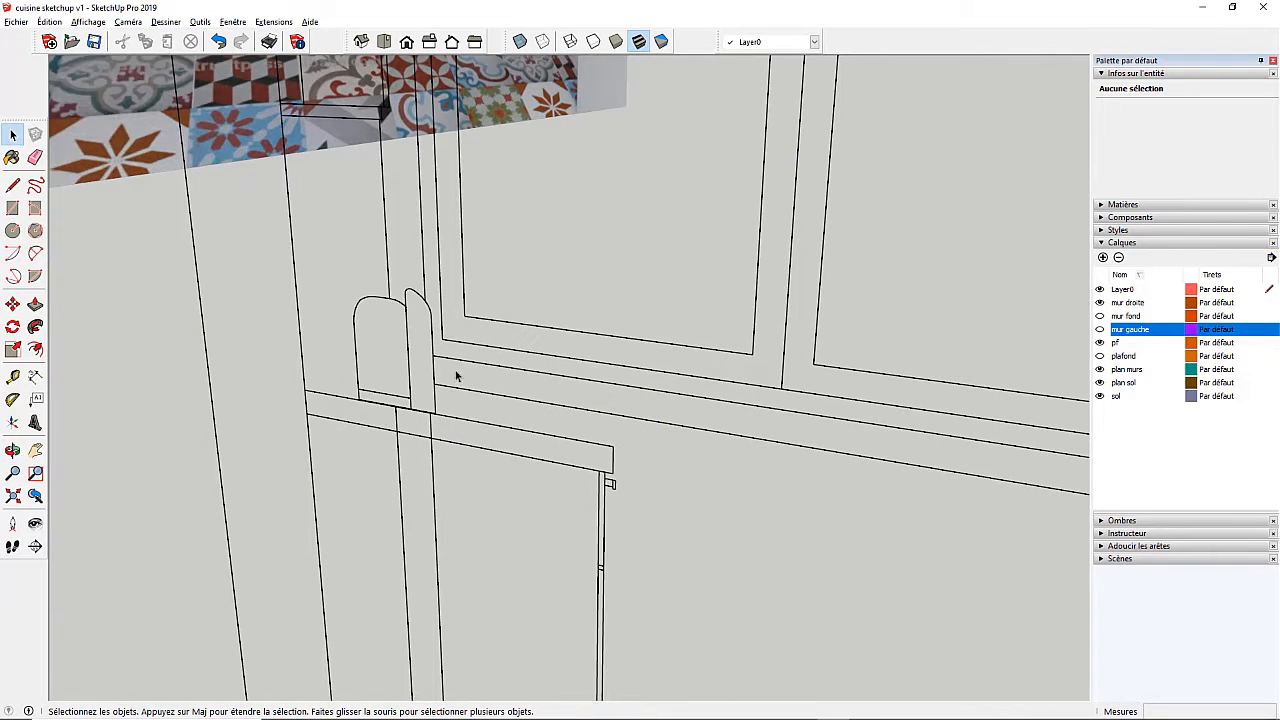
pyautogui.scroll(-4, 540, 400)
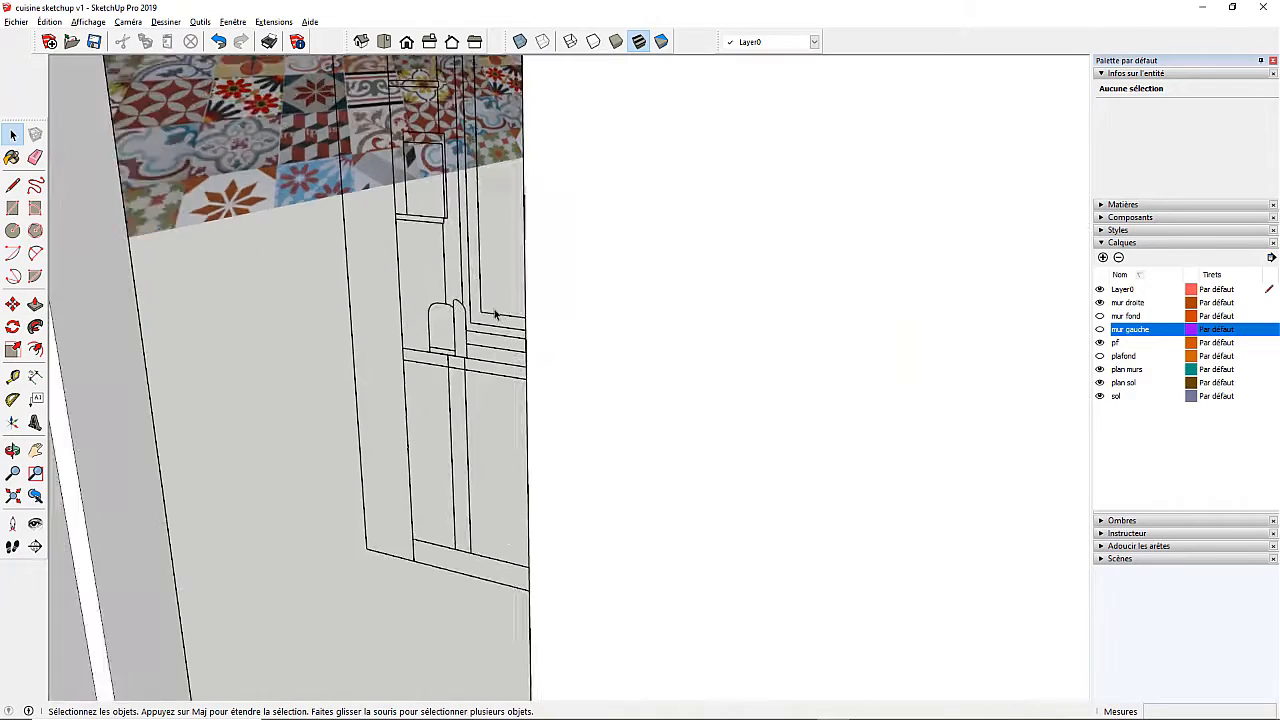
pyautogui.moveTo(500, 335); pyautogui.dragTo(651, 354, button='middle')
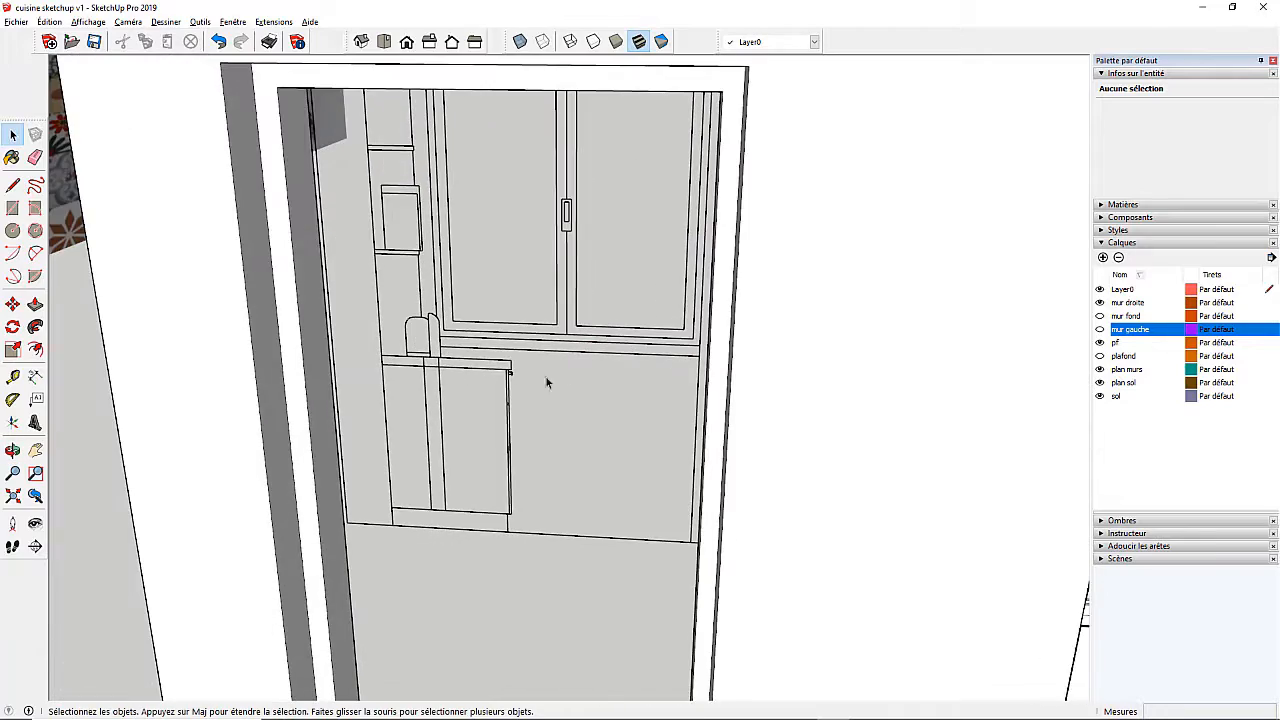
# Draw a rectangle about 120.2 by 22.2 cm on the floor between the two posts of the left opening
pyautogui.scroll(-5, 547, 382)
pyautogui.moveTo(497, 388); pyautogui.dragTo(427, 530, button='middle')
pyautogui.scroll(2, 456, 512)
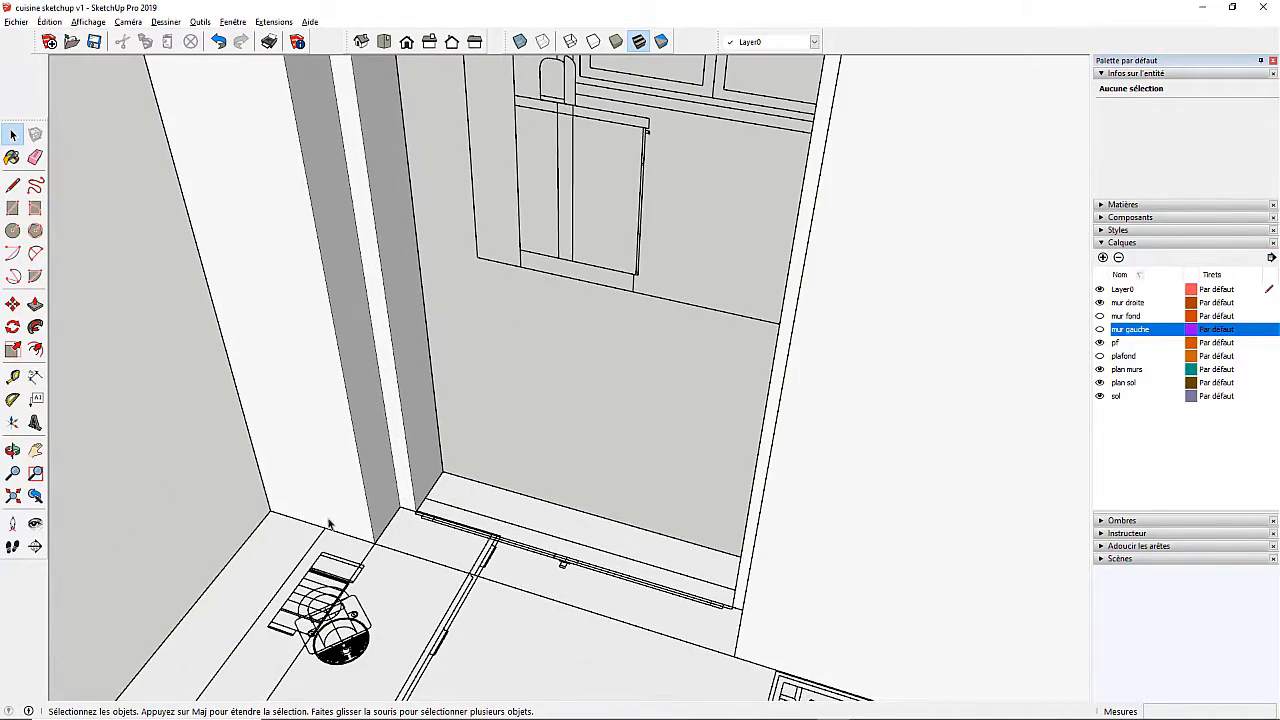
pyautogui.click(12, 207)
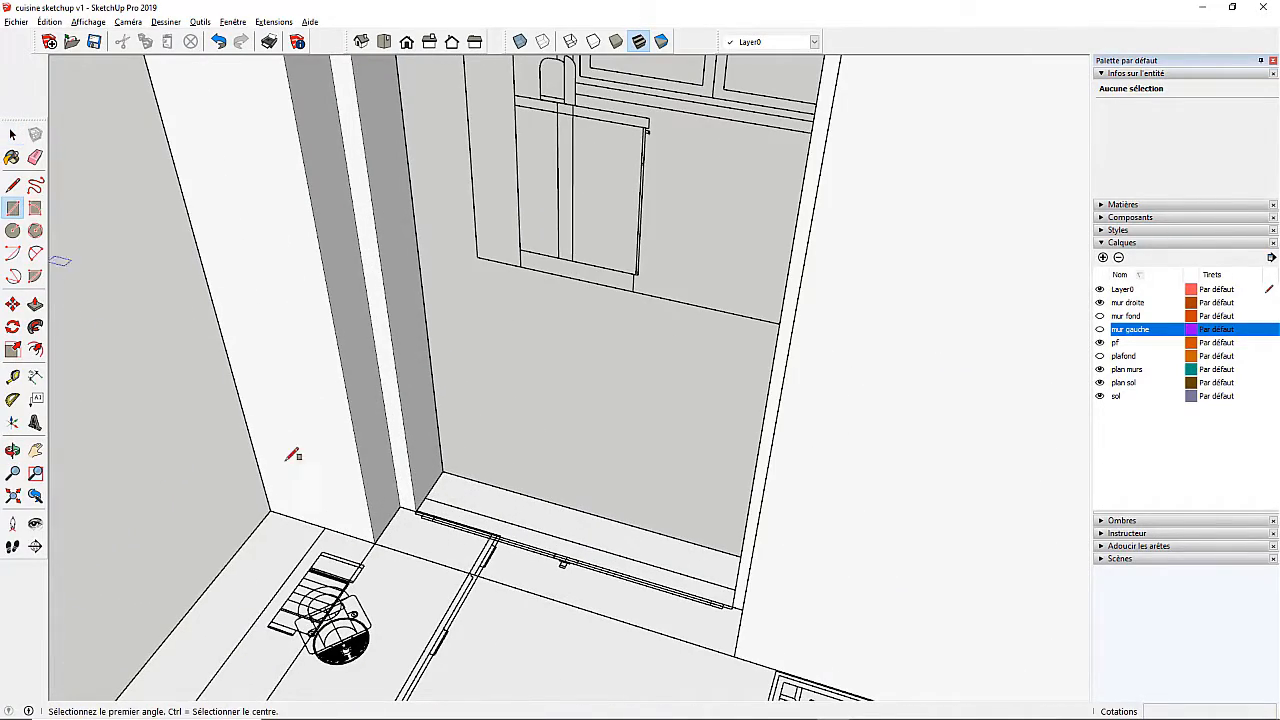
pyautogui.click(444, 470)
pyautogui.moveTo(444, 470); pyautogui.dragTo(600, 529, button='middle')
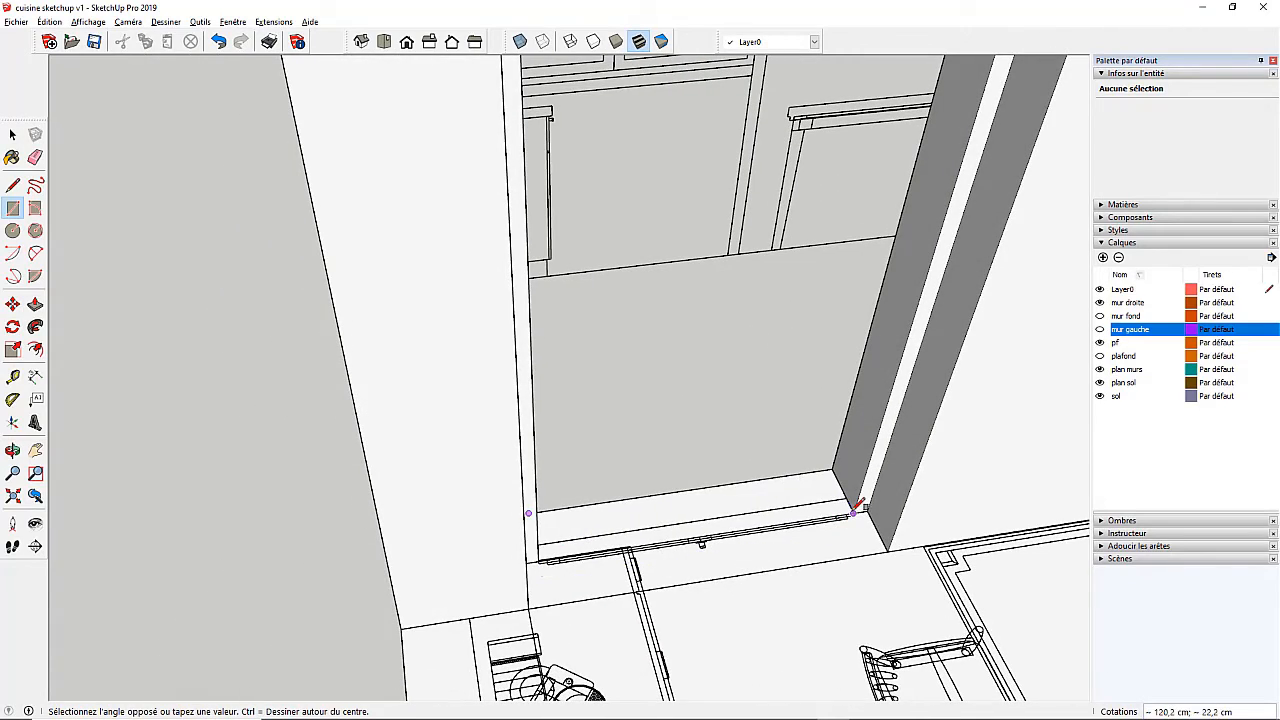
pyautogui.click(855, 513)
pyautogui.moveTo(855, 513); pyautogui.dragTo(374, 449, button='middle')
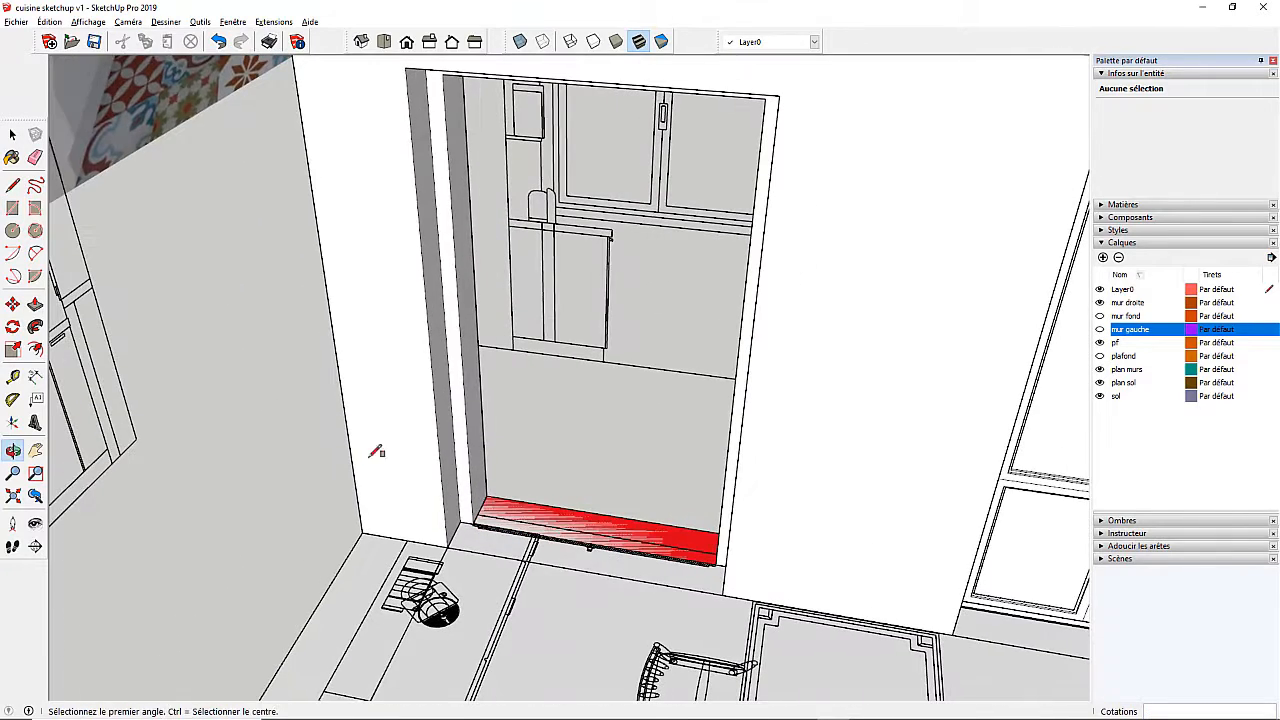
# Push/Pull the floor rectangle between the left opening's posts up 100 cm, to the sill line of the wall elevation
pyautogui.click(12, 303)
pyautogui.moveTo(430, 400); pyautogui.dragTo(220, 316, button='middle')
pyautogui.press('p')
pyautogui.scroll(2, 581, 422)
pyautogui.scroll(3, 571, 440)
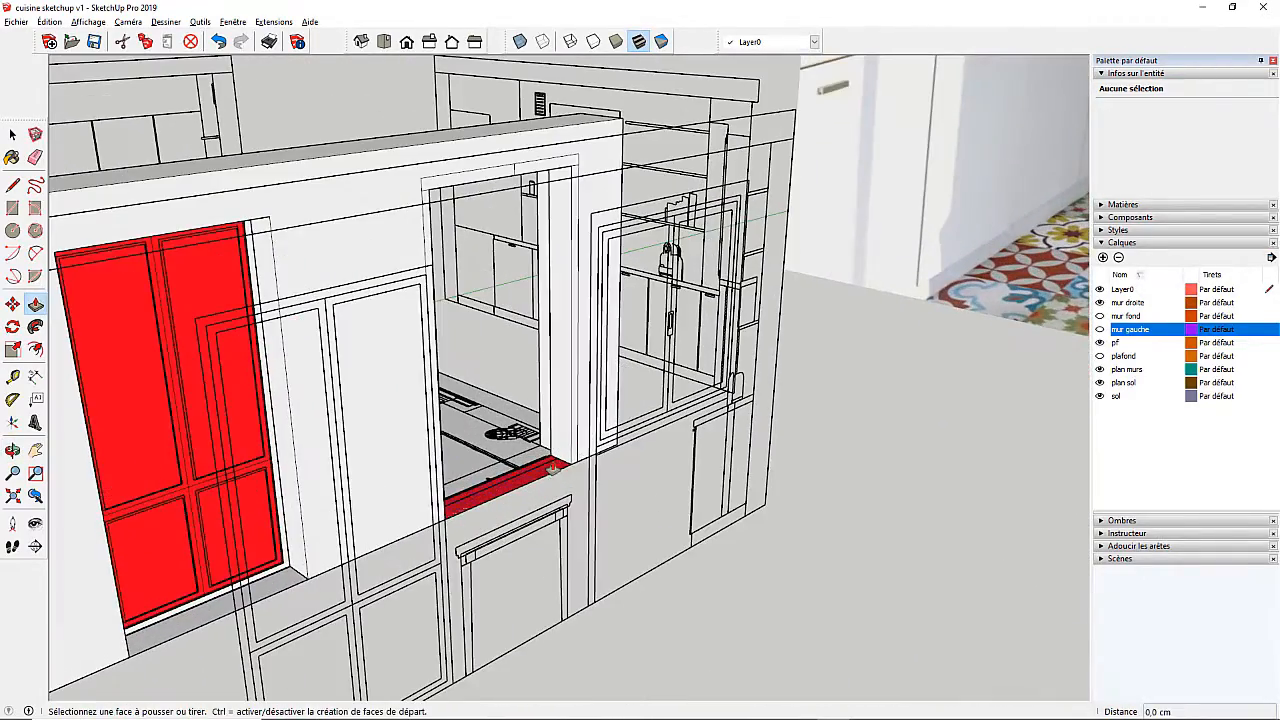
pyautogui.click(548, 476)
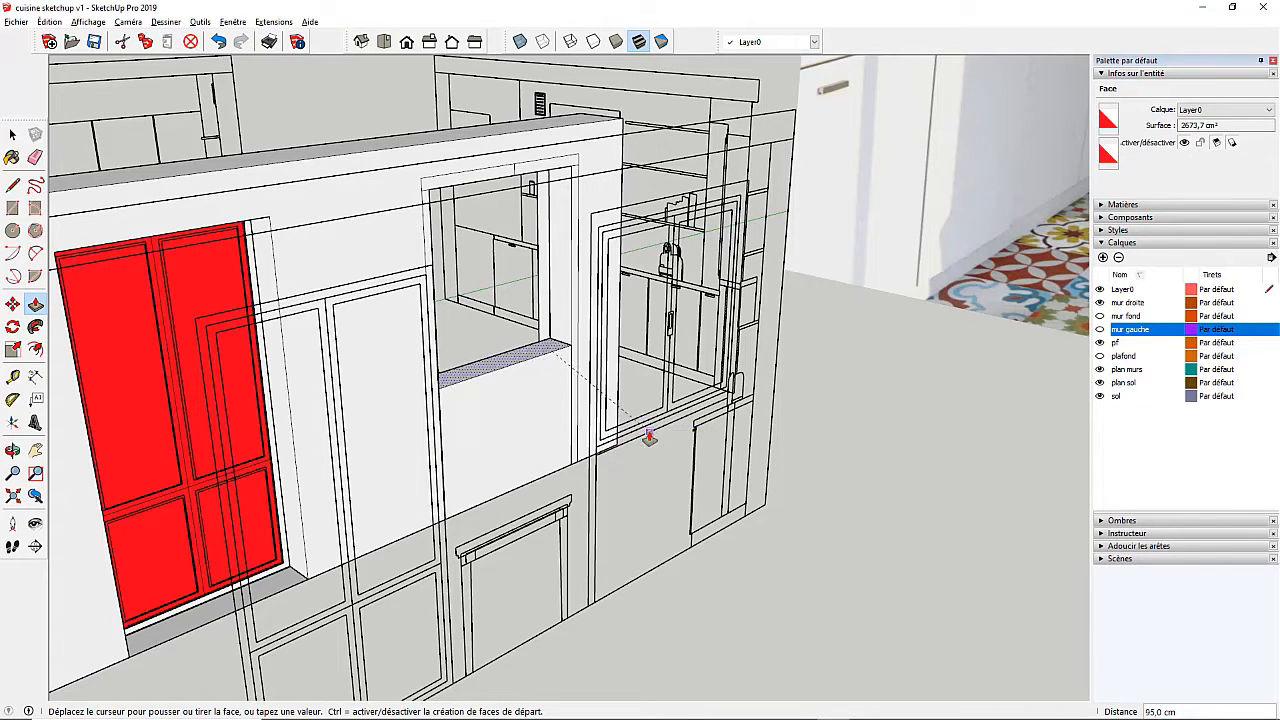
pyautogui.scroll(6, 650, 438)
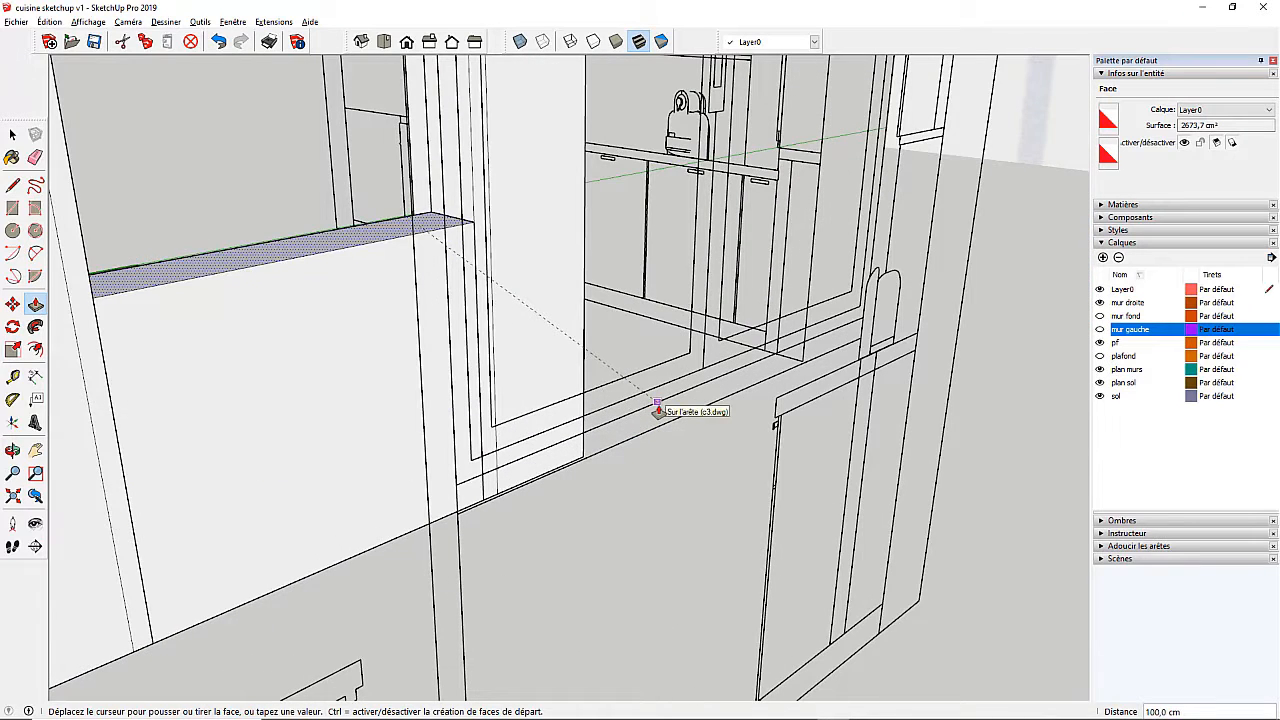
pyautogui.click(658, 410)
# Examine the top of the new base wall and compare it with the window sill in the kitchen reference photo
pyautogui.scroll(-10, 658, 410)
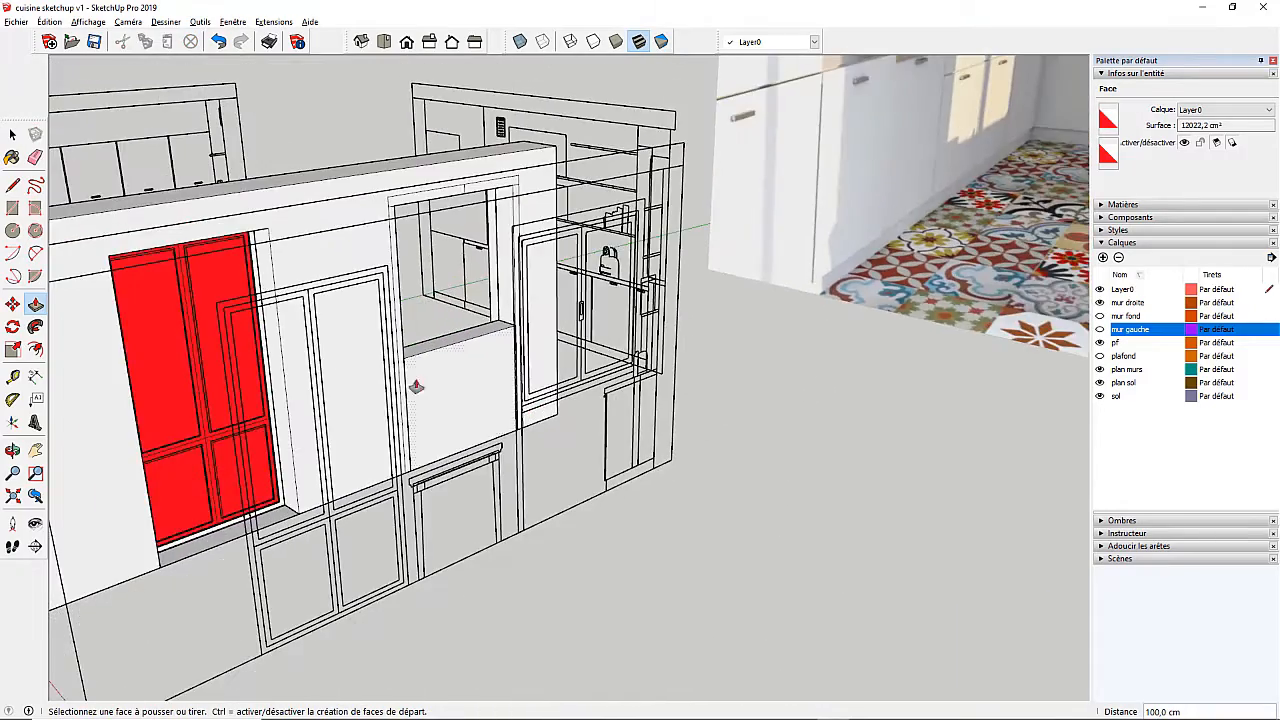
pyautogui.moveTo(416, 387); pyautogui.dragTo(713, 447, button='middle')
pyautogui.moveTo(323, 449); pyautogui.dragTo(527, 381, button='middle')
pyautogui.scroll(12, 525, 381)
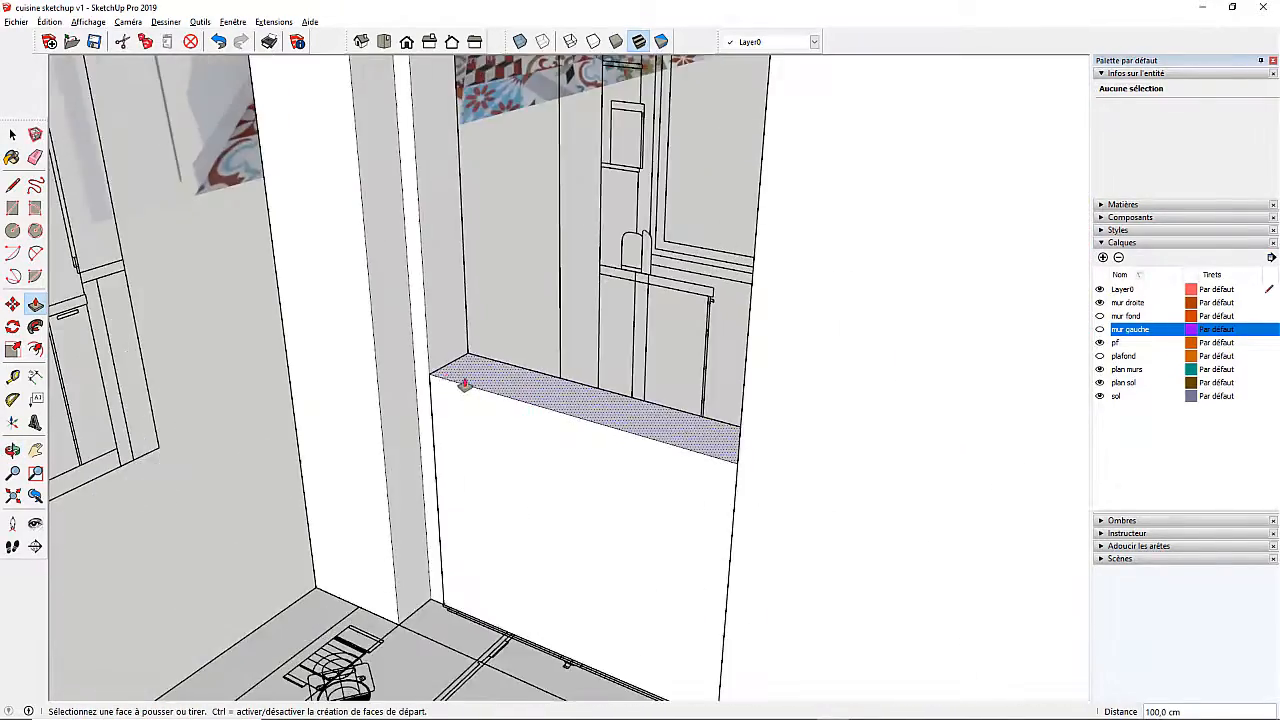
pyautogui.scroll(-12, 415, 380)
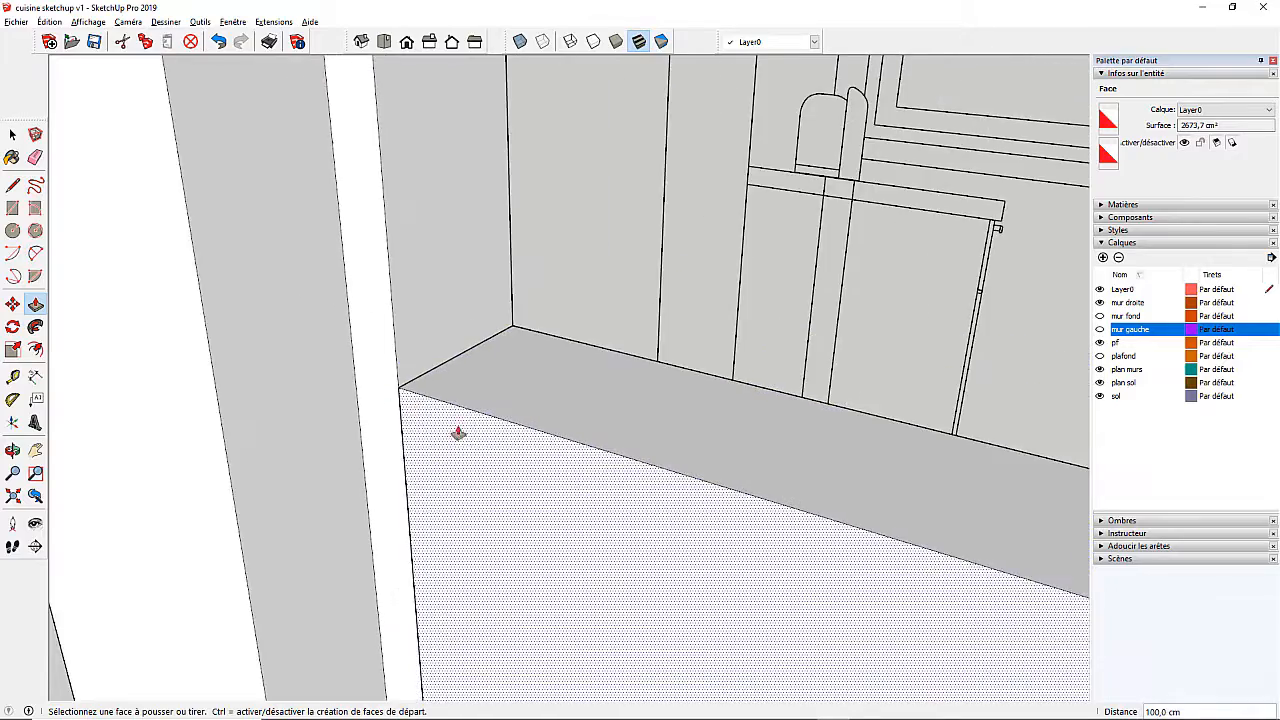
pyautogui.scroll(10, 506, 331)
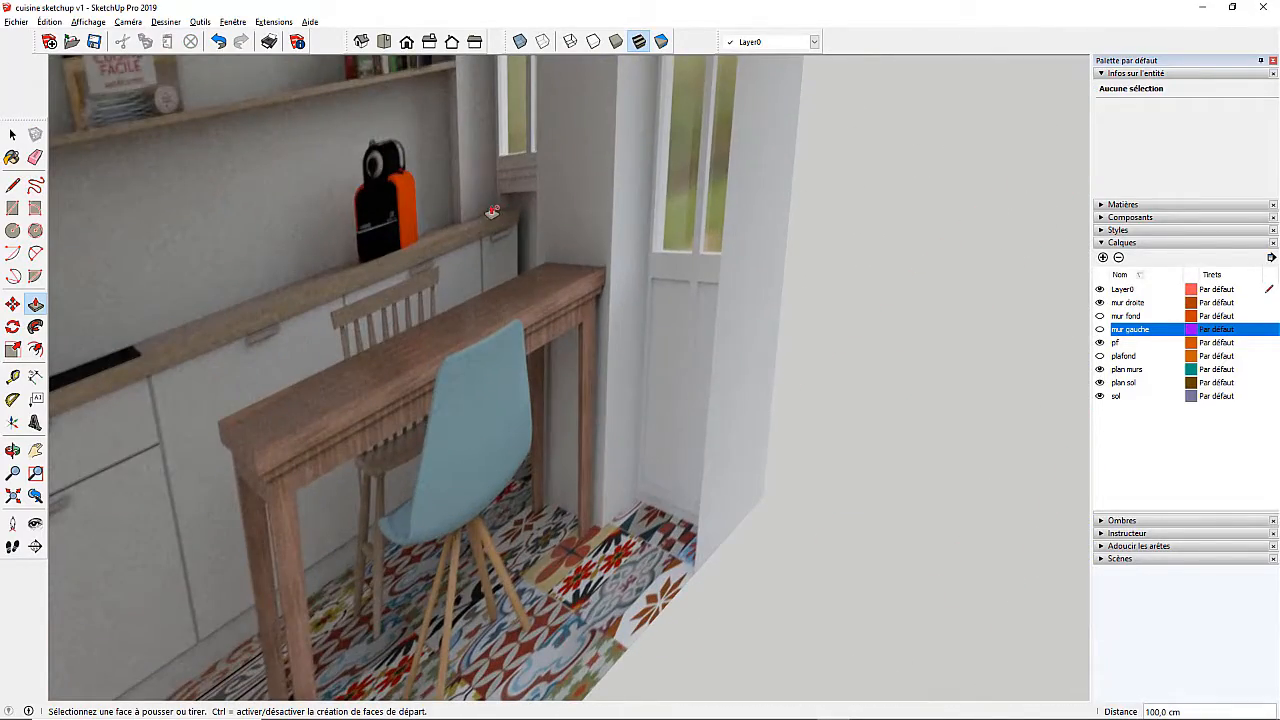
pyautogui.scroll(-4, 492, 212)
pyautogui.scroll(4, 496, 207)
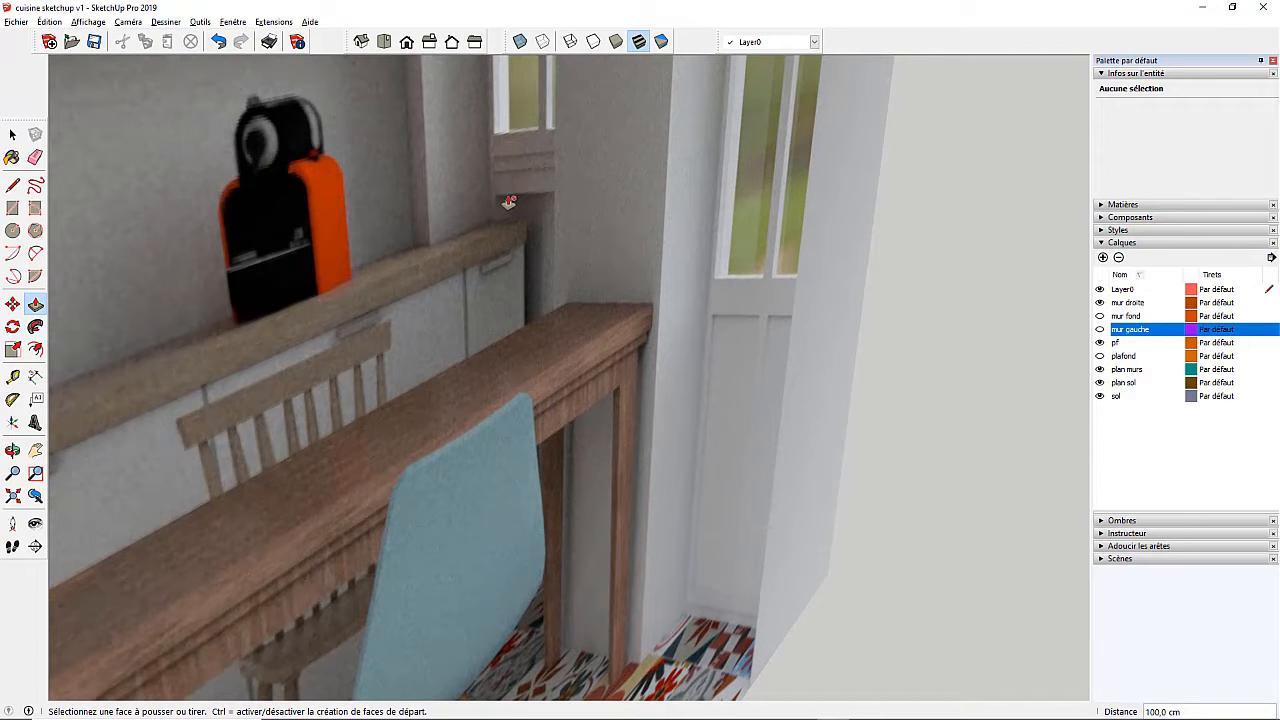
pyautogui.scroll(-12, 455, 230)
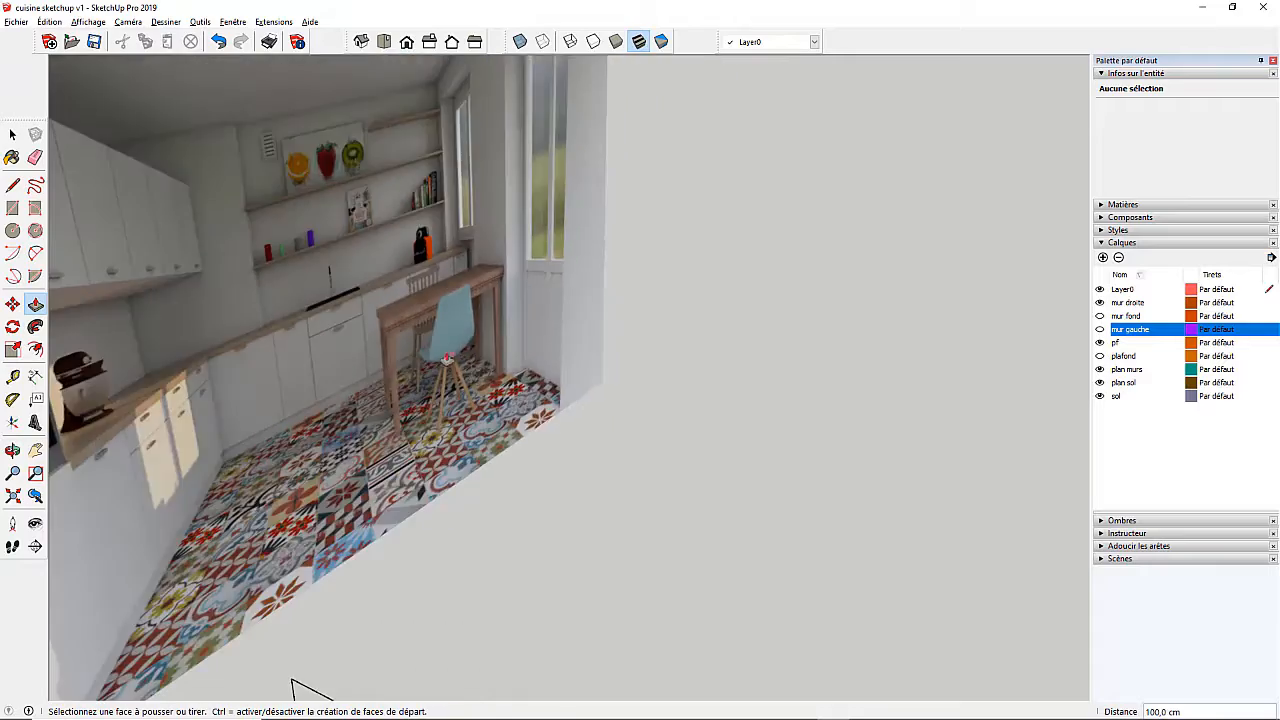
pyautogui.scroll(2, 446, 390)
pyautogui.scroll(5, 357, 583)
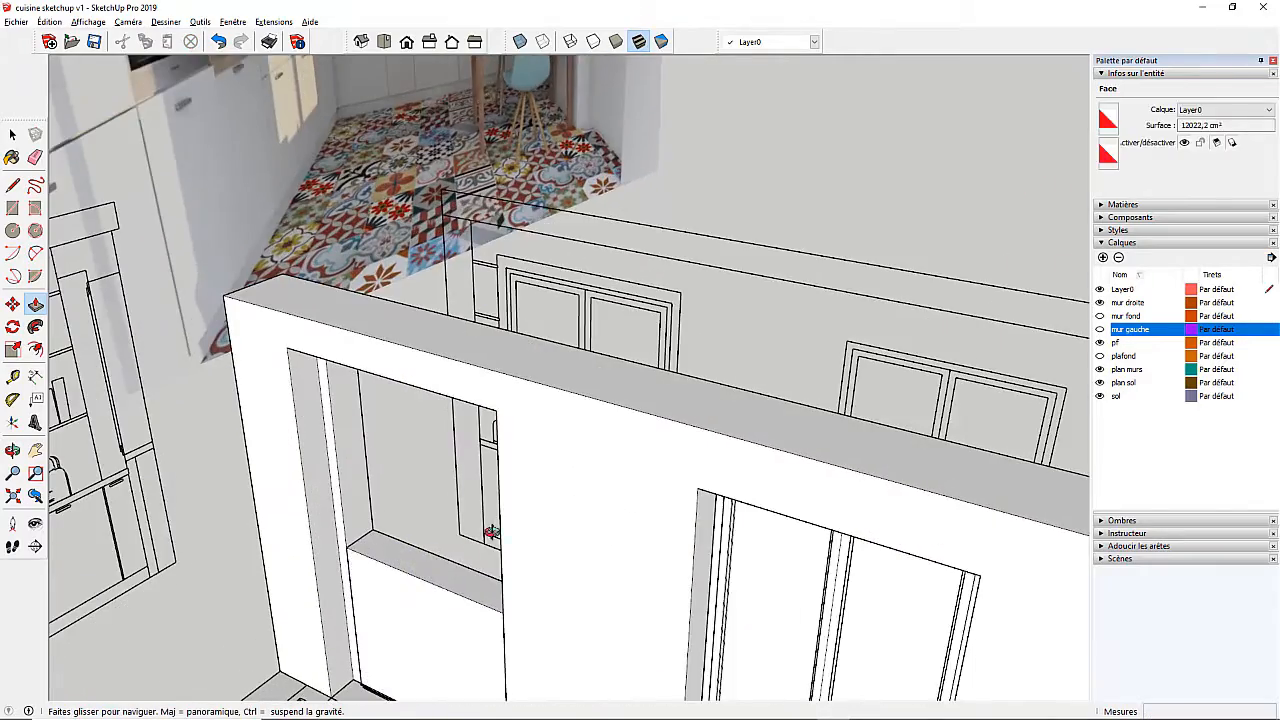
# Push the base wall's top face down 5 cm with Push/Pull, creating a new starting face that marks off a sill band
pyautogui.moveTo(391, 500); pyautogui.dragTo(391, 563, button='middle')
pyautogui.press('p')
pyautogui.scroll(5, 378, 552)
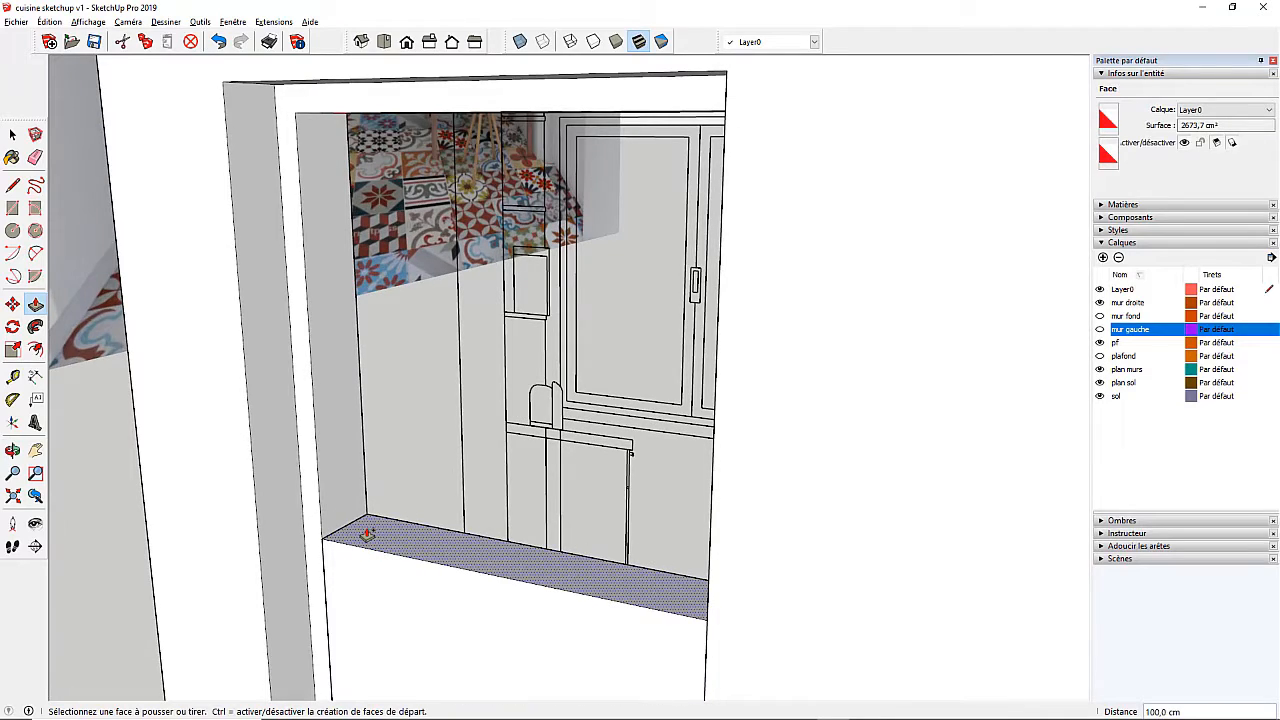
pyautogui.scroll(-5, 413, 513)
pyautogui.moveTo(482, 530); pyautogui.dragTo(2, 572, button='middle')
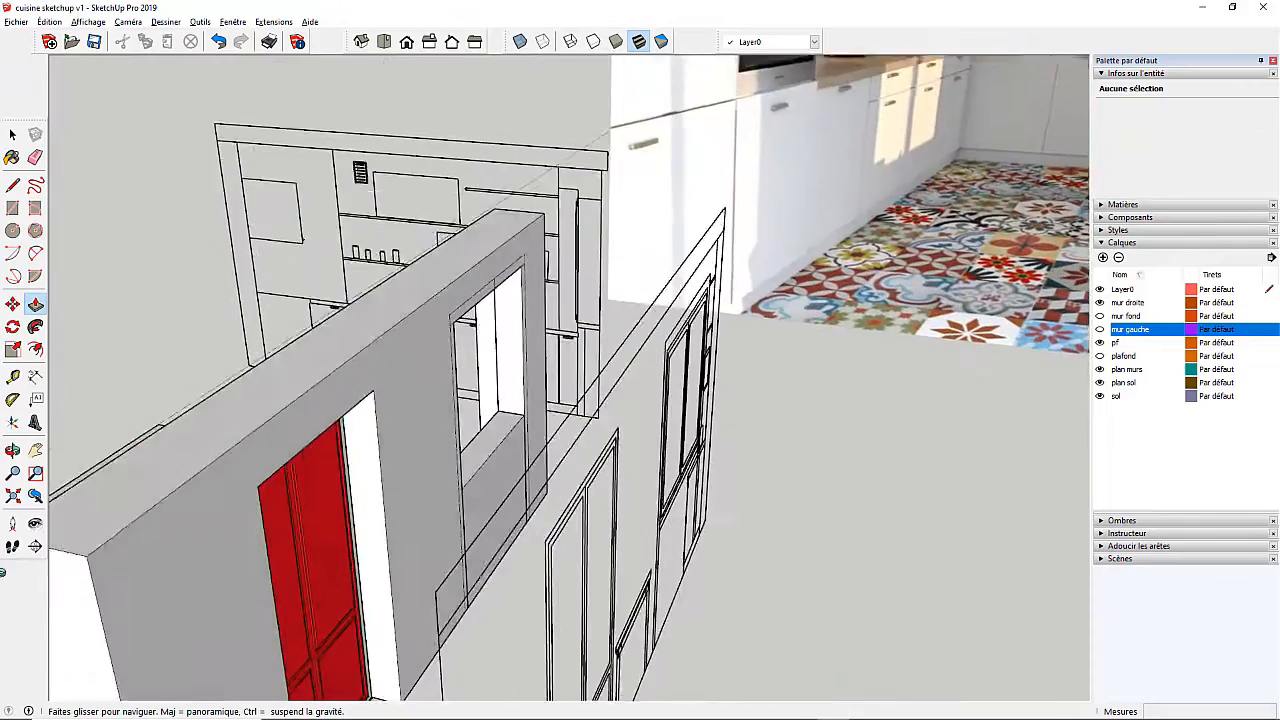
pyautogui.moveTo(650, 546); pyautogui.dragTo(392, 487, button='middle')
pyautogui.scroll(3, 441, 453)
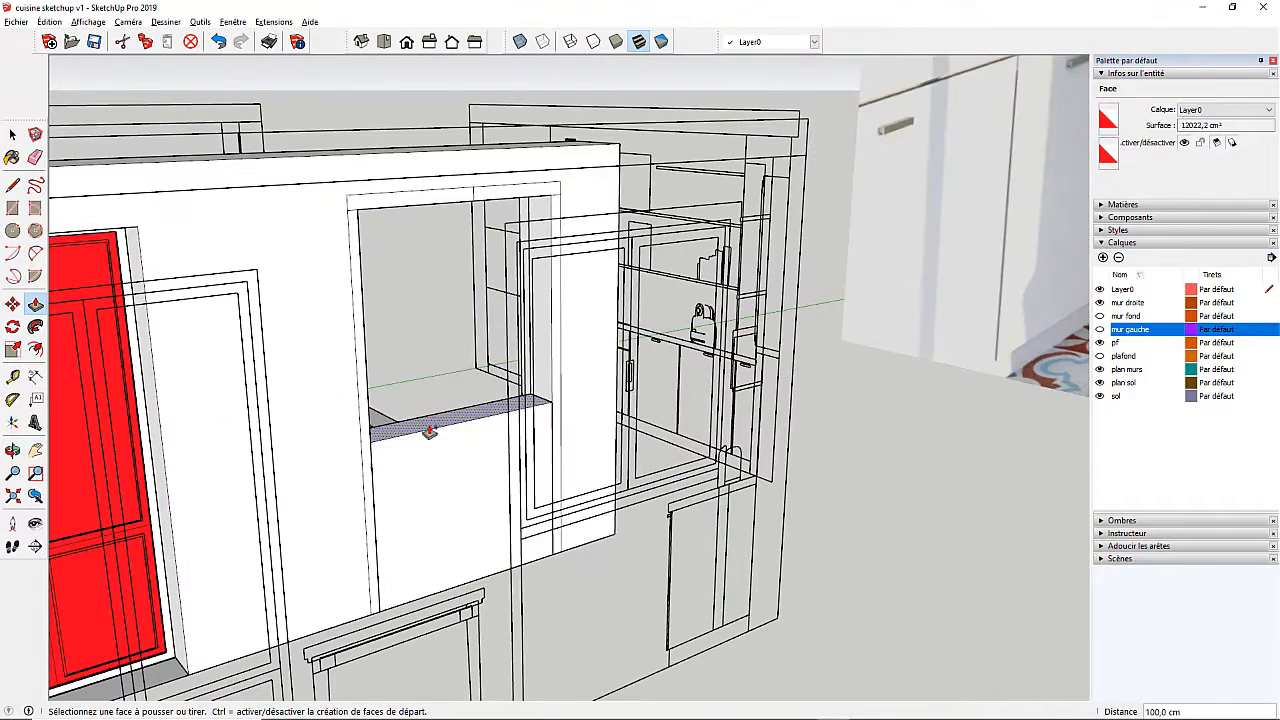
pyautogui.click(429, 432)
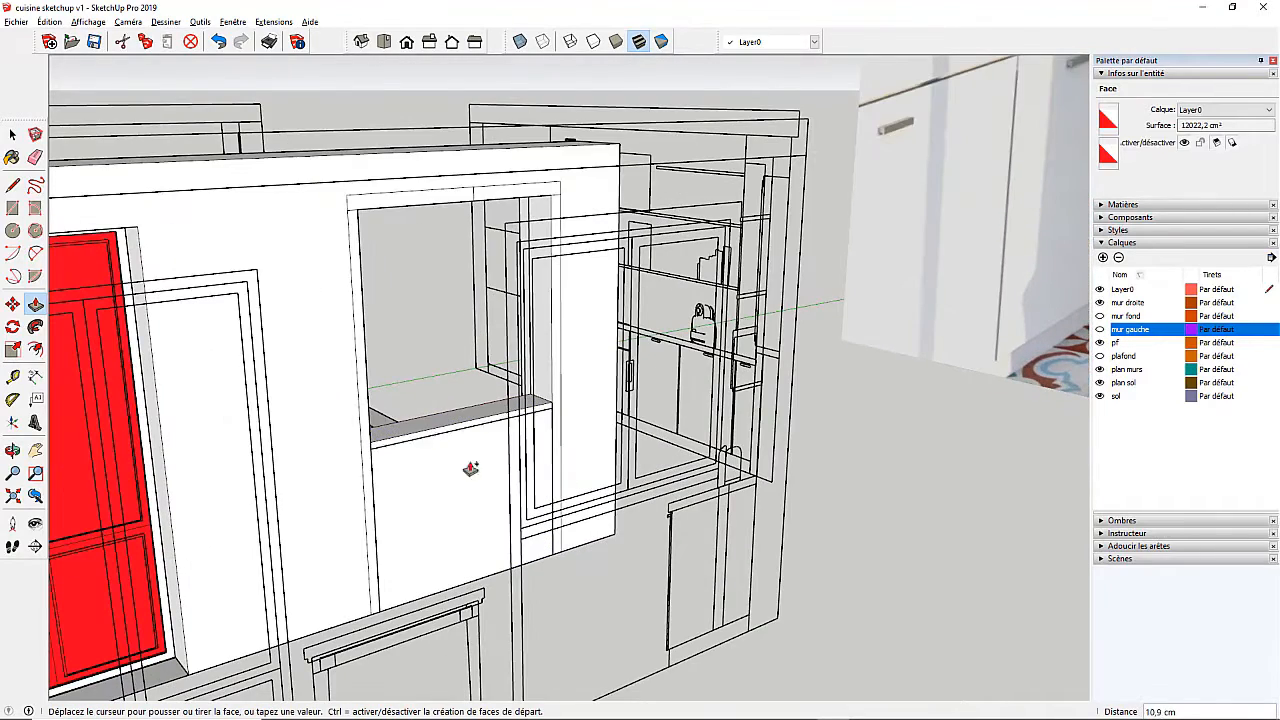
pyautogui.click(540, 535)
# Pull the front face of the sill band 5 cm out from the base wall on the room side
pyautogui.moveTo(221, 489); pyautogui.dragTo(963, 464, button='middle')
pyautogui.scroll(5, 617, 400)
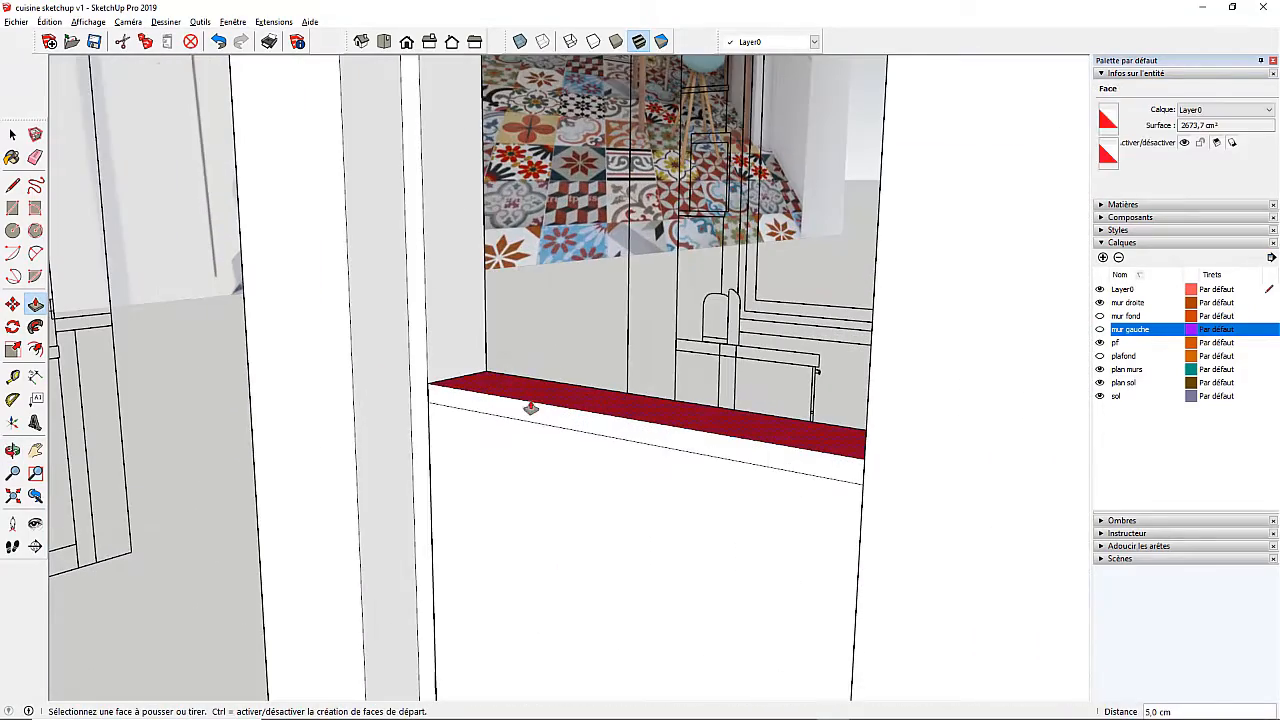
pyautogui.click(515, 416)
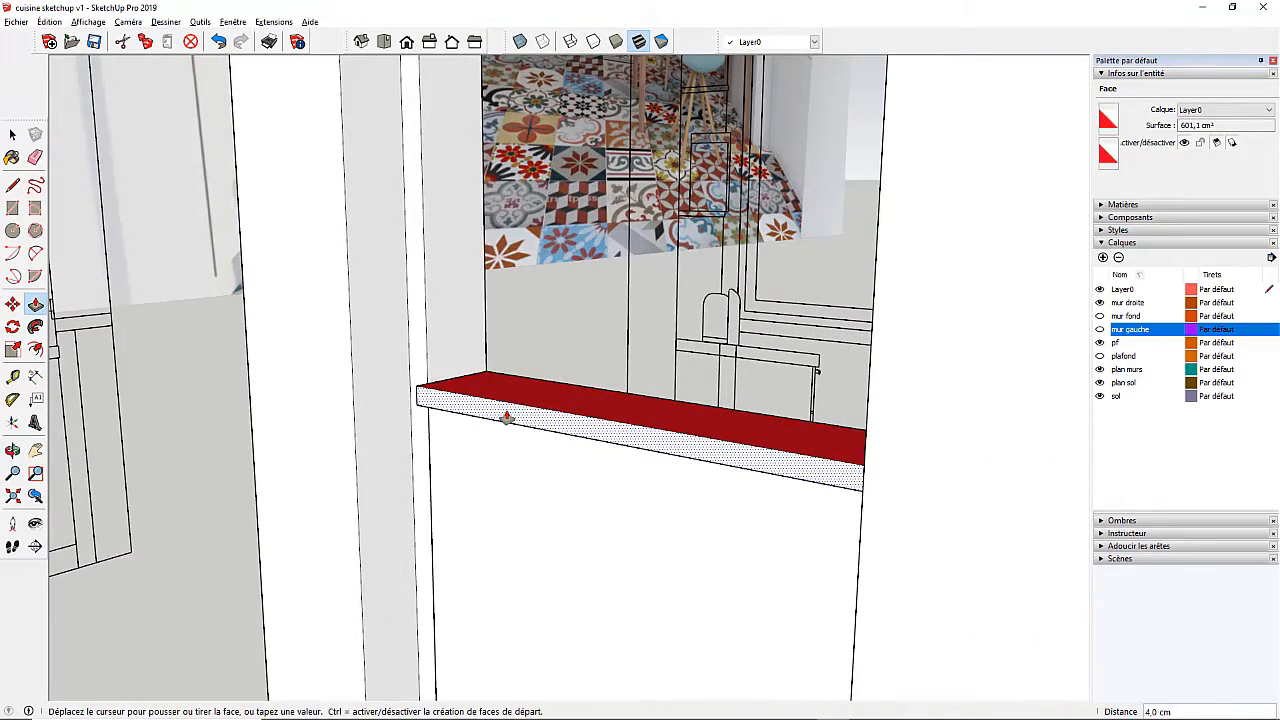
pyautogui.click(507, 416)
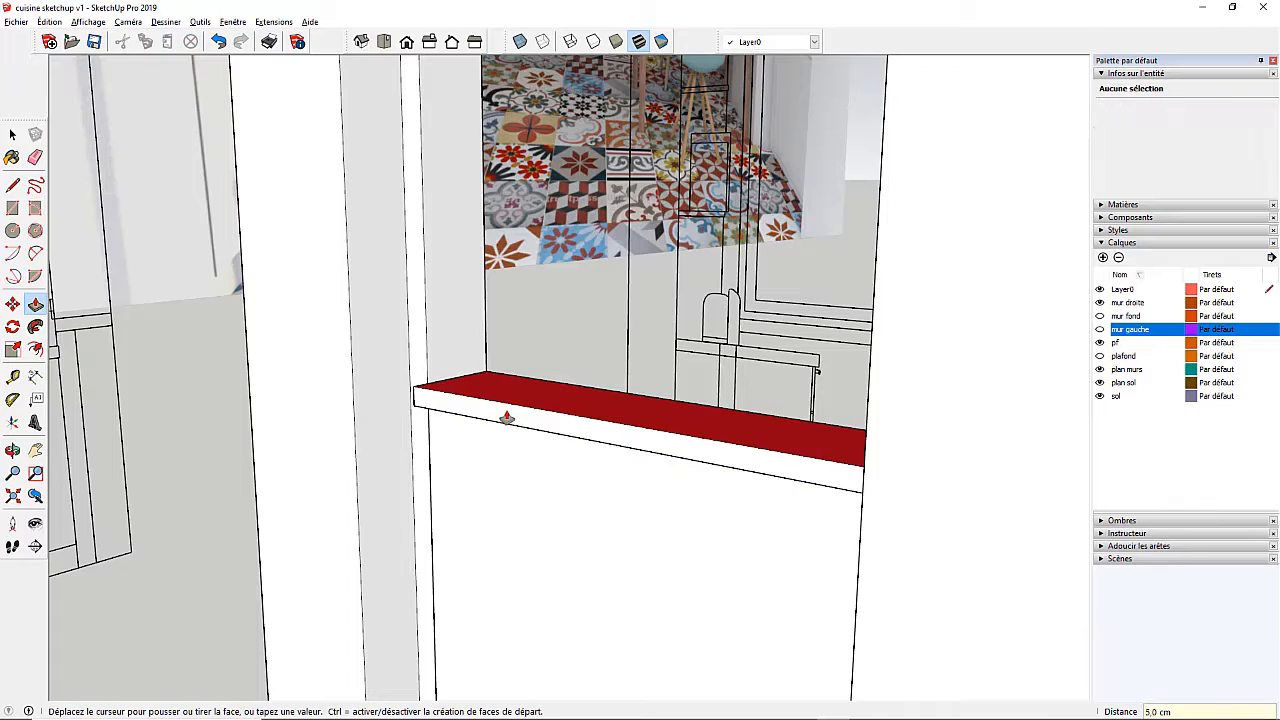
pyautogui.scroll(-5, 466, 420)
pyautogui.moveTo(508, 484); pyautogui.dragTo(757, 580, button='middle')
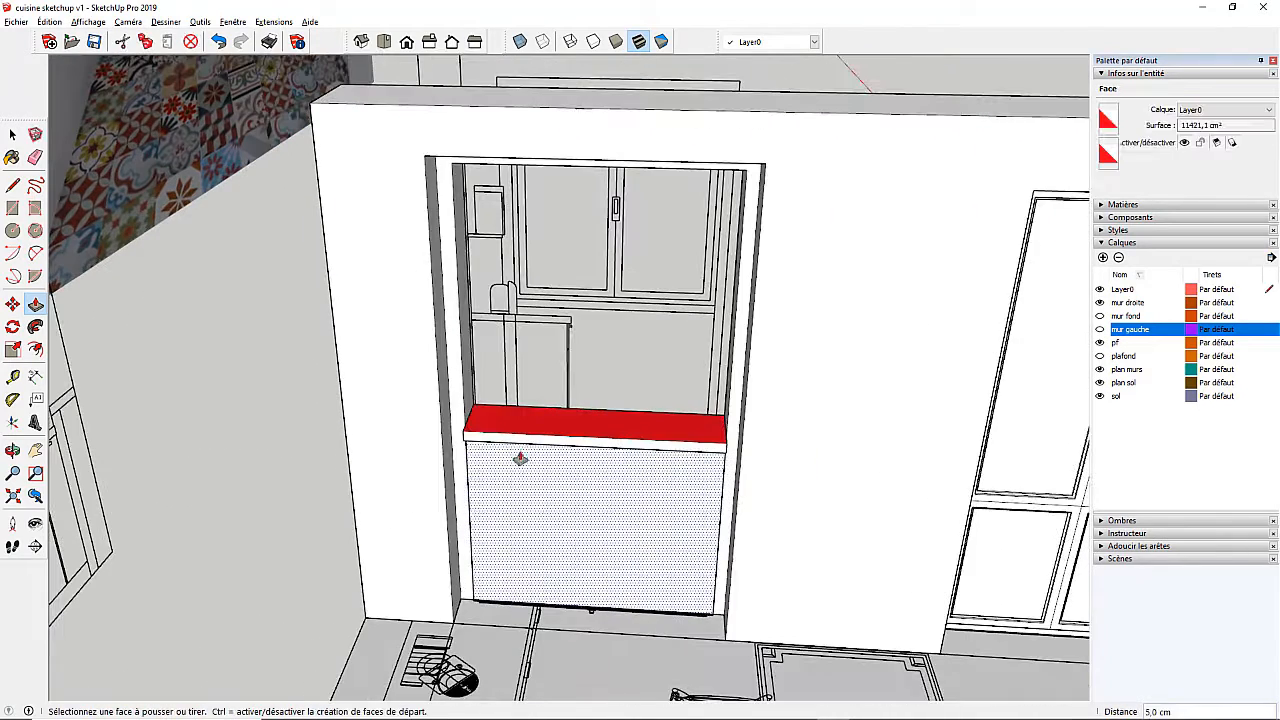
# Reverse the red top face of the window sill and clear the selection
pyautogui.press('space')
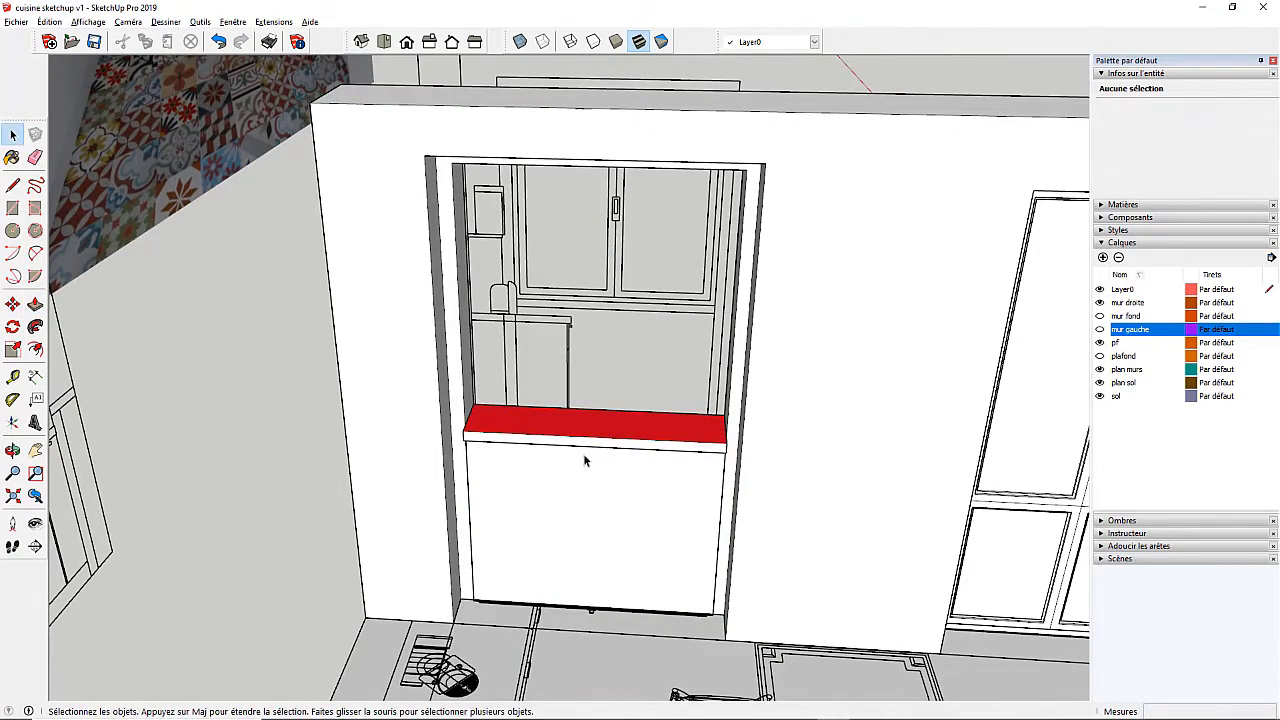
pyautogui.moveTo(583, 457); pyautogui.dragTo(497, 434, button='middle')
pyautogui.scroll(5, 491, 416)
pyautogui.rightClick(491, 416)
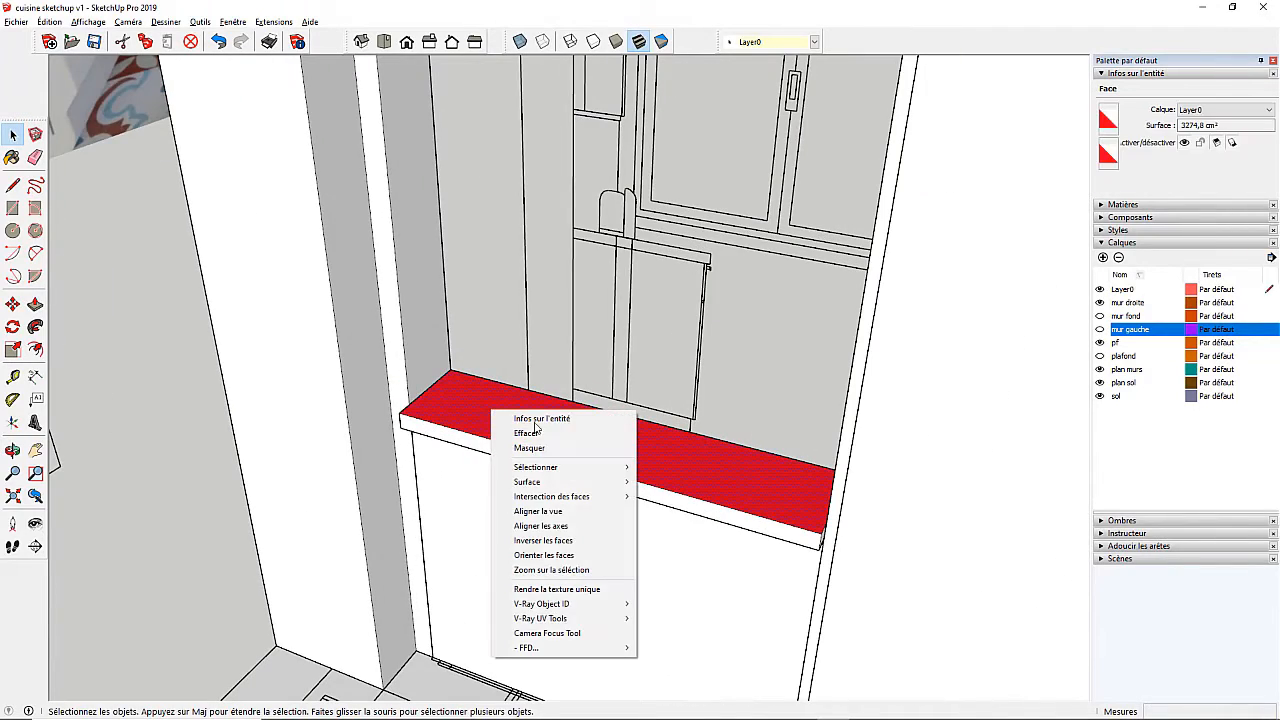
pyautogui.click(563, 541)
pyautogui.scroll(-5, 484, 441)
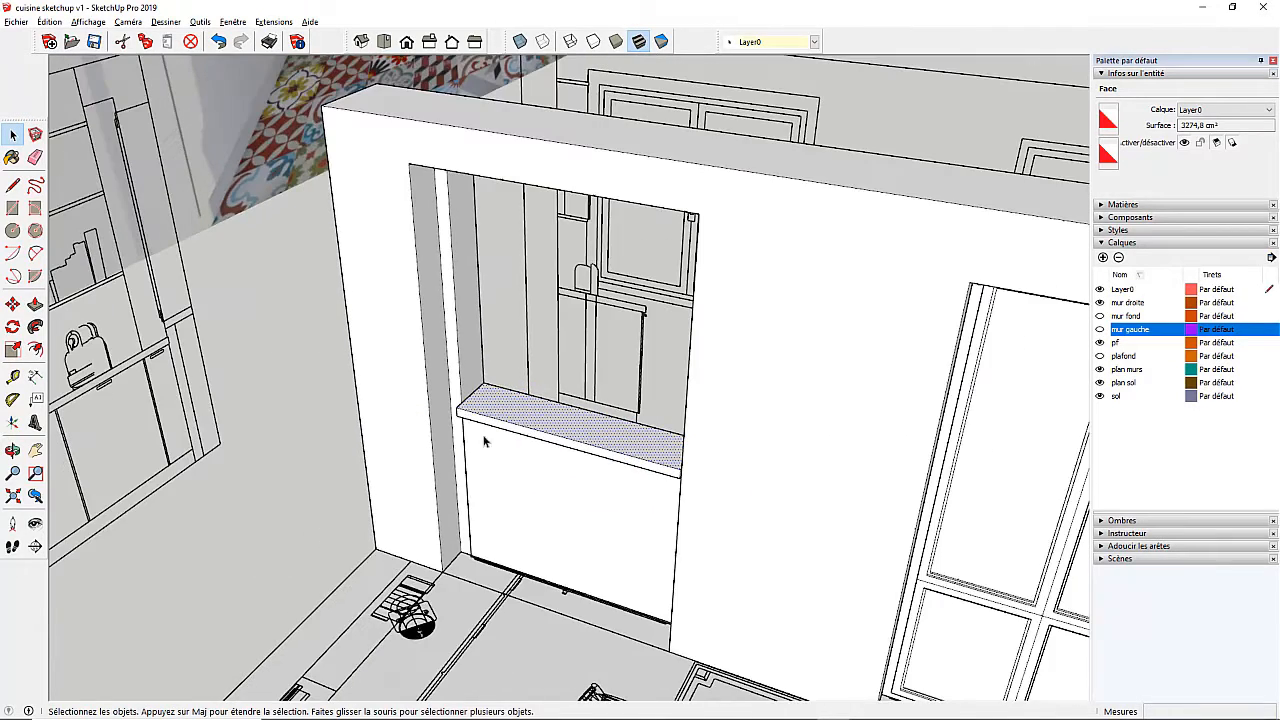
pyautogui.click(312, 457)
# Select the whole base wall with its sill in the left opening and make it a group
pyautogui.moveTo(382, 507); pyautogui.dragTo(561, 425, button='middle')
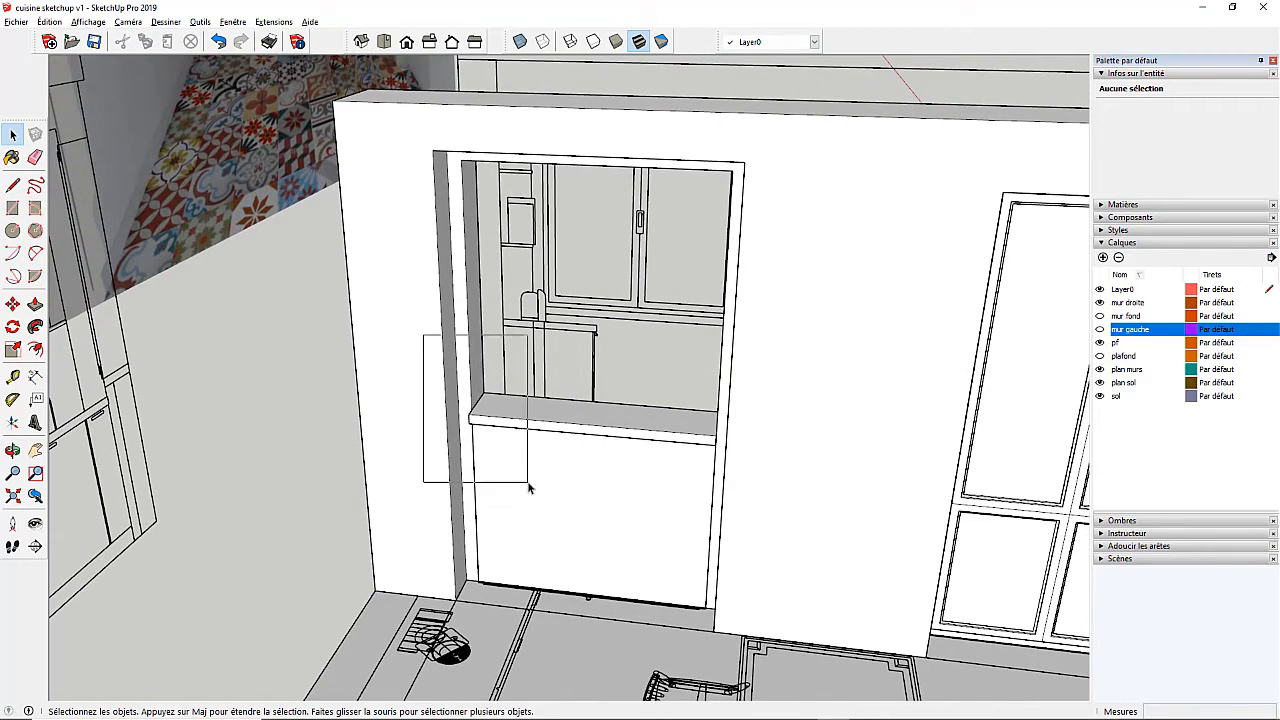
pyautogui.tripleClick(523, 464)
pyautogui.rightClick(524, 462)
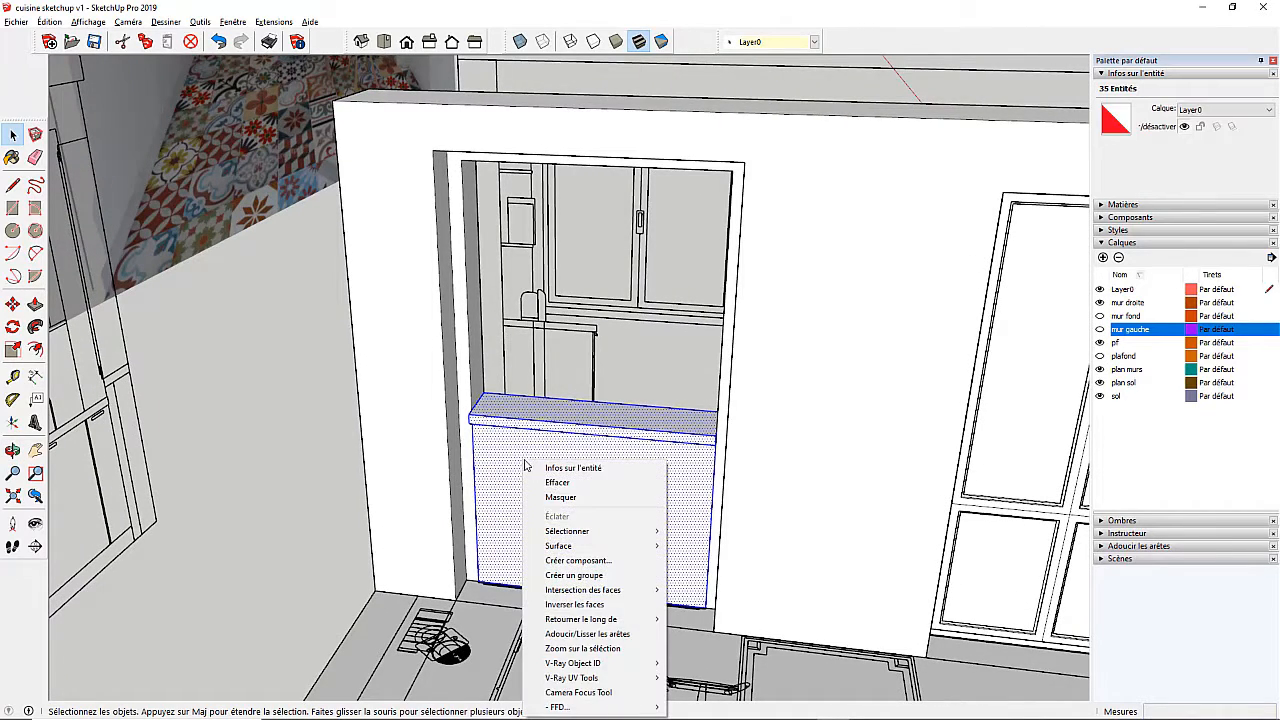
pyautogui.click(573, 578)
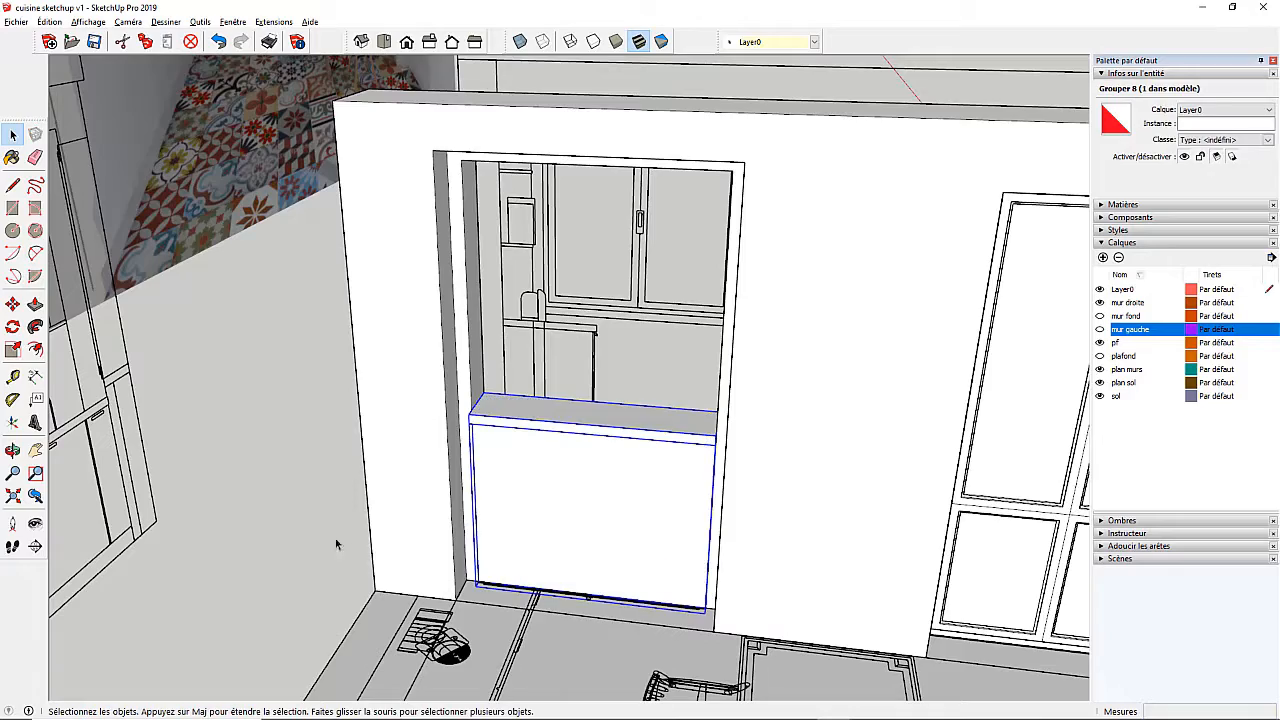
pyautogui.click(295, 538)
# Draw a vertical rectangle of 123.0 by about 120.2 cm above the sill, filling the left opening between posts and lintel
pyautogui.moveTo(585, 531); pyautogui.dragTo(514, 553, button='middle')
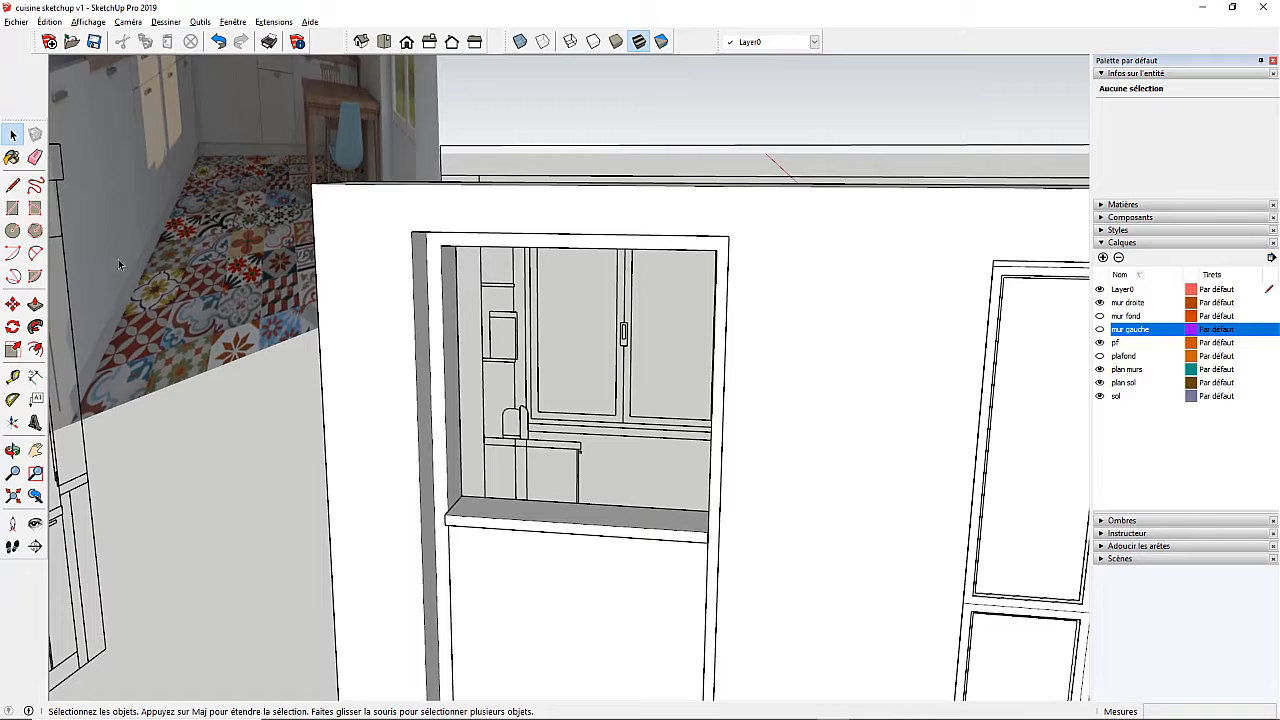
pyautogui.click(13, 207)
pyautogui.scroll(8, 455, 492)
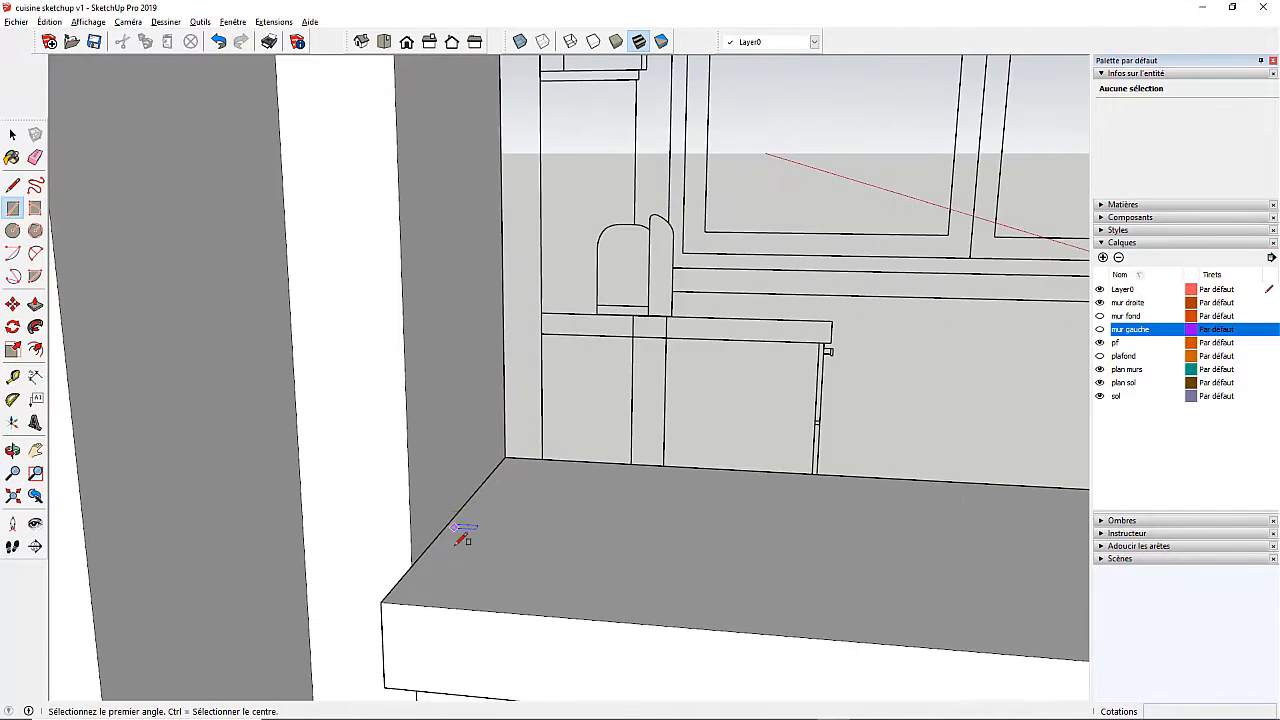
pyautogui.moveTo(466, 528); pyautogui.dragTo(458, 620, button='middle')
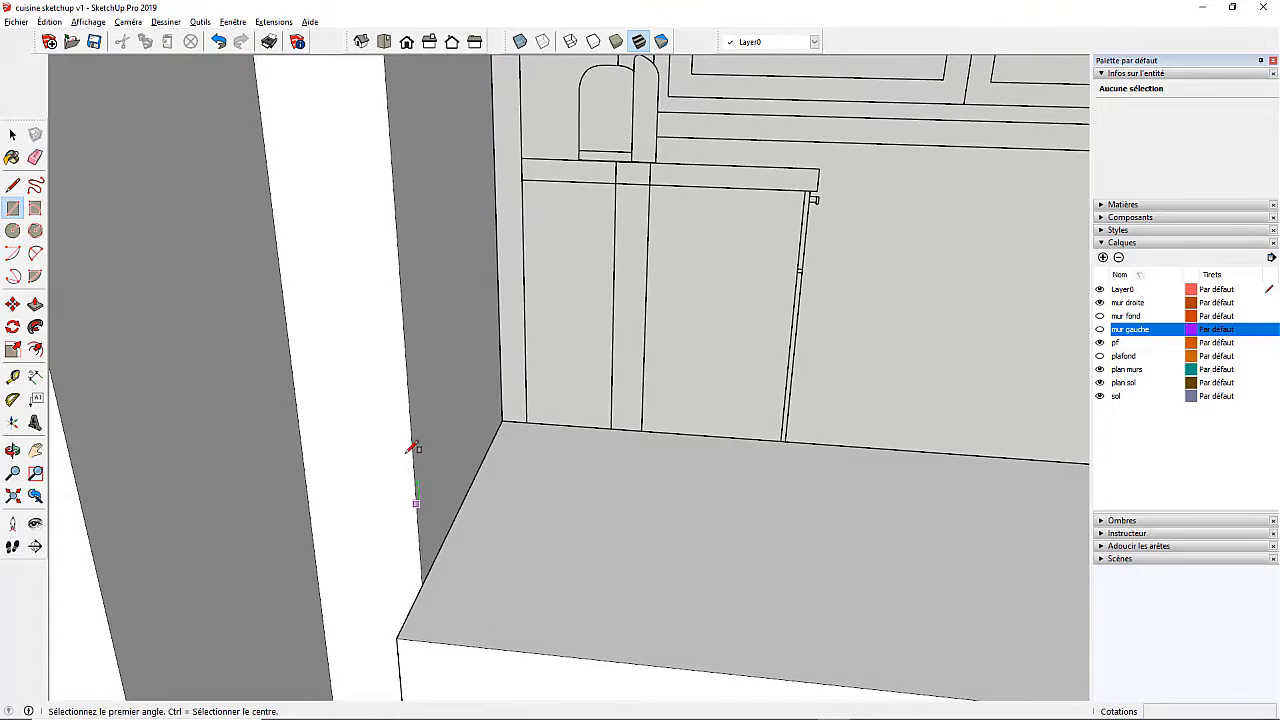
pyautogui.click(428, 580)
pyautogui.moveTo(429, 574); pyautogui.dragTo(591, 406, button='middle')
pyautogui.scroll(-3, 414, 535)
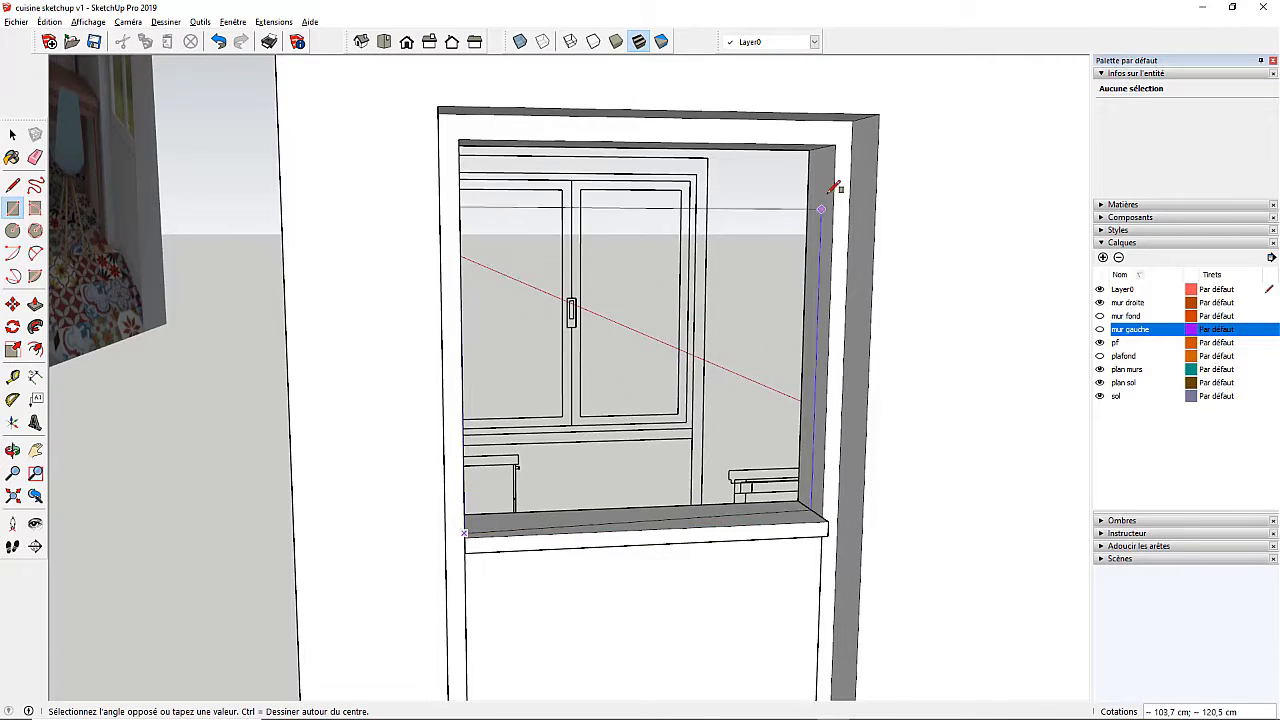
pyautogui.click(838, 144)
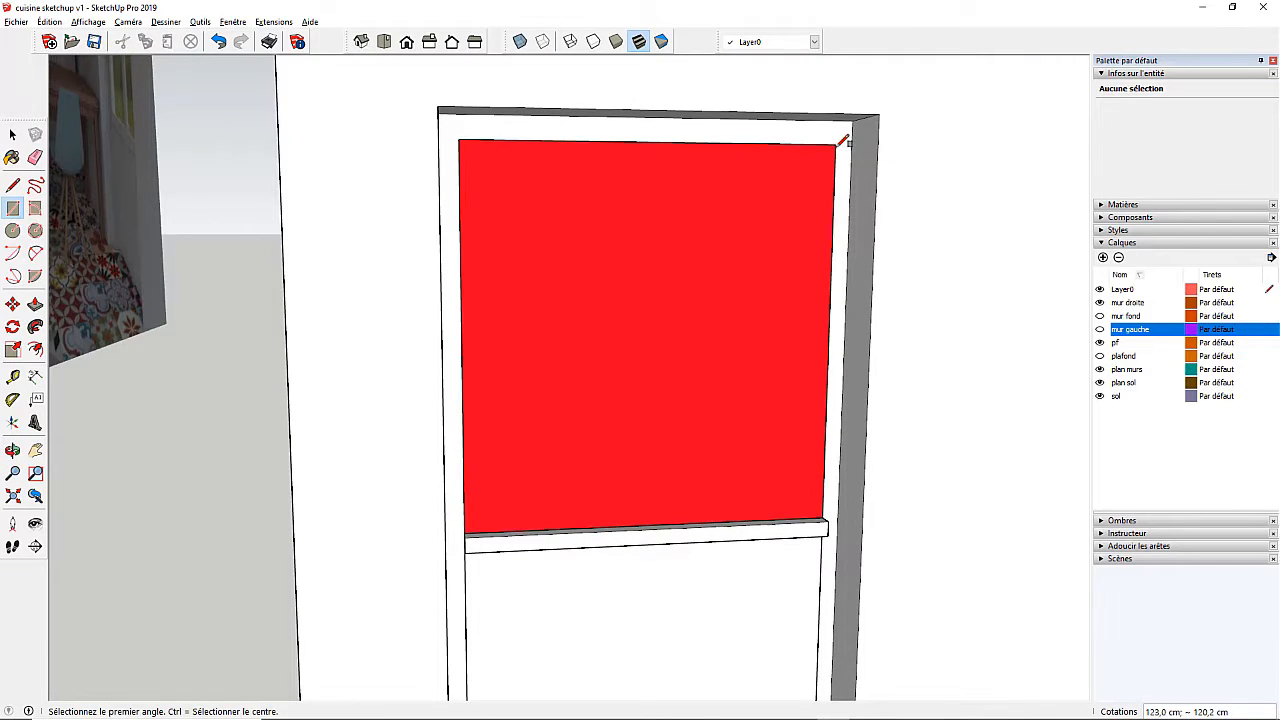
# Reverse the red face of the window rectangle above the sill and clear the selection
pyautogui.moveTo(877, 471); pyautogui.dragTo(712, 477, button='middle')
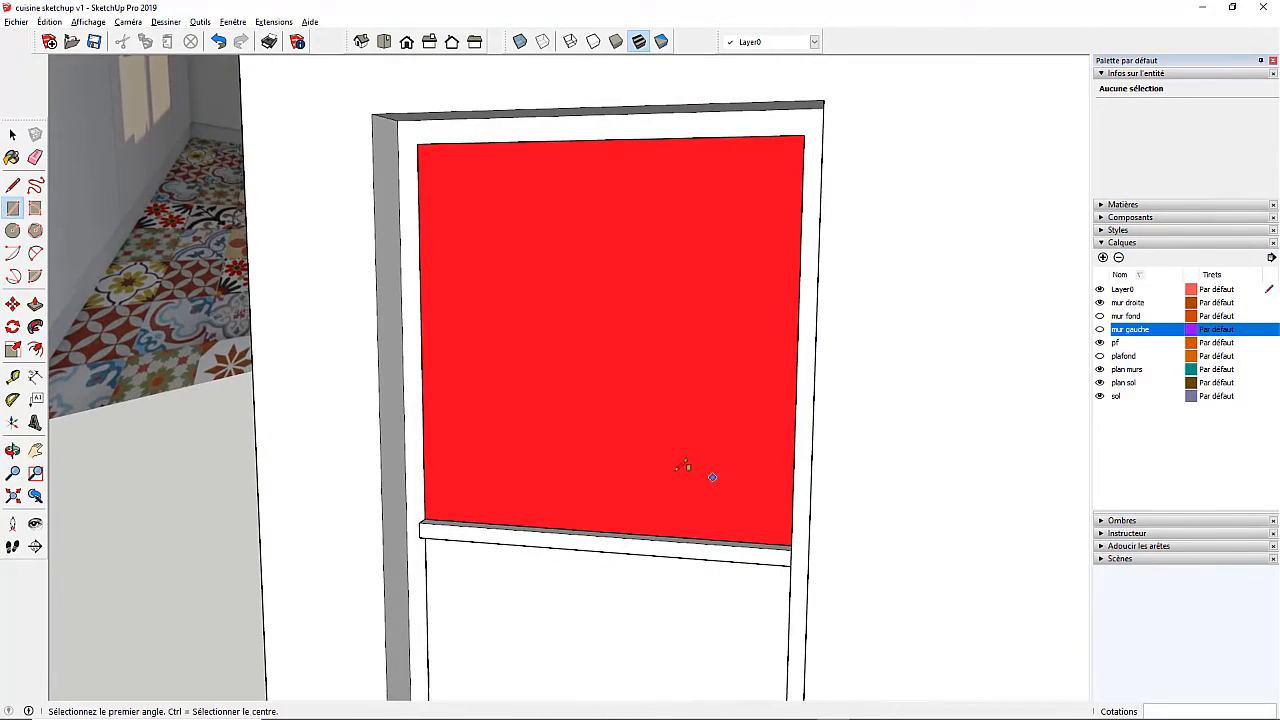
pyautogui.click(12, 134)
pyautogui.scroll(-3, 363, 368)
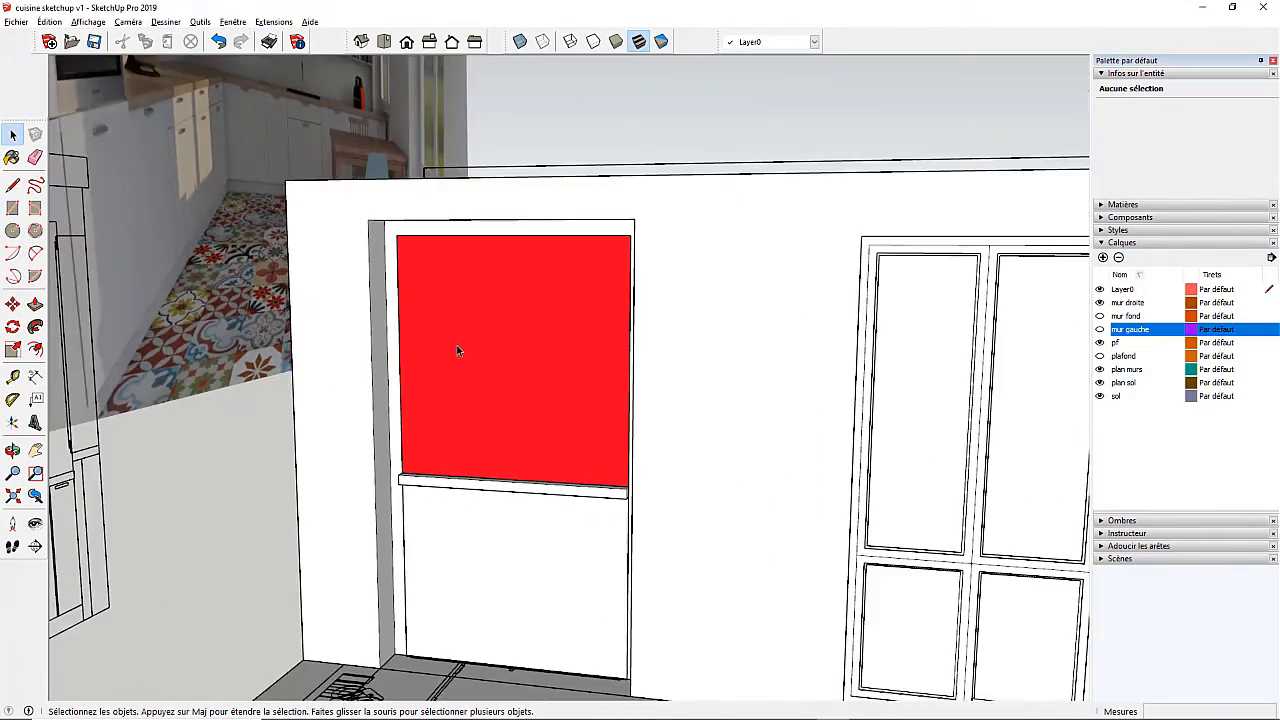
pyautogui.scroll(3, 460, 351)
pyautogui.moveTo(560, 358); pyautogui.dragTo(448, 386, button='middle')
pyautogui.click(465, 331)
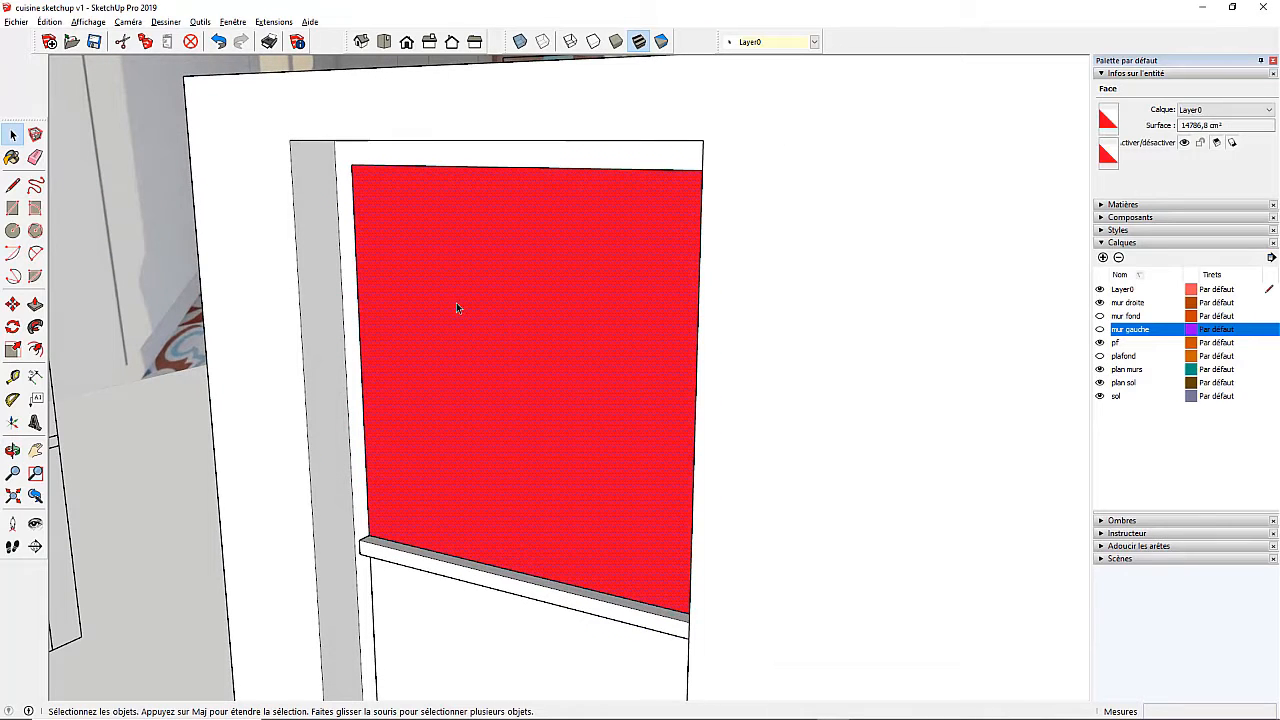
pyautogui.rightClick(468, 272)
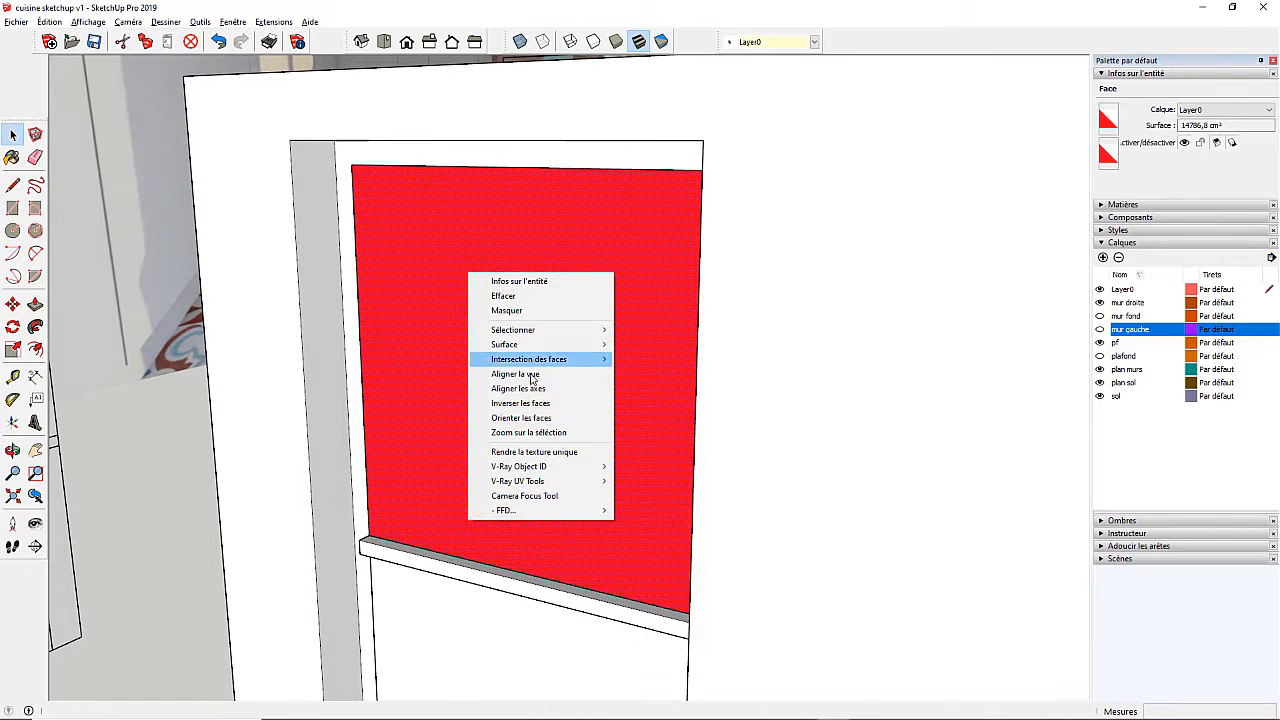
pyautogui.click(478, 405)
pyautogui.scroll(-6, 463, 413)
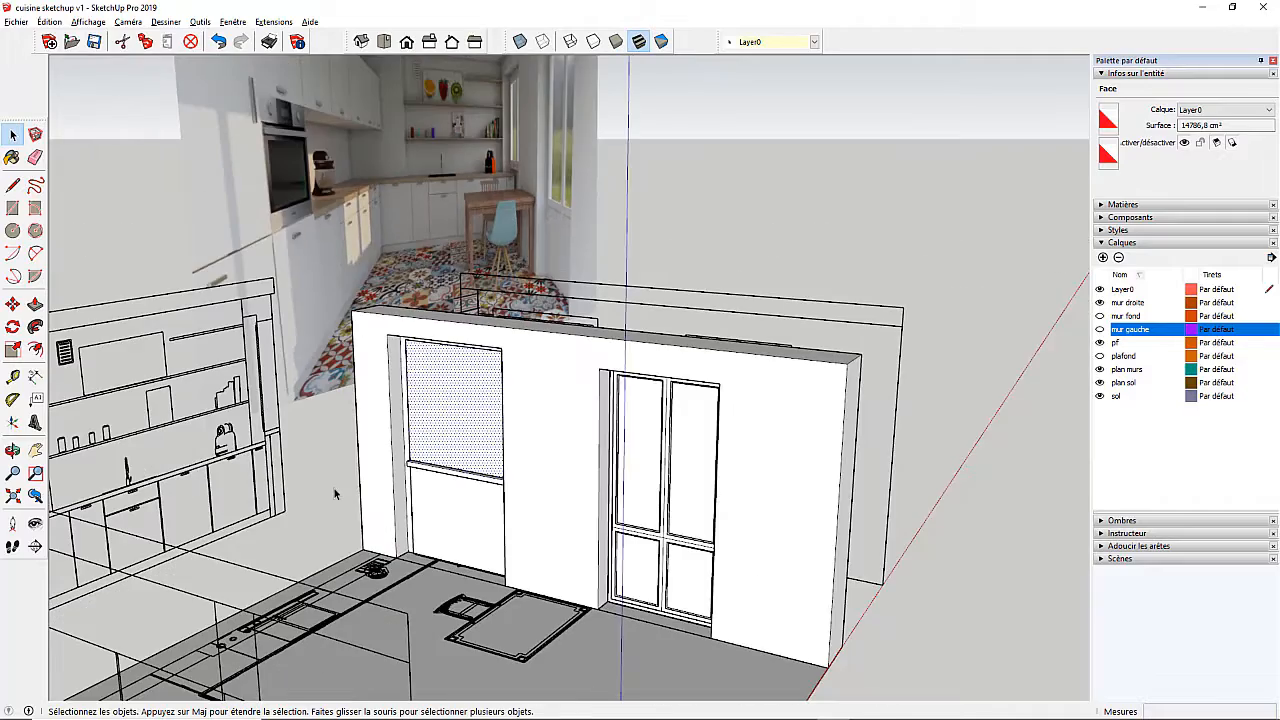
pyautogui.click(334, 490)
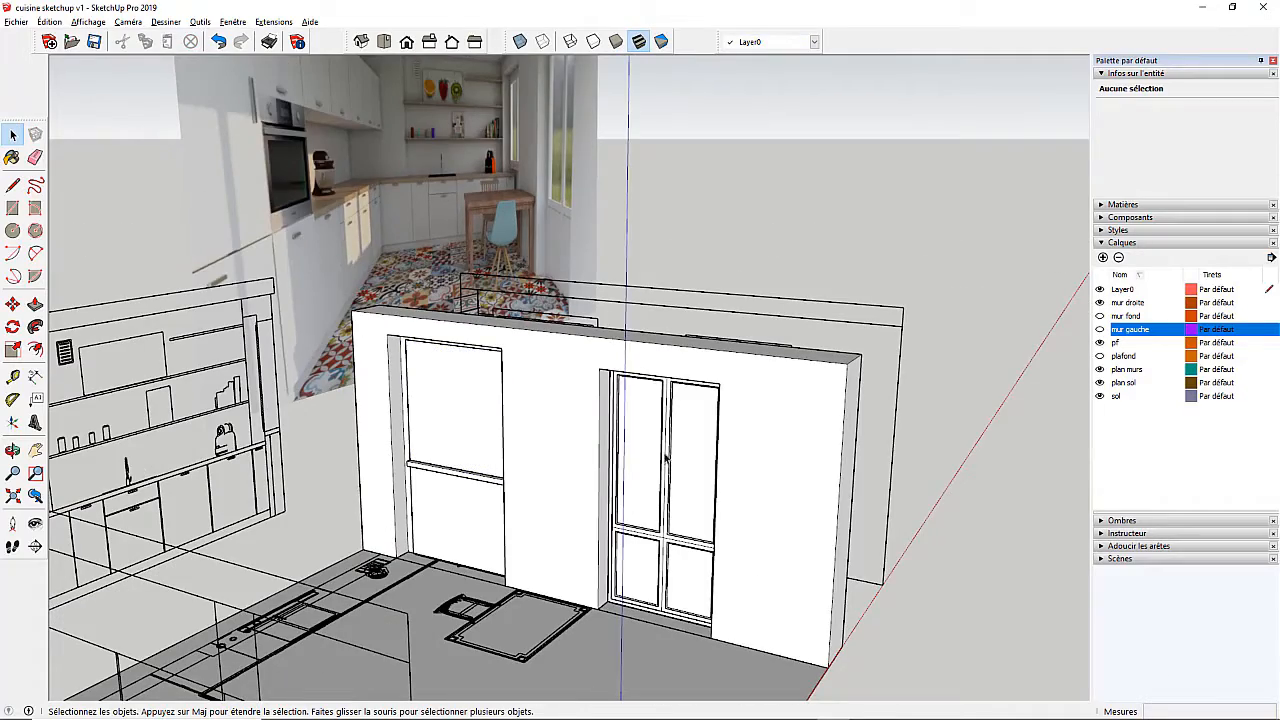
# Measure the thickness of the window's outer frame on the elevation drawing behind the wall
pyautogui.moveTo(628, 481); pyautogui.dragTo(572, 335, button='middle')
pyautogui.scroll(3, 575, 342)
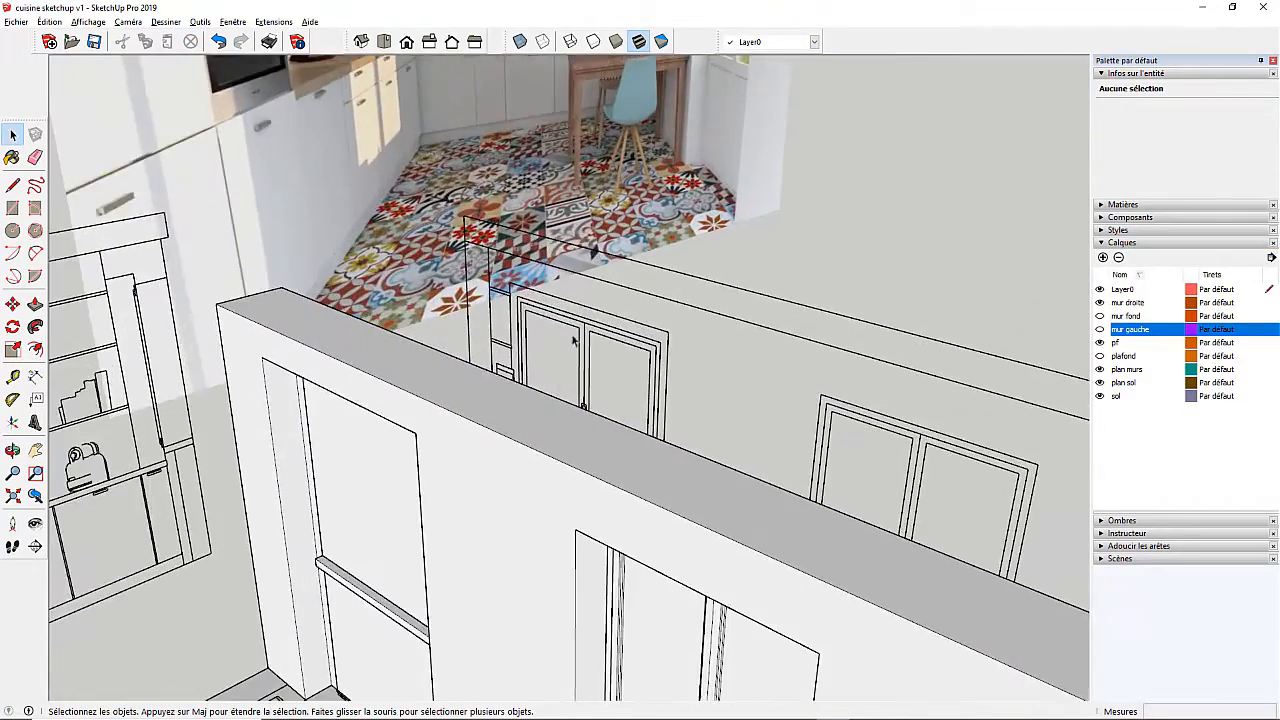
pyautogui.scroll(3, 667, 343)
pyautogui.moveTo(666, 343); pyautogui.dragTo(620, 395, button='middle')
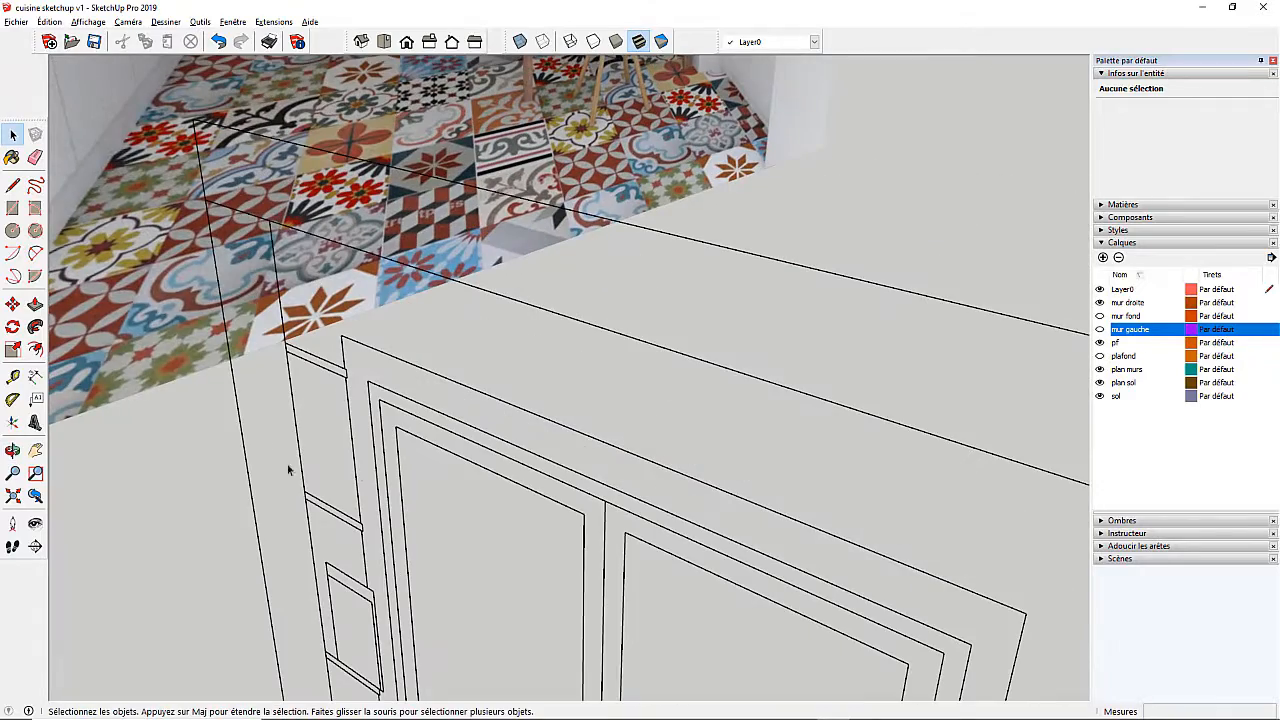
pyautogui.click(12, 376)
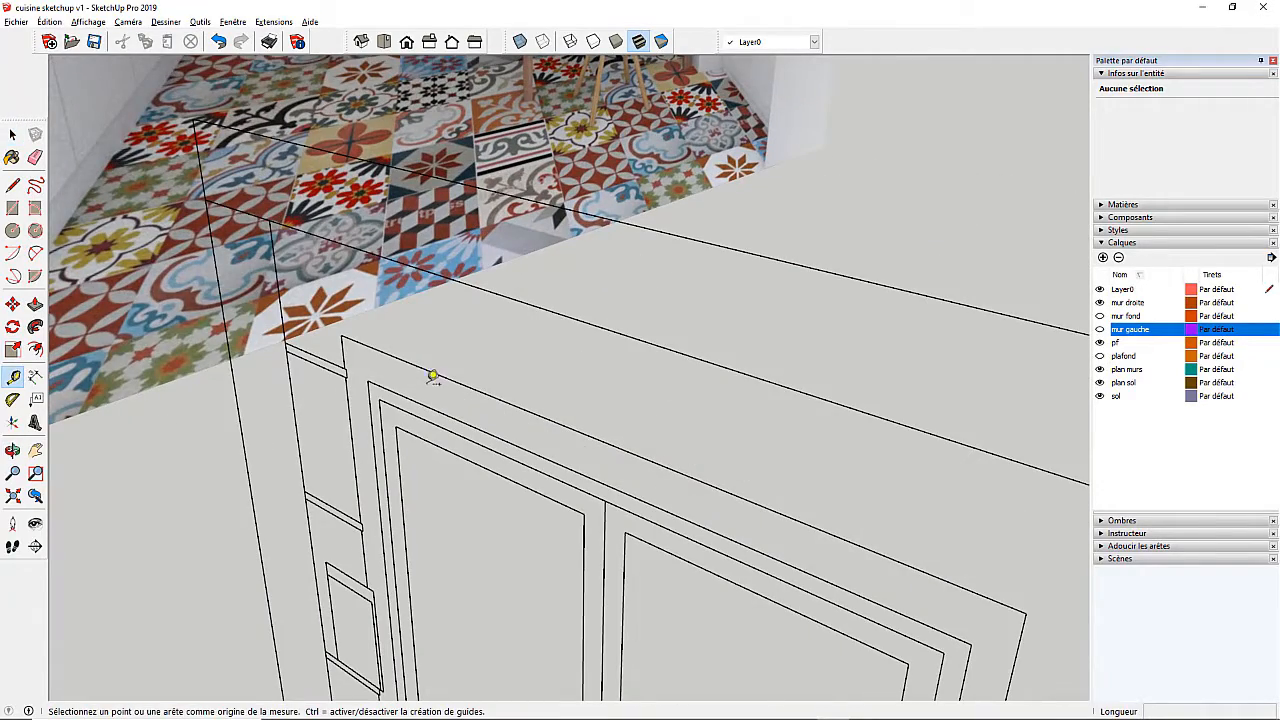
pyautogui.moveTo(660, 523); pyautogui.dragTo(637, 443, button='middle')
pyautogui.scroll(2, 636, 443)
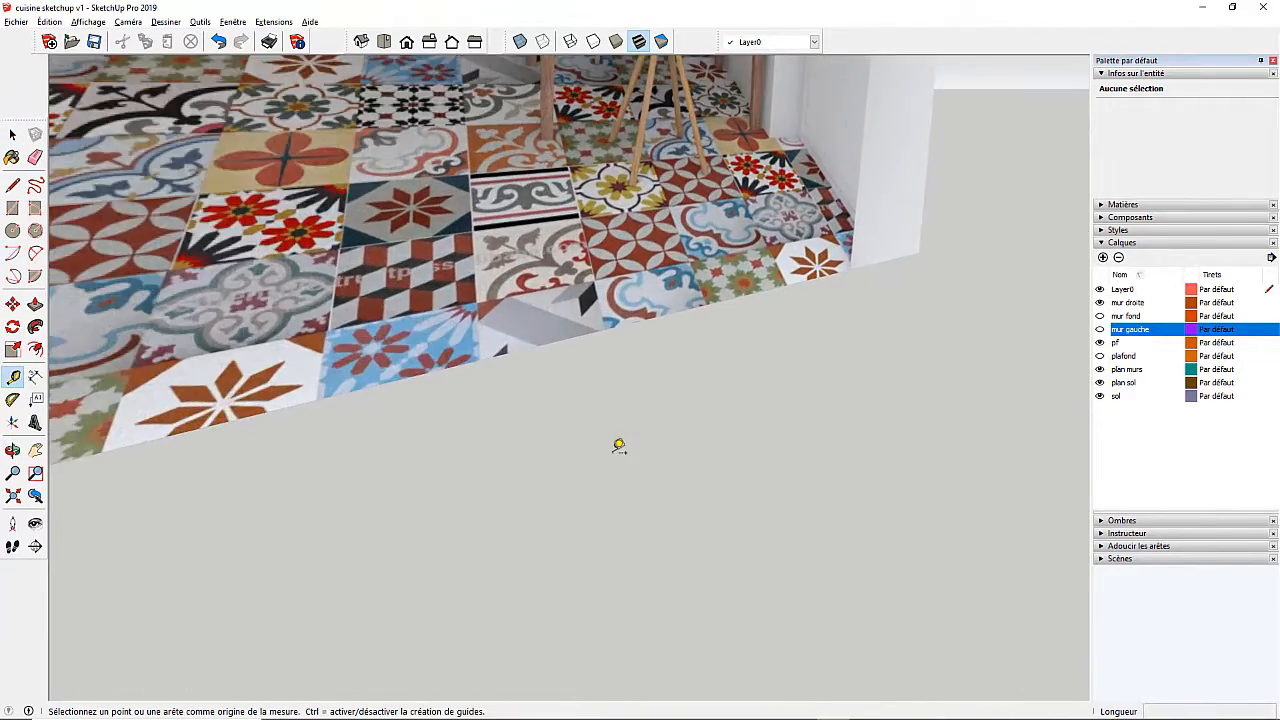
pyautogui.scroll(-2, 618, 444)
pyautogui.click(608, 443)
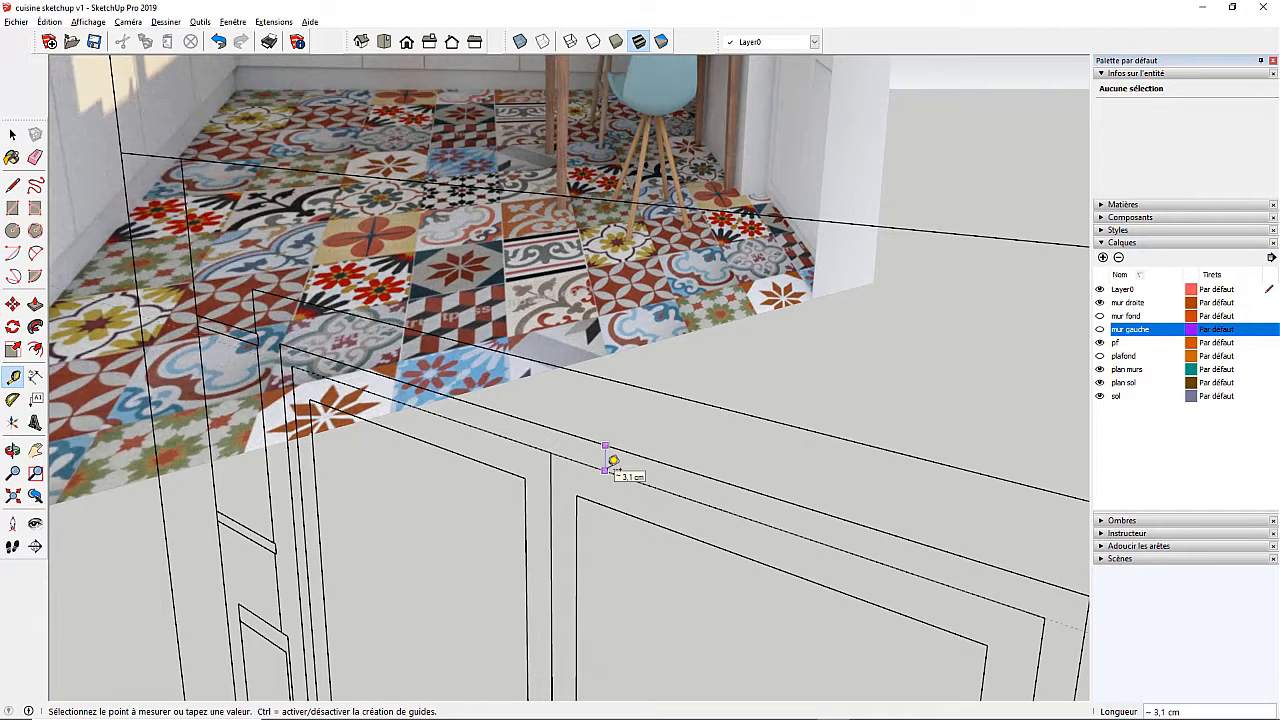
pyautogui.press('space')
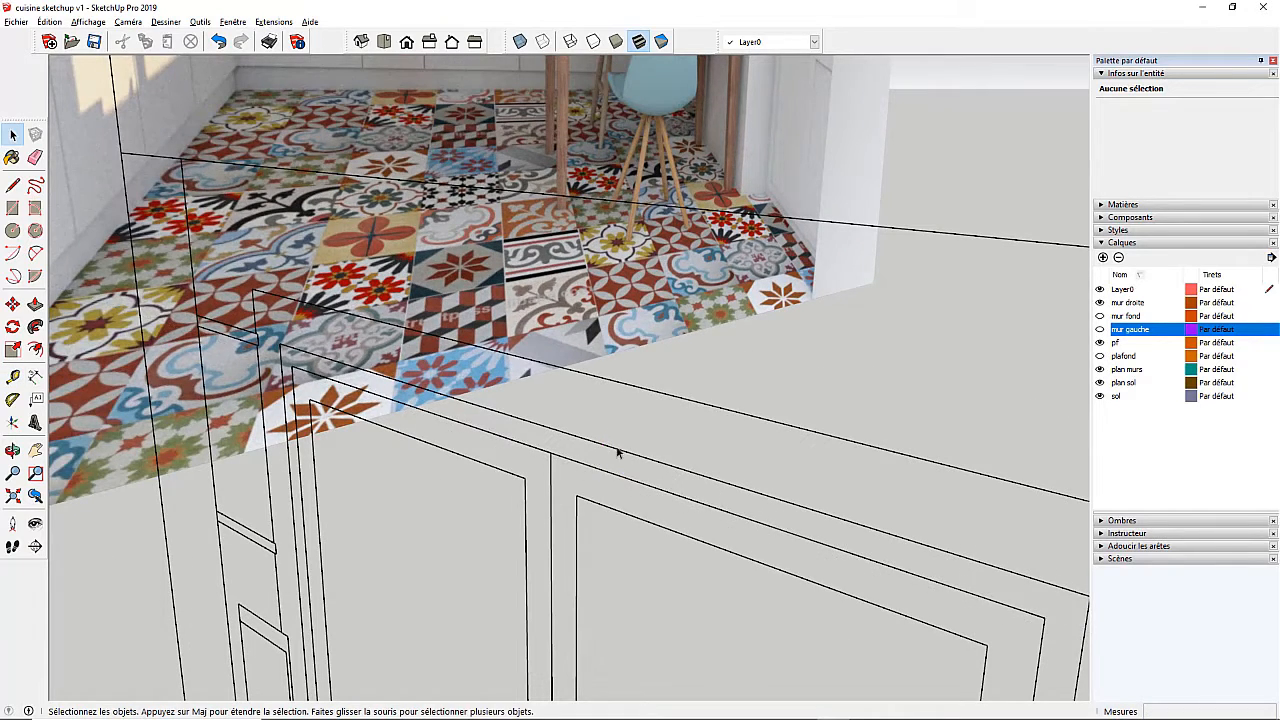
# Measure the width of the sash frame's upper rail on the elevation's window
pyautogui.scroll(-4, 615, 445)
pyautogui.scroll(5, 676, 465)
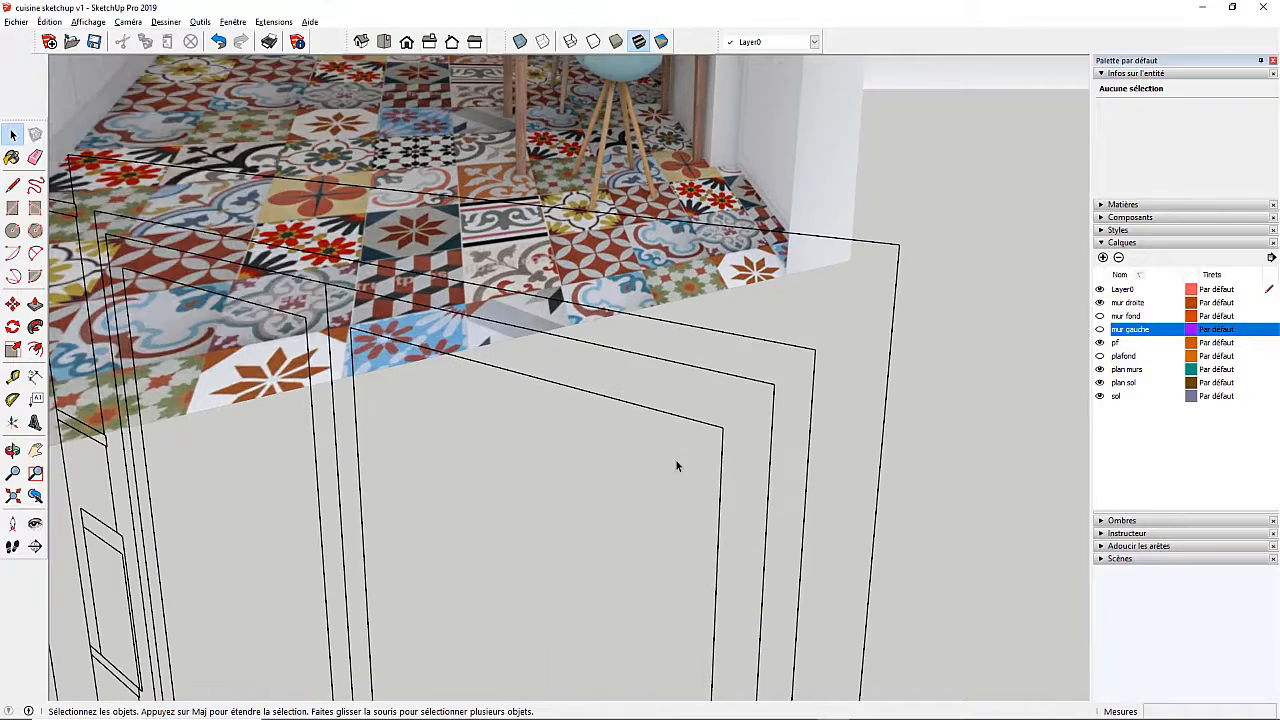
pyautogui.click(12, 376)
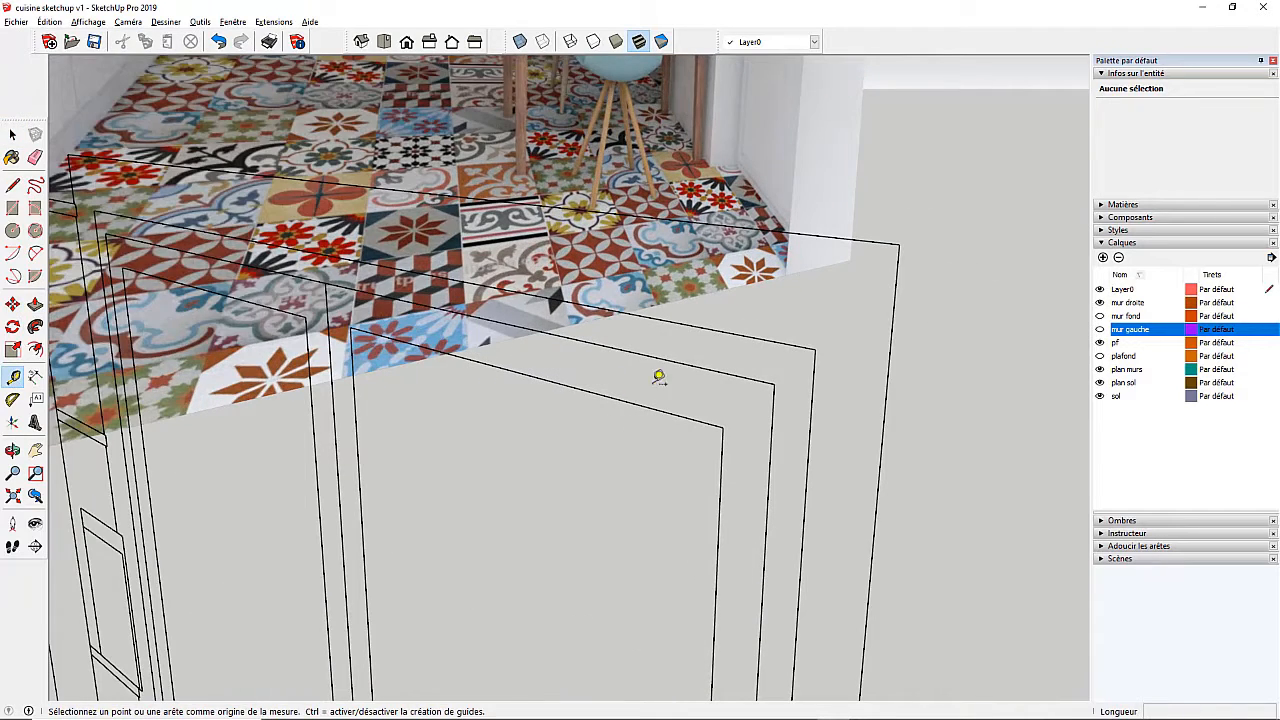
pyautogui.click(657, 357)
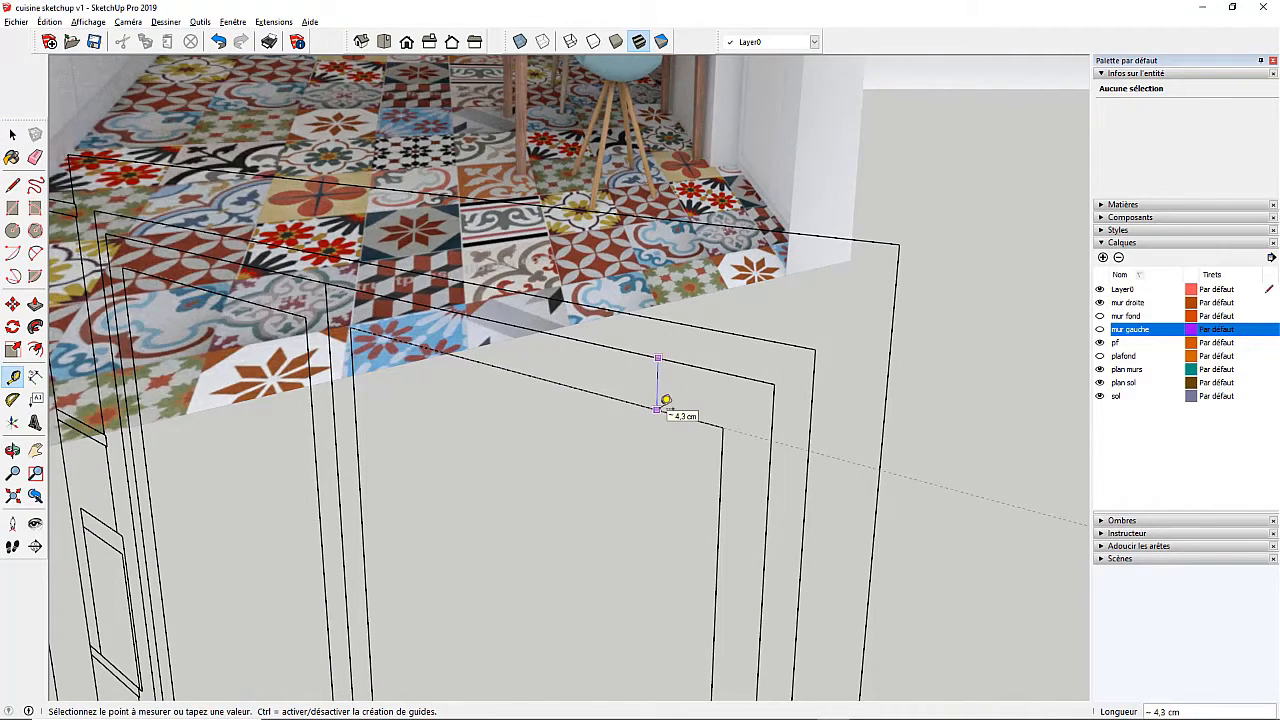
pyautogui.press('space')
pyautogui.scroll(-9, 626, 391)
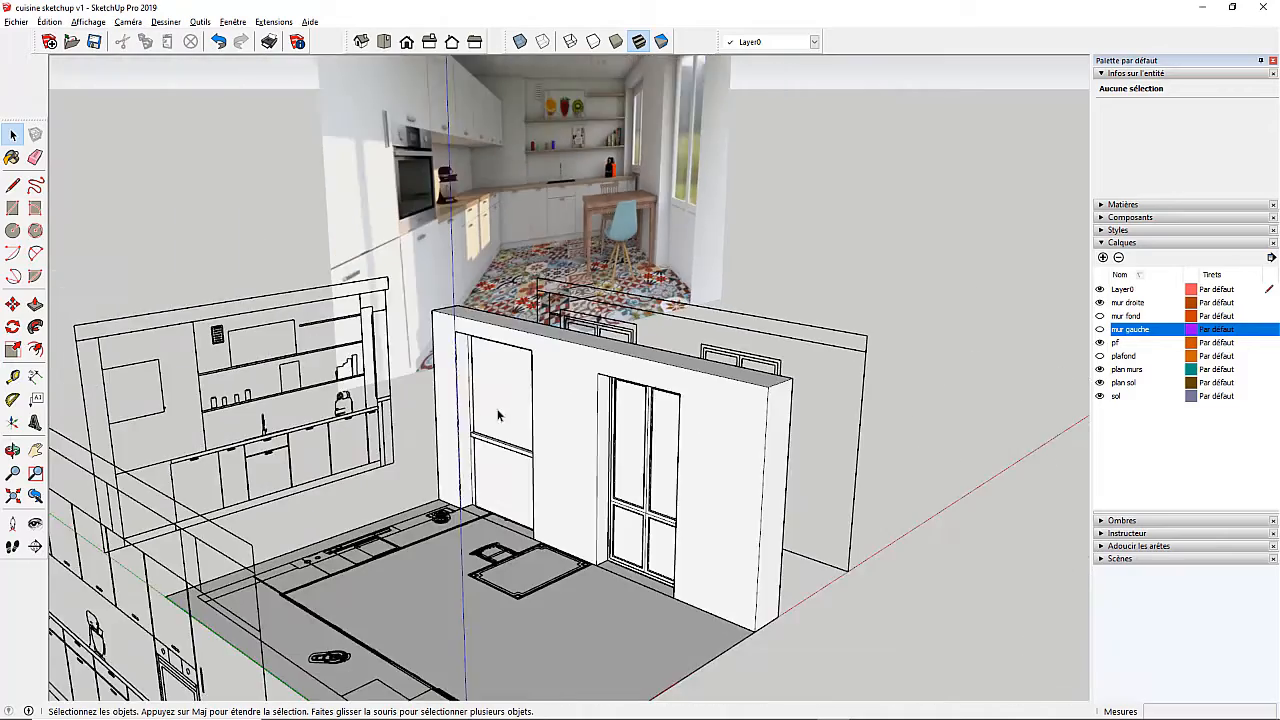
# Offset the left window face inward by 3 cm and split the inner panel with a vertical centre line 117.0 cm long
pyautogui.scroll(3, 500, 417)
pyautogui.moveTo(500, 417); pyautogui.dragTo(570, 323, button='middle')
pyautogui.scroll(3, 572, 383)
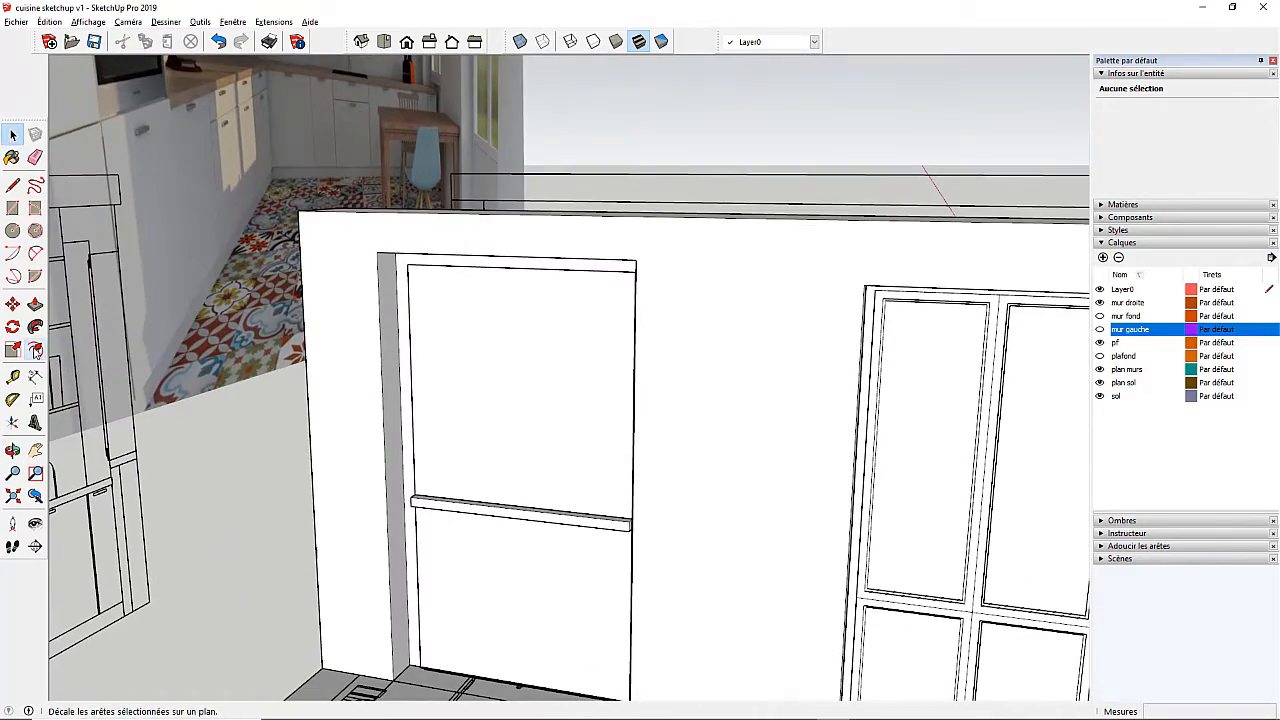
pyautogui.click(35, 350)
pyautogui.click(423, 408)
pyautogui.write('3')
pyautogui.press('Return')
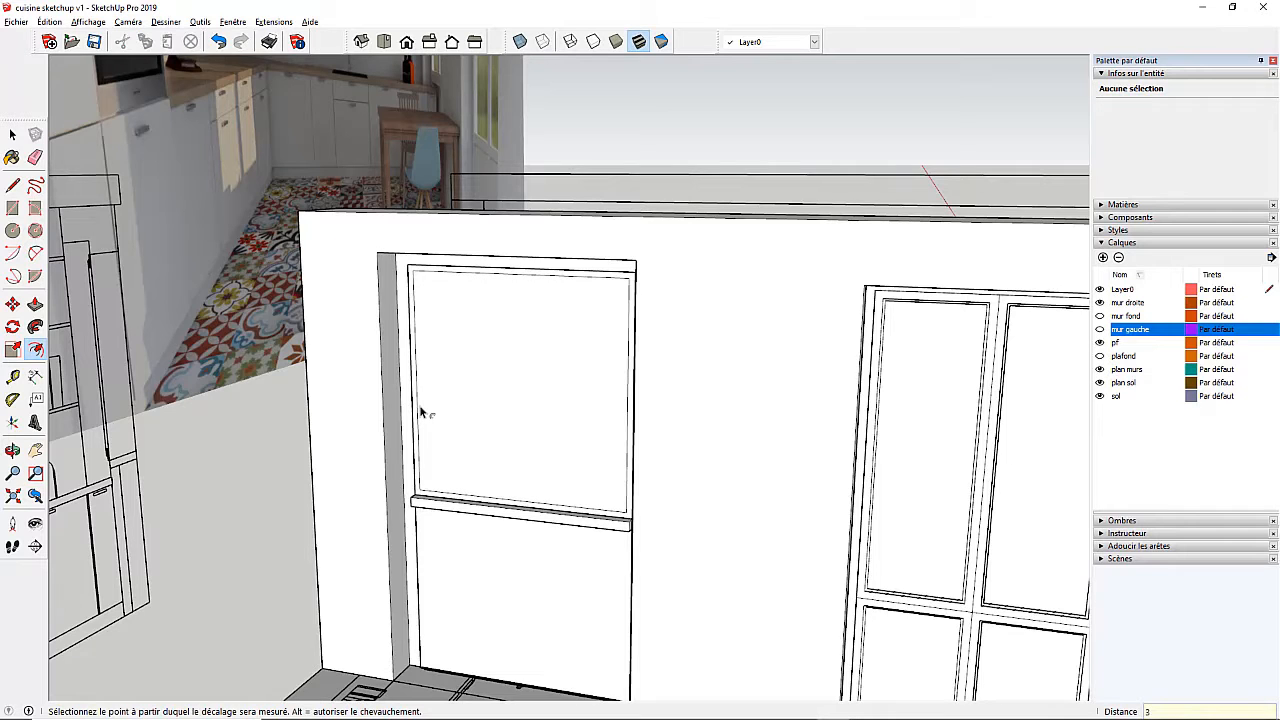
pyautogui.press('l')
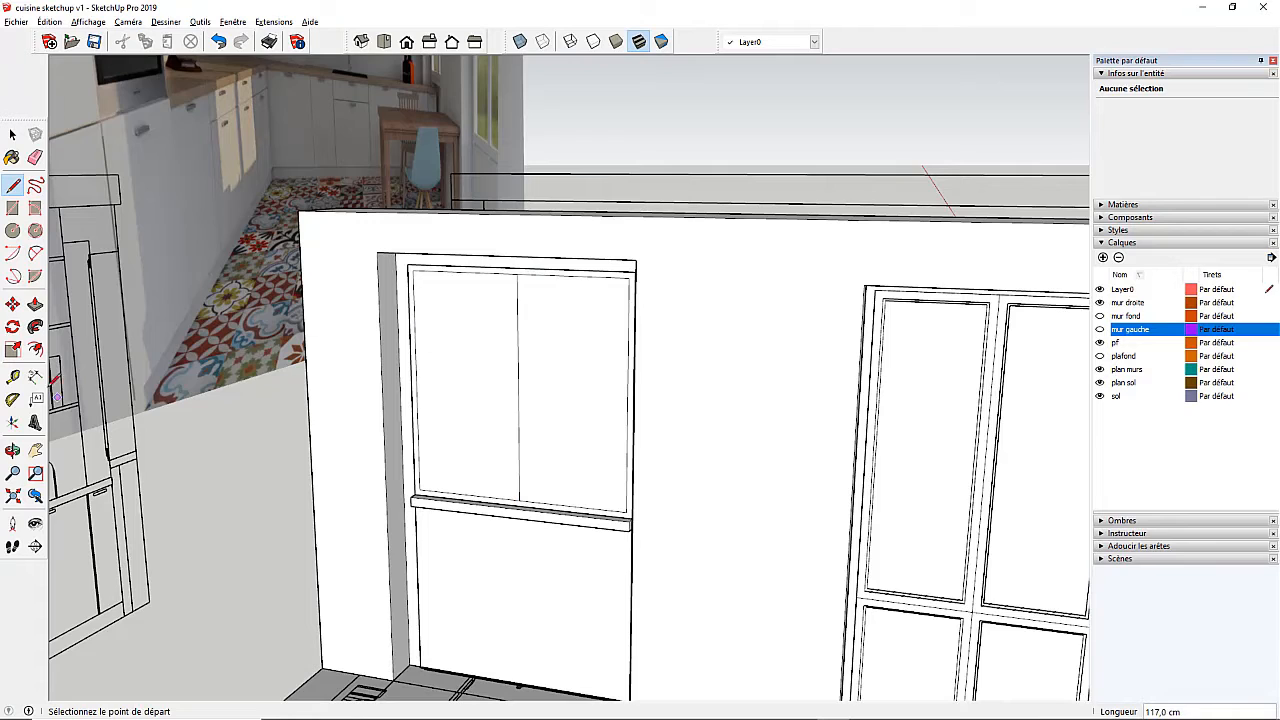
# Offset both halves of the window panel inward by the same distance to outline the two sash frames
pyautogui.click(35, 350)
pyautogui.click(416, 344)
pyautogui.click(440, 352)
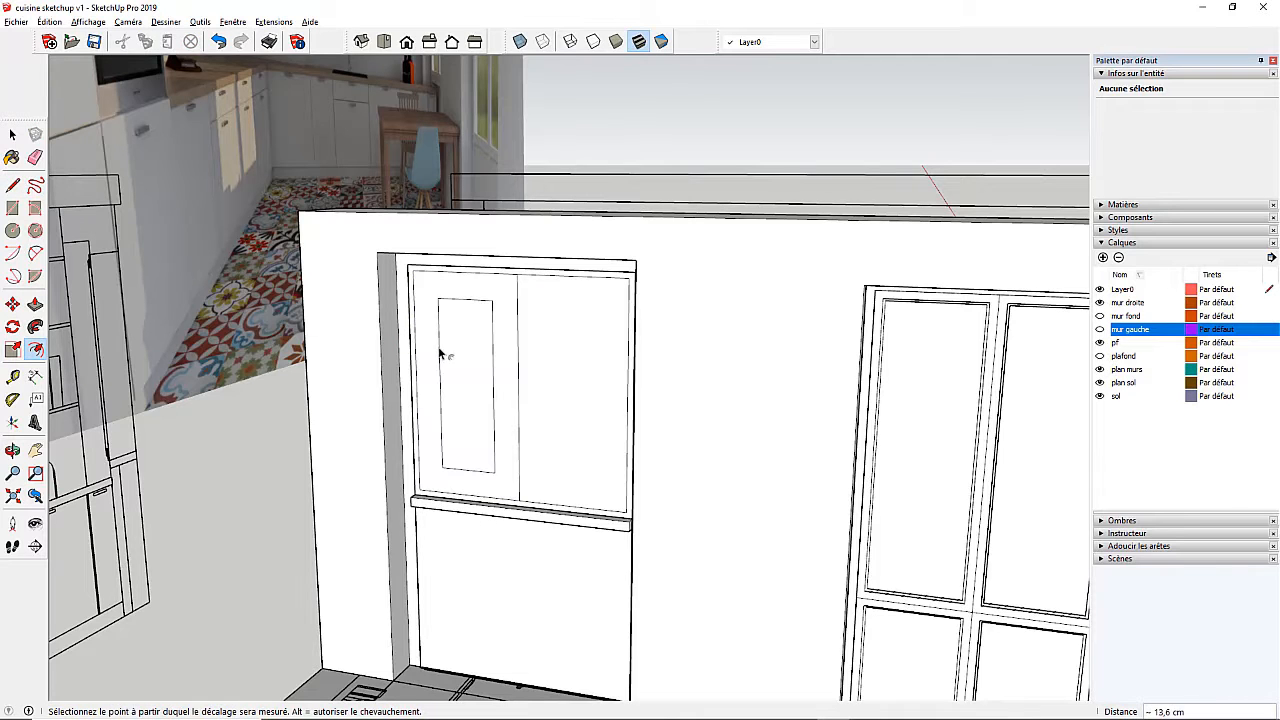
pyautogui.click(535, 352)
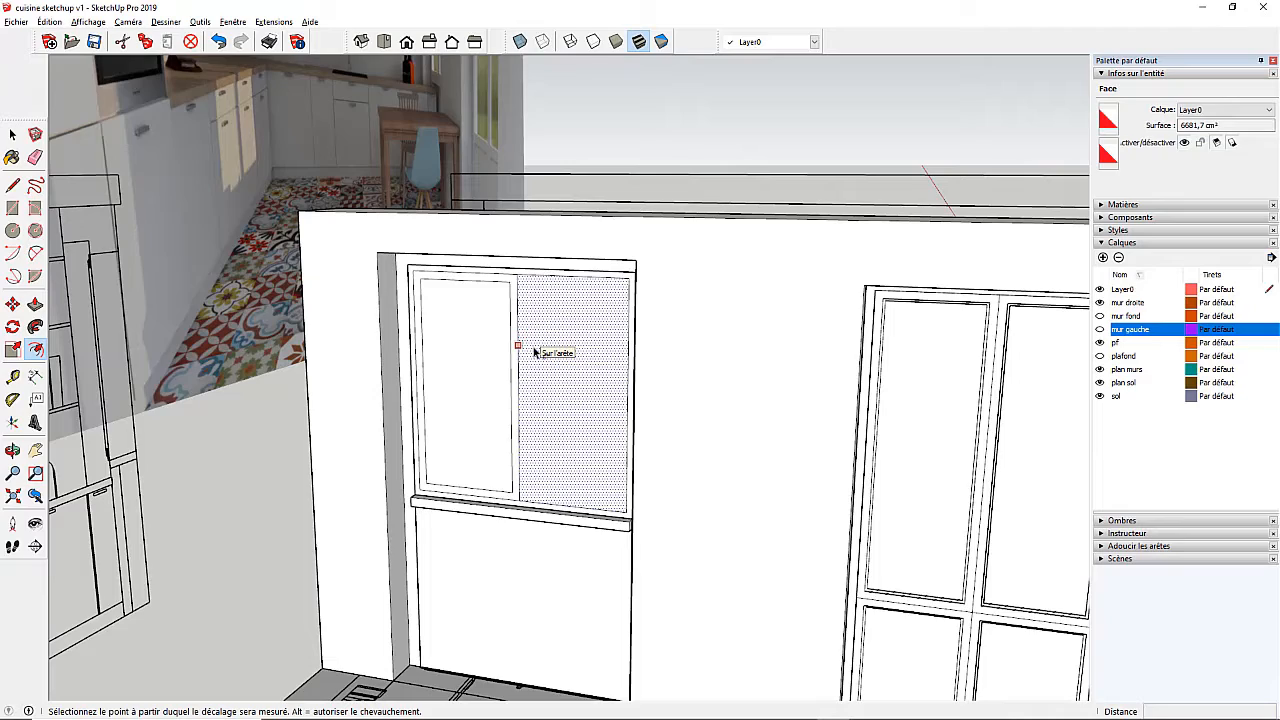
pyautogui.doubleClick(535, 352)
pyautogui.moveTo(511, 478); pyautogui.dragTo(475, 512, button='middle')
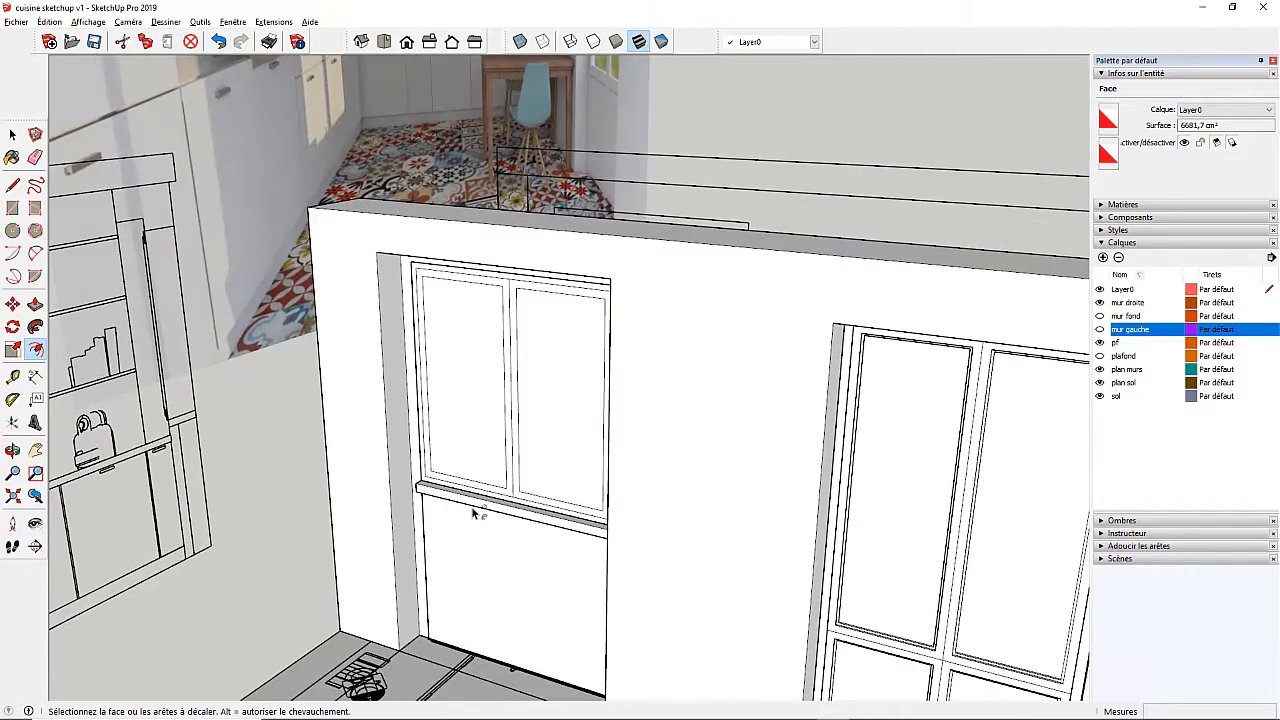
pyautogui.scroll(-2, 475, 512)
pyautogui.scroll(3, 629, 310)
pyautogui.scroll(2, 306, 446)
pyautogui.moveTo(312, 440); pyautogui.dragTo(383, 349, button='middle')
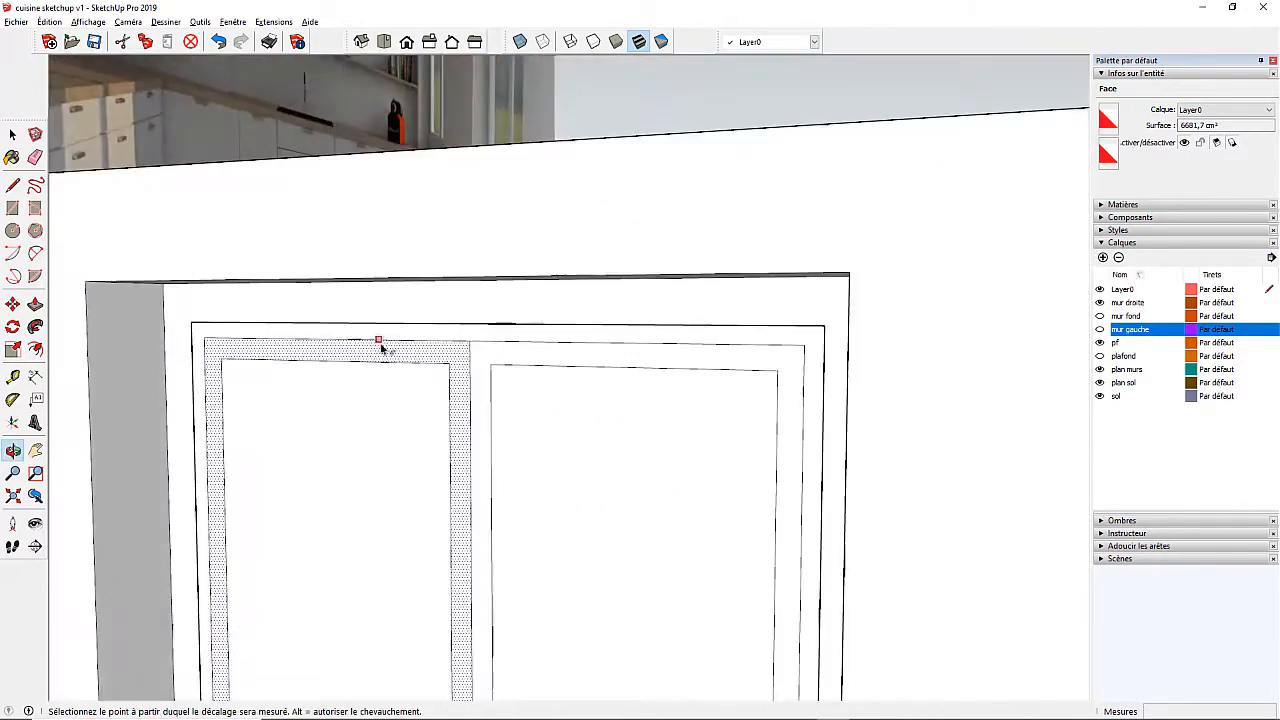
pyautogui.scroll(2, 253, 384)
pyautogui.click(253, 384)
pyautogui.click(227, 364)
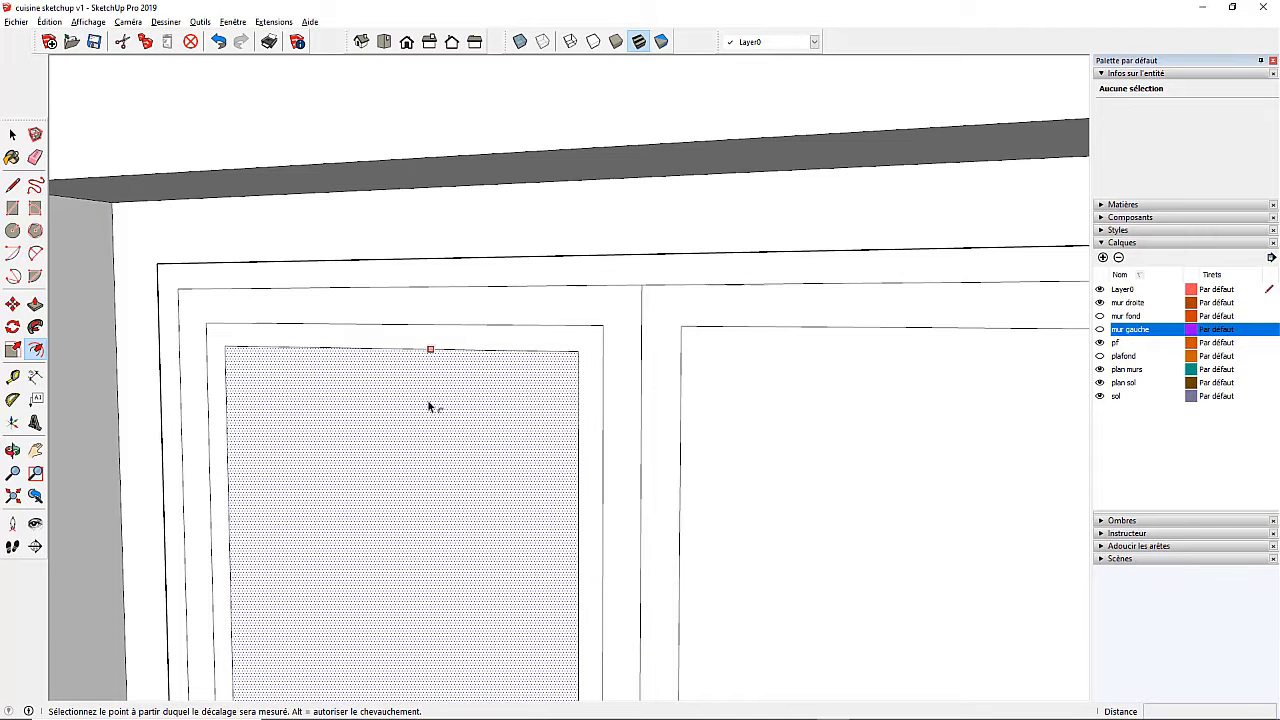
pyautogui.click(337, 397)
pyautogui.click(310, 376)
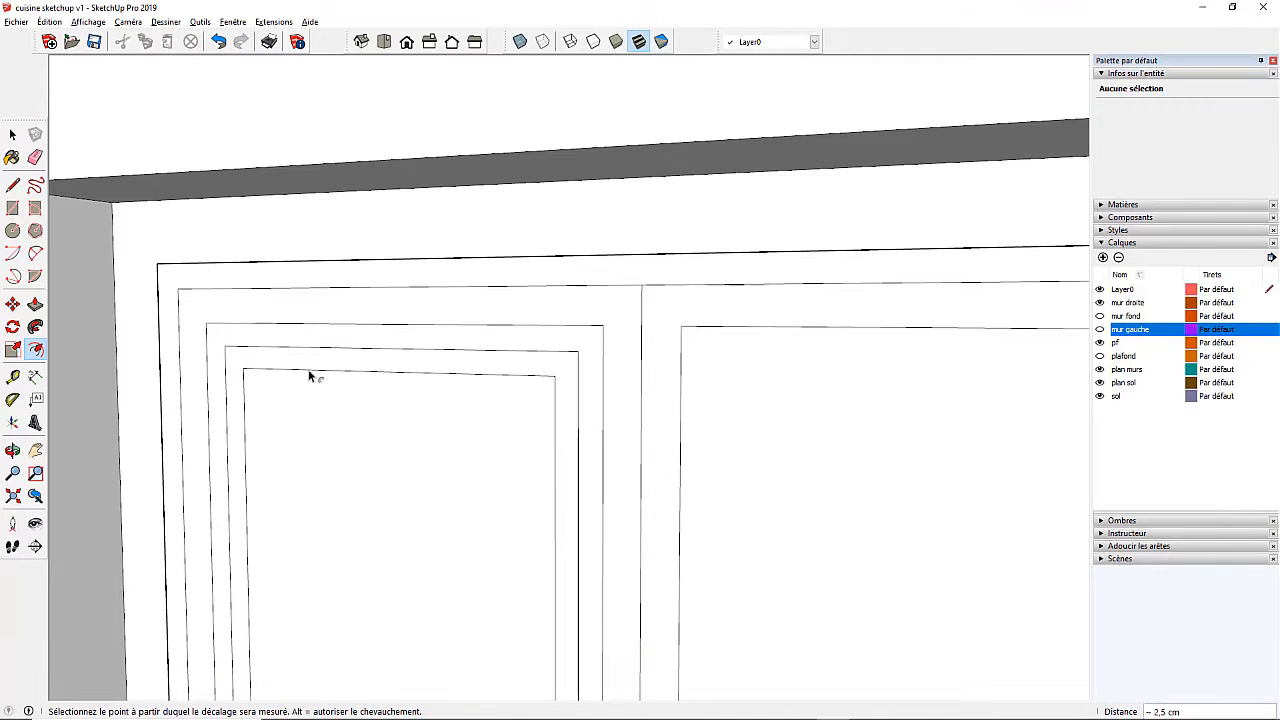
pyautogui.press('Return')
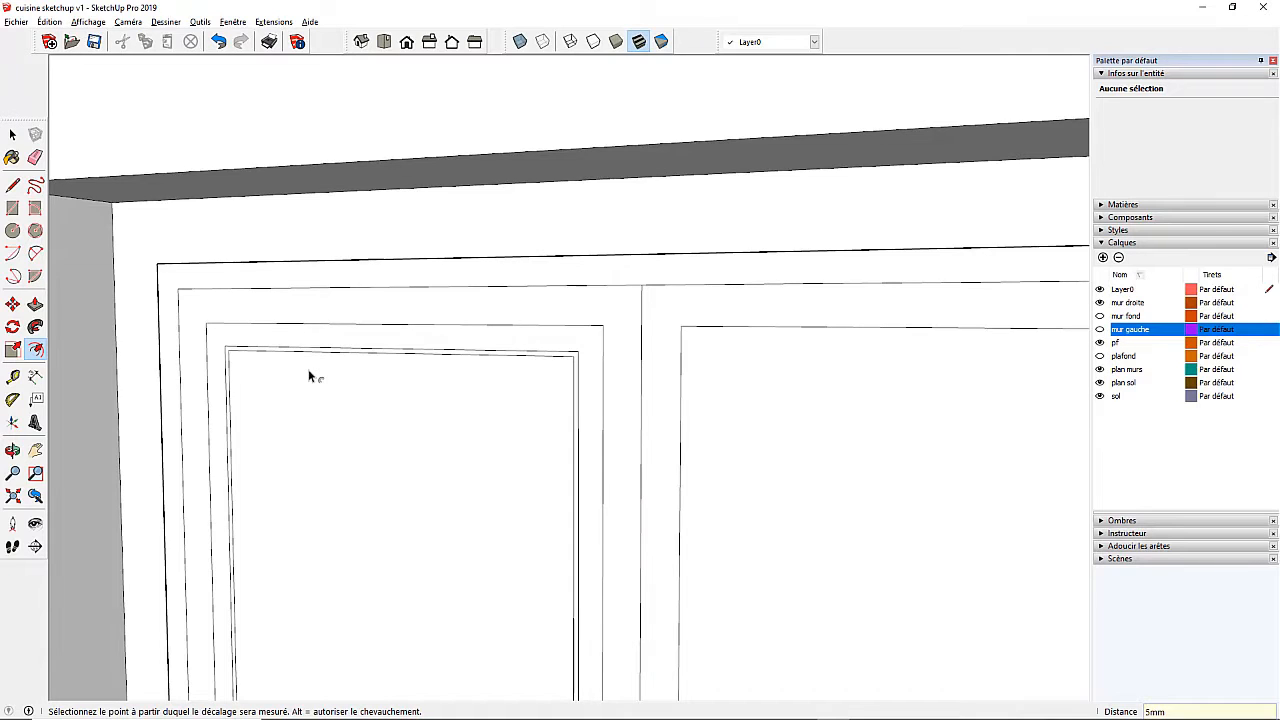
pyautogui.scroll(-3, 310, 376)
pyautogui.moveTo(480, 399)
pyautogui.mouseDown(button='middle')
pyautogui.moveTo(837, 417)
pyautogui.moveTo(563, 417)
pyautogui.moveTo(547, 430)
pyautogui.mouseUp(button='middle')
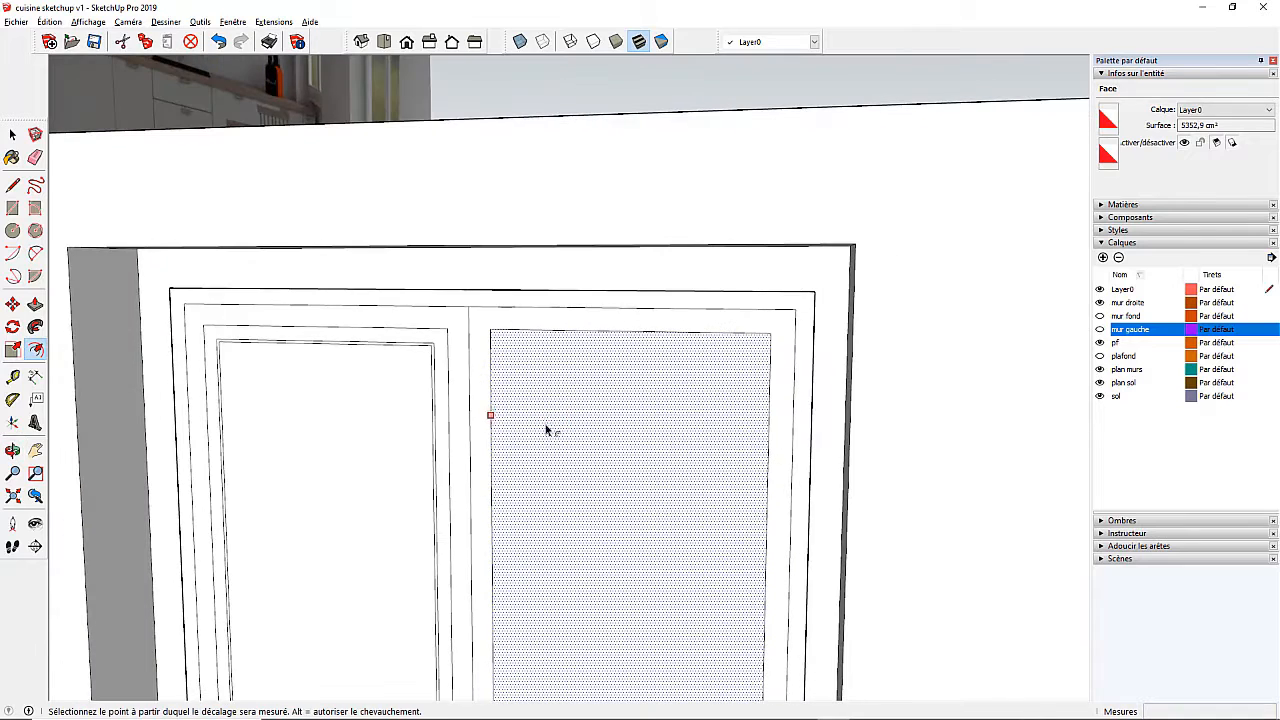
pyautogui.hotkey('ctrl', 'z')
pyautogui.hotkey('ctrl', 'z')
# Offset the inner panels of both window sashes inward by 5 mm to outline the glazing beads
pyautogui.click(270, 382)
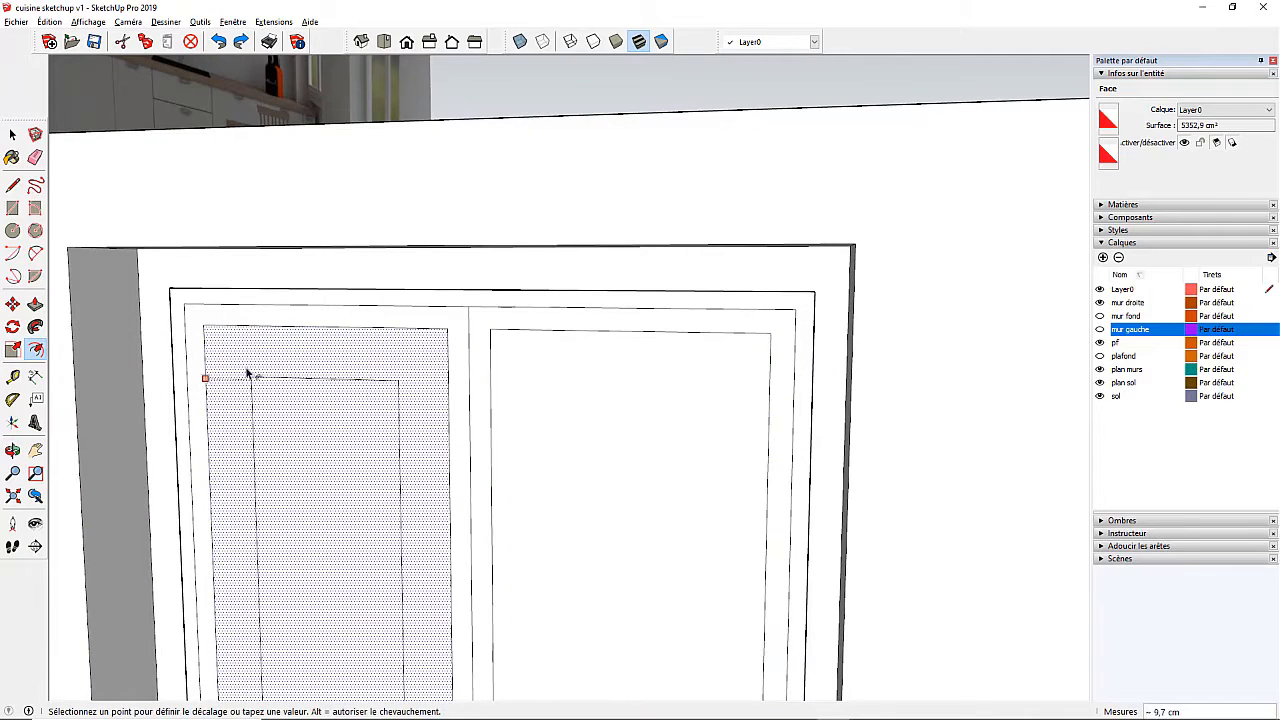
pyautogui.write('5mm')
pyautogui.press('Return')
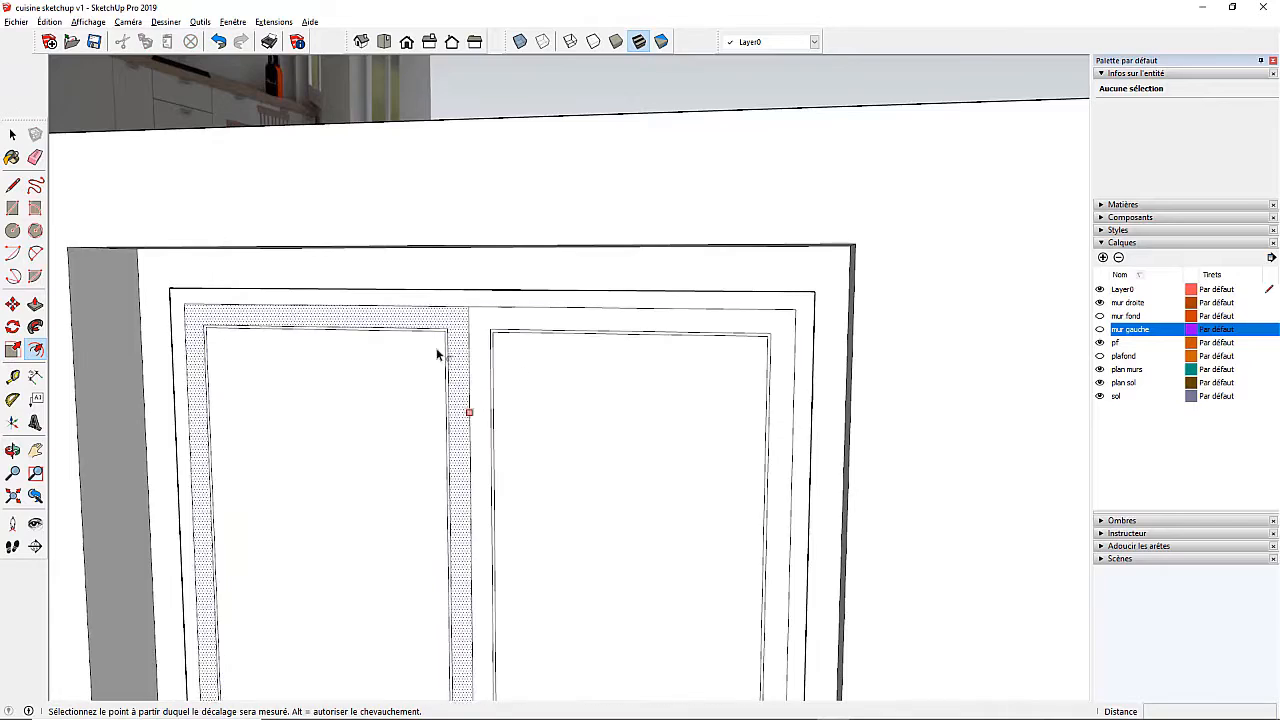
# Extrude the left sash frame forward by 2 cm and its glazing bead by 1.5 cm
pyautogui.scroll(-3, 440, 360)
pyautogui.moveTo(448, 382); pyautogui.dragTo(346, 362, button='middle')
pyautogui.scroll(4, 313, 280)
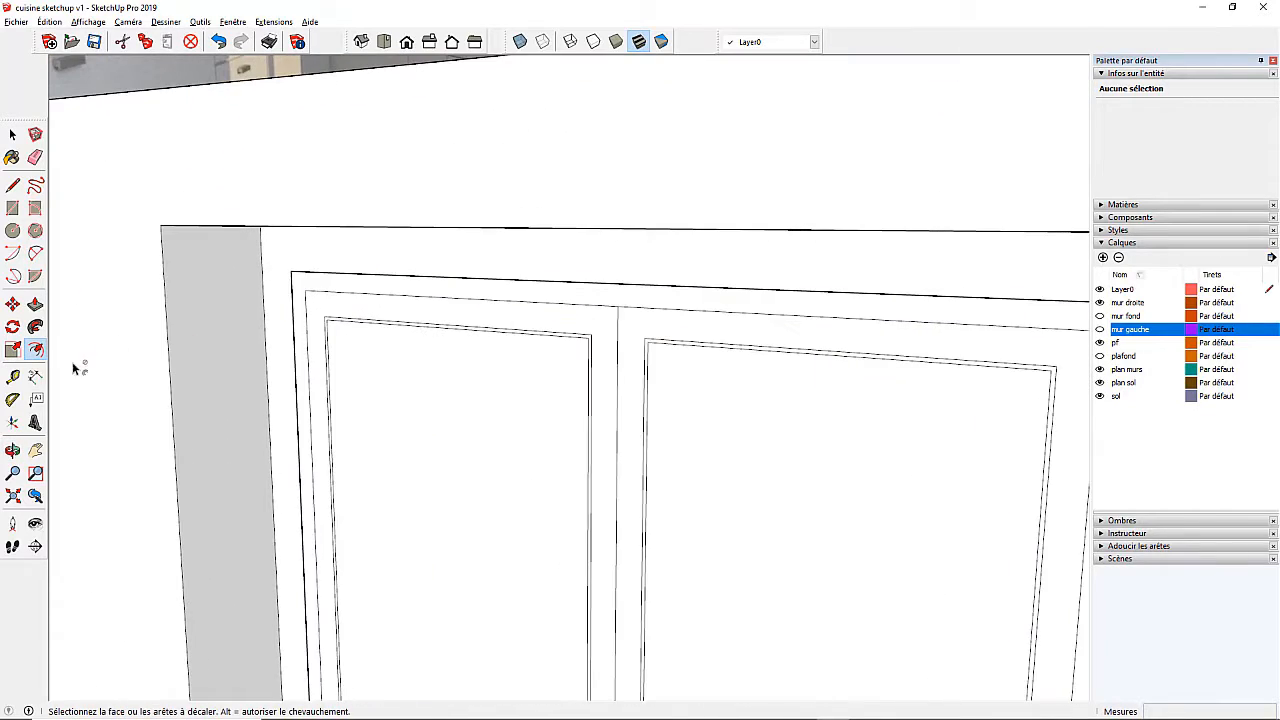
pyautogui.click(35, 304)
pyautogui.scroll(5, 310, 290)
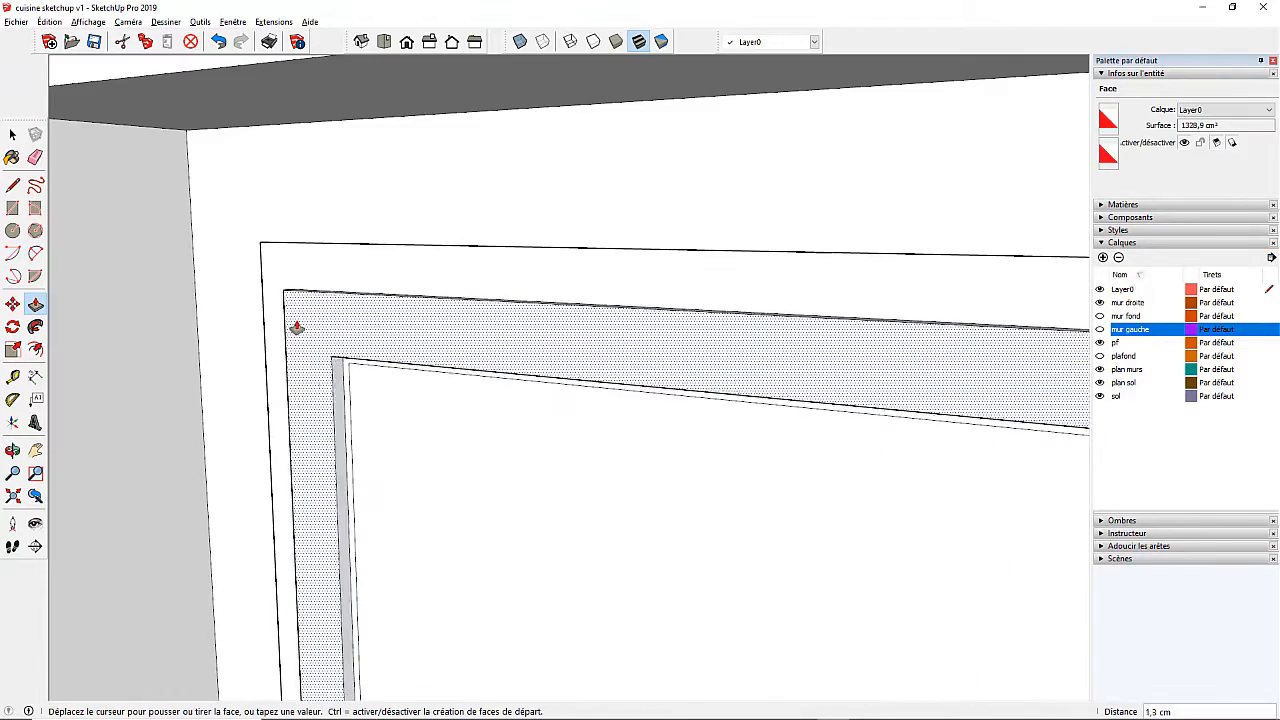
pyautogui.scroll(2, 340, 385)
pyautogui.click(351, 370)
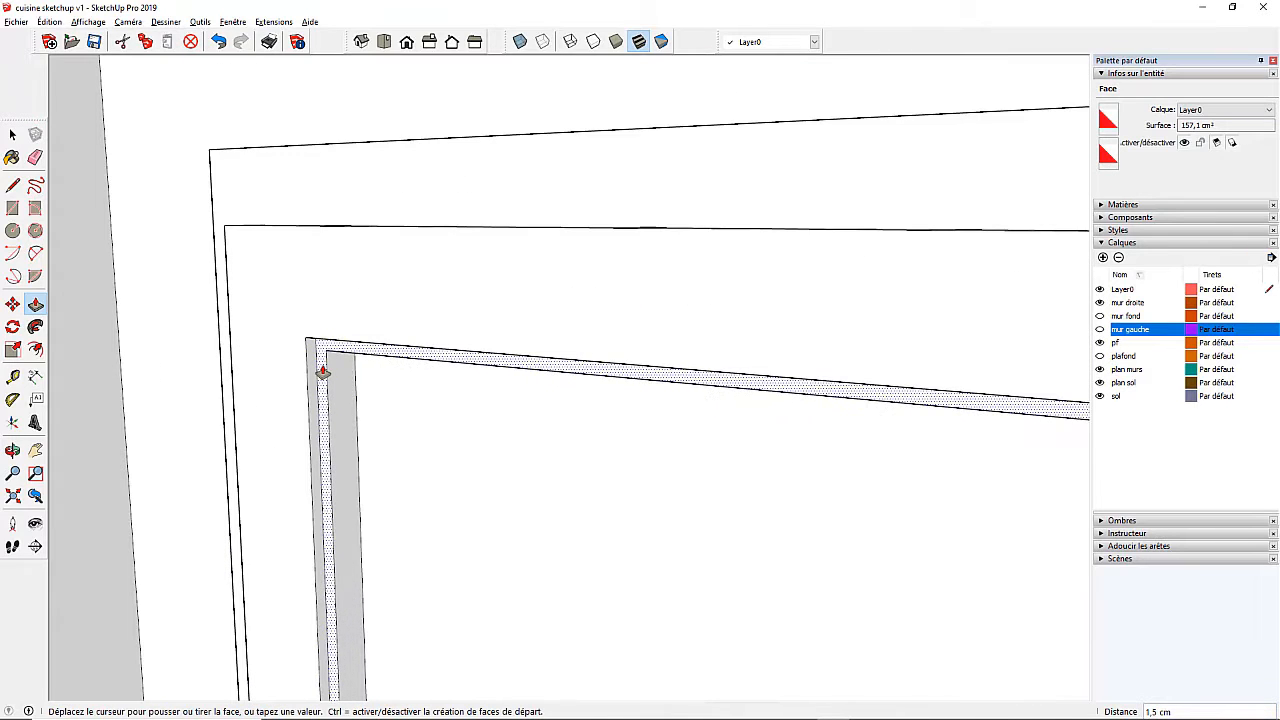
pyautogui.click(322, 372)
pyautogui.press('Return')
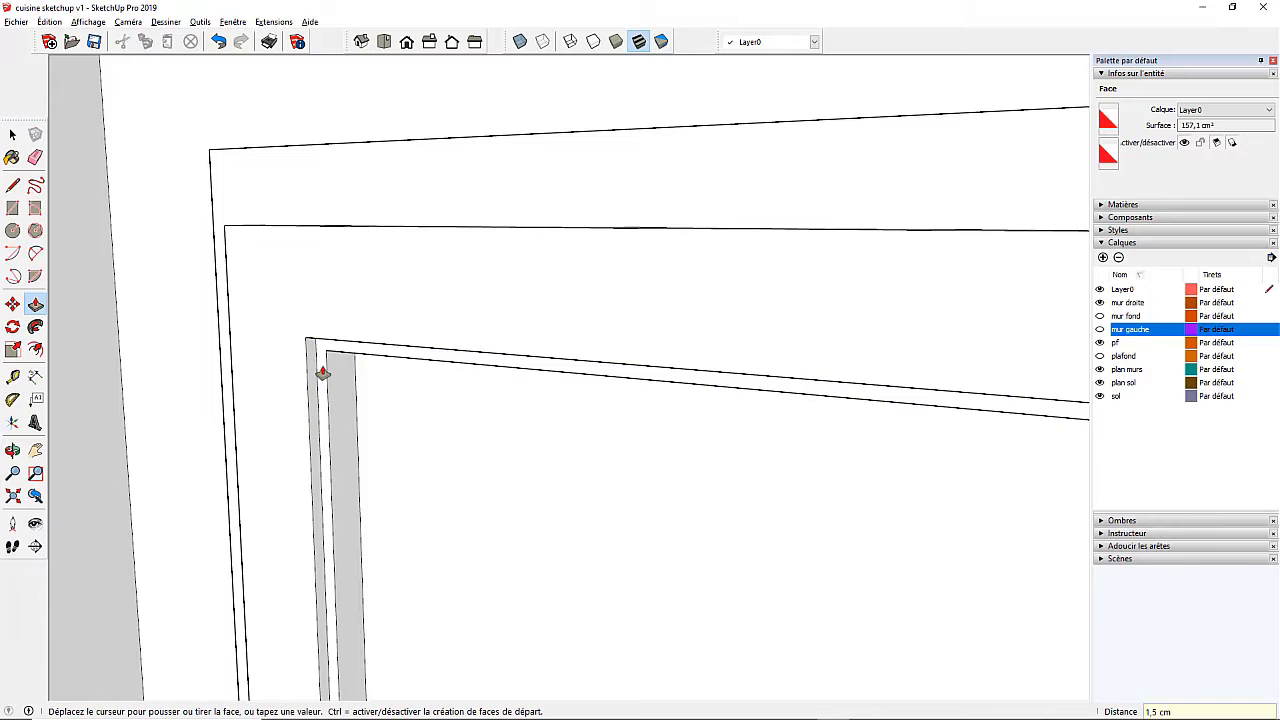
# Extrude the right sash frame forward by 2 cm, flush with the left one, and its glazing bead by 1.5 cm
pyautogui.scroll(-6, 322, 366)
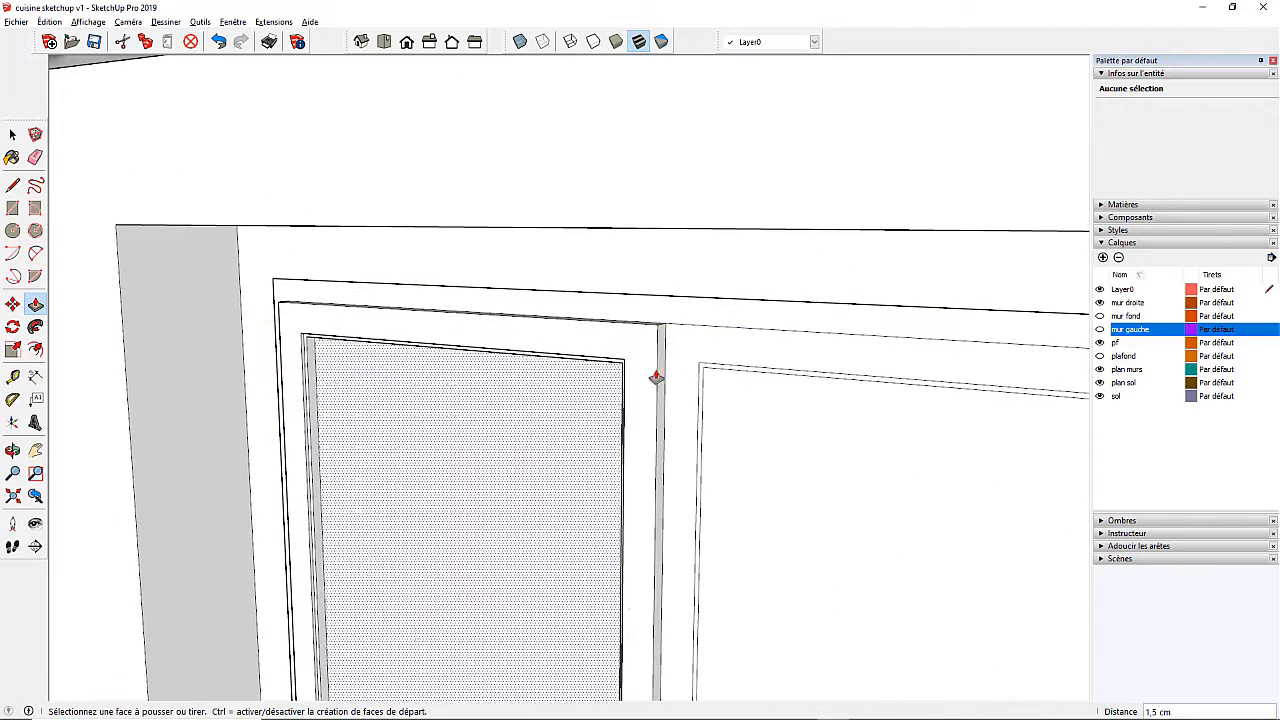
pyautogui.scroll(3, 657, 376)
pyautogui.click(651, 320)
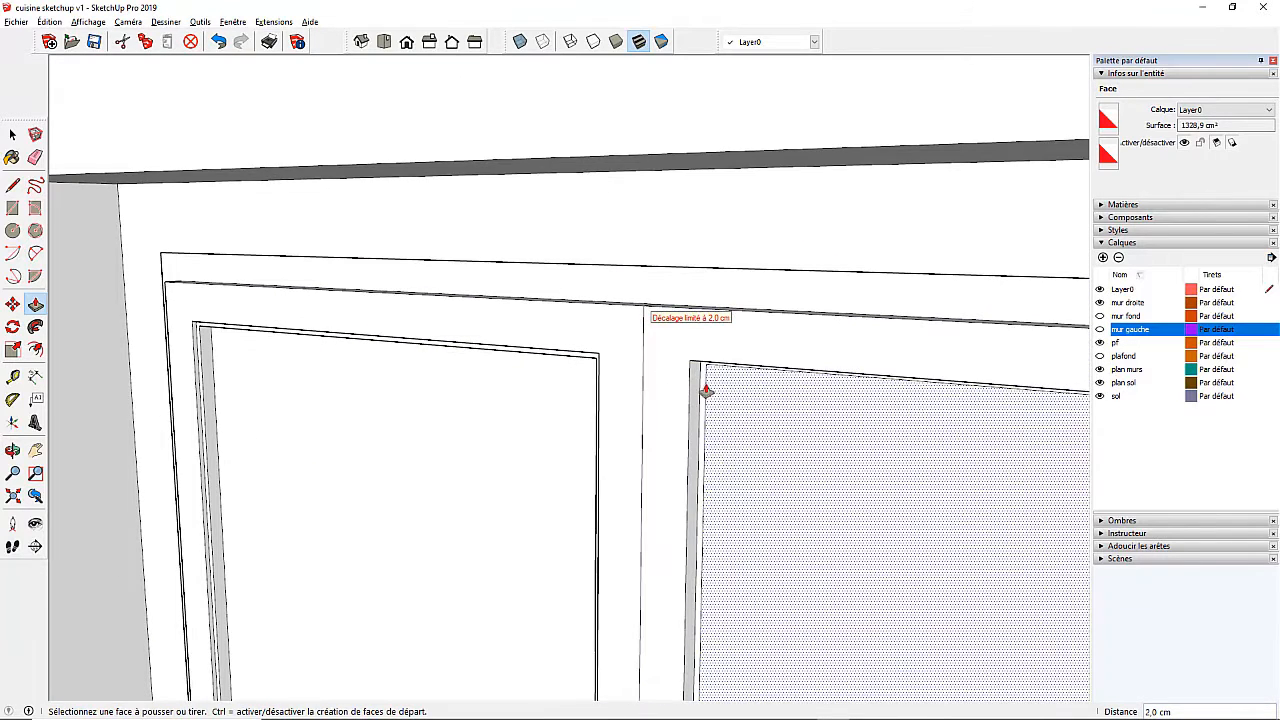
pyautogui.click(697, 381)
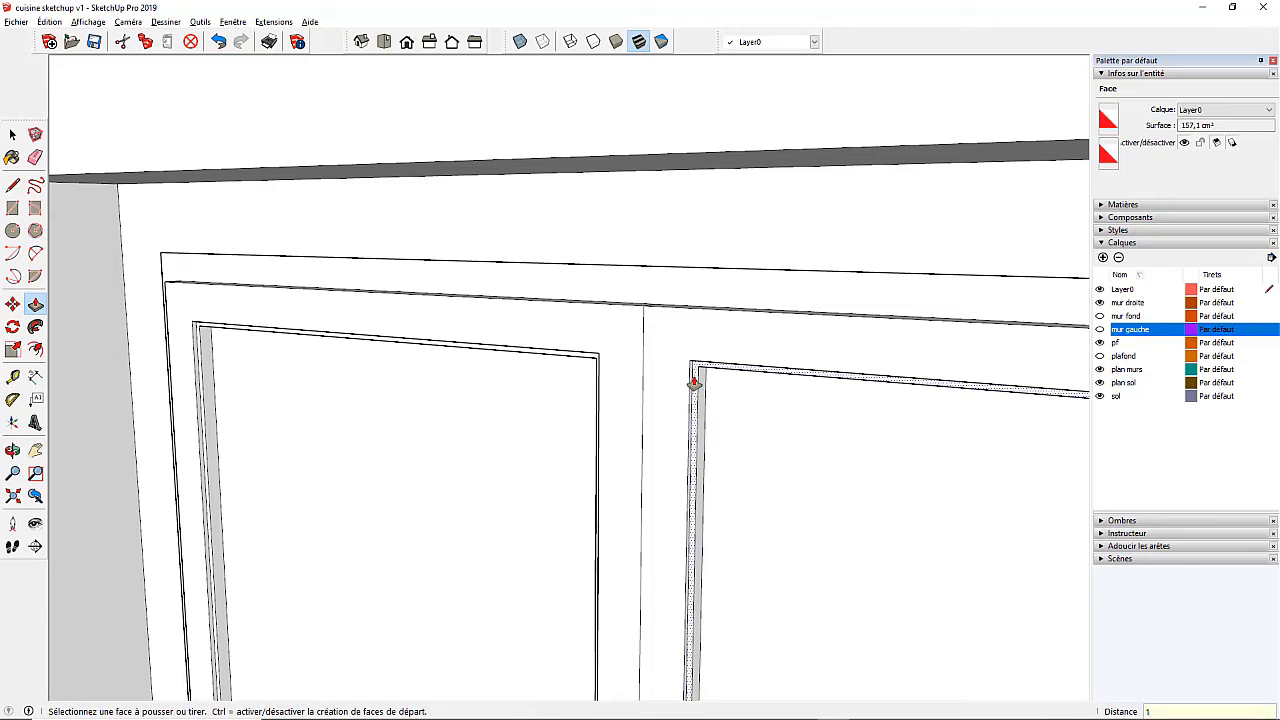
pyautogui.doubleClick(693, 381)
# Extrude the window's outer frame forward by 1 cm
pyautogui.scroll(-2, 506, 323)
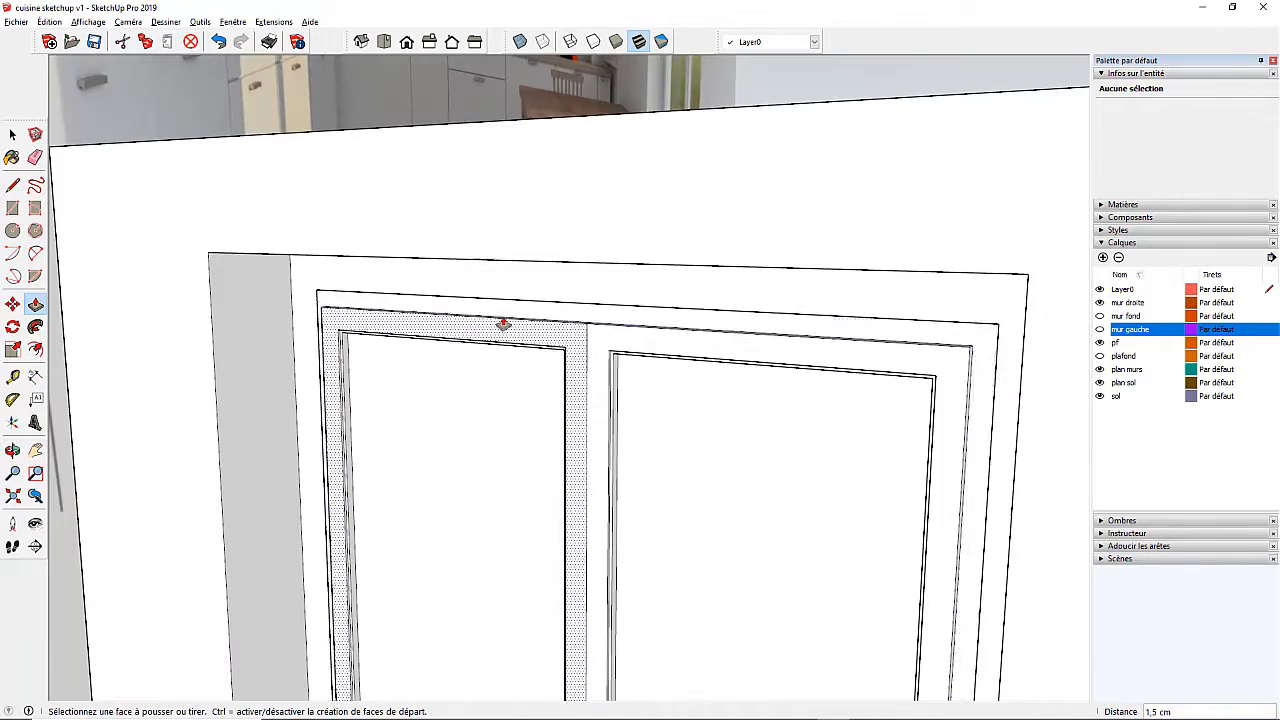
pyautogui.scroll(2, 546, 288)
pyautogui.scroll(2, 483, 320)
pyautogui.click(483, 320)
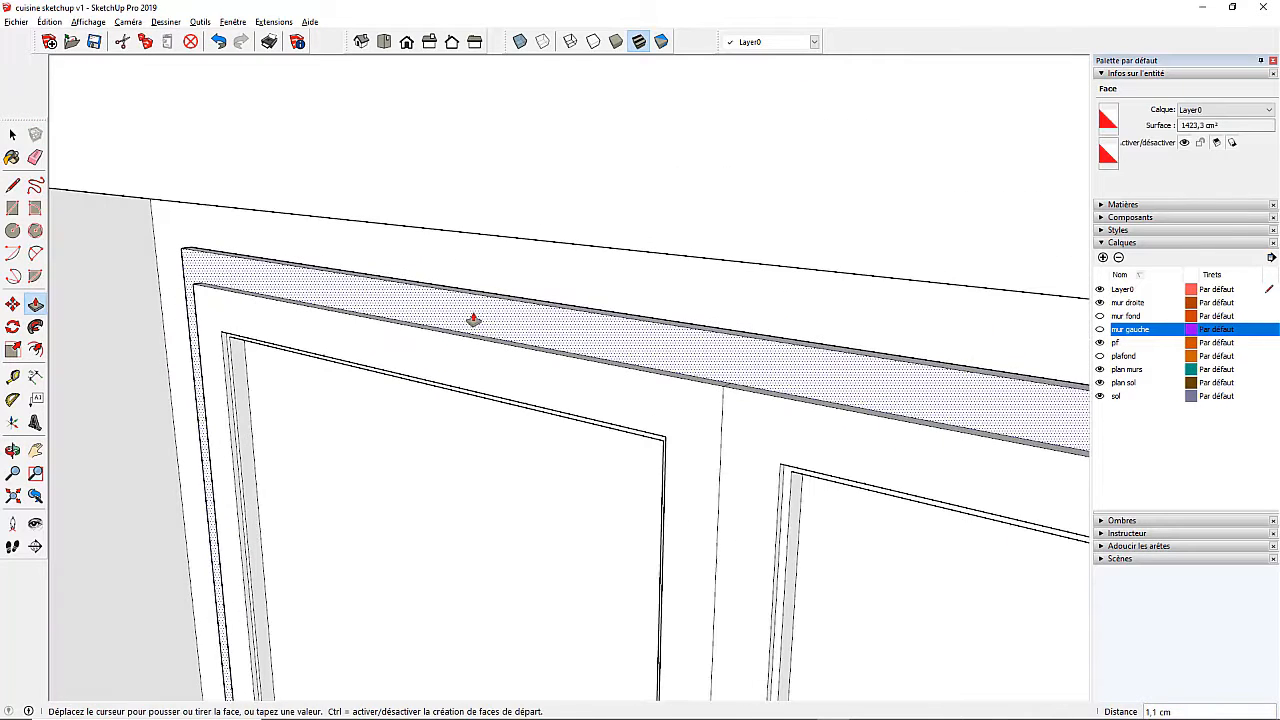
pyautogui.click(474, 320)
pyautogui.write('1')
pyautogui.press('Return')
pyautogui.scroll(-4, 469, 206)
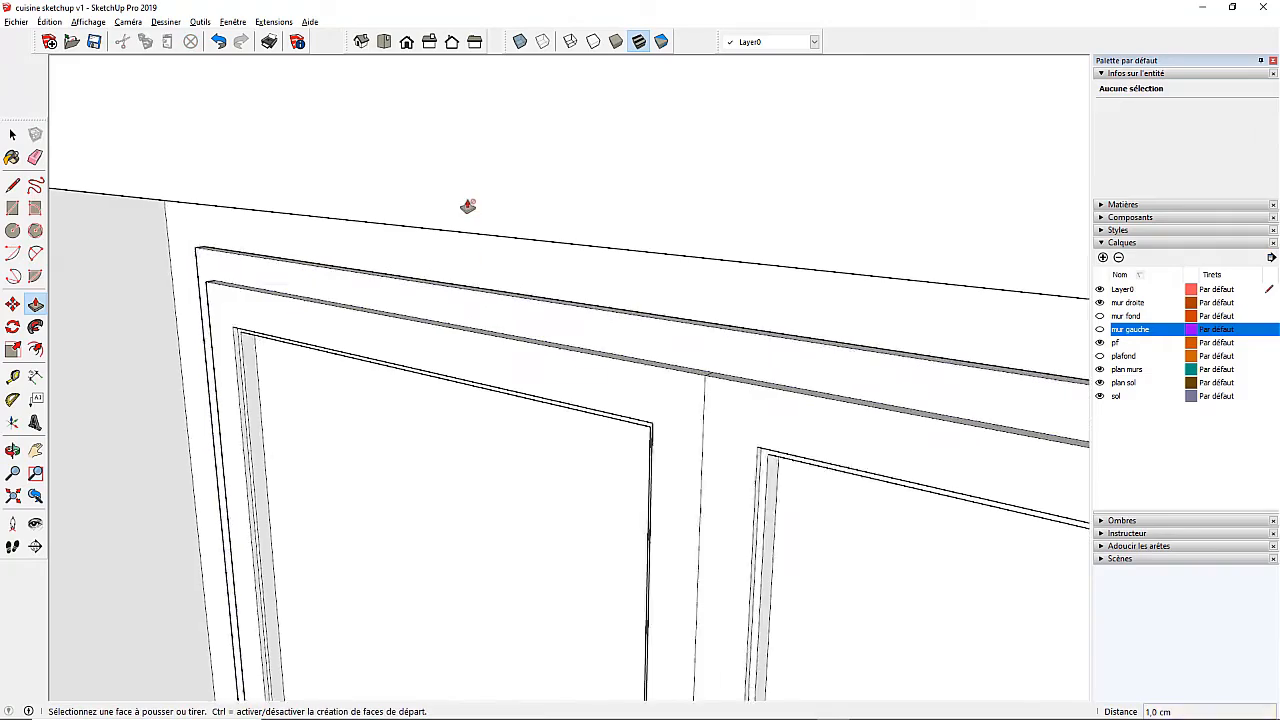
pyautogui.scroll(-3, 529, 574)
pyautogui.moveTo(529, 574); pyautogui.dragTo(446, 537, button='middle')
pyautogui.scroll(5, 389, 531)
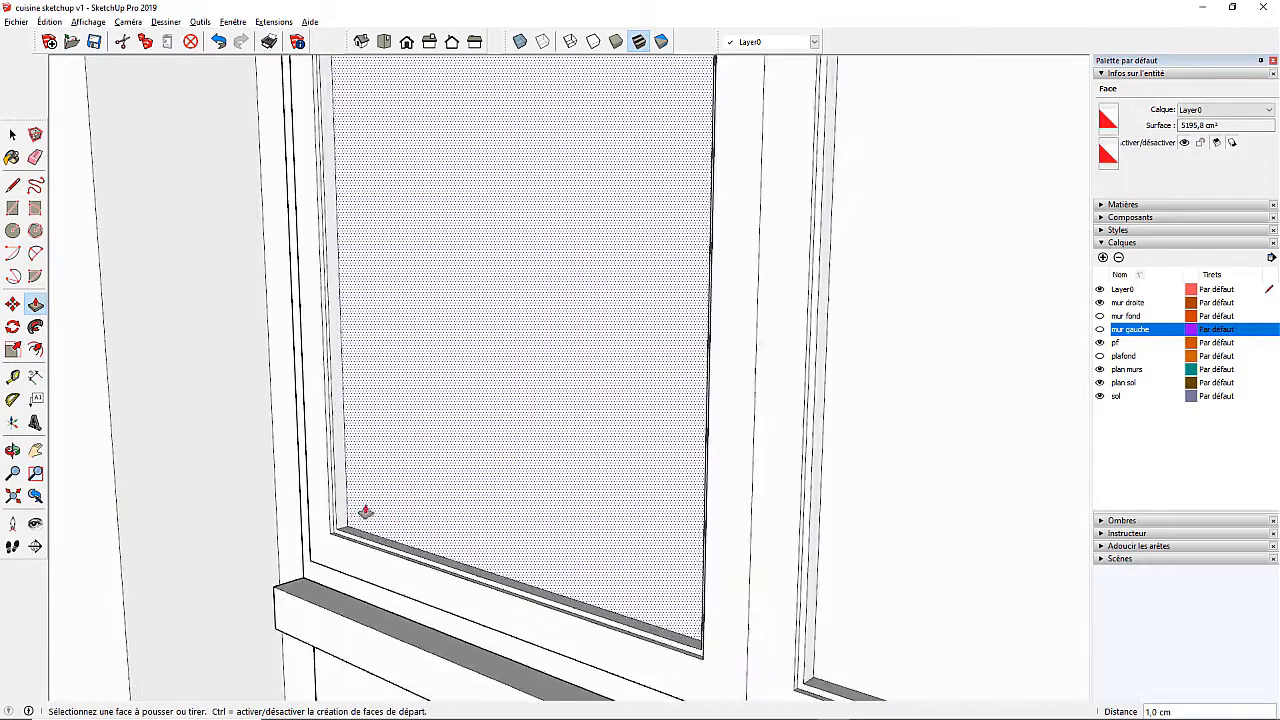
pyautogui.scroll(-3, 365, 511)
pyautogui.moveTo(380, 506); pyautogui.dragTo(413, 508, button='middle')
pyautogui.scroll(-6, 415, 512)
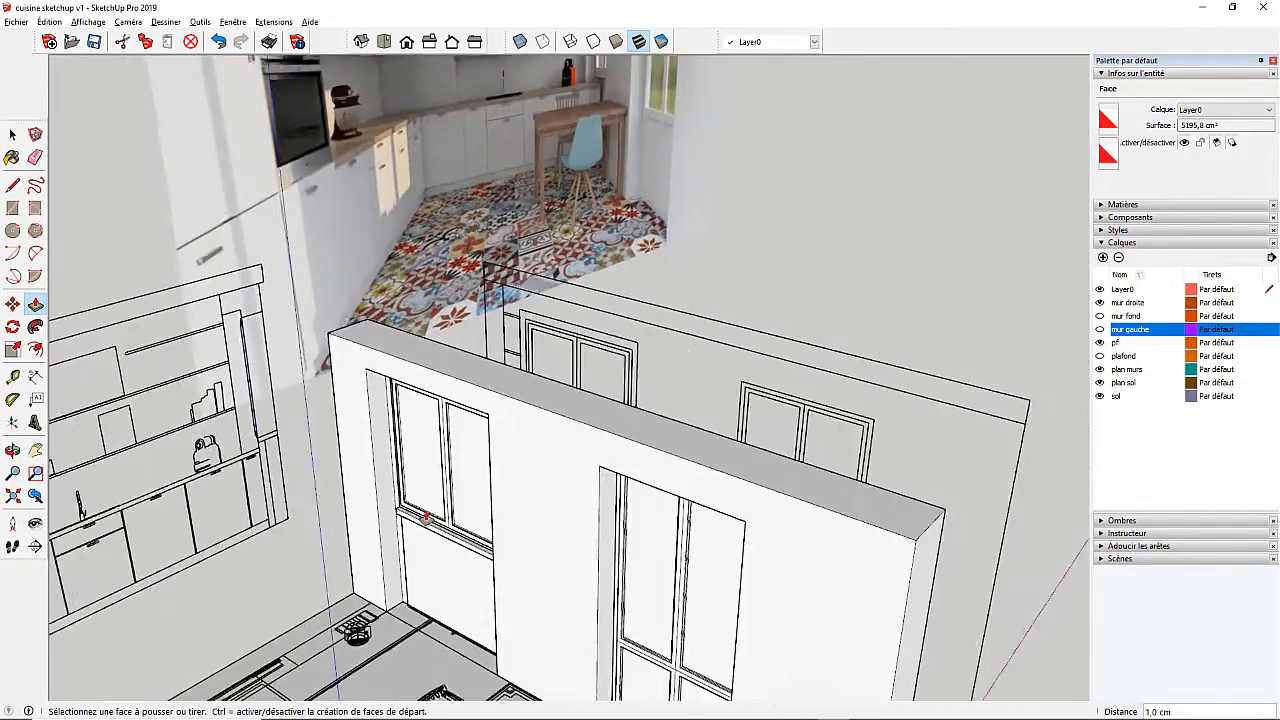
# Examine the windows in the kitchen reference image and the window handle on the right wall's elevation drawing
pyautogui.scroll(5, 578, 118)
pyautogui.scroll(4, 576, 114)
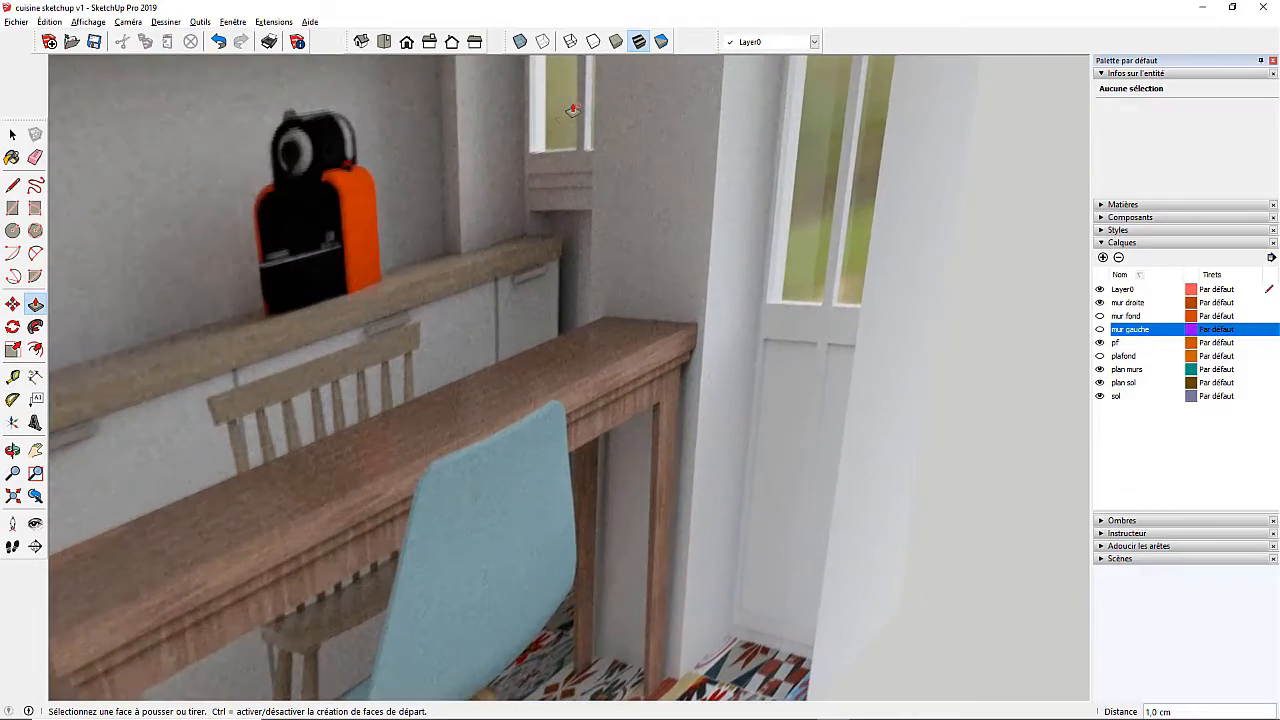
pyautogui.scroll(-10, 549, 134)
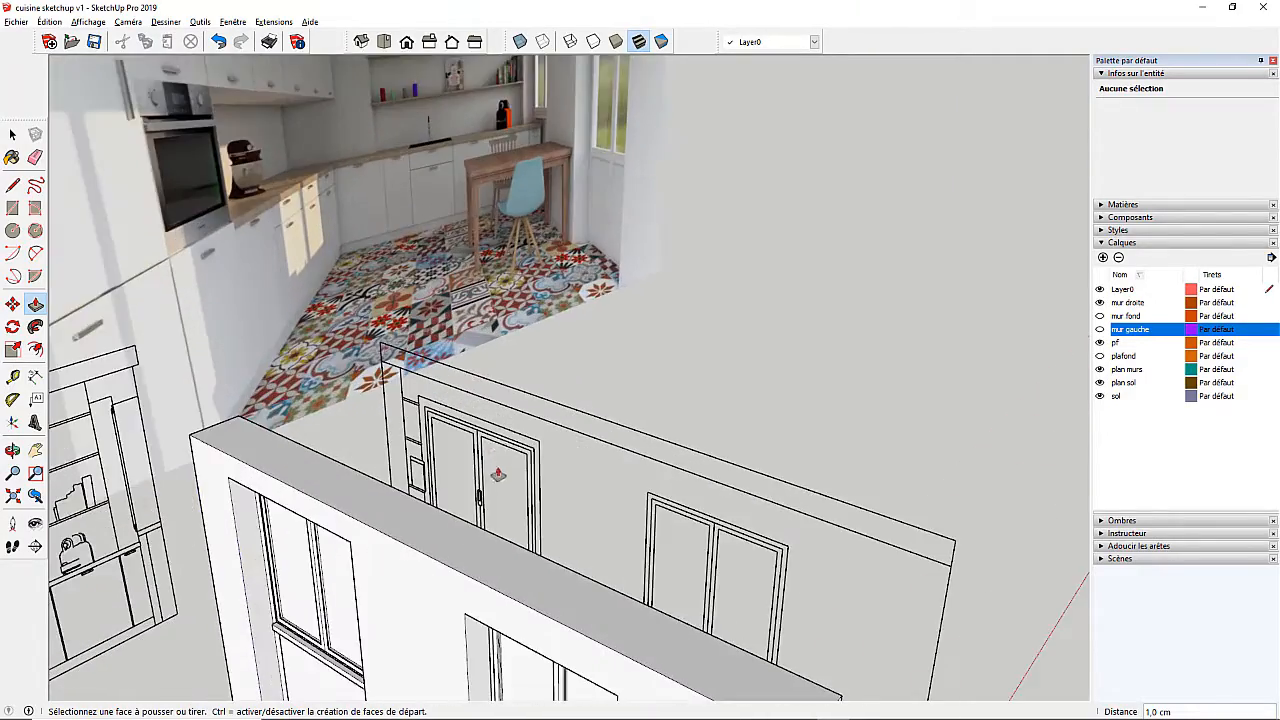
pyautogui.moveTo(497, 474); pyautogui.dragTo(474, 461, button='middle')
pyautogui.moveTo(513, 160); pyautogui.dragTo(489, 313, button='middle')
pyautogui.moveTo(515, 420); pyautogui.dragTo(582, 538, button='middle')
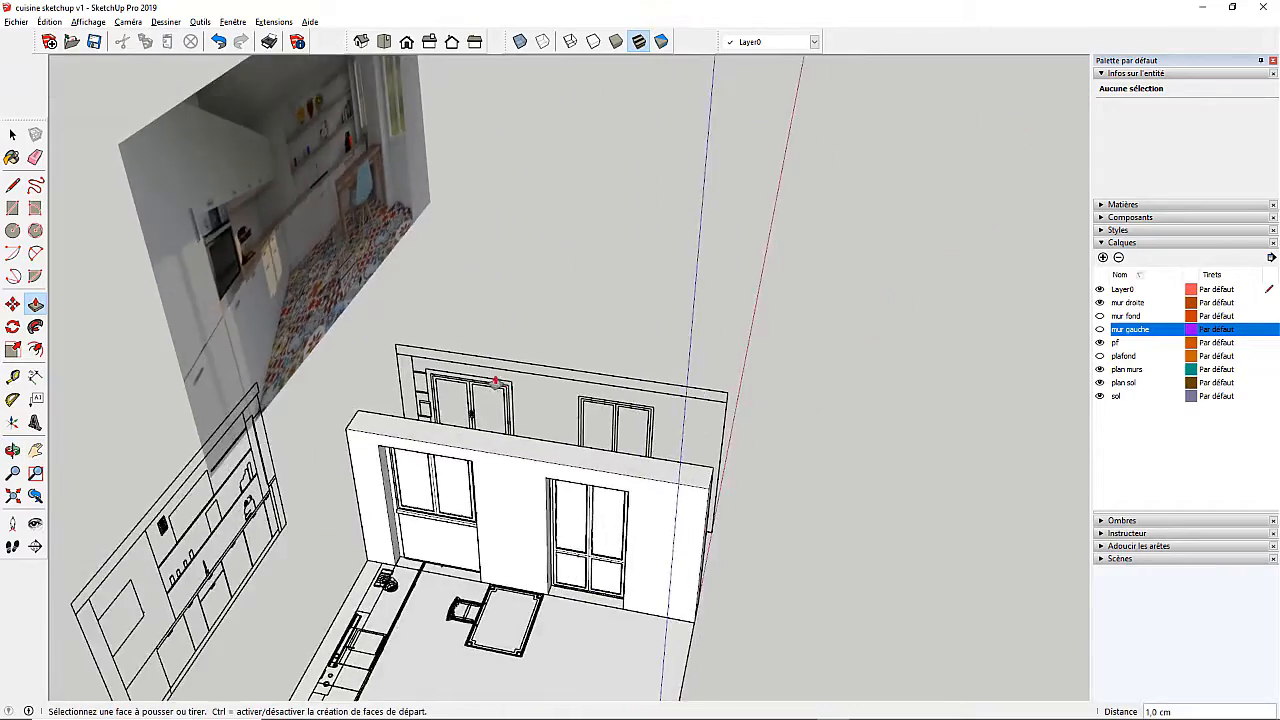
pyautogui.scroll(13, 466, 455)
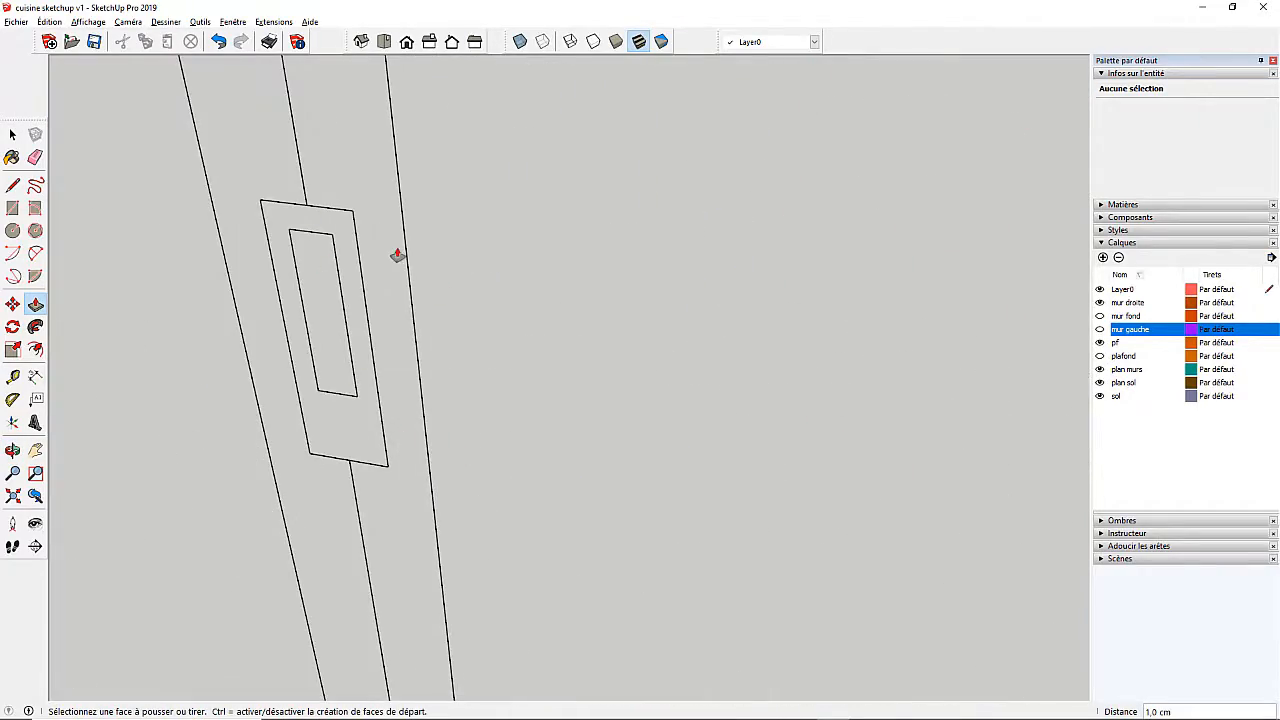
pyautogui.scroll(-12, 397, 255)
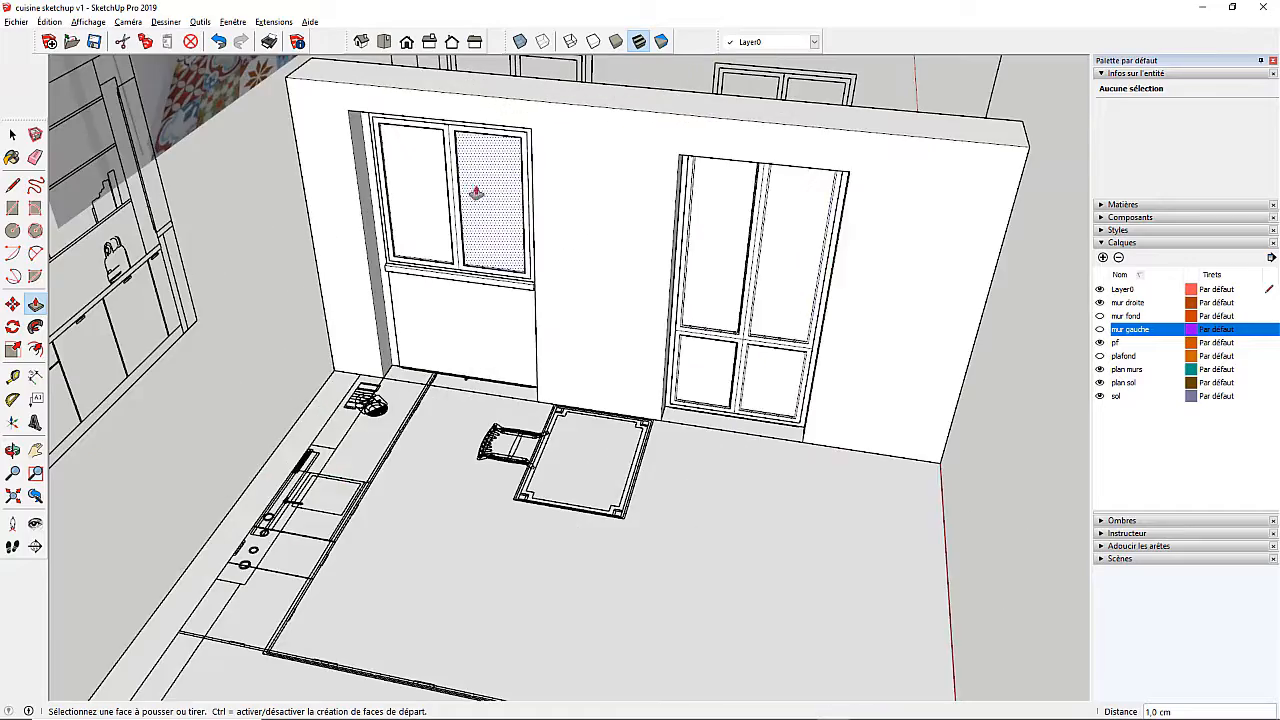
pyautogui.moveTo(476, 194); pyautogui.dragTo(908, 194, button='middle')
pyautogui.scroll(-6, 492, 366)
pyautogui.scroll(10, 403, 352)
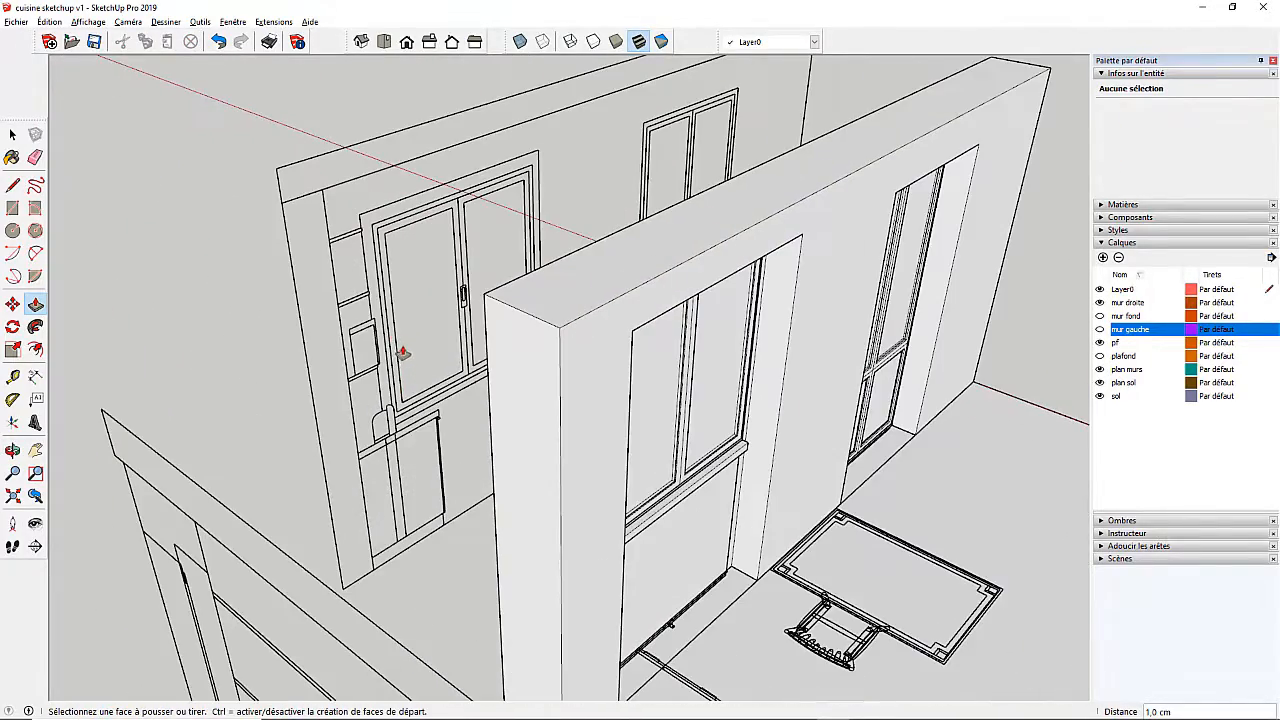
pyautogui.moveTo(640, 449); pyautogui.dragTo(225, 385, button='middle')
pyautogui.scroll(-5, 469, 480)
pyautogui.scroll(14, 677, 297)
pyautogui.moveTo(674, 326); pyautogui.dragTo(193, 242, button='middle')
# Measure the handle plate's width on the elevation drawing and its height above the window's lower frame
pyautogui.click(12, 376)
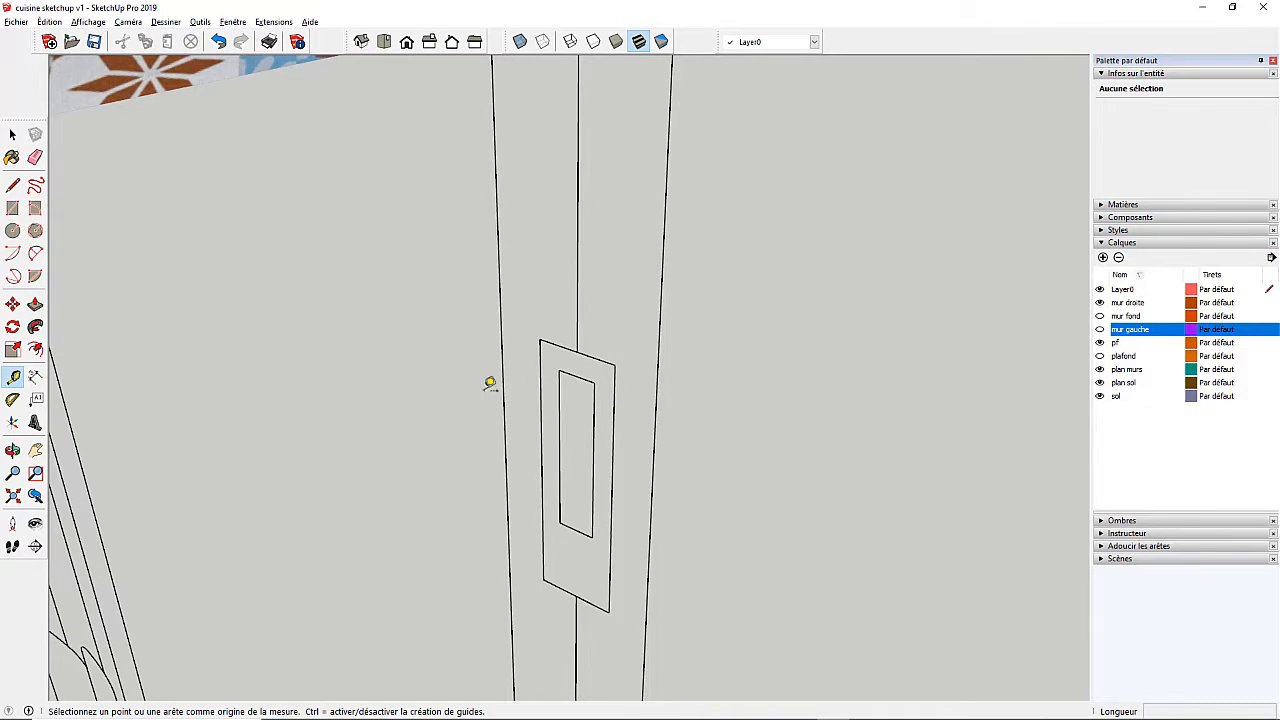
pyautogui.click(613, 357)
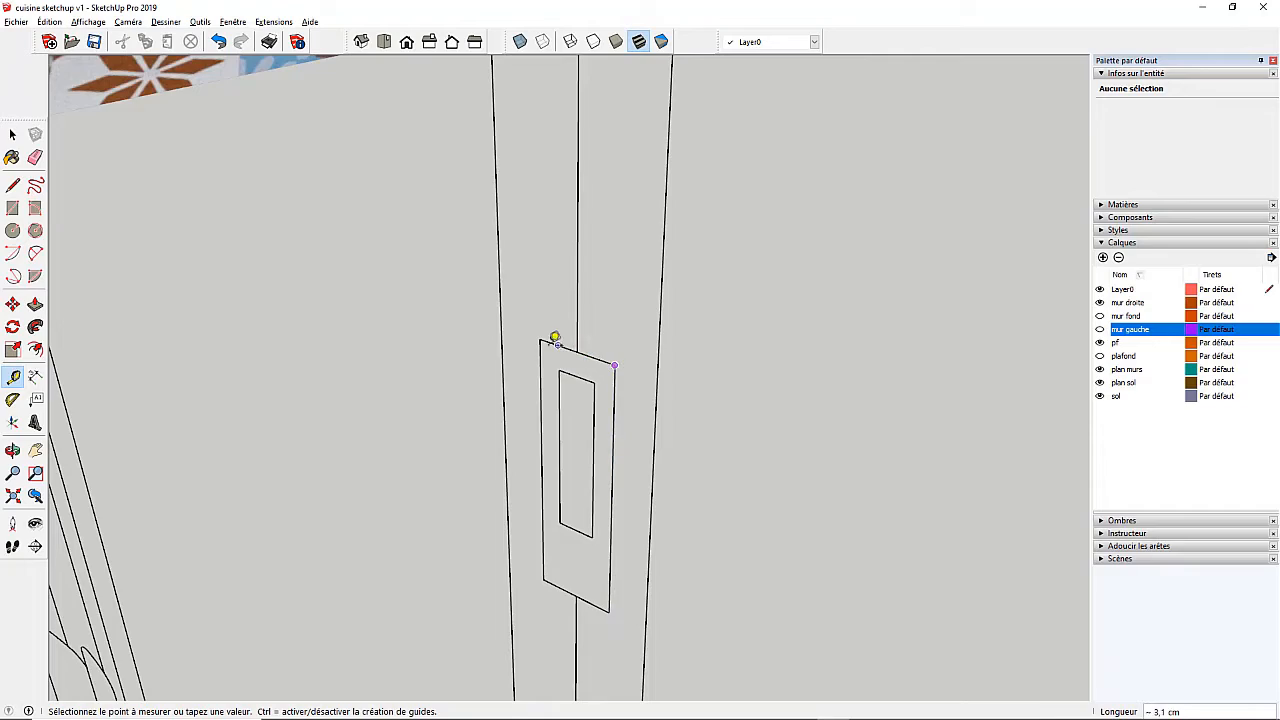
pyautogui.press('space')
pyautogui.scroll(-6, 578, 300)
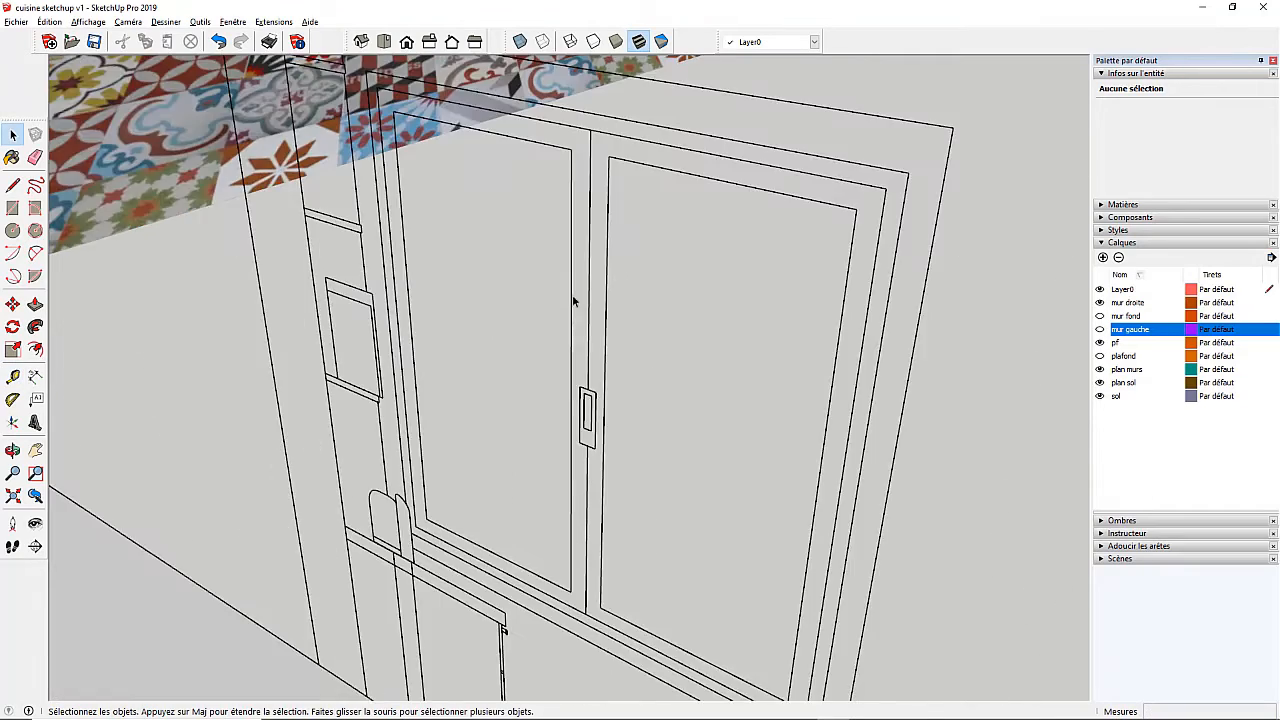
pyautogui.moveTo(581, 300); pyautogui.dragTo(626, 414, button='middle')
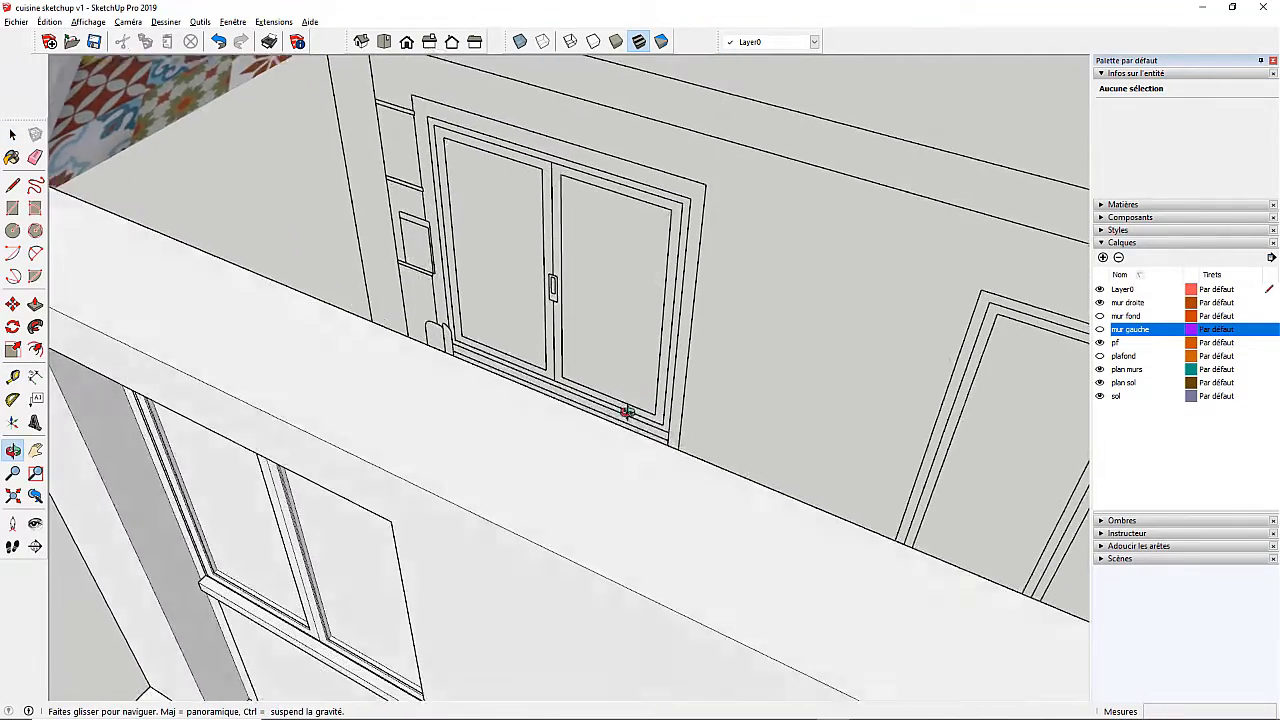
pyautogui.scroll(6, 626, 414)
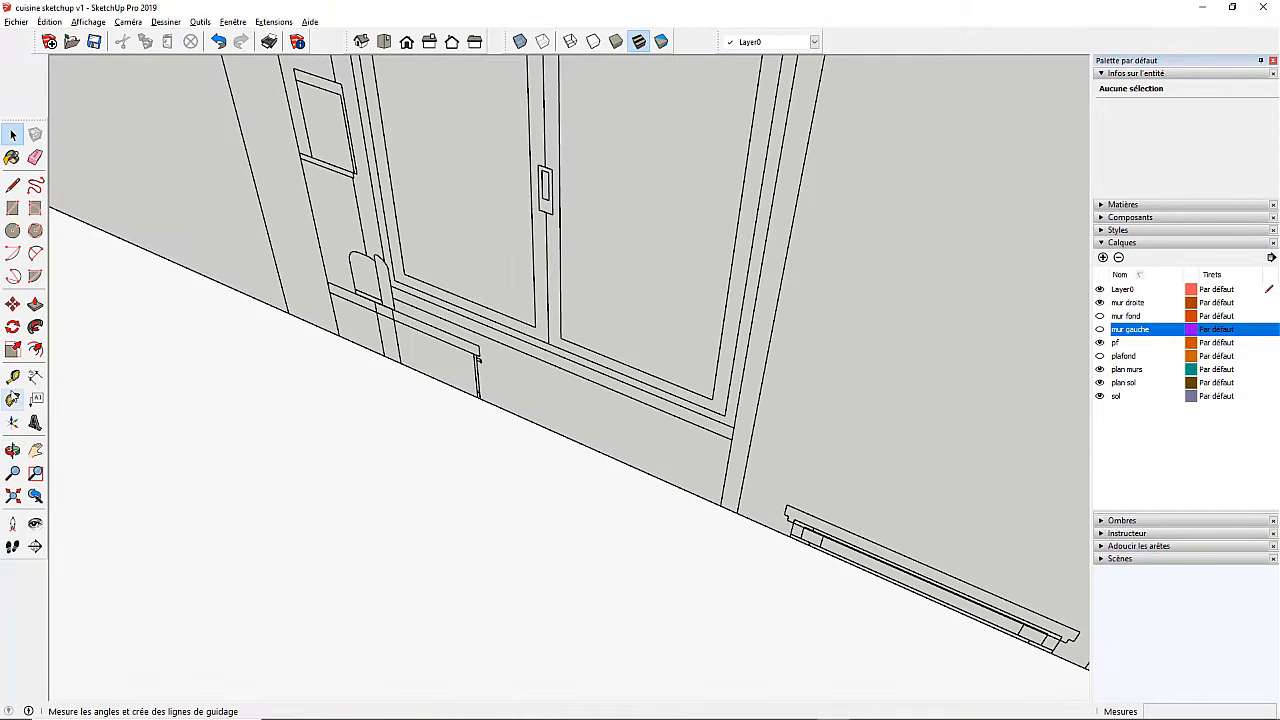
pyautogui.click(12, 376)
pyautogui.click(567, 349)
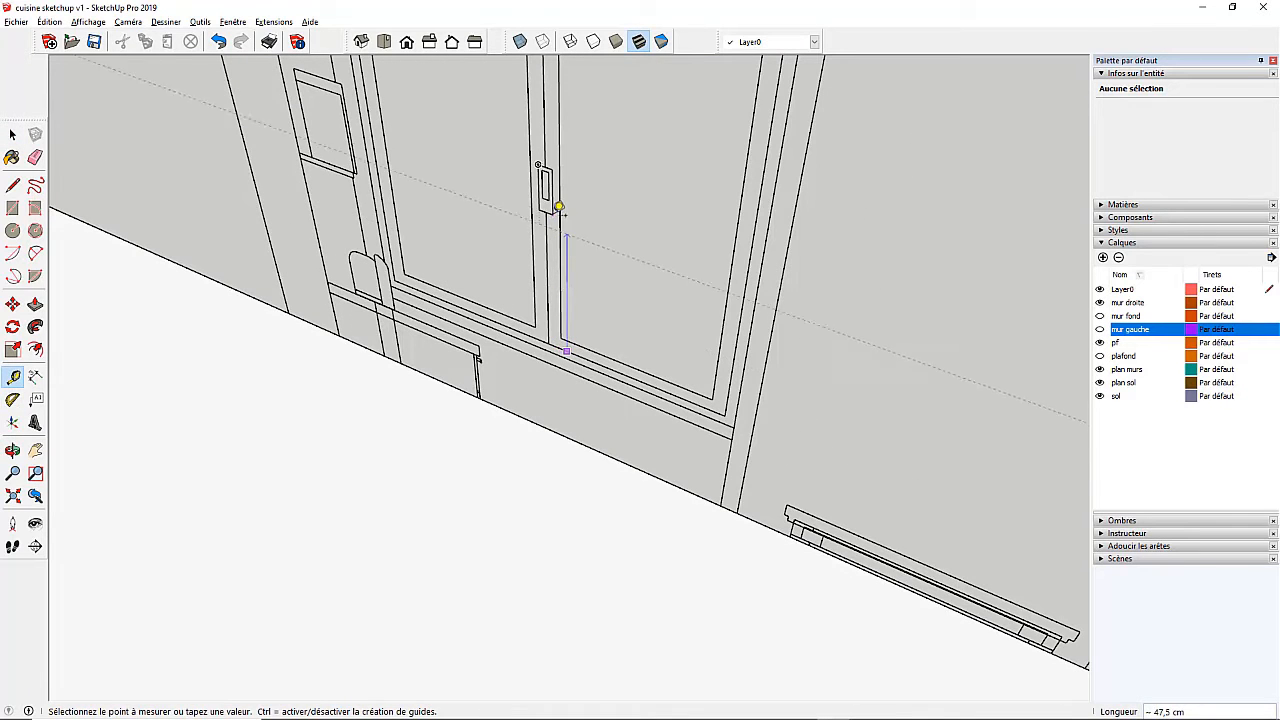
pyautogui.press('space')
# Trace the window handle on the elevation with a 14 by 4.2 cm plate rectangle and an 8.6 by 2 cm inner rectangle
pyautogui.scroll(-6, 584, 180)
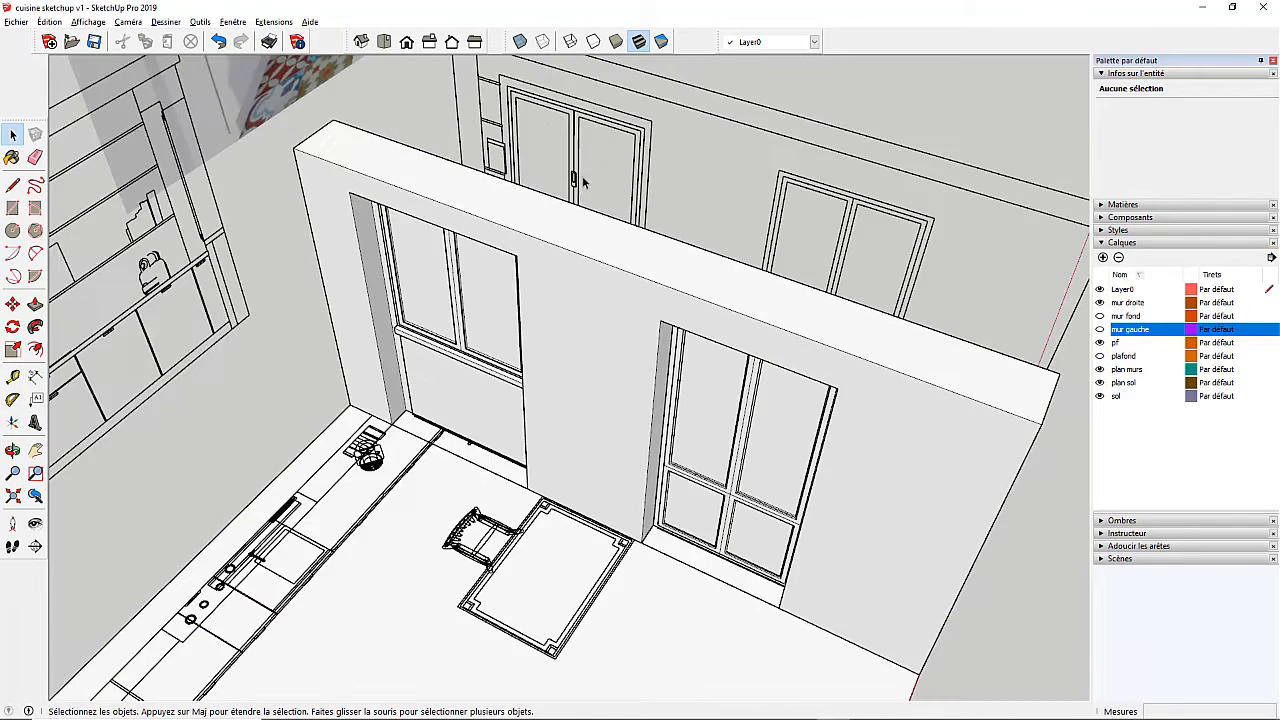
pyautogui.moveTo(650, 230); pyautogui.dragTo(1038, 172, button='middle')
pyautogui.moveTo(433, 384); pyautogui.dragTo(645, 378, button='middle')
pyautogui.scroll(2, 253, 292)
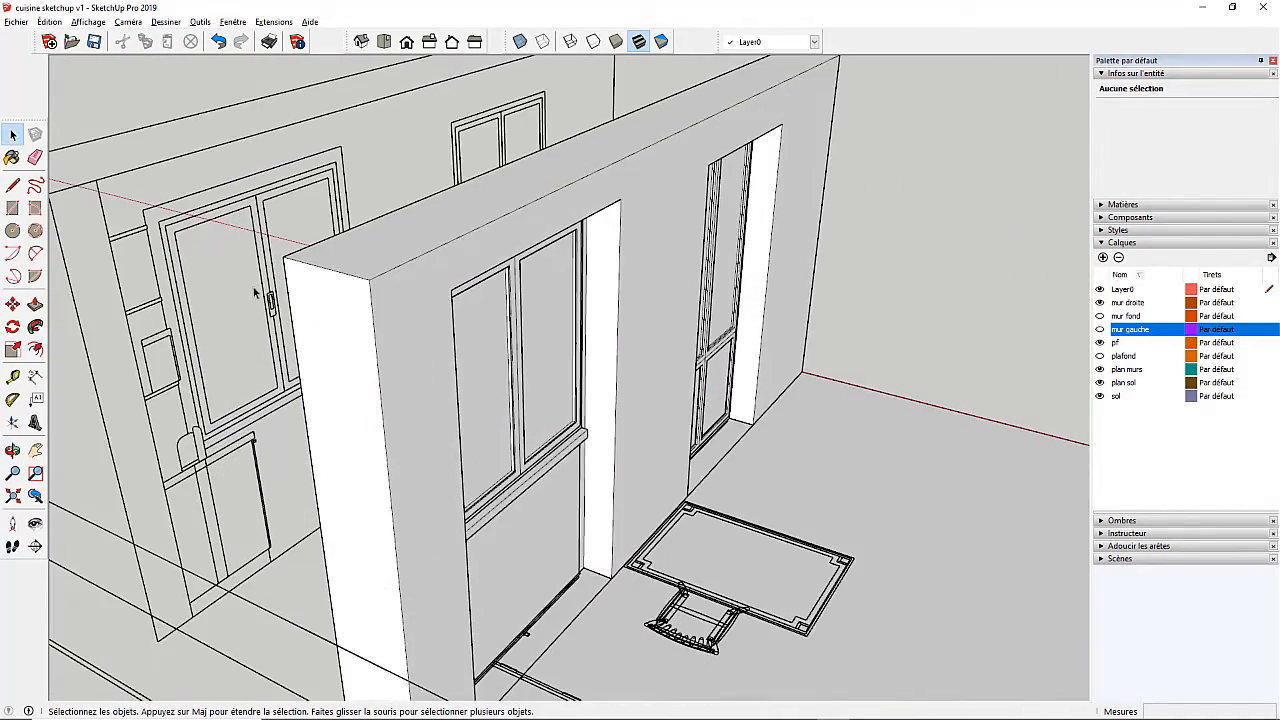
pyautogui.moveTo(450, 410); pyautogui.dragTo(16, 440, button='middle')
pyautogui.scroll(-4, 160, 455)
pyautogui.moveTo(315, 431); pyautogui.dragTo(366, 314, button='middle')
pyautogui.scroll(12, 372, 316)
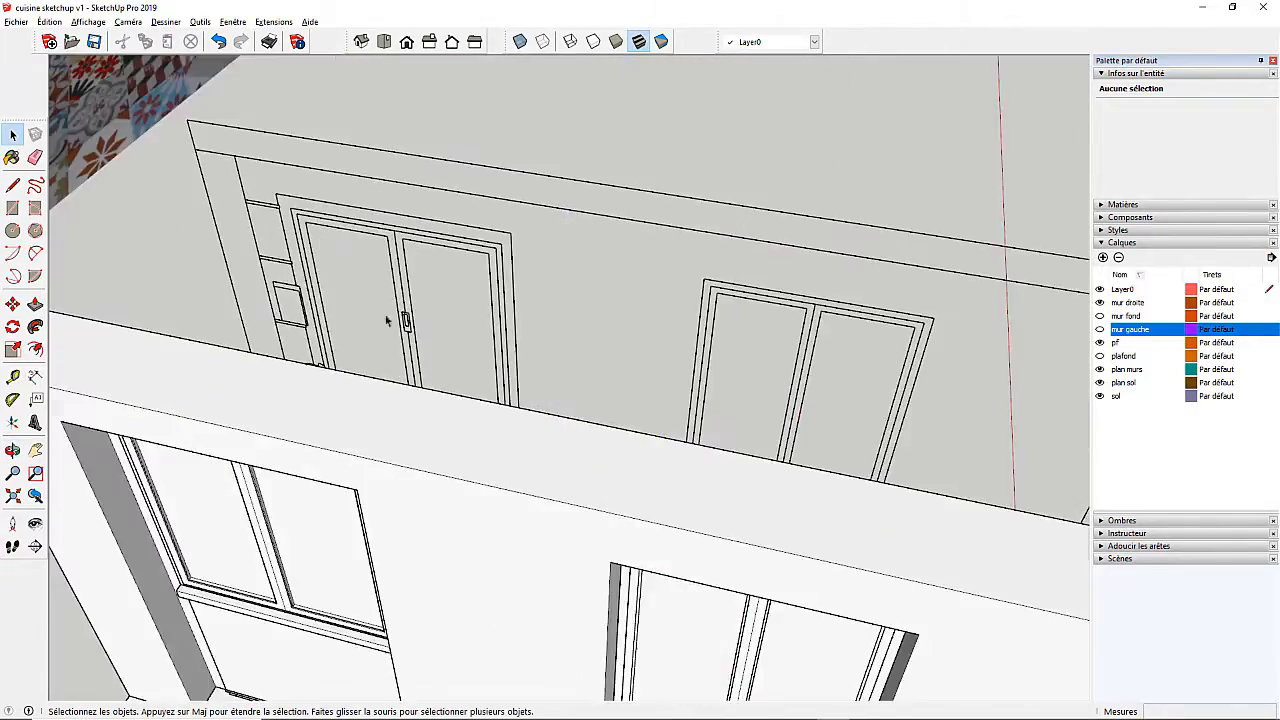
pyautogui.click(13, 208)
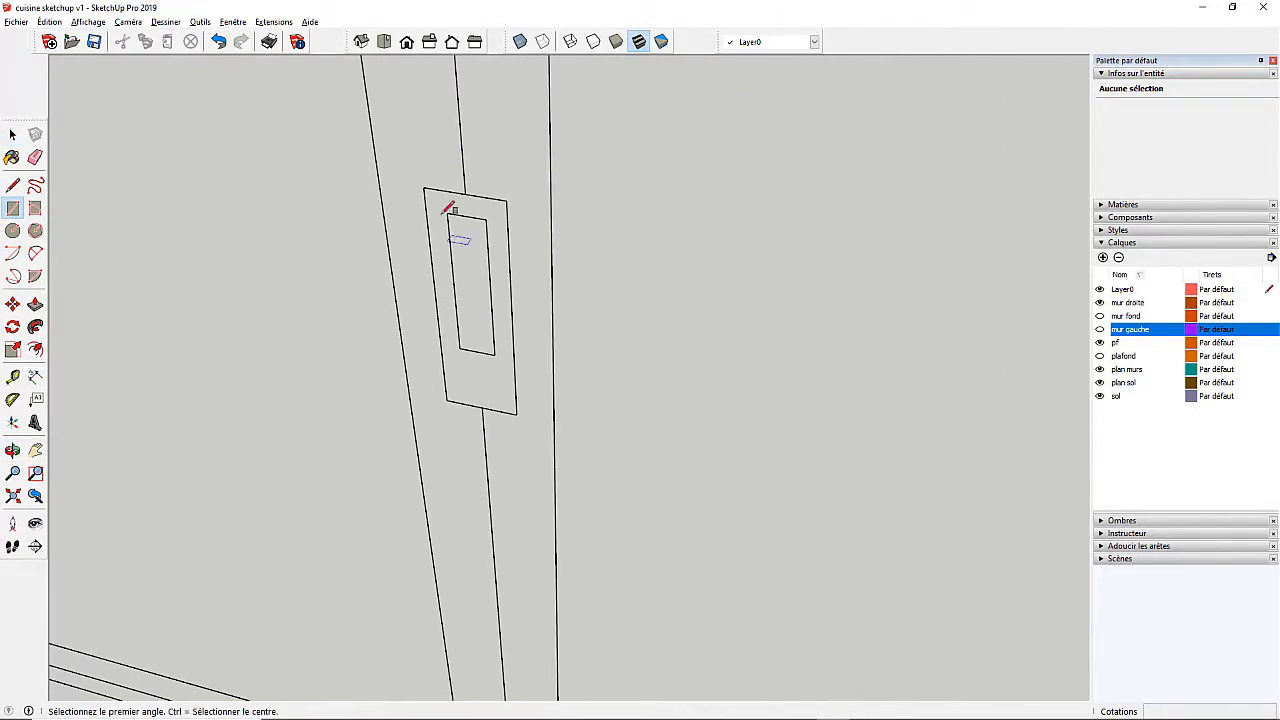
pyautogui.click(424, 186)
pyautogui.click(518, 411)
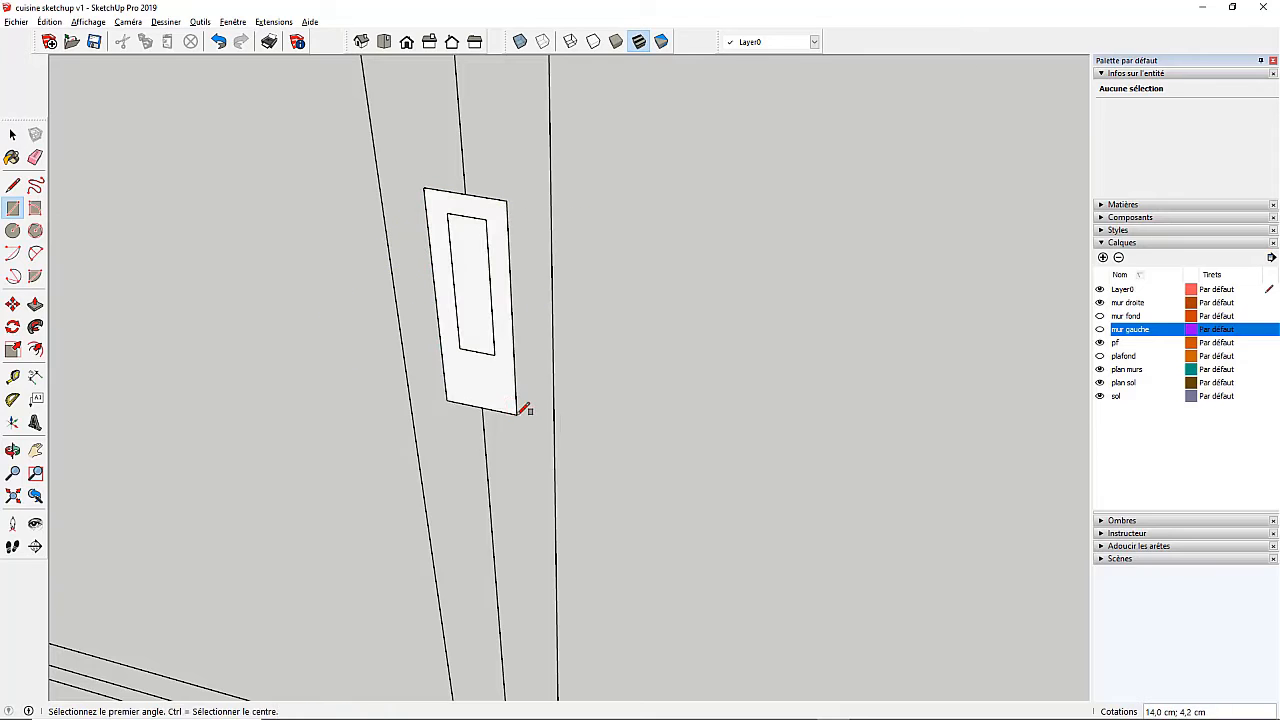
pyautogui.click(447, 213)
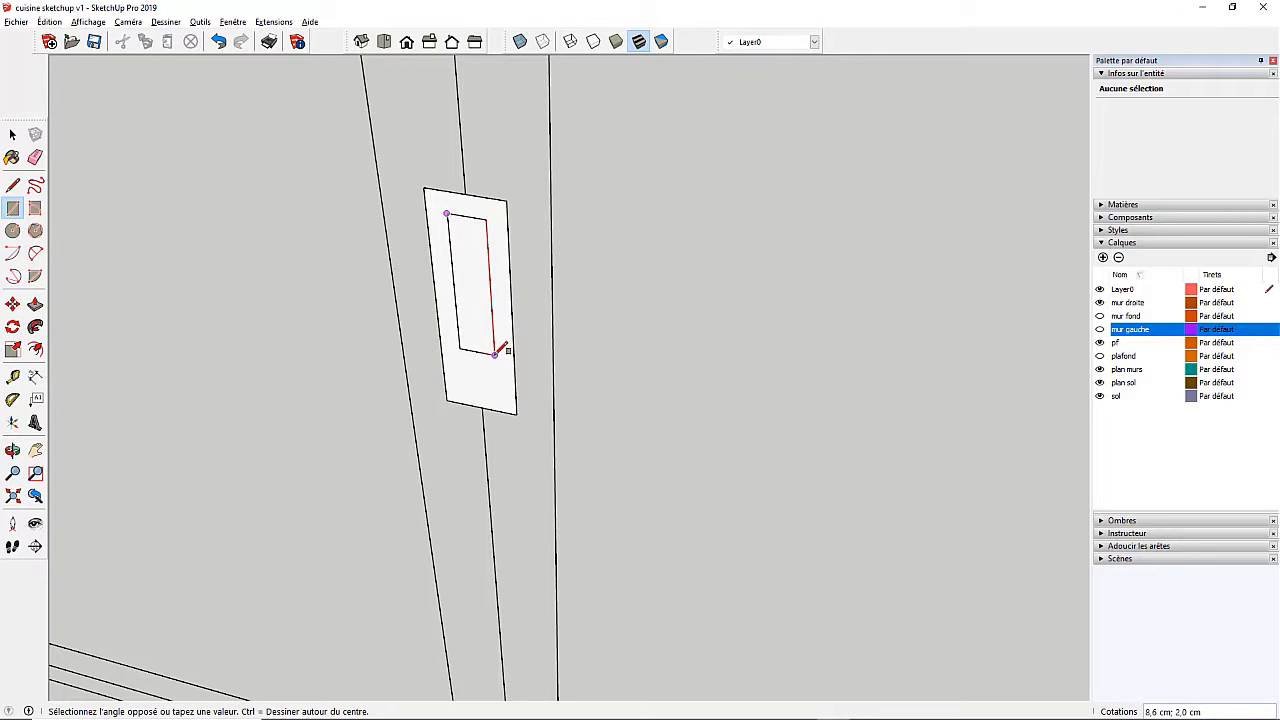
pyautogui.click(495, 352)
# Move both handle rectangles from the elevation onto the modelled left window, matching the upper inner corner of the right sash frame
pyautogui.click(12, 134)
pyautogui.moveTo(399, 141); pyautogui.dragTo(588, 464)
pyautogui.moveTo(588, 464); pyautogui.dragTo(436, 306, button='middle')
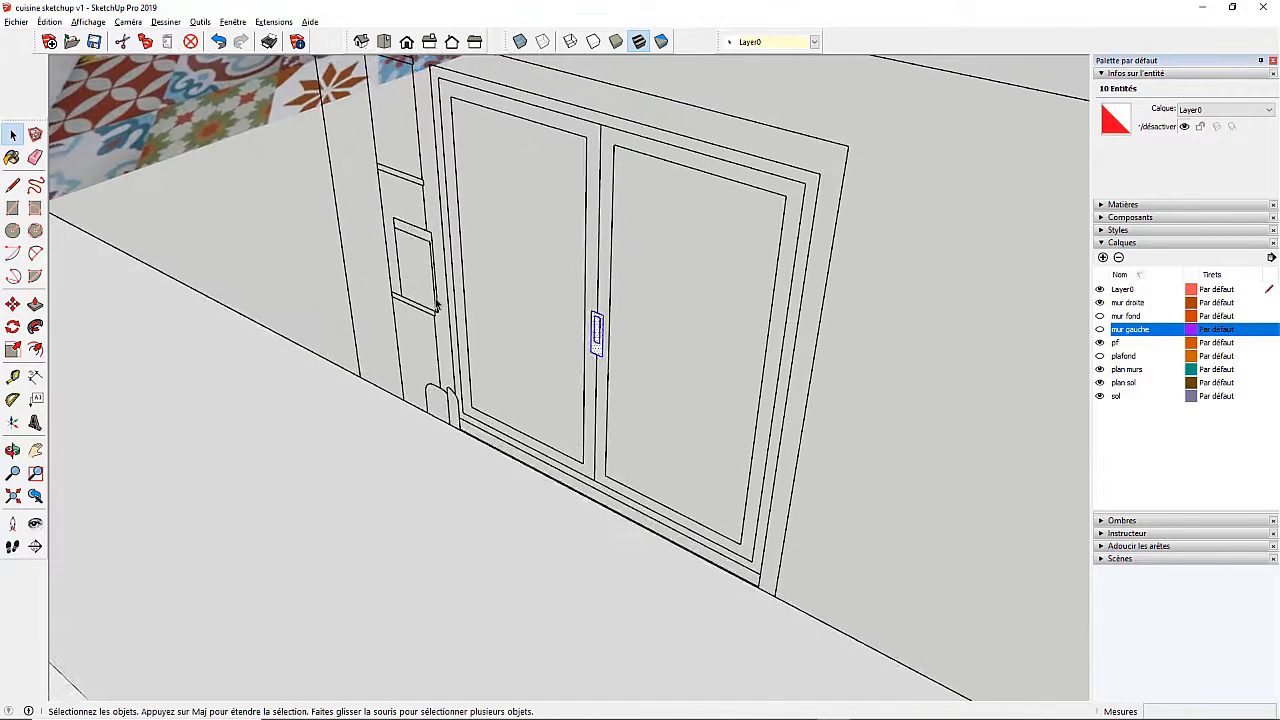
pyautogui.scroll(-5, 436, 306)
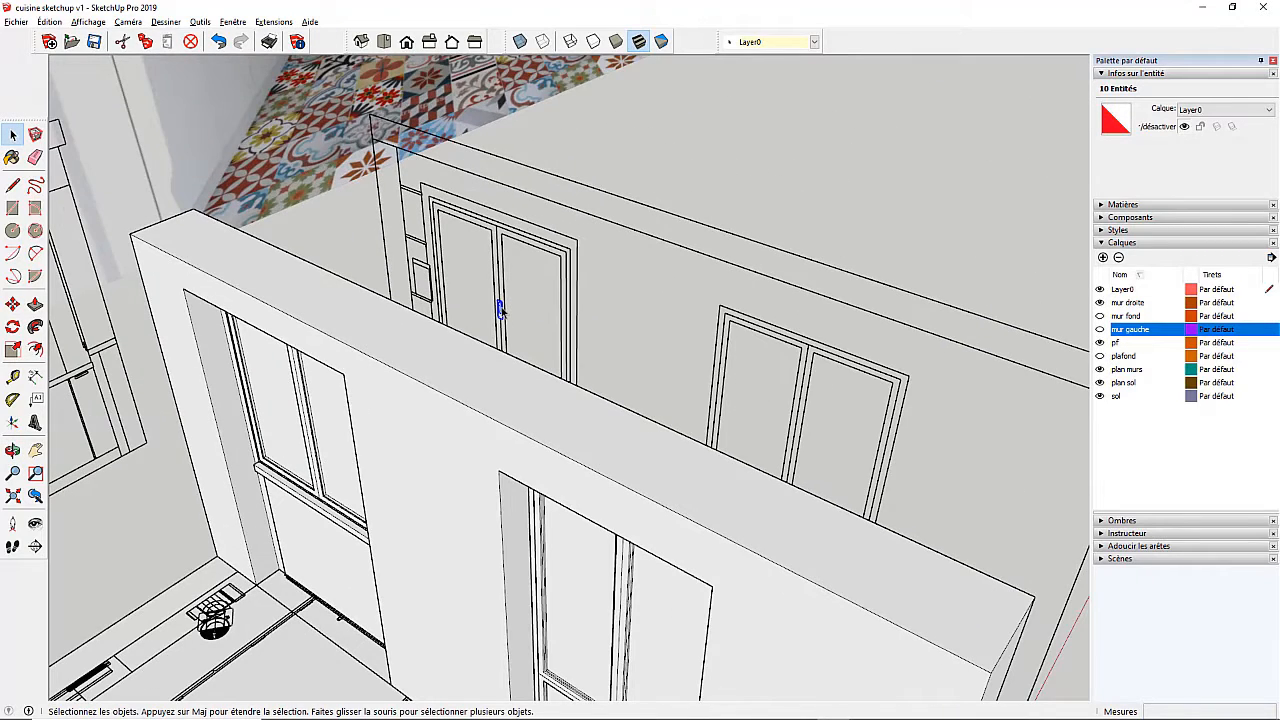
pyautogui.click(12, 303)
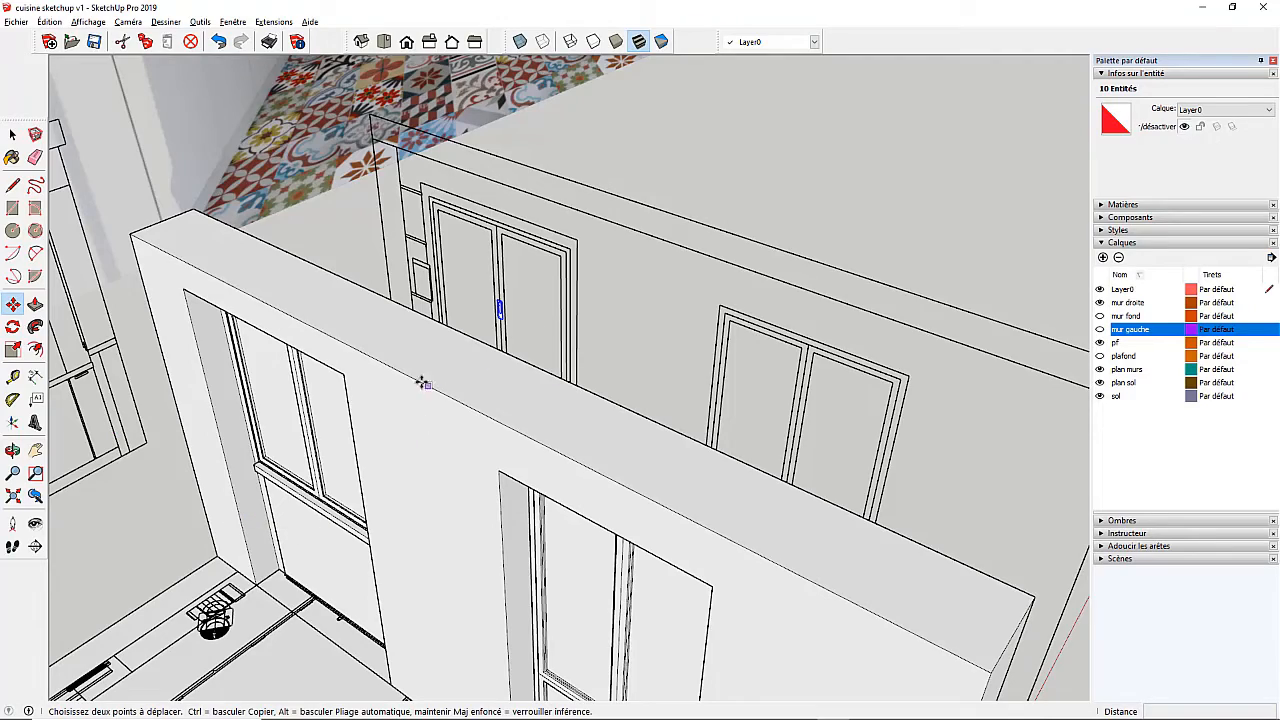
pyautogui.scroll(2, 271, 371)
pyautogui.moveTo(322, 383); pyautogui.dragTo(355, 308, button='middle')
pyautogui.scroll(5, 385, 288)
pyautogui.scroll(-2, 386, 285)
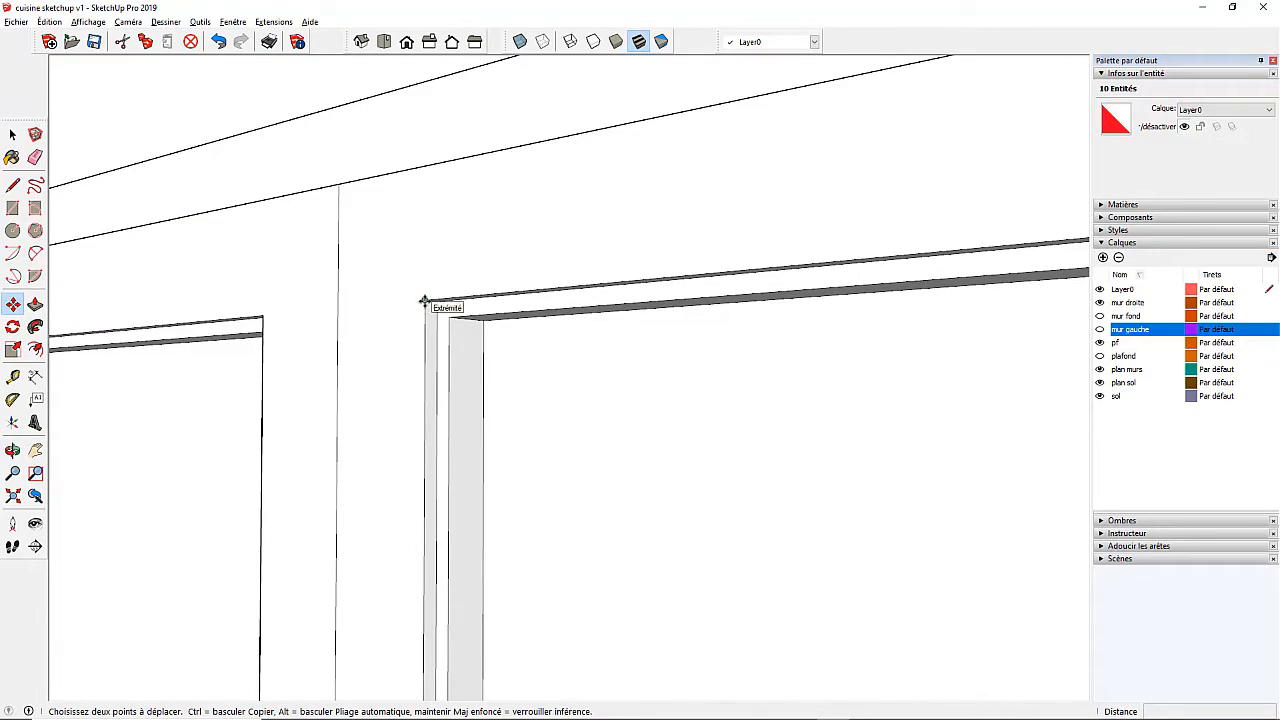
pyautogui.scroll(-2, 338, 498)
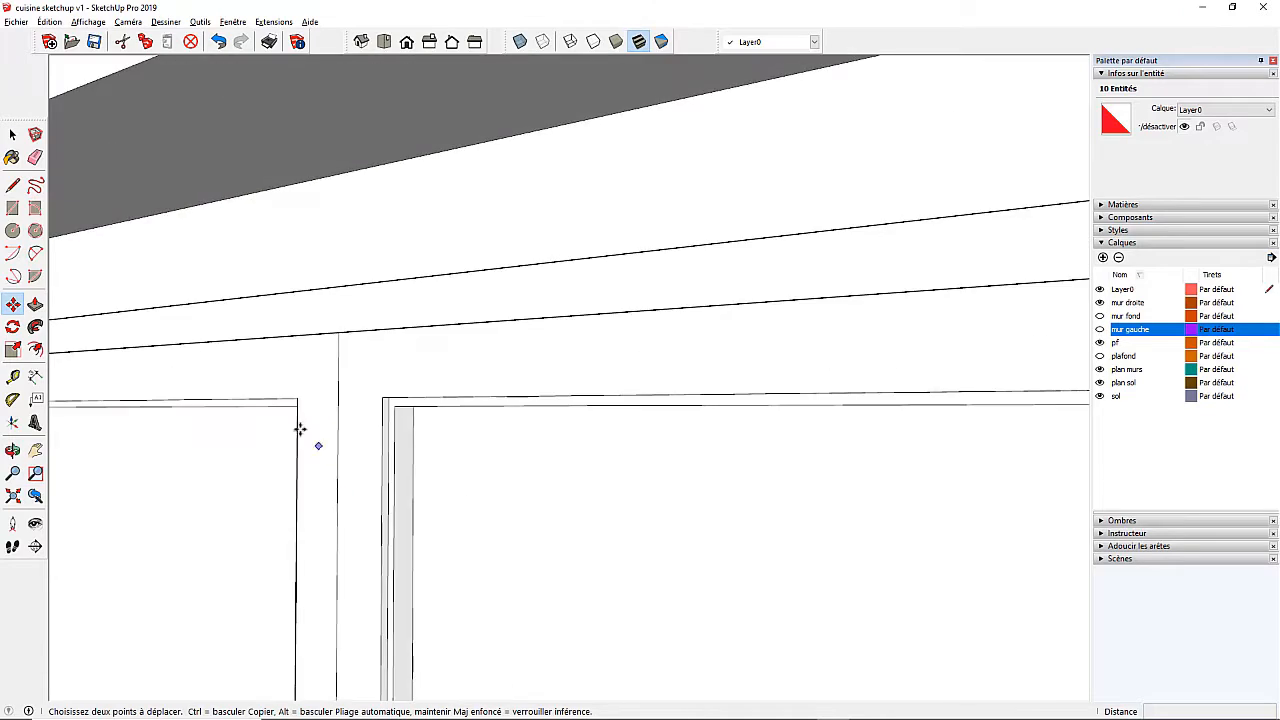
pyautogui.scroll(-3, 300, 430)
pyautogui.scroll(-3, 269, 416)
pyautogui.scroll(-3, 248, 380)
pyautogui.moveTo(262, 385); pyautogui.dragTo(308, 622, button='middle')
pyautogui.scroll(3, 415, 340)
pyautogui.scroll(-3, 433, 319)
pyautogui.moveTo(432, 319); pyautogui.dragTo(466, 314, button='middle')
pyautogui.moveTo(309, 371); pyautogui.dragTo(188, 460, button='middle')
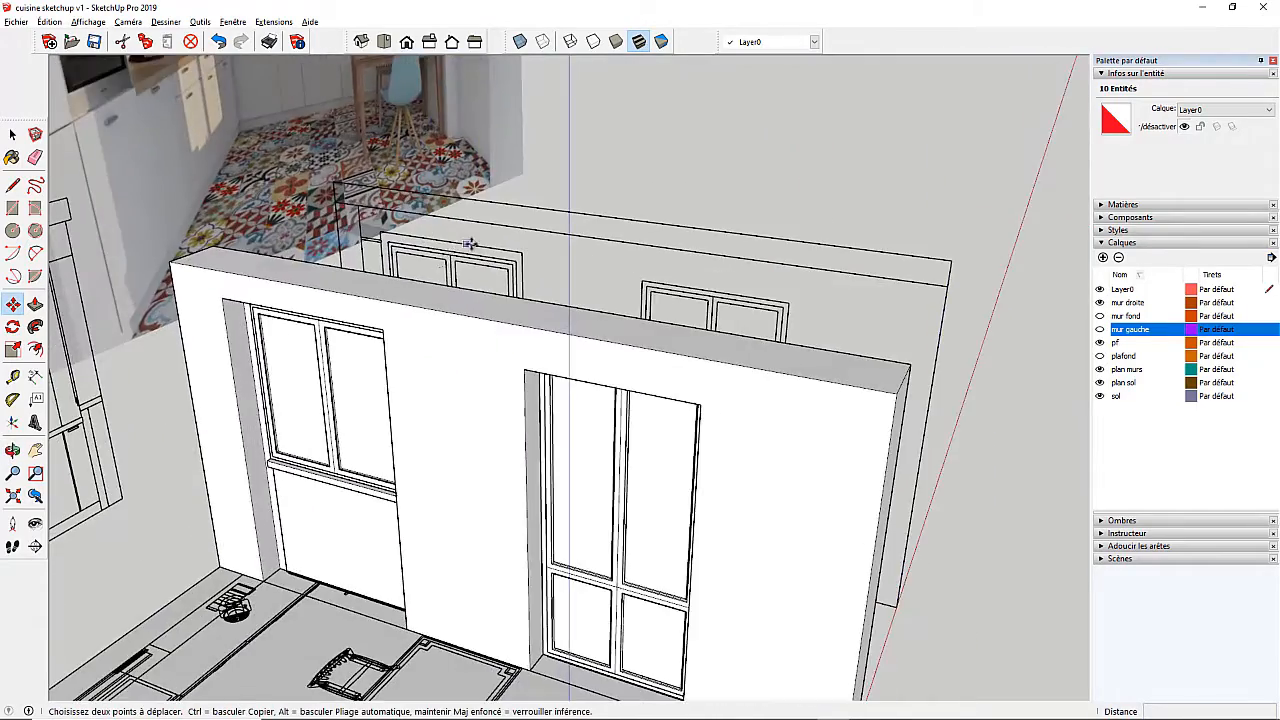
pyautogui.scroll(7, 440, 277)
pyautogui.scroll(-4, 432, 280)
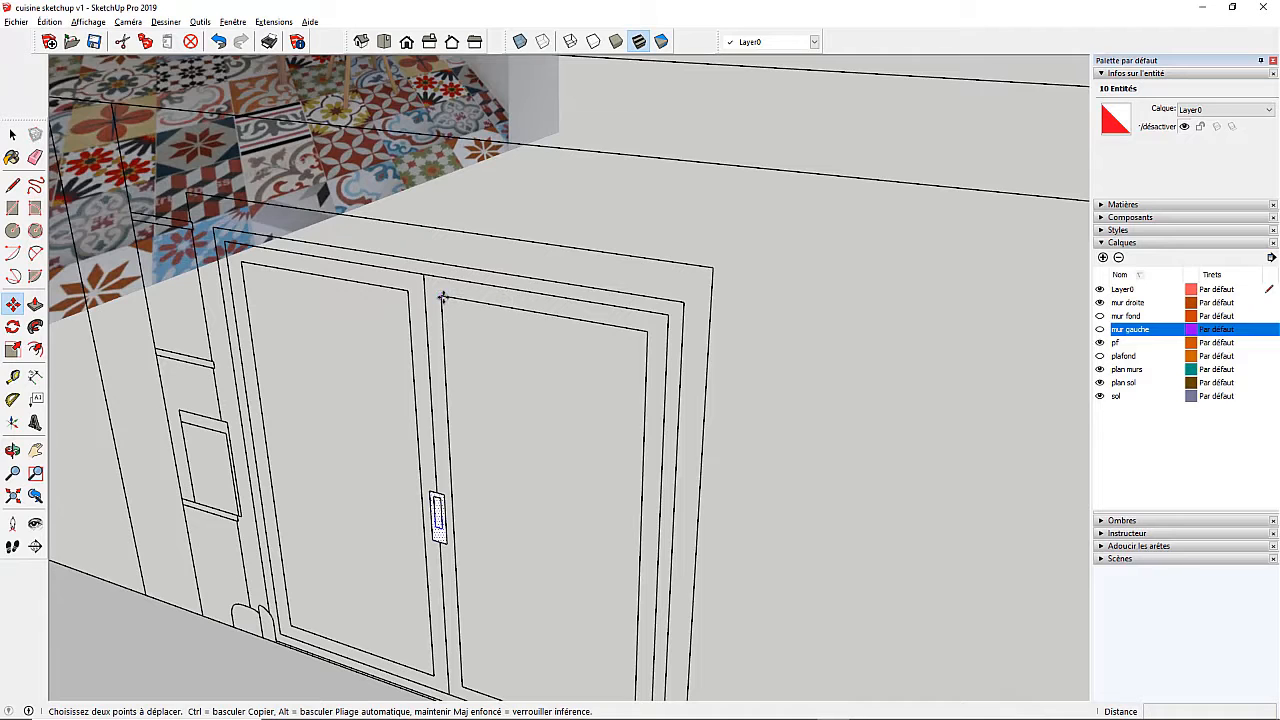
pyautogui.scroll(-5, 443, 298)
pyautogui.click(441, 295)
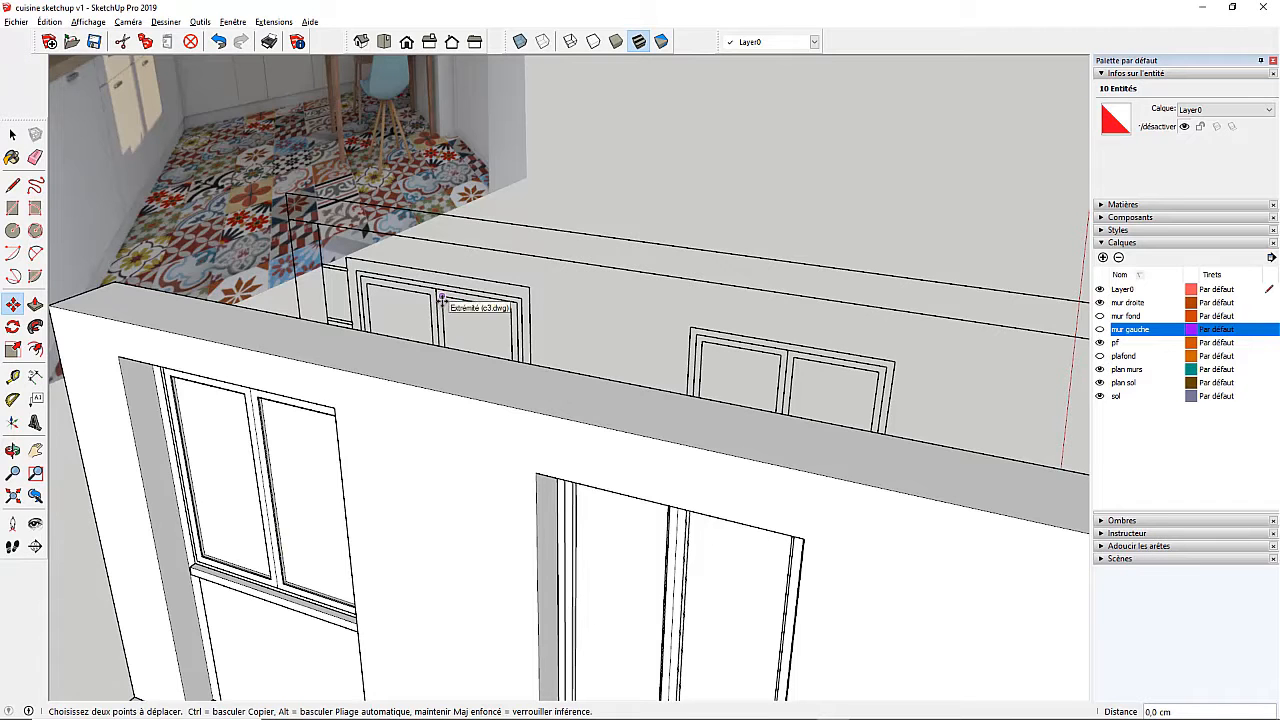
pyautogui.scroll(8, 241, 443)
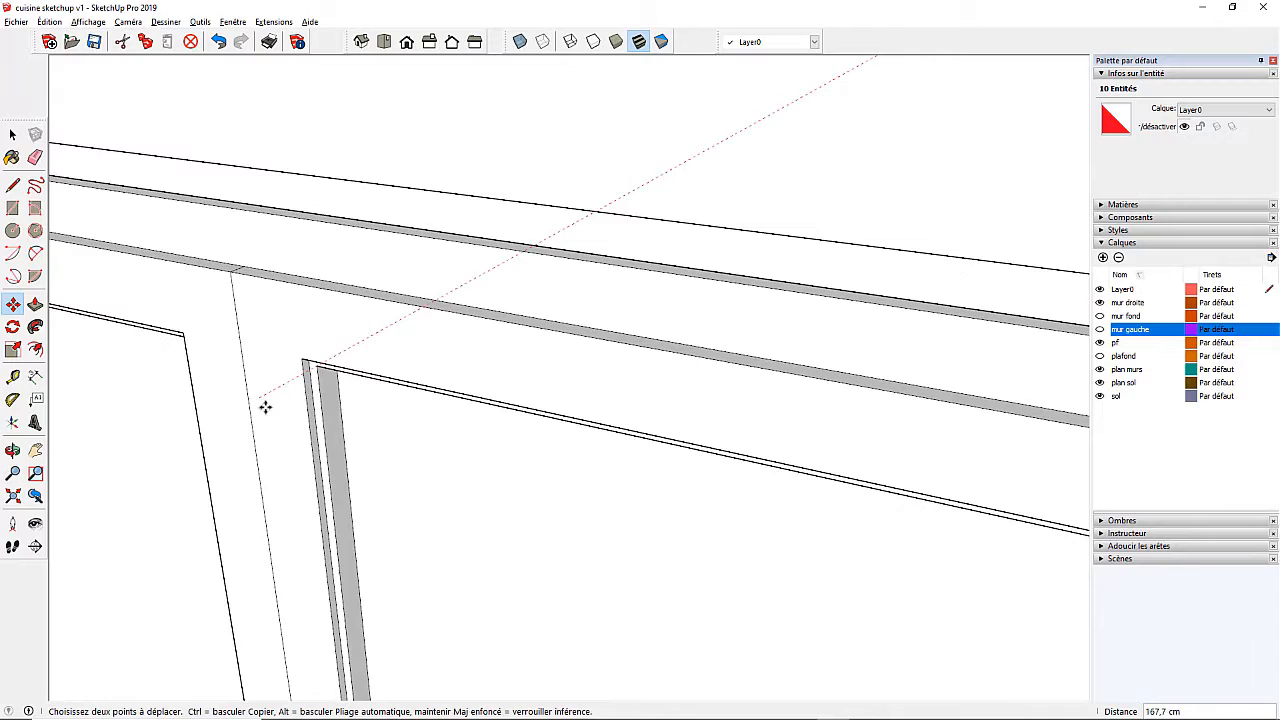
pyautogui.moveTo(265, 407); pyautogui.dragTo(386, 251, button='middle')
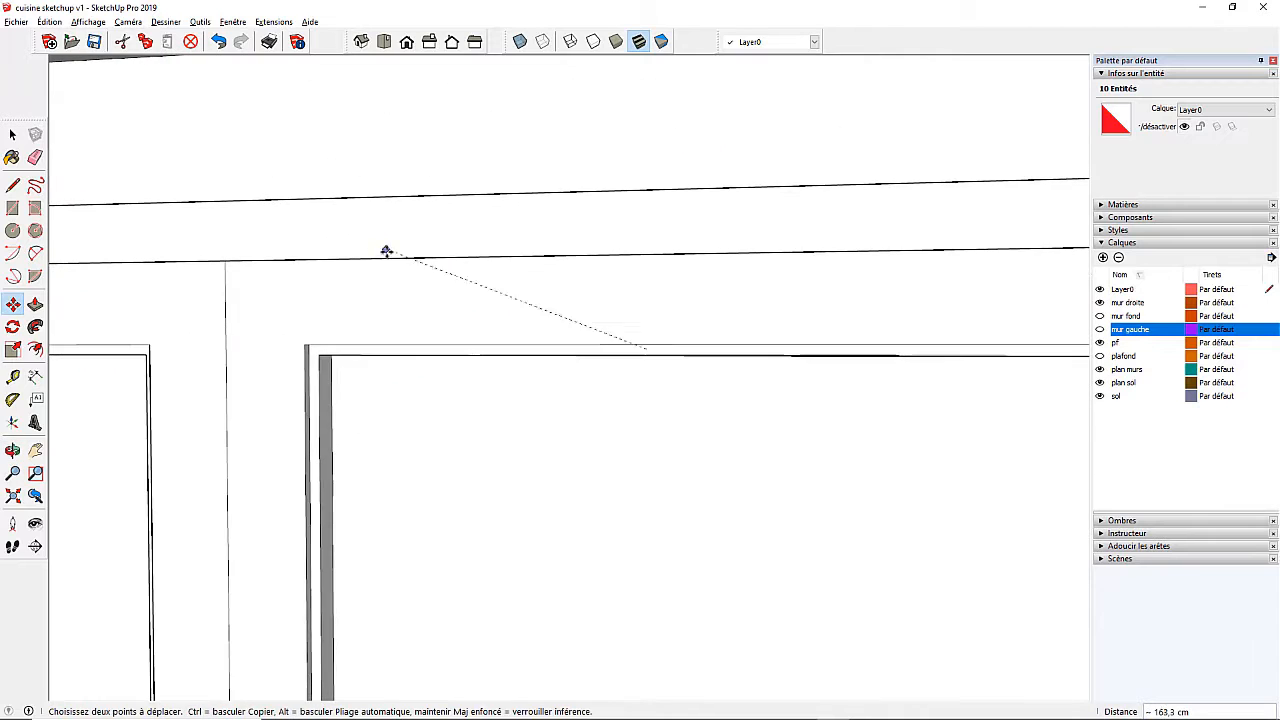
pyautogui.click(303, 345)
pyautogui.scroll(-6, 320, 305)
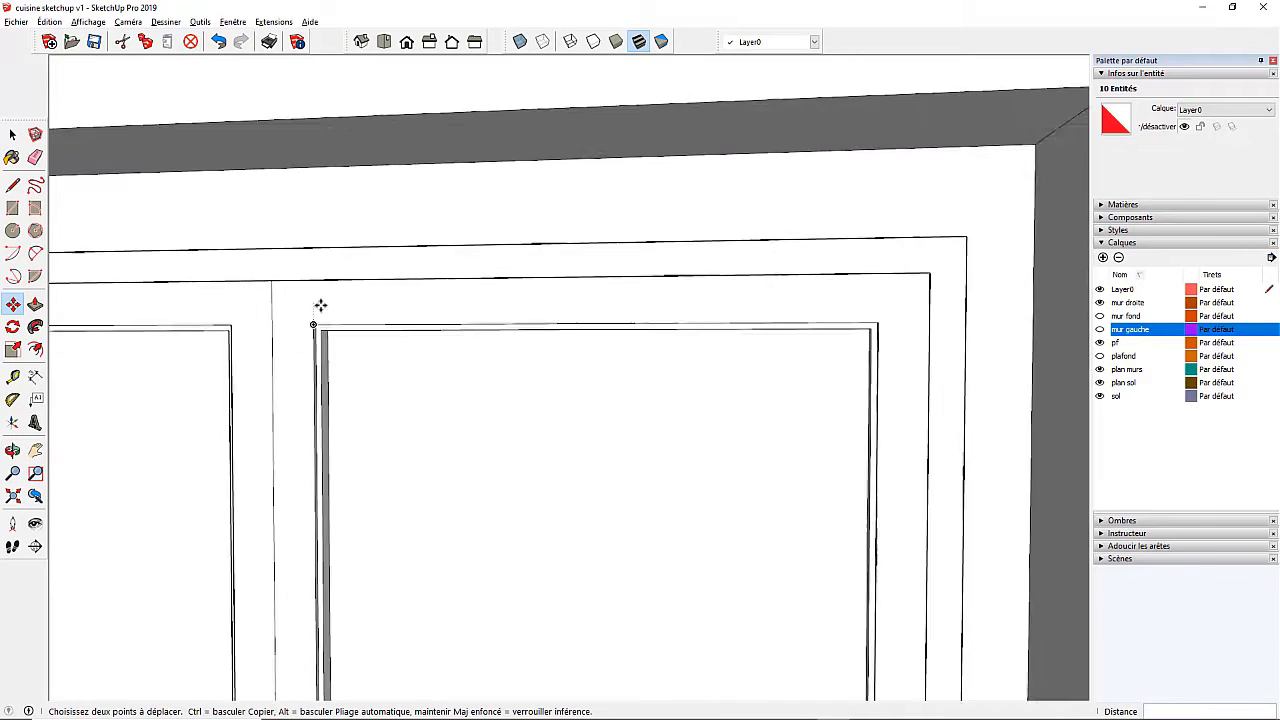
pyautogui.moveTo(300, 370); pyautogui.dragTo(266, 442, button='middle')
pyautogui.scroll(-5, 314, 483)
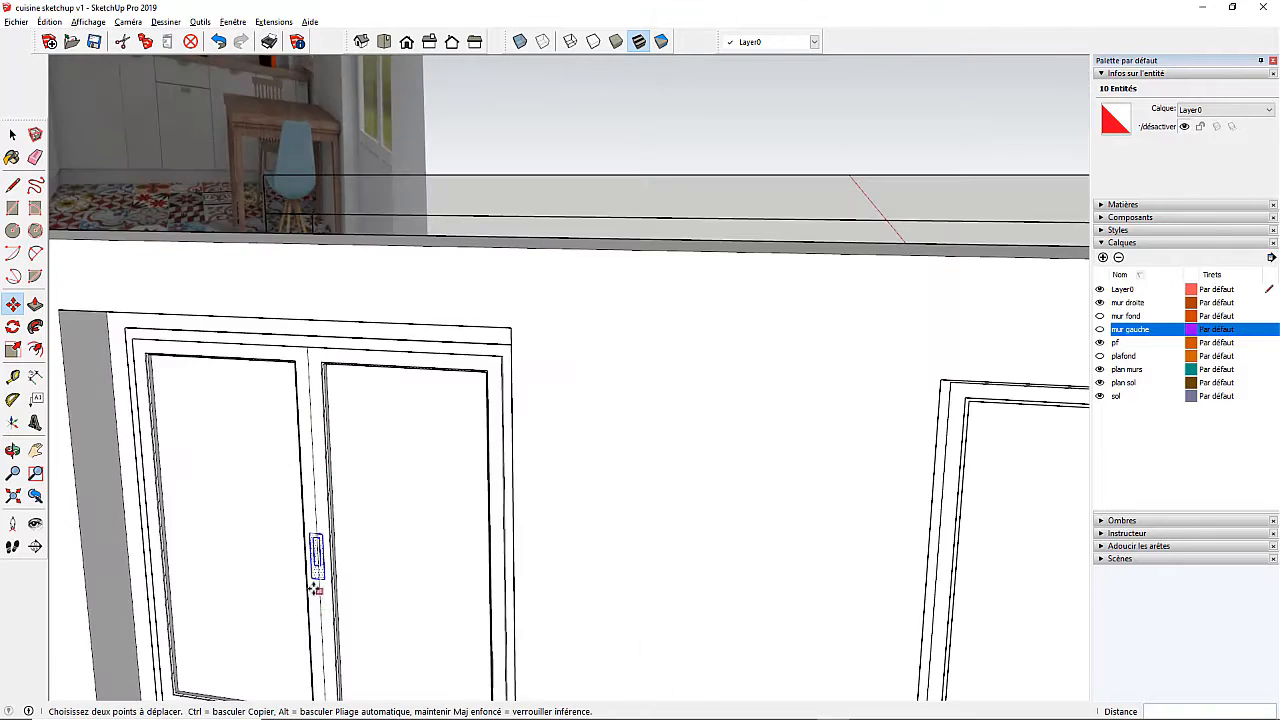
# Erase the segments of the sash joint line that cross the handle plate and its inner rectangle
pyautogui.scroll(7, 318, 507)
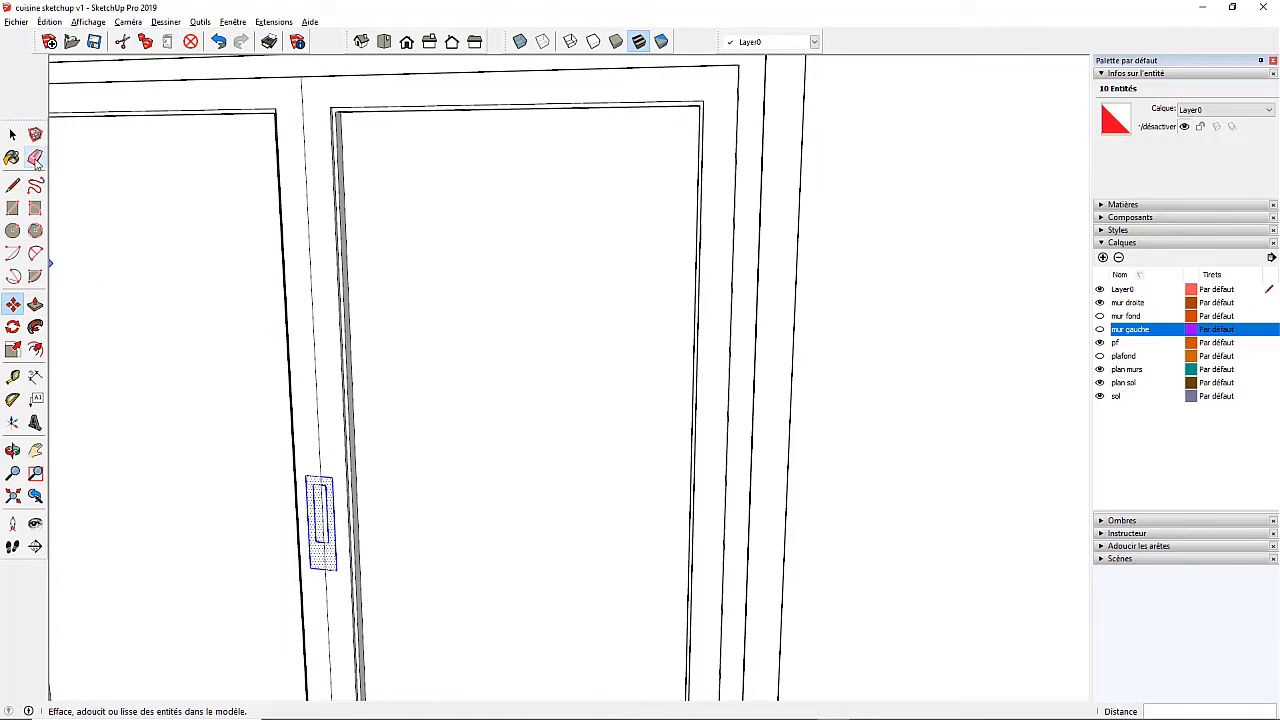
pyautogui.click(35, 158)
pyautogui.scroll(5, 318, 510)
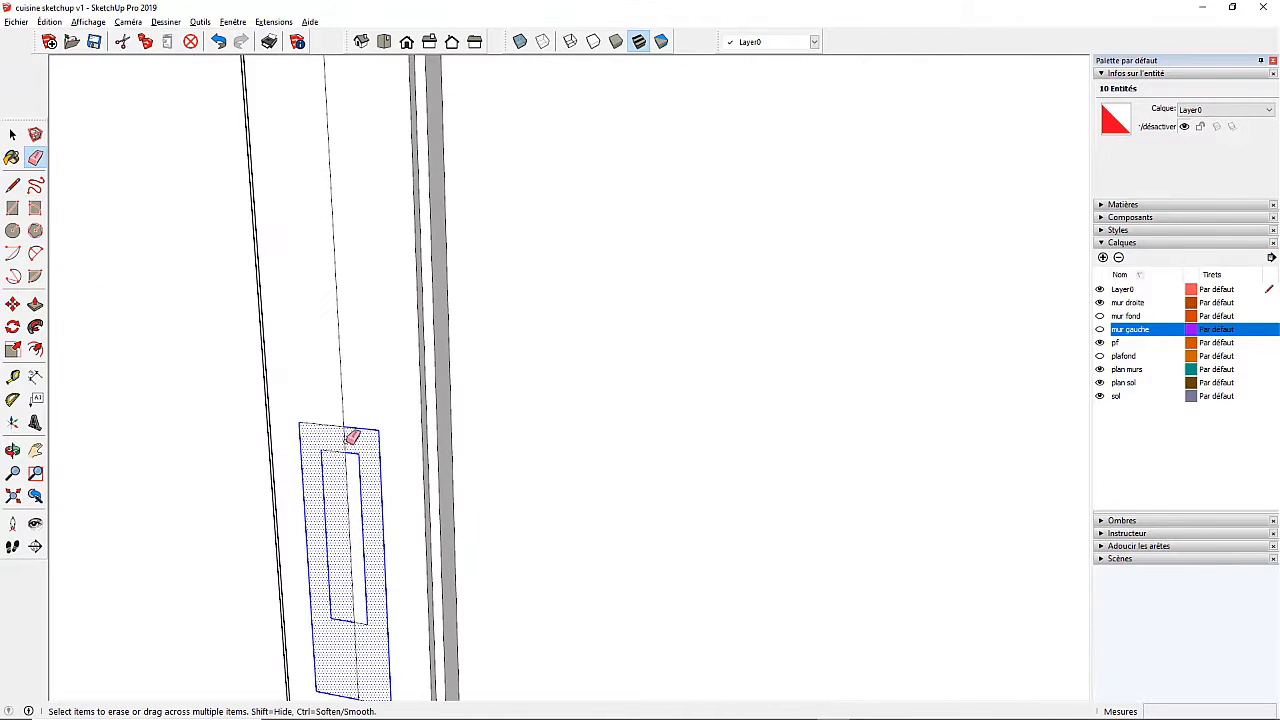
pyautogui.click(345, 443)
pyautogui.click(345, 486)
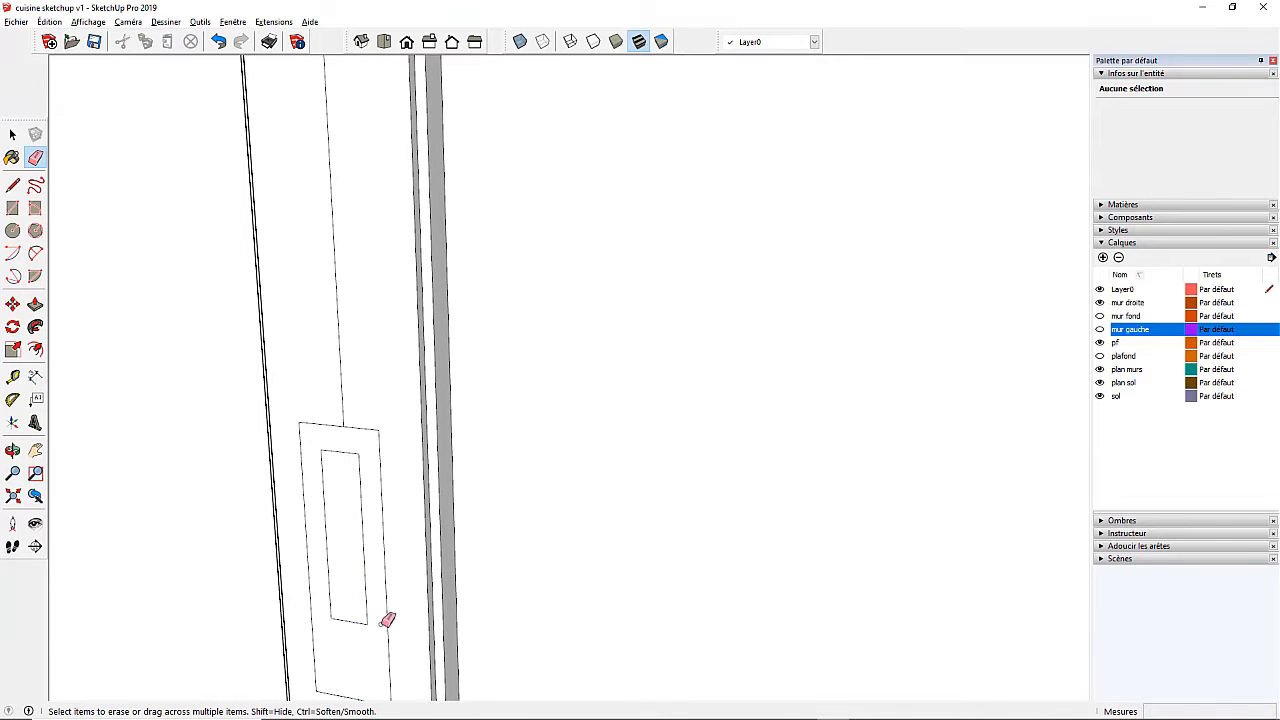
pyautogui.scroll(-4, 403, 517)
pyautogui.scroll(6, 357, 494)
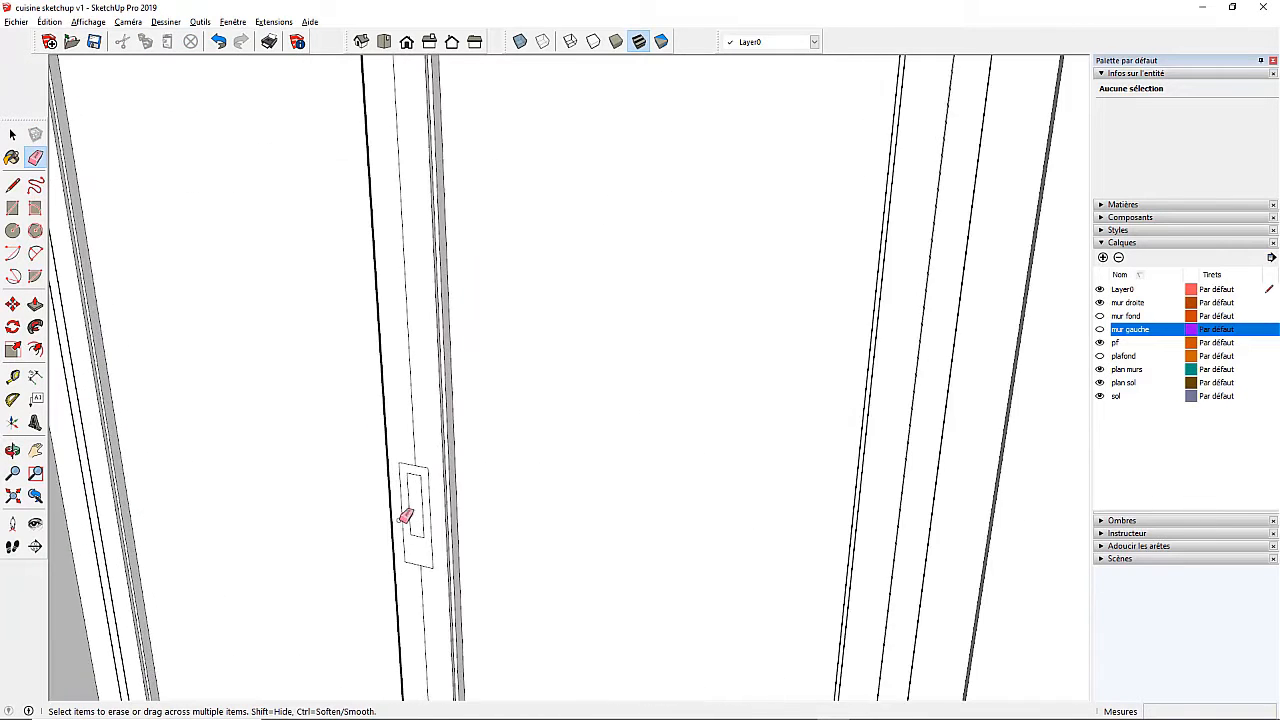
pyautogui.scroll(5, 405, 517)
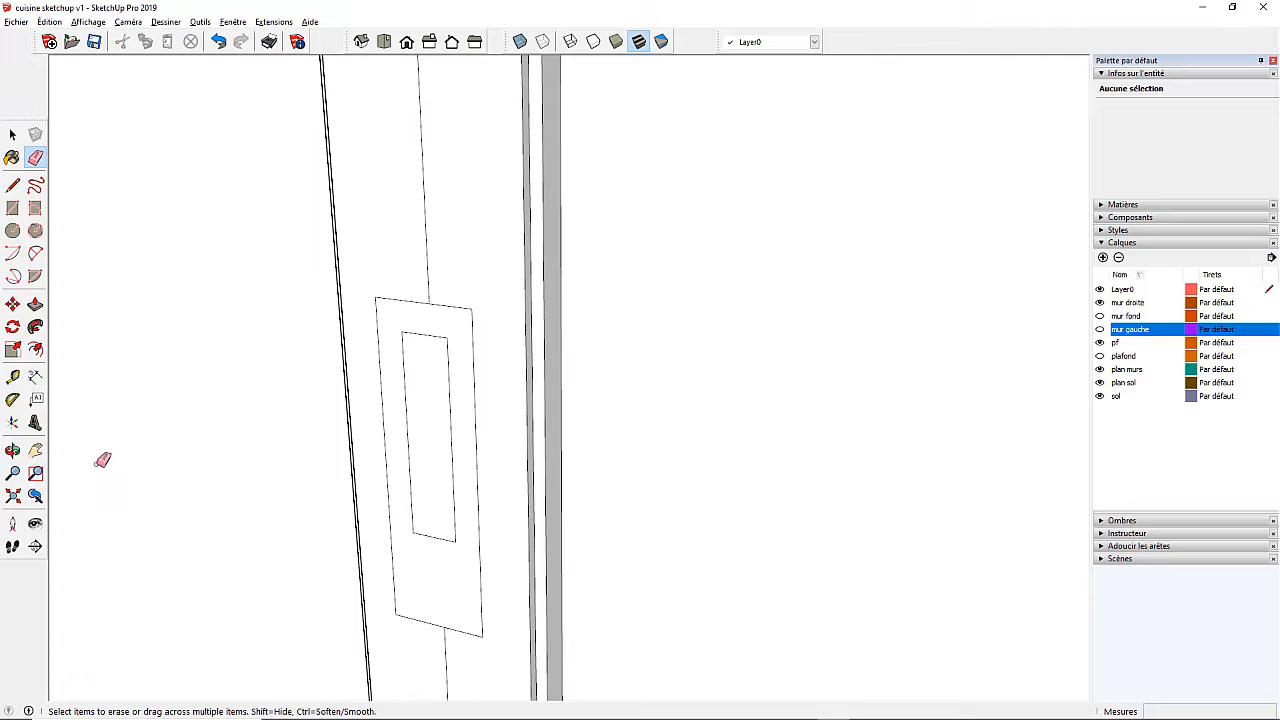
# Draw a 2 cm horizontal line across the handle's inner rectangle near its upper end, splitting off a small square
pyautogui.click(12, 186)
pyautogui.moveTo(387, 412)
pyautogui.mouseDown(button='middle')
pyautogui.moveTo(473, 344)
pyautogui.moveTo(433, 375)
pyautogui.mouseUp(button='middle')
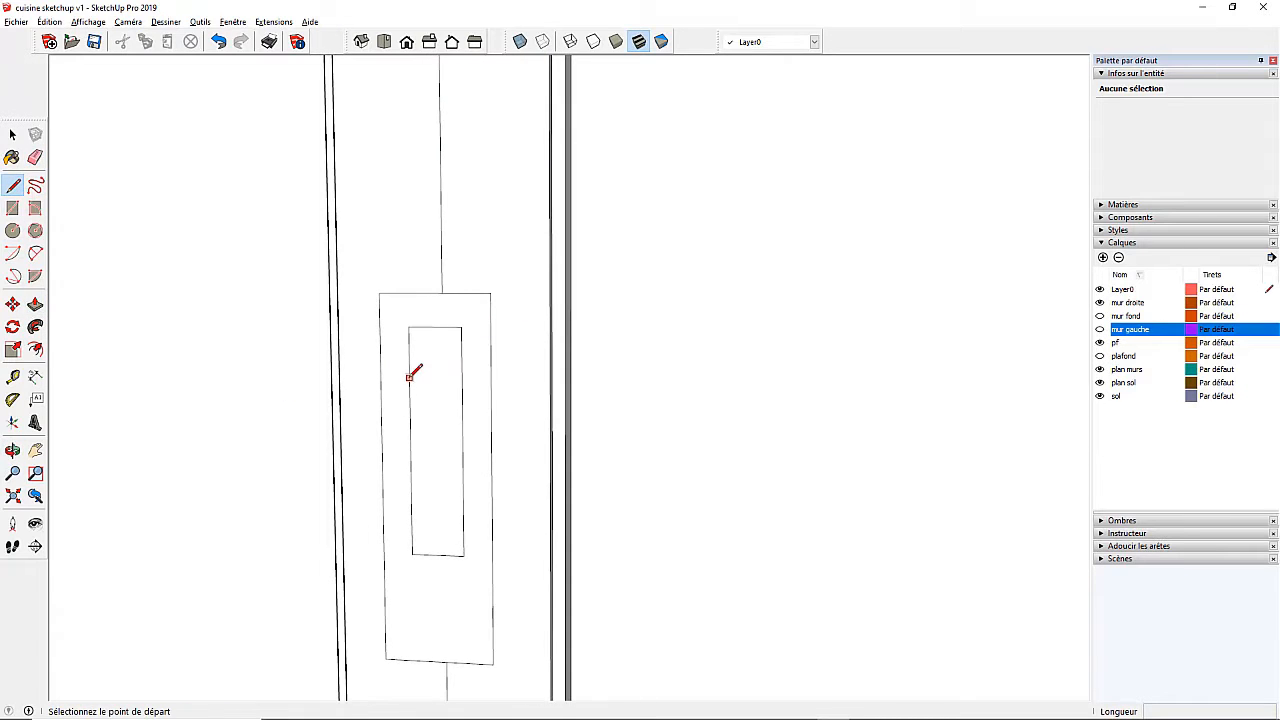
pyautogui.click(409, 377)
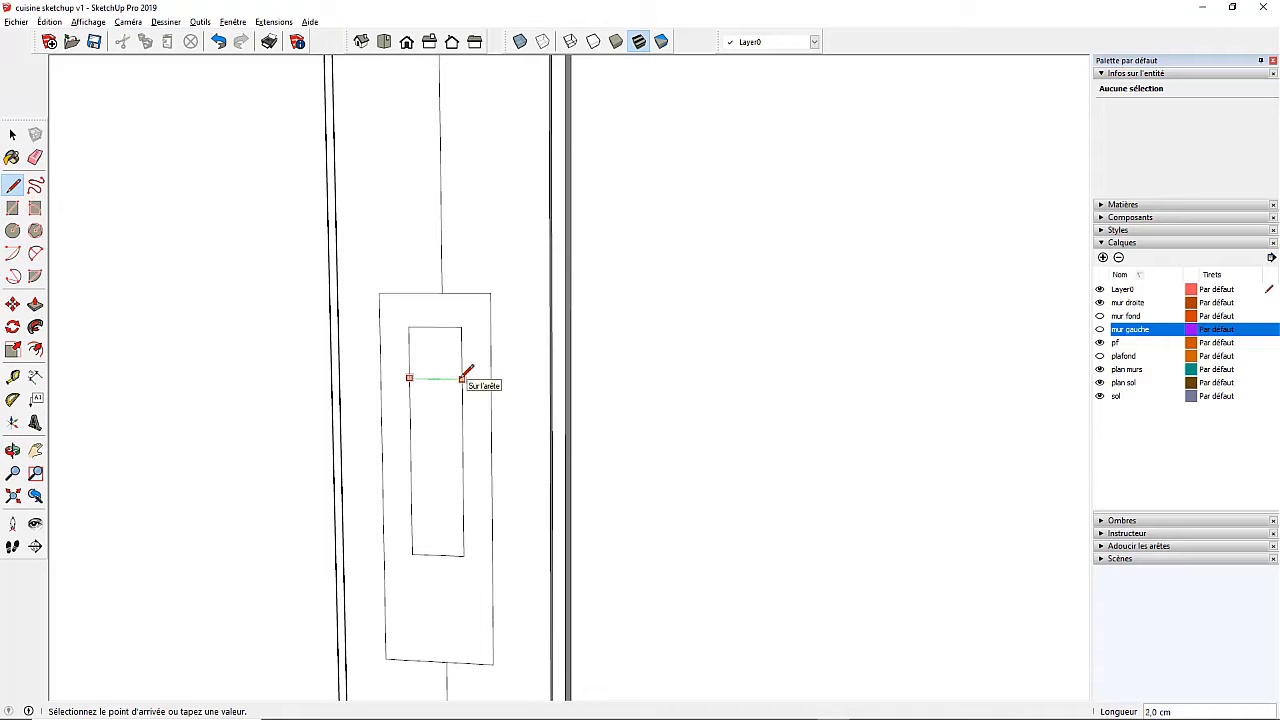
pyautogui.moveTo(462, 398)
pyautogui.mouseDown(button='middle')
pyautogui.moveTo(331, 406)
pyautogui.moveTo(441, 349)
pyautogui.mouseUp(button='middle')
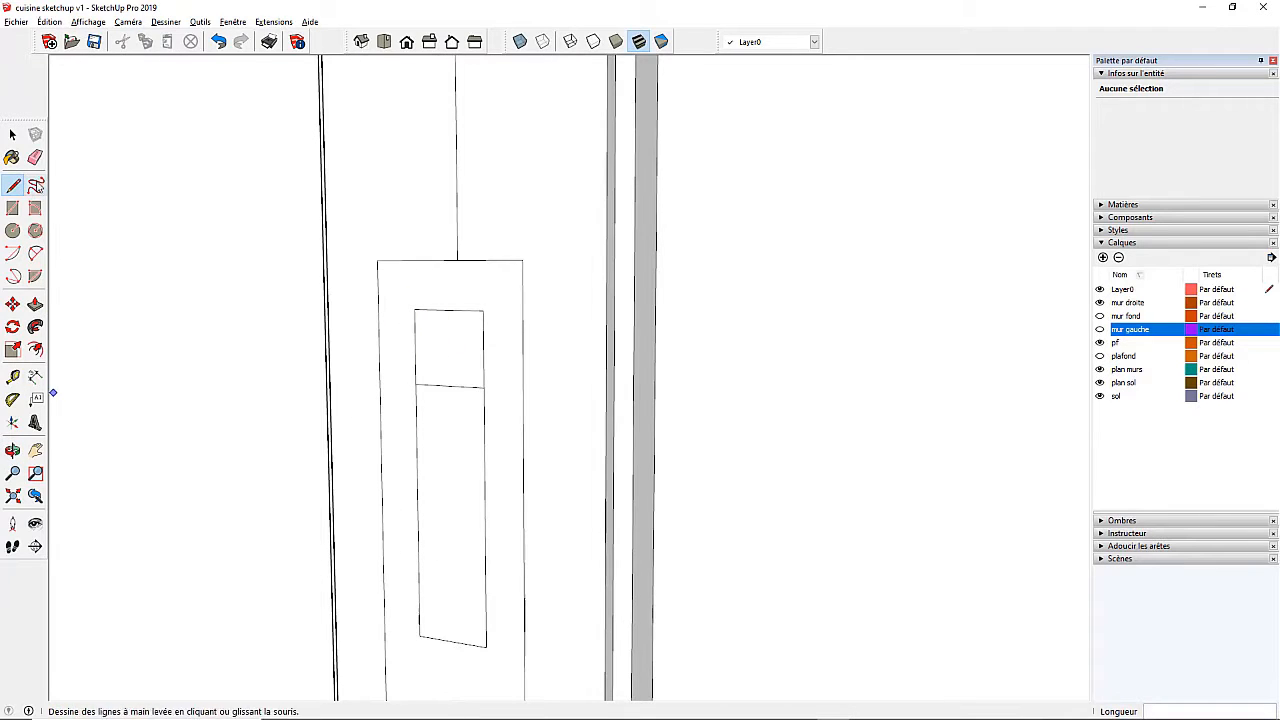
# Erase the three edges of the handle's inner rectangle below the dividing line
pyautogui.click(35, 157)
pyautogui.click(417, 452)
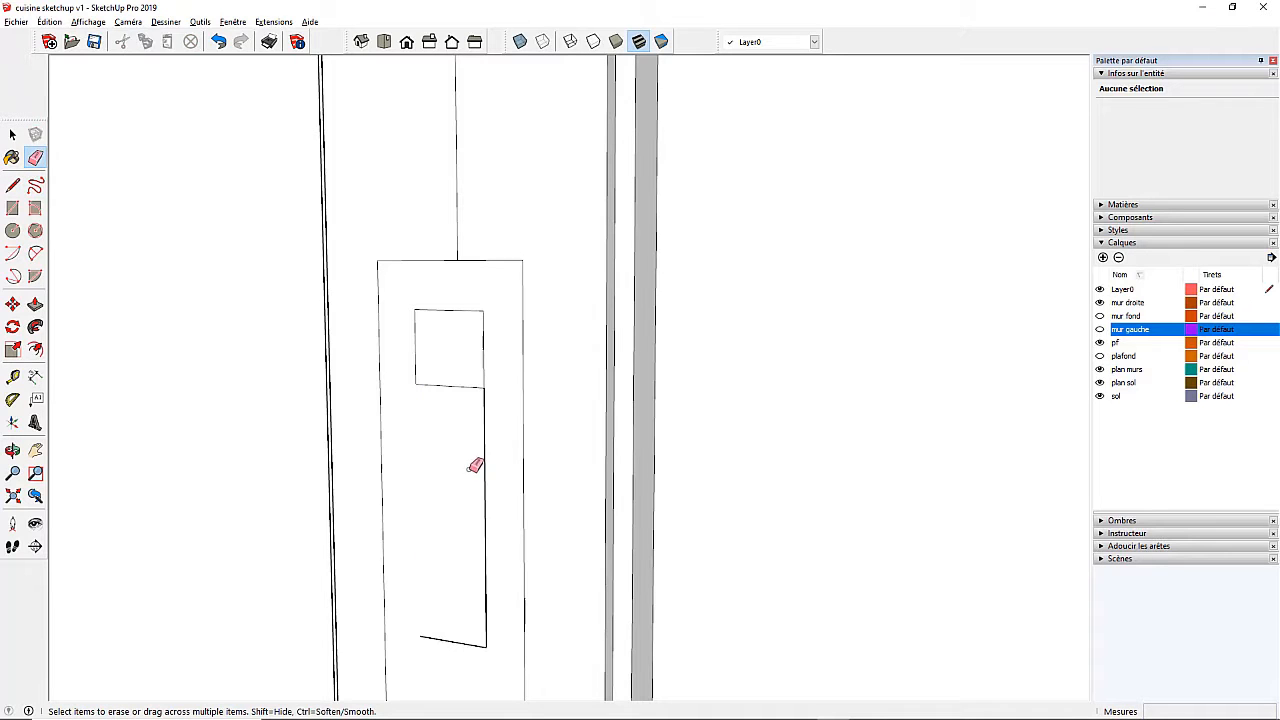
pyautogui.scroll(-2, 450, 508)
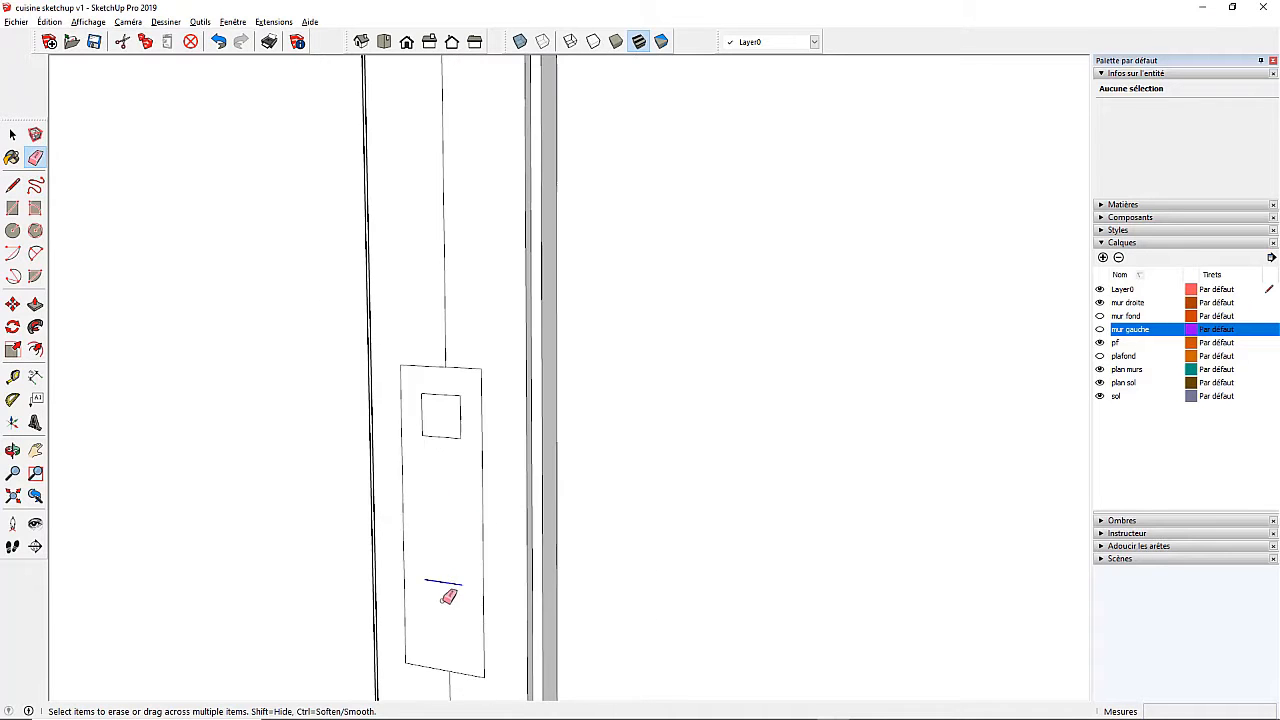
pyautogui.moveTo(443, 600); pyautogui.dragTo(432, 606)
pyautogui.scroll(-2, 396, 588)
pyautogui.moveTo(394, 586); pyautogui.dragTo(375, 564, button='middle')
pyautogui.scroll(1, 375, 563)
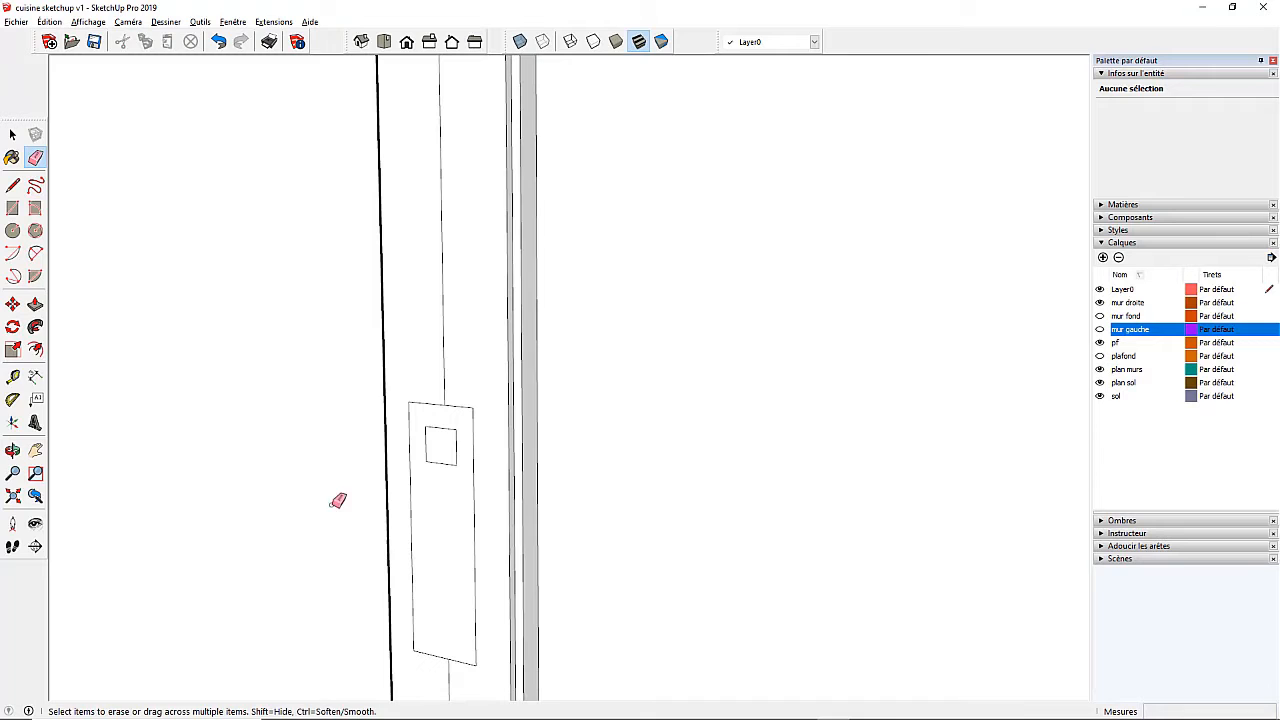
# Try to redraw the small square as its own face, and restore the erased edges of the inner rectangle
pyautogui.click(36, 308)
pyautogui.scroll(1, 434, 463)
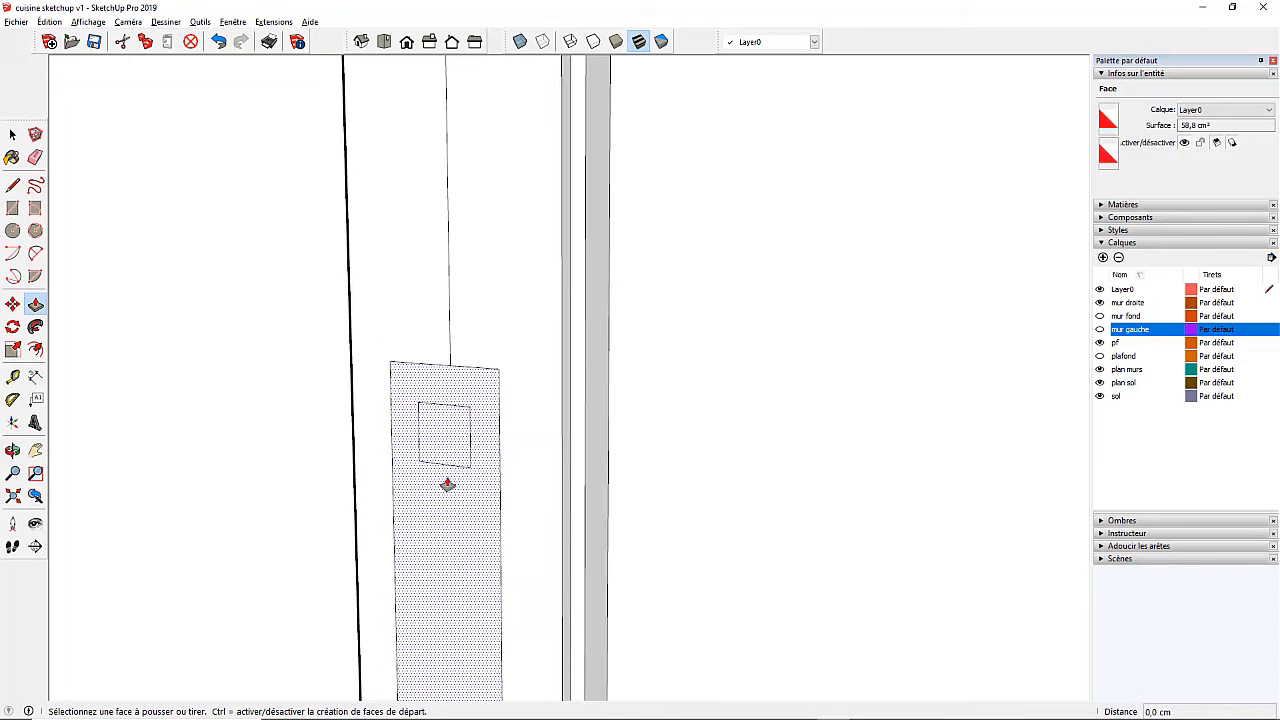
pyautogui.moveTo(447, 484); pyautogui.dragTo(418, 460, button='middle')
pyautogui.scroll(2, 403, 428)
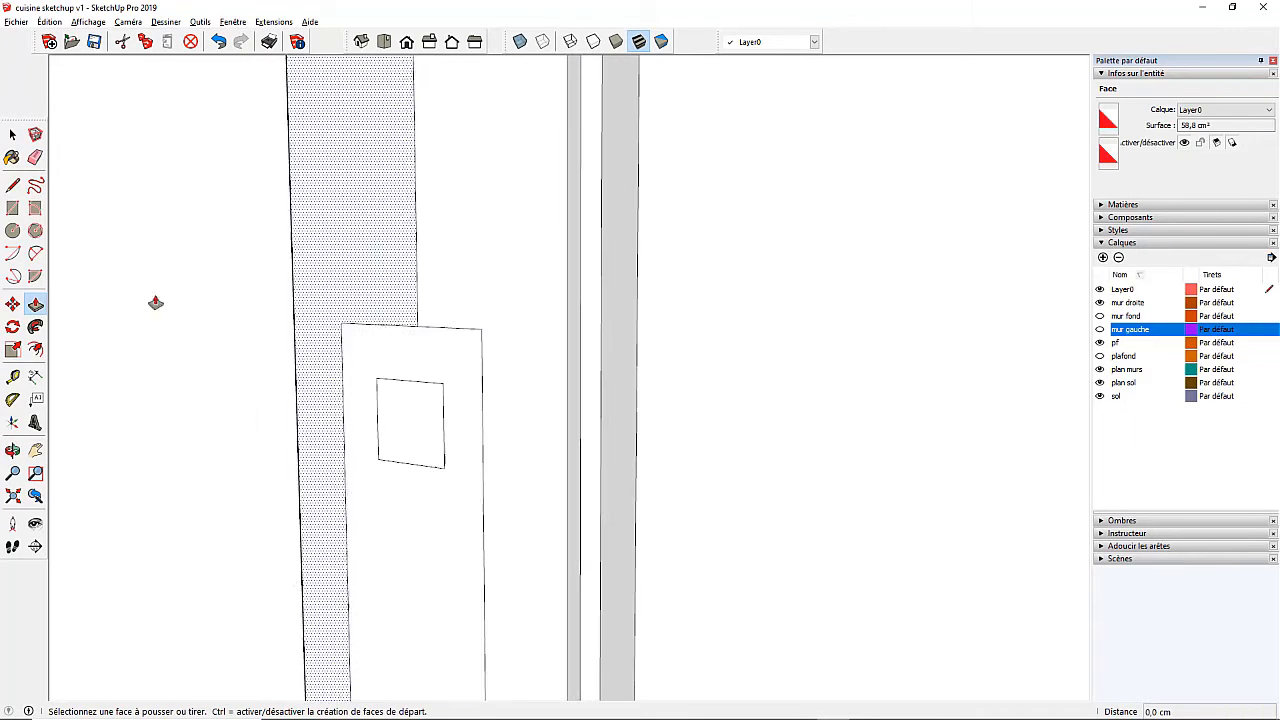
pyautogui.press('r')
pyautogui.click(376, 378)
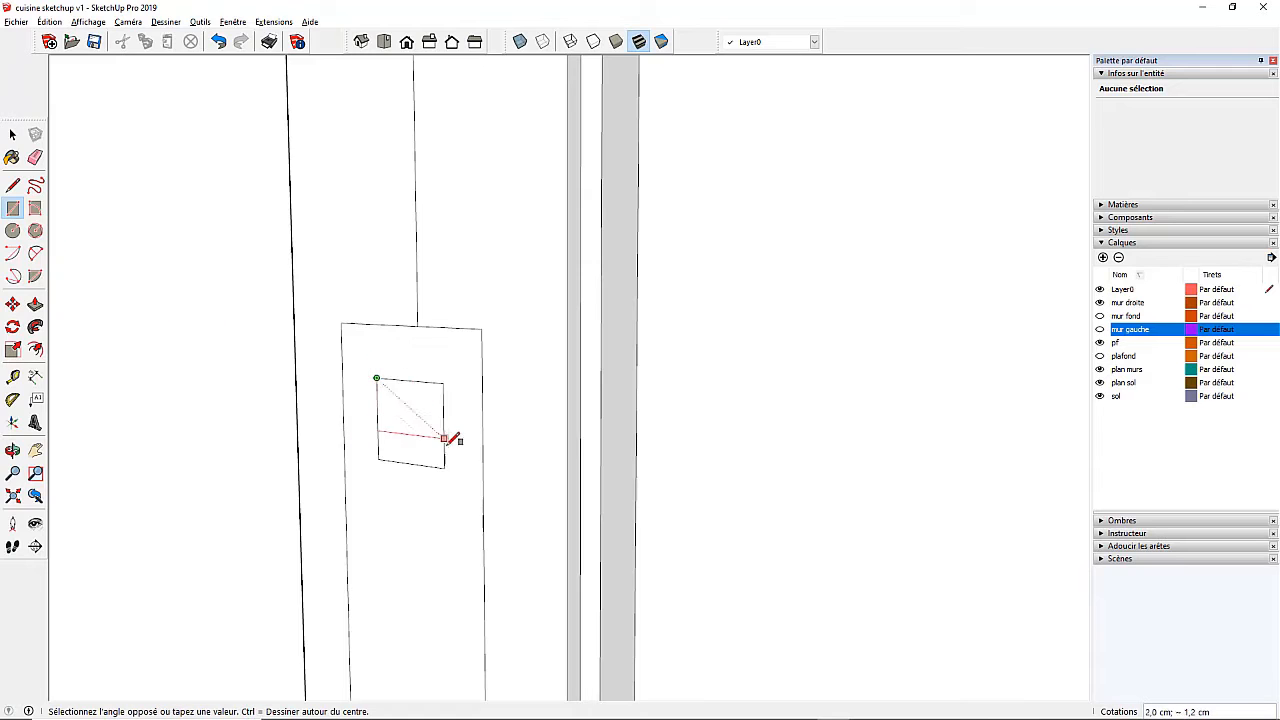
pyautogui.press('space')
pyautogui.click(420, 457)
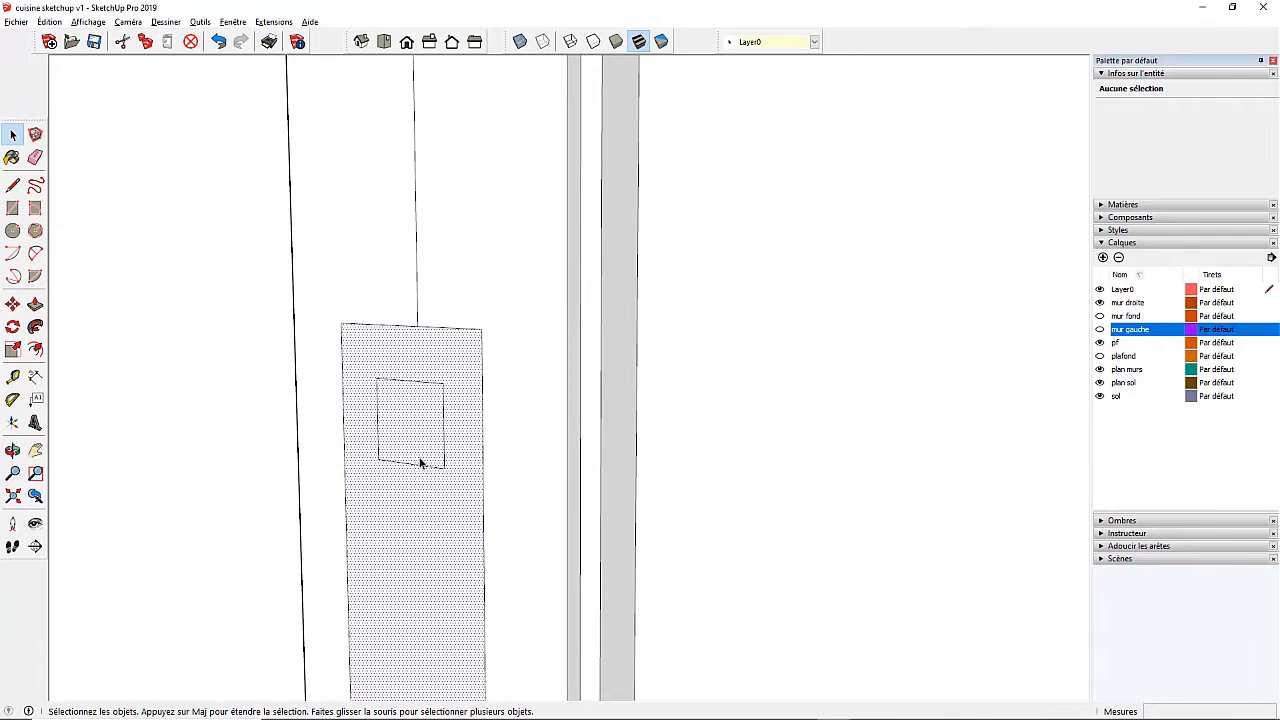
pyautogui.moveTo(420, 457); pyautogui.dragTo(481, 479, button='middle')
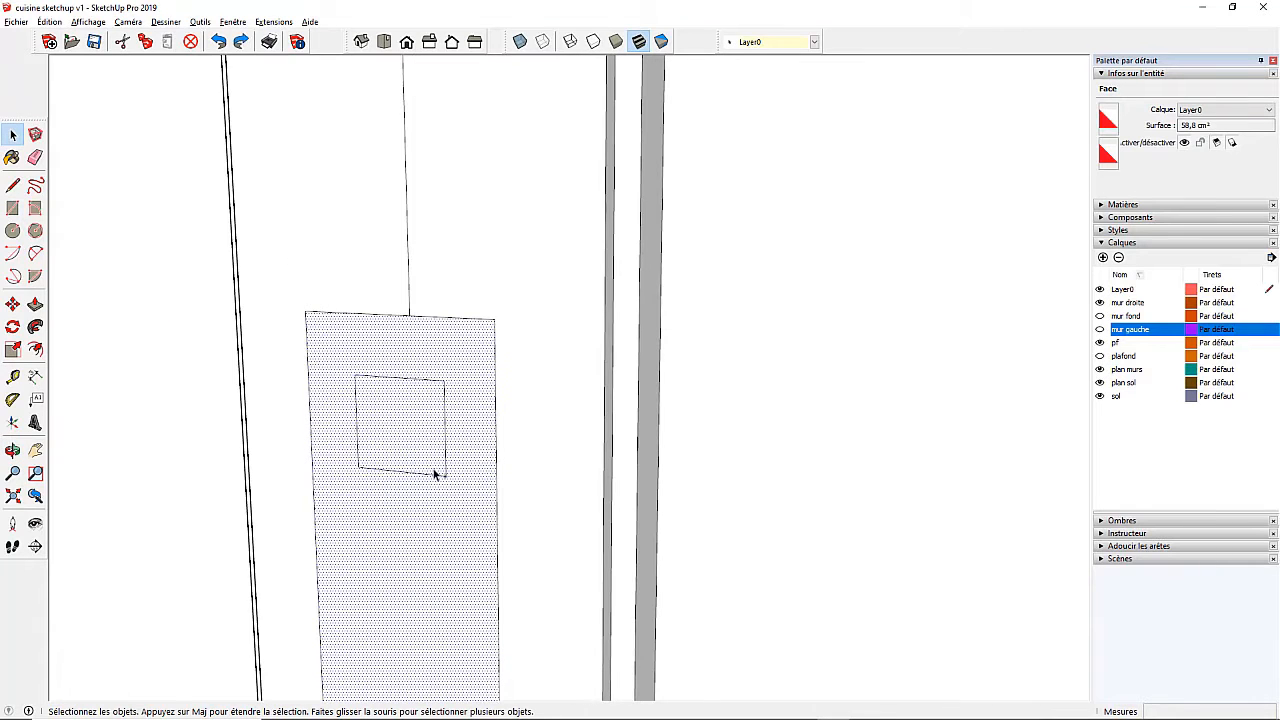
pyautogui.hotkey('ctrl', 'z')
pyautogui.scroll(-3, 414, 407)
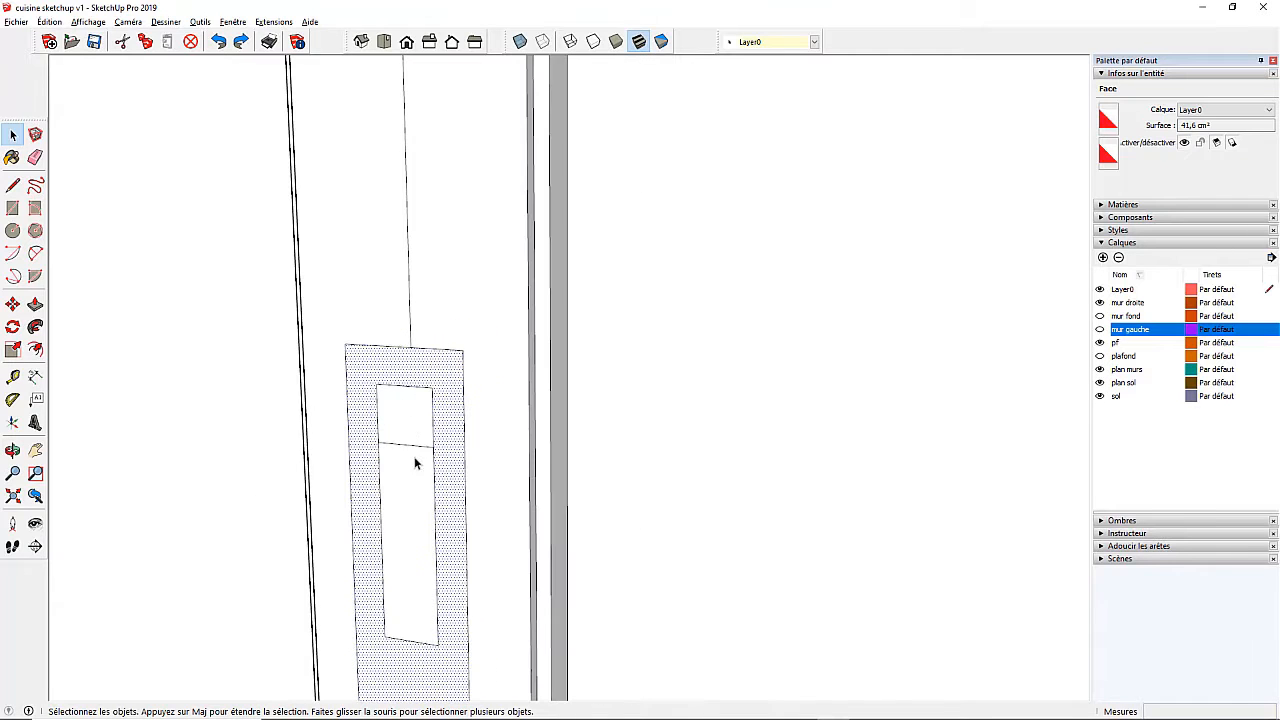
pyautogui.click(417, 427)
pyautogui.click(421, 484)
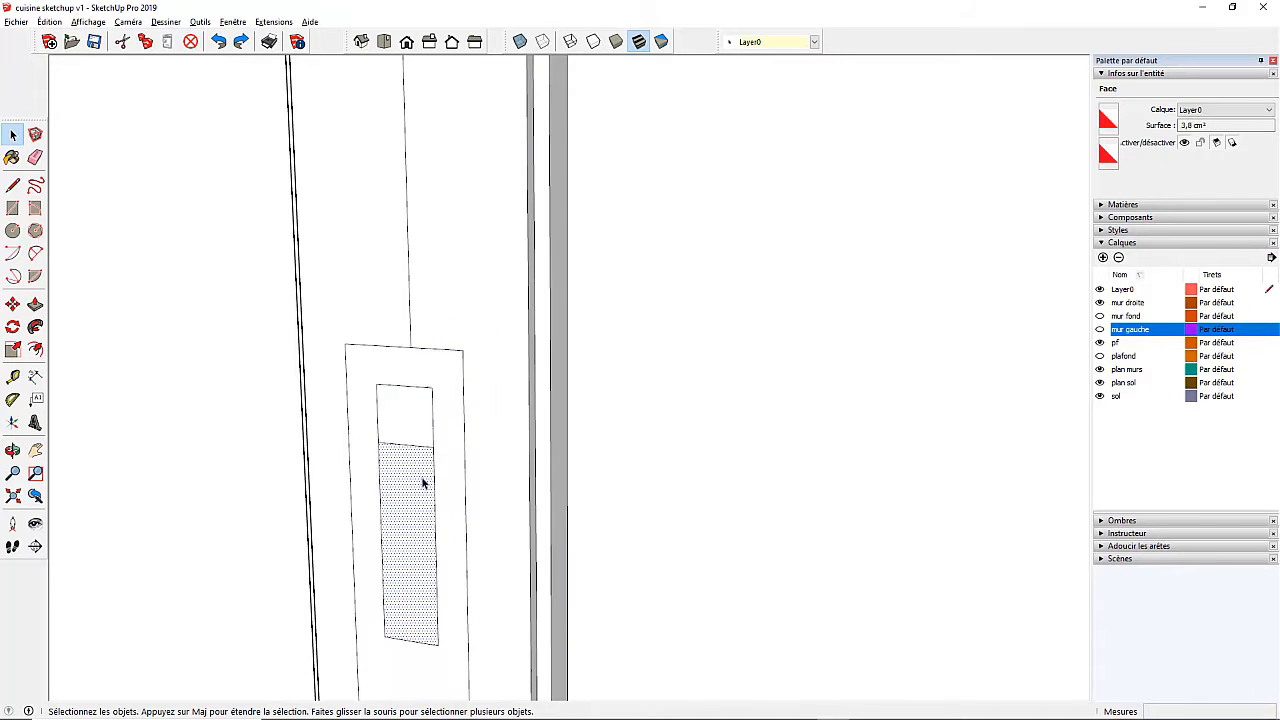
# Try again to erase the inner rectangle's side edges just below the dividing line, and undo the deletion
pyautogui.scroll(5, 395, 458)
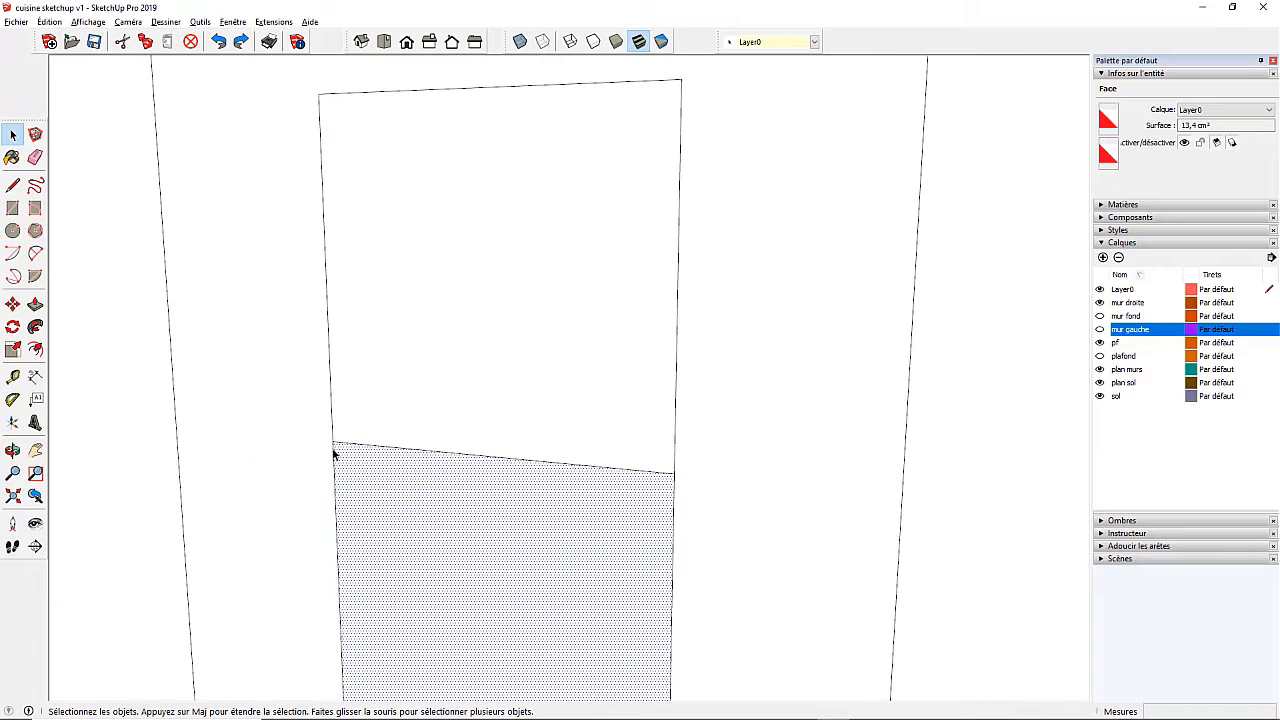
pyautogui.click(38, 166)
pyautogui.moveTo(341, 456); pyautogui.dragTo(332, 462)
pyautogui.moveTo(664, 526); pyautogui.dragTo(708, 522)
pyautogui.press('space')
pyautogui.click(574, 489)
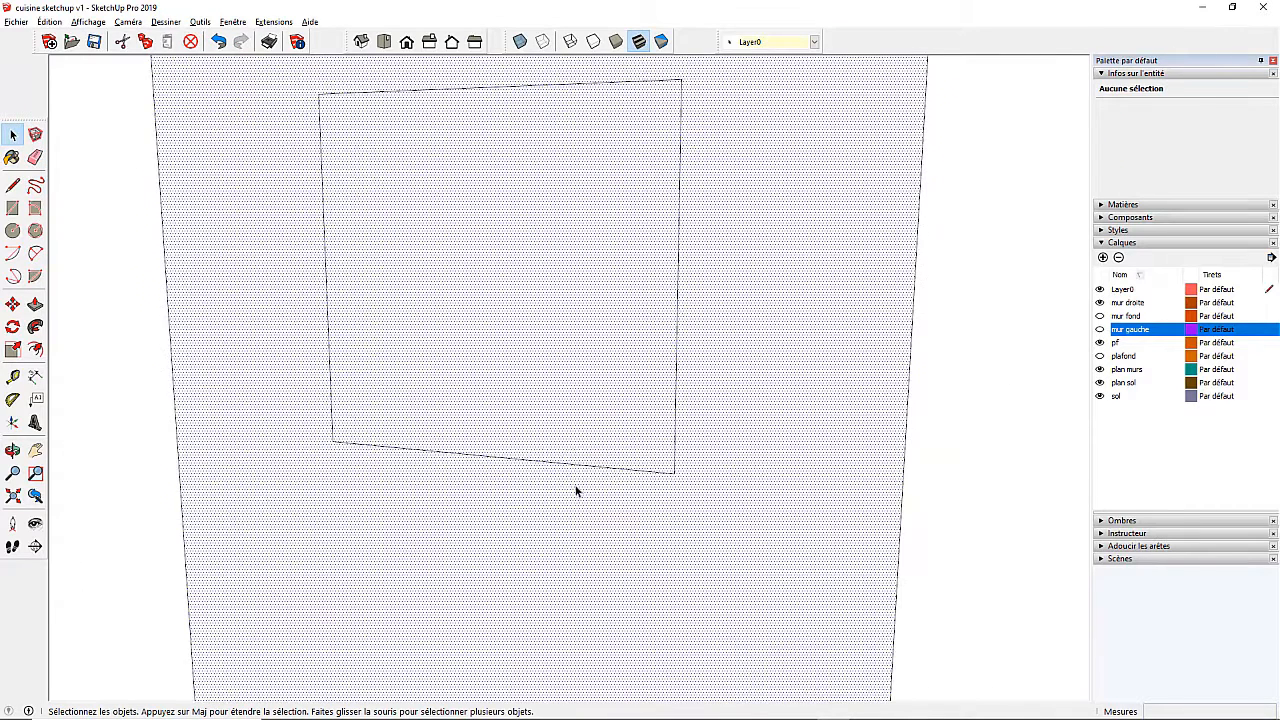
pyautogui.scroll(-5, 542, 497)
pyautogui.hotkey('ctrl', 'z')
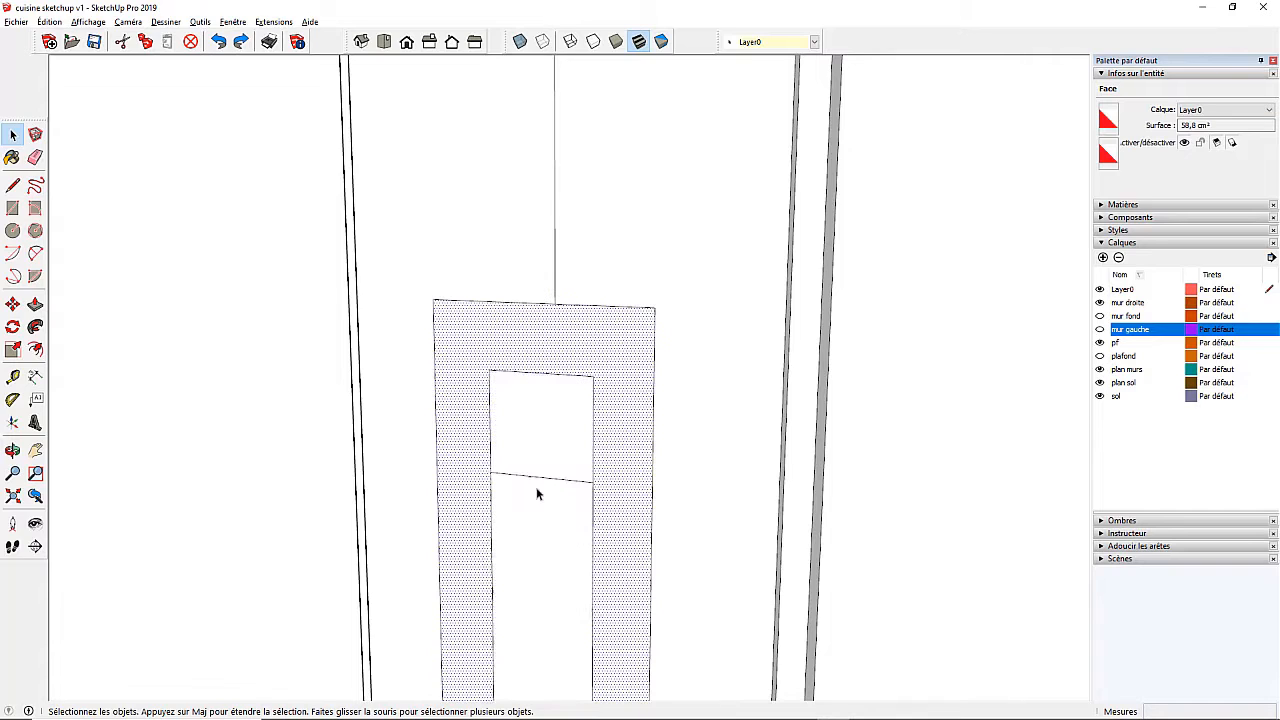
# Extrude the small upper square of the handle outward freehand by about 0.6 cm, plus a further 0.4 cm
pyautogui.click(35, 305)
pyautogui.press('space')
pyautogui.click(533, 439)
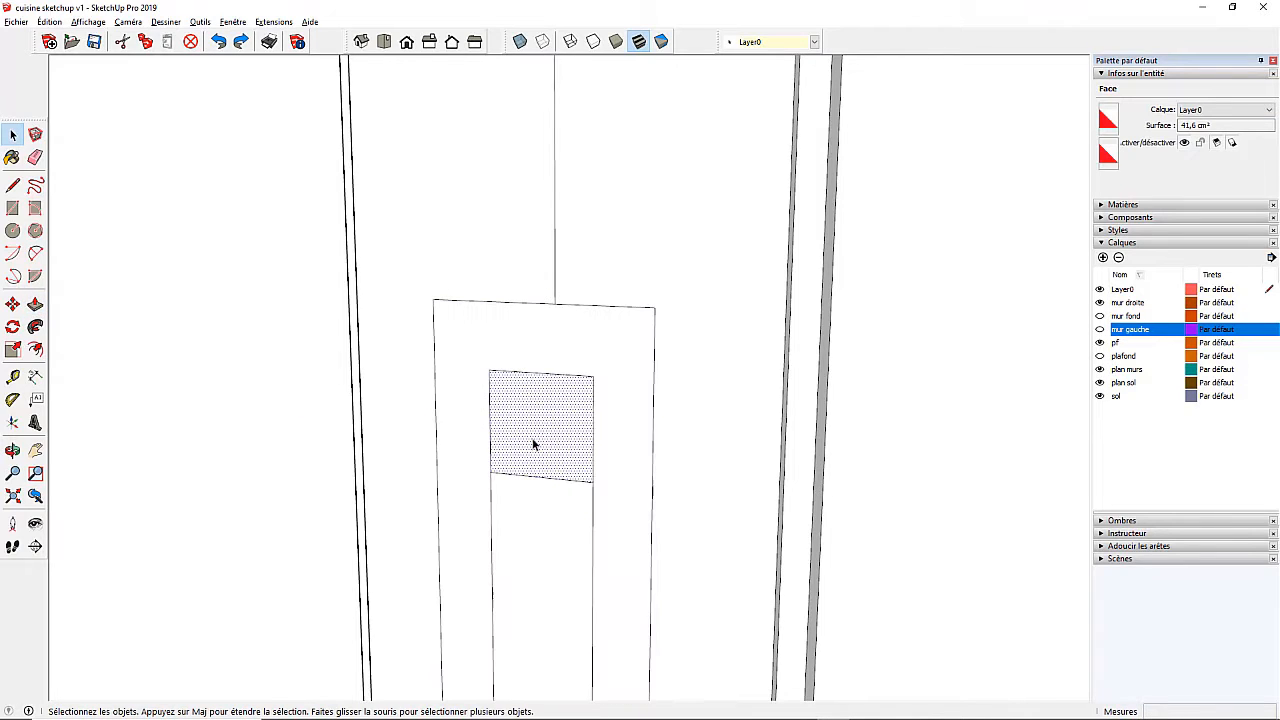
pyautogui.press('p')
pyautogui.click(529, 449)
pyautogui.click(527, 454)
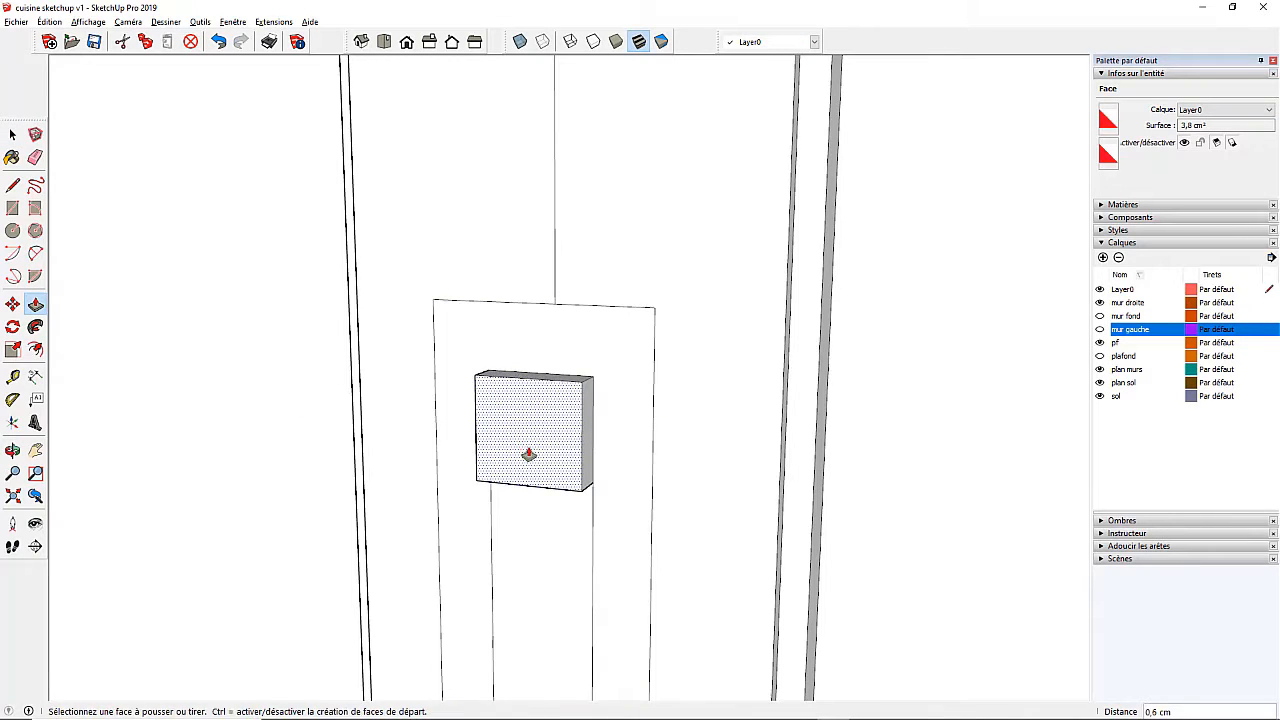
pyautogui.moveTo(527, 454); pyautogui.dragTo(500, 520, button='middle')
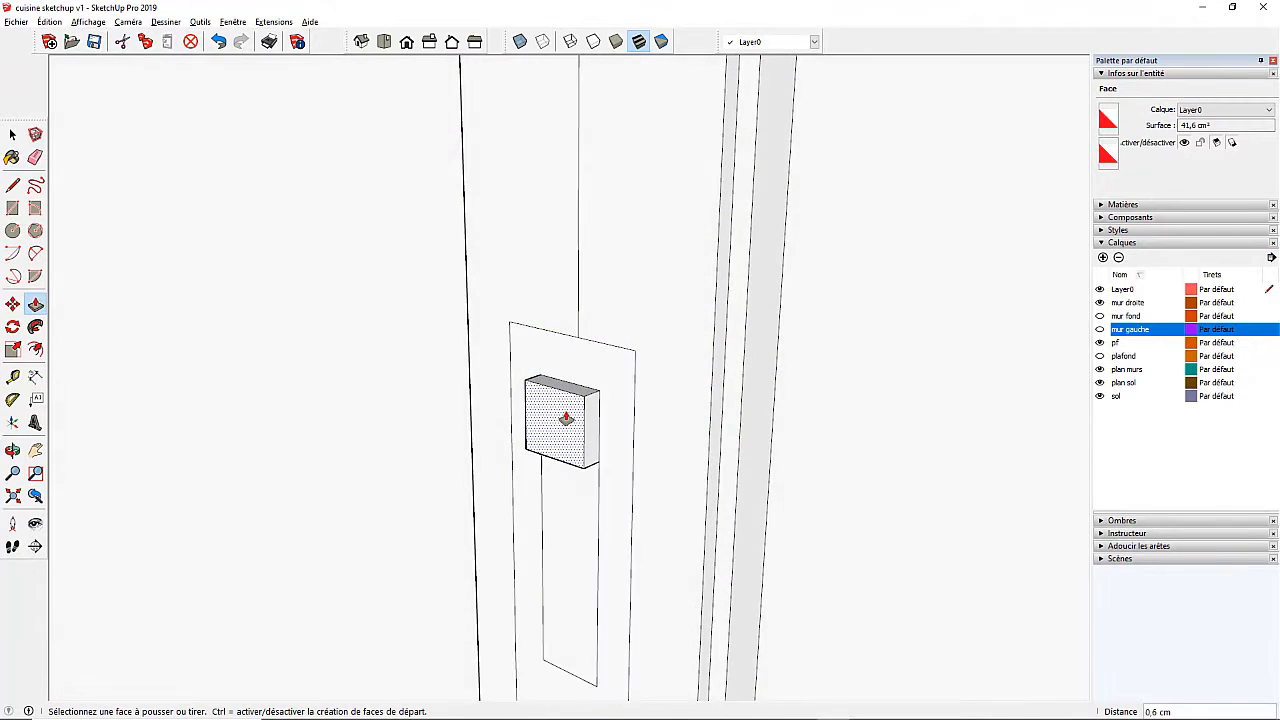
pyautogui.scroll(3, 566, 418)
pyautogui.click(566, 418)
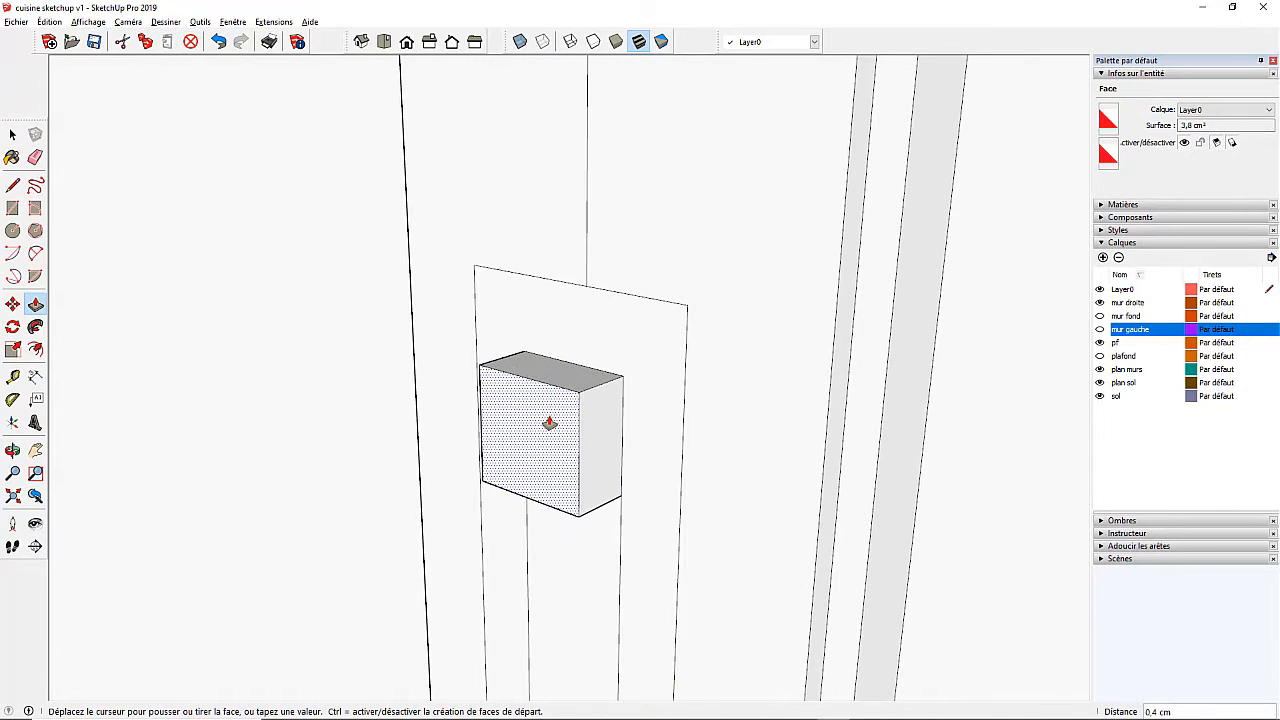
pyautogui.click(551, 423)
# Pull the front face of the small handle block again, settling on an exact distance of 1 cm
pyautogui.scroll(-3, 551, 423)
pyautogui.scroll(-4, 574, 450)
pyautogui.scroll(4, 566, 449)
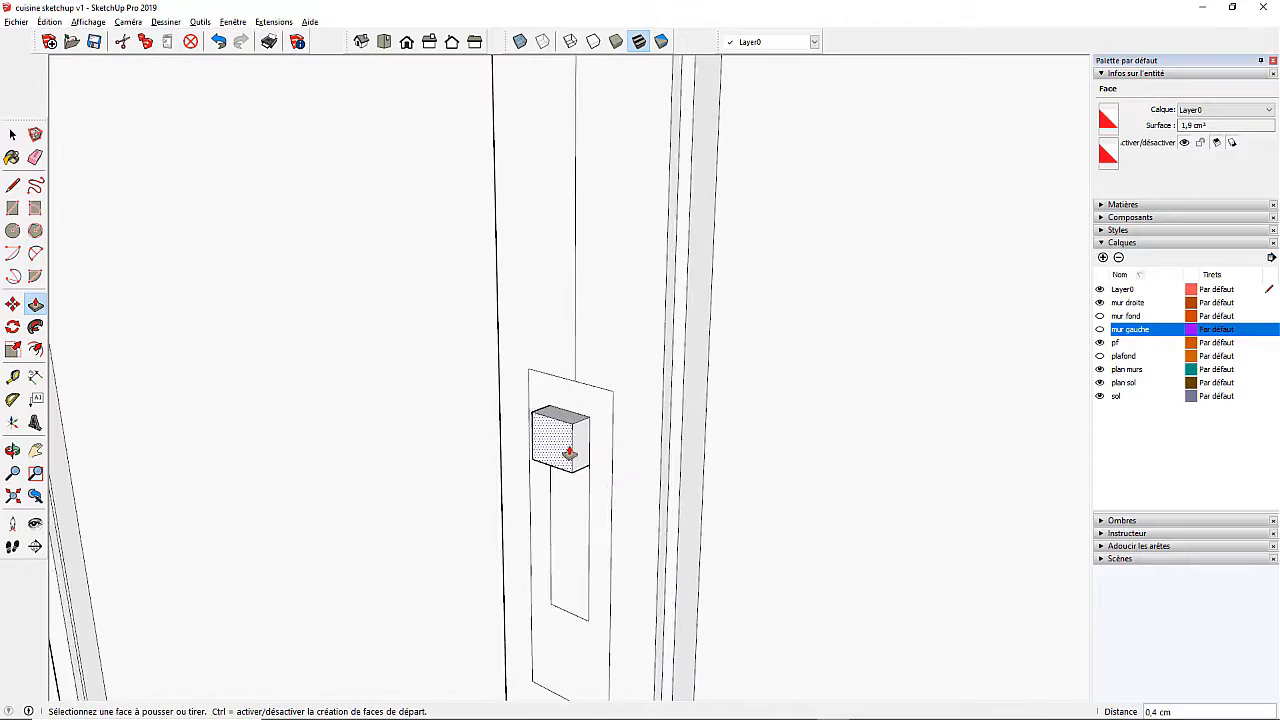
pyautogui.click(566, 460)
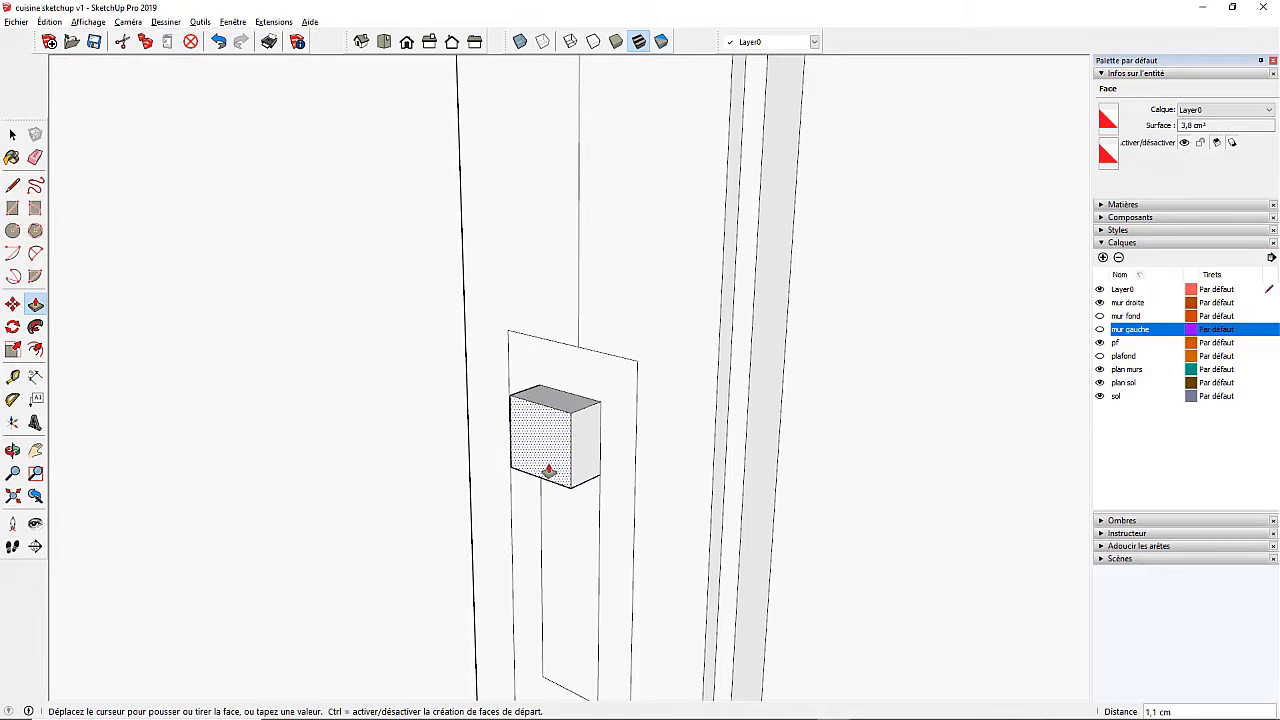
pyautogui.write('2')
pyautogui.press('Return')
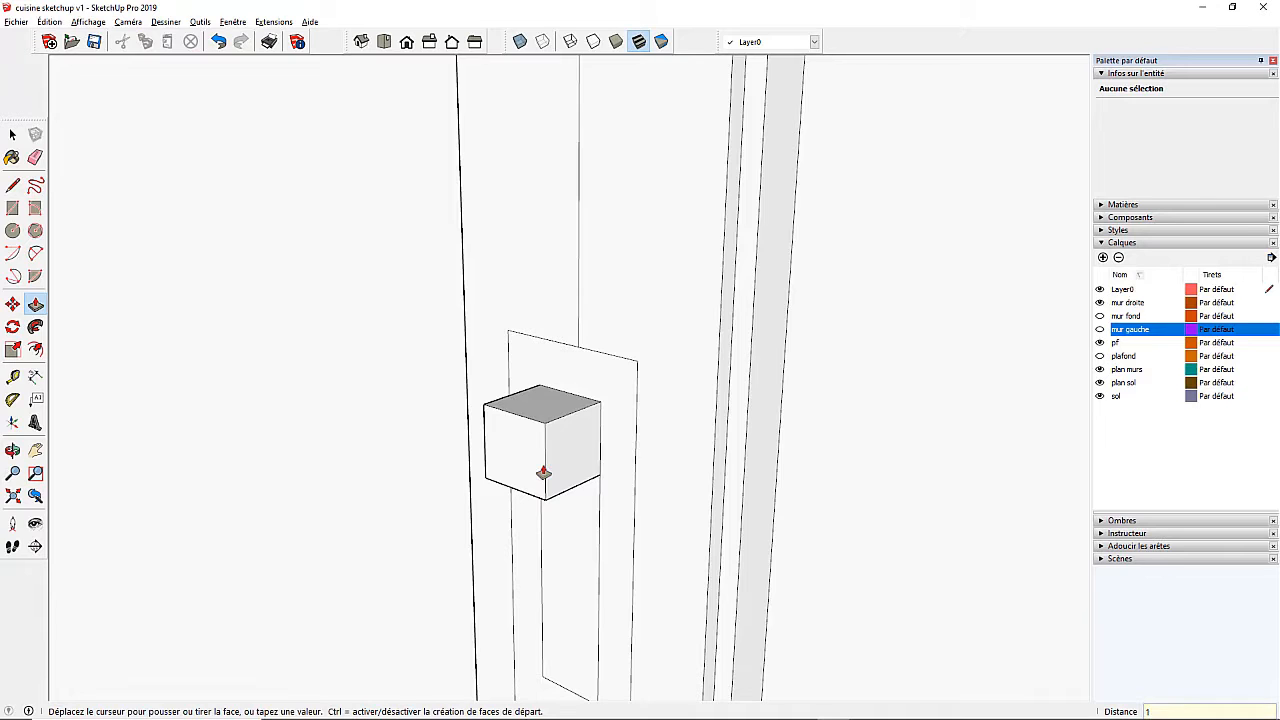
# Extrude the handle's back plate 5 mm outward and bring the lower inner face out by the same 5 mm
pyautogui.click(594, 381)
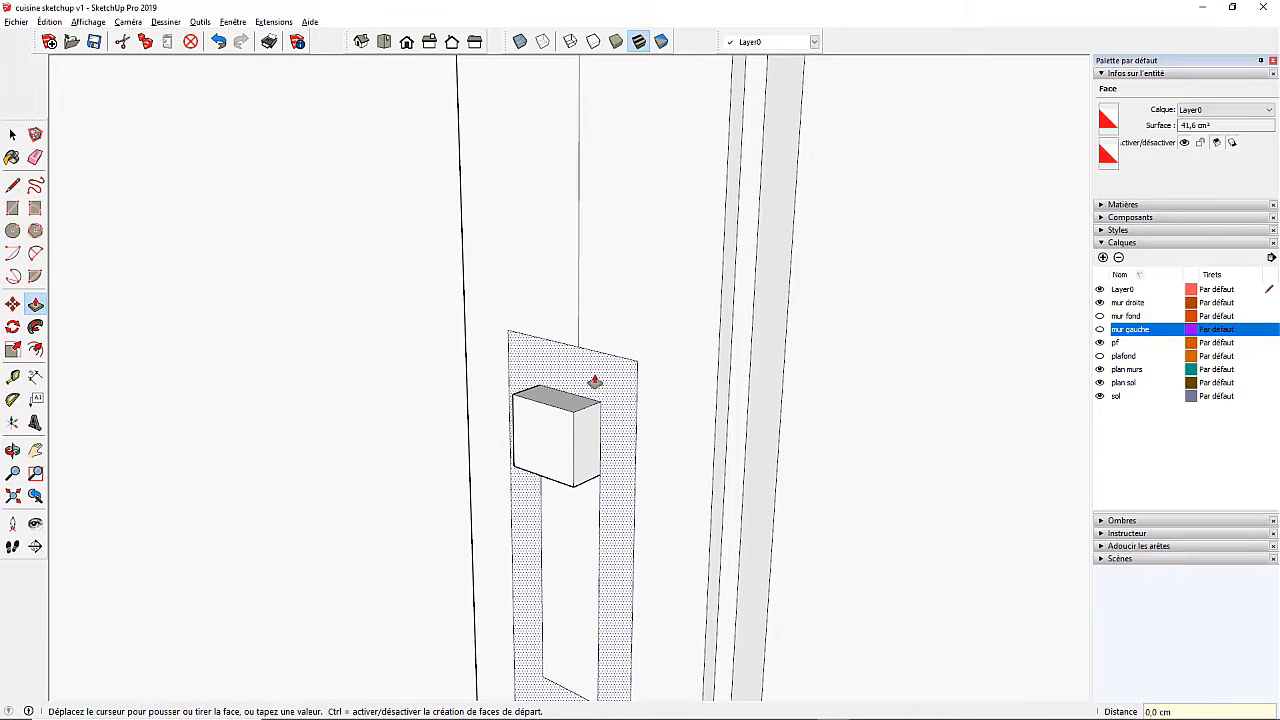
pyautogui.click(587, 383)
pyautogui.write('5m')
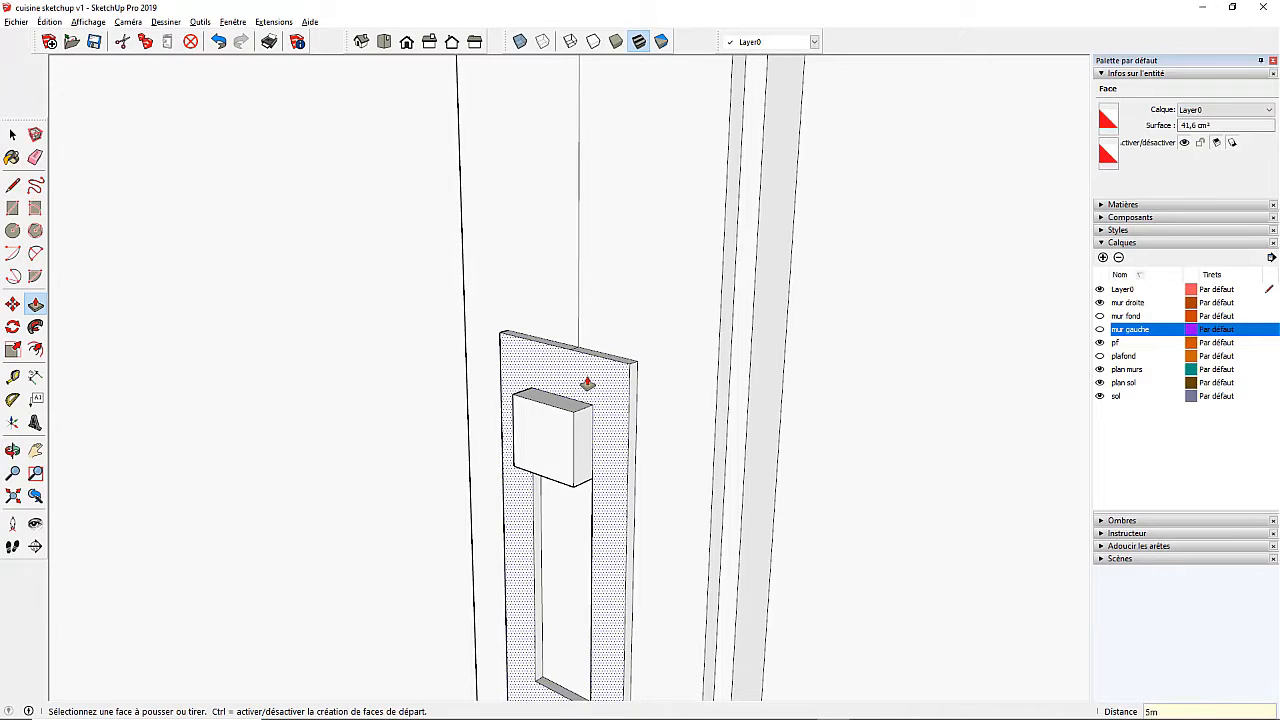
pyautogui.write('m')
pyautogui.press('Return')
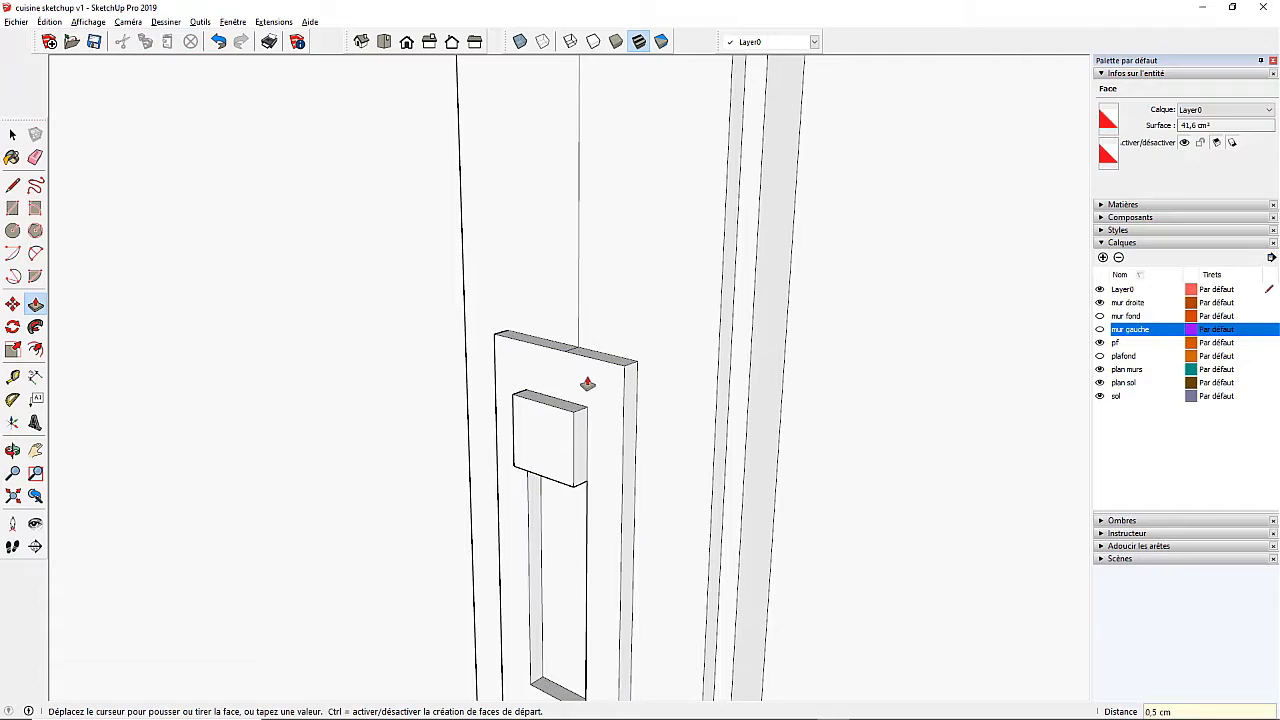
pyautogui.click(566, 507)
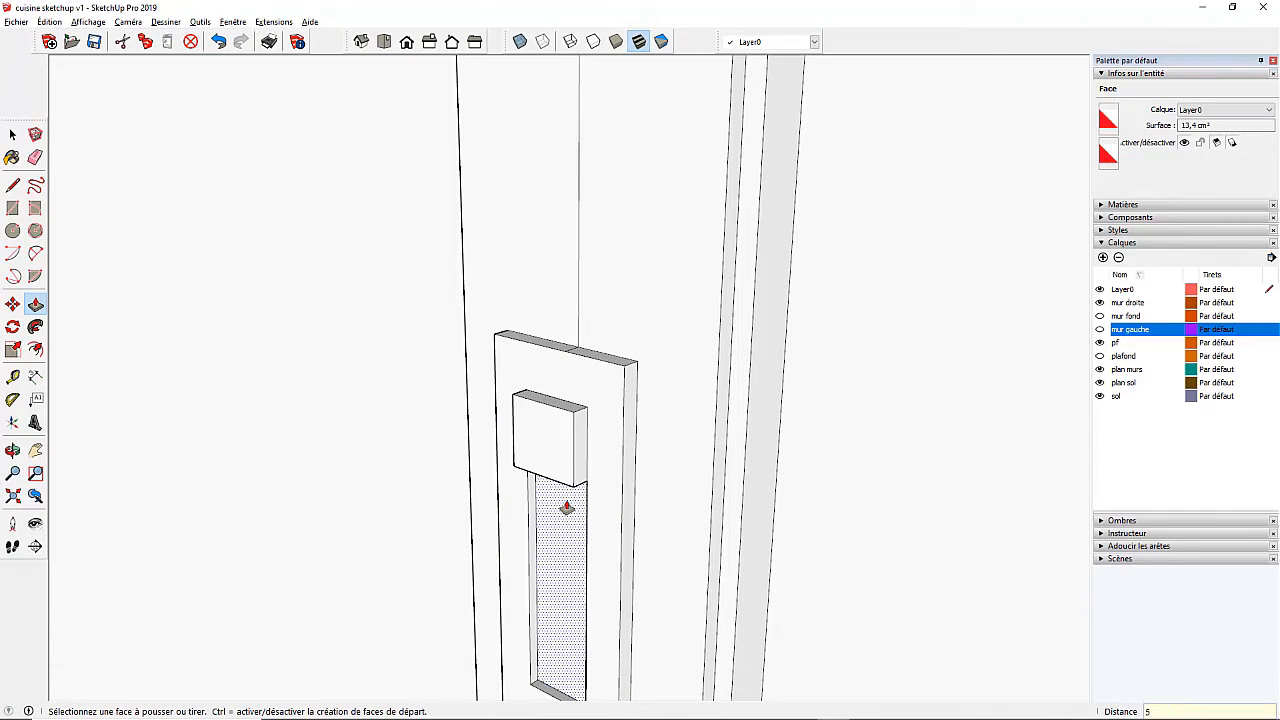
pyautogui.press('Return')
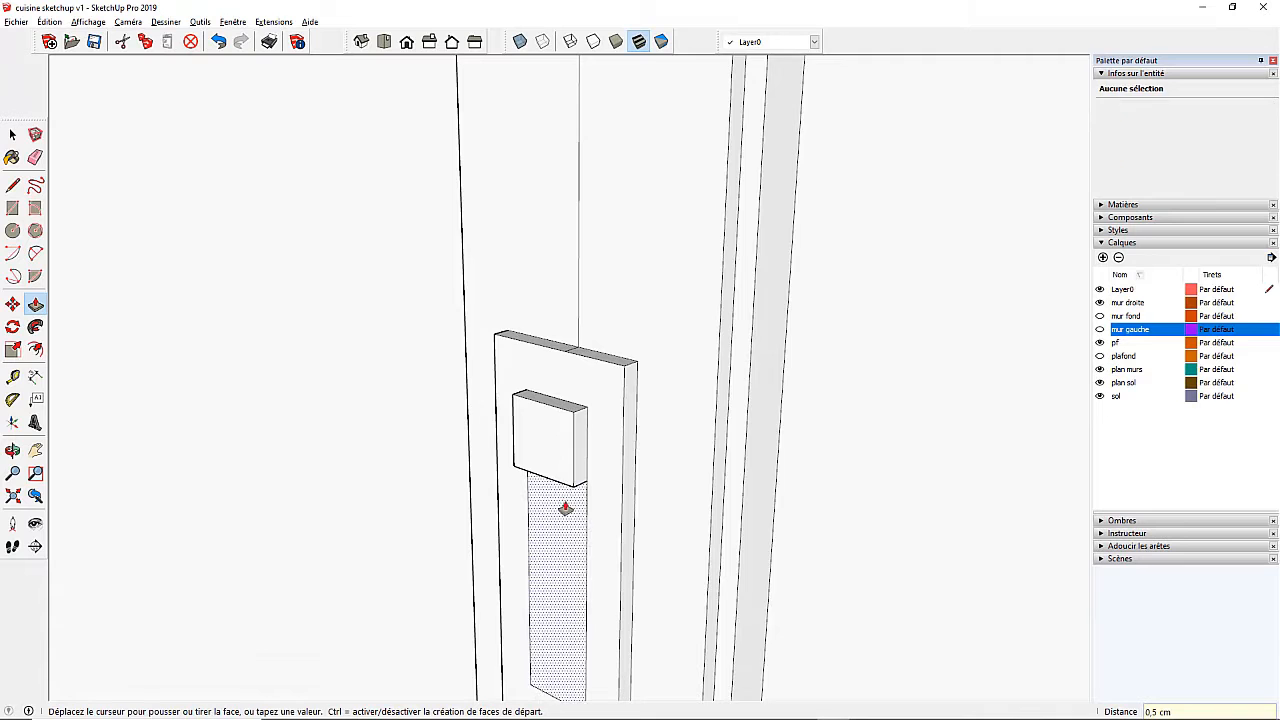
# Extrude a separate 1 cm thick section from the front face of the small handle block
pyautogui.scroll(-3, 543, 430)
pyautogui.scroll(3, 543, 430)
pyautogui.moveTo(545, 440)
pyautogui.mouseDown(button='middle')
pyautogui.moveTo(494, 437)
pyautogui.moveTo(536, 428)
pyautogui.mouseUp(button='middle')
pyautogui.click(537, 430)
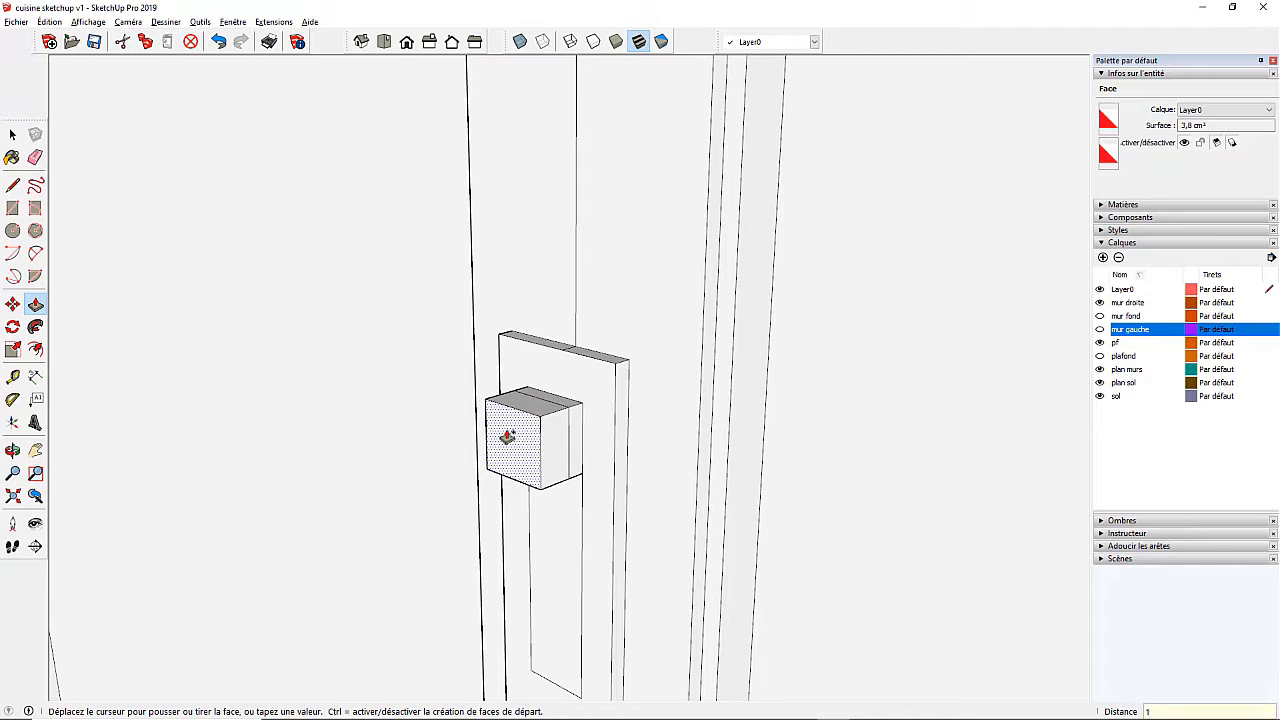
pyautogui.press('Return')
# Try to pull the front section's underside down about 4.1 cm, and undo this pull and the front section's extrusion
pyautogui.moveTo(551, 508); pyautogui.dragTo(270, 480, button='middle')
pyautogui.click(537, 426)
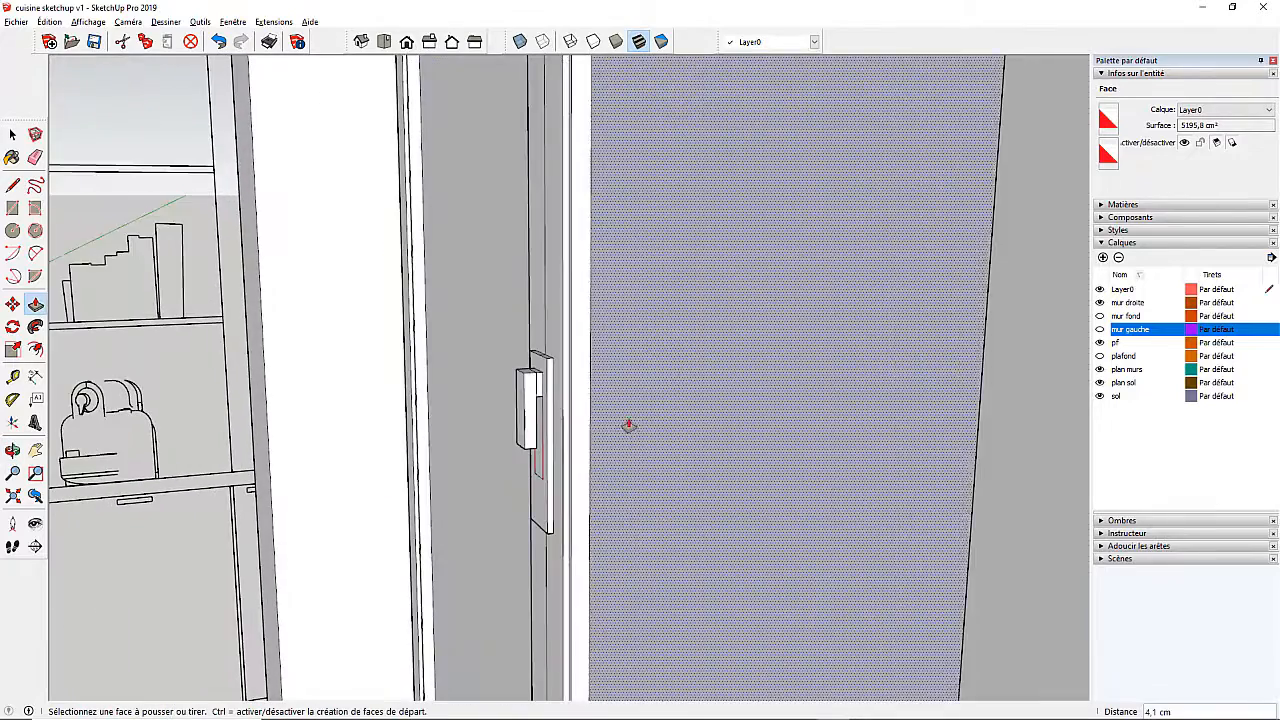
pyautogui.scroll(2, 615, 412)
pyautogui.scroll(2, 492, 400)
pyautogui.hotkey('ctrl', 'z')
pyautogui.hotkey('ctrl', 'z')
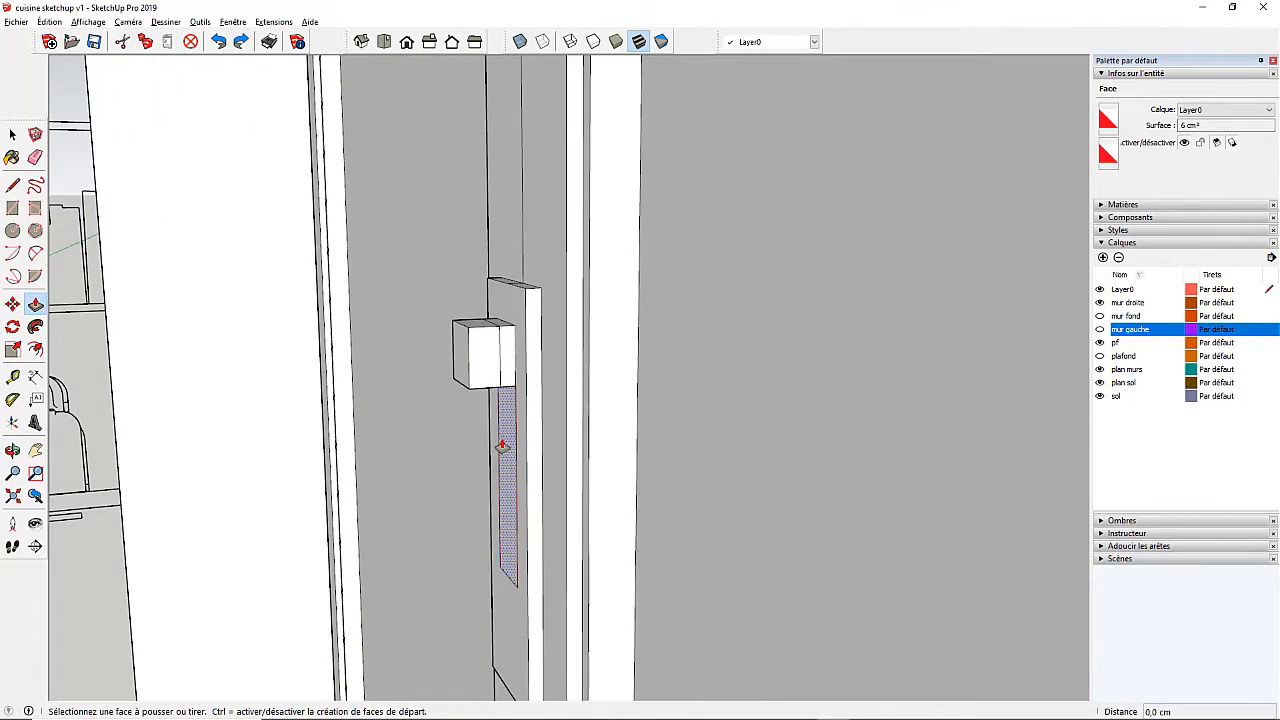
# Extend the small handle block outward by about 0.4 cm and add a separate 1 cm section to its front face
pyautogui.click(494, 374)
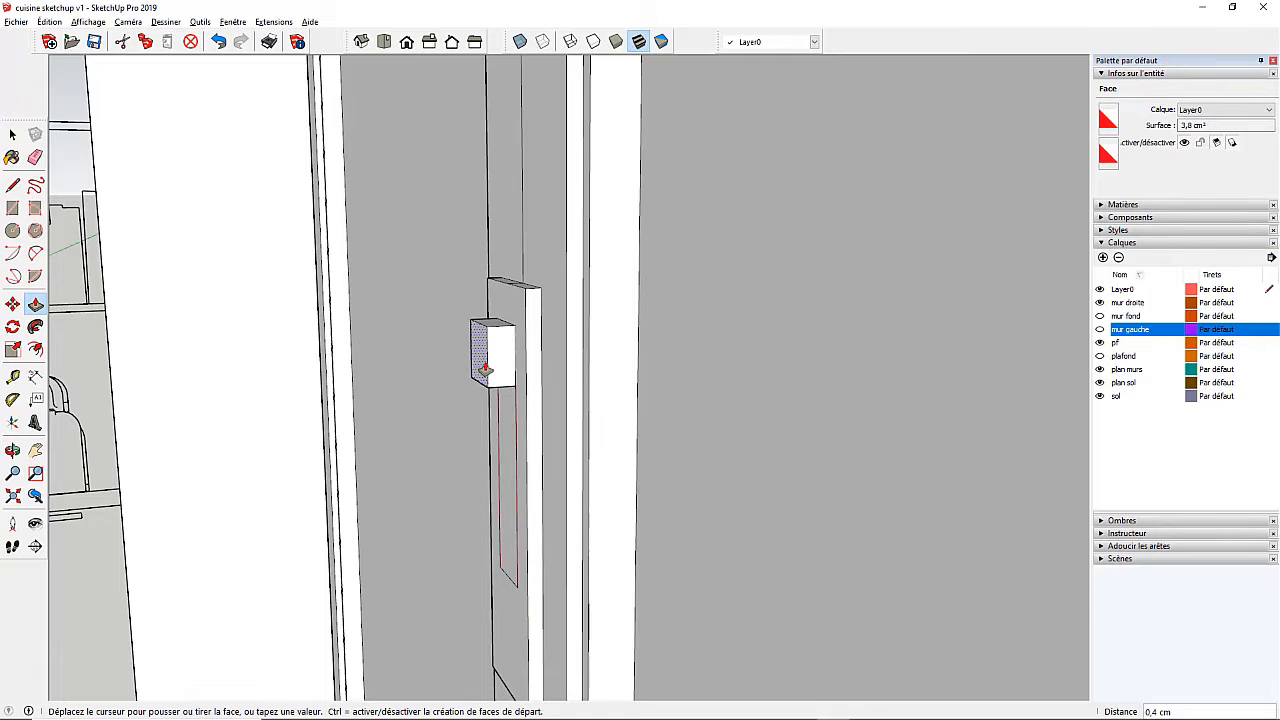
pyautogui.click(484, 369)
pyautogui.click(481, 366)
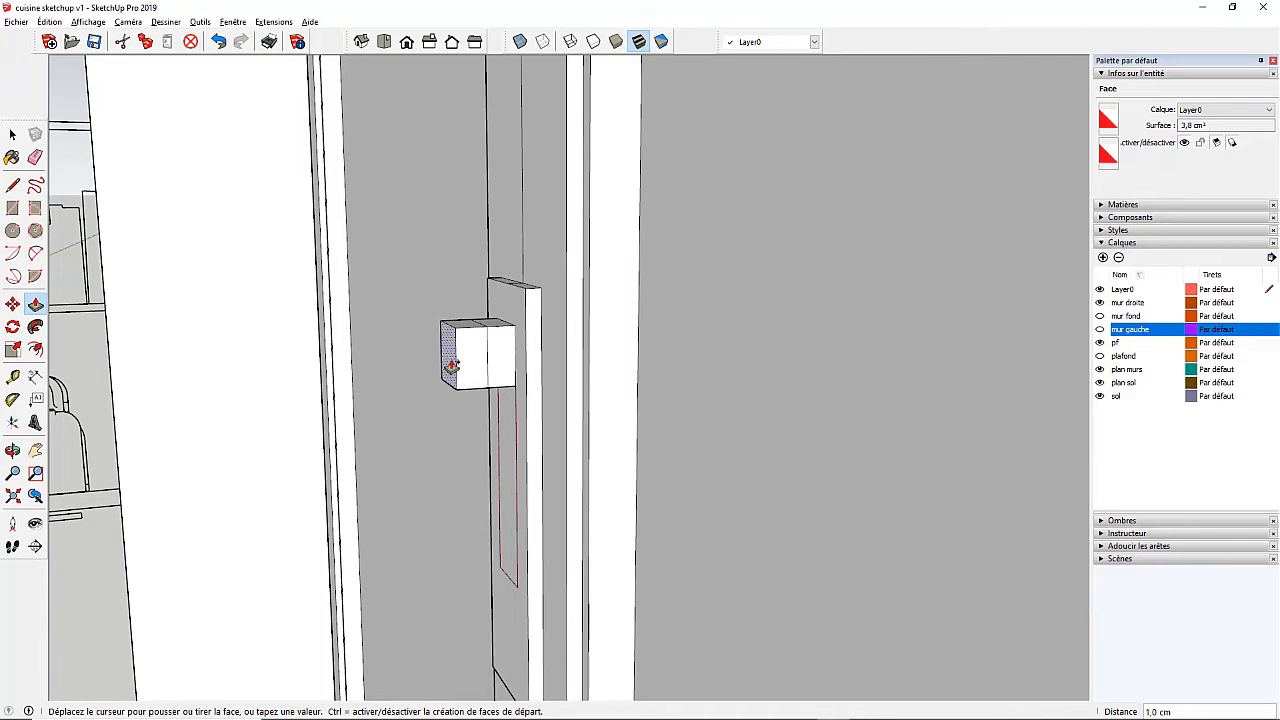
pyautogui.click(451, 366)
# Pull the underside of the handle's front section down about 6.7 cm to form the grip
pyautogui.moveTo(457, 423); pyautogui.dragTo(490, 374, button='middle')
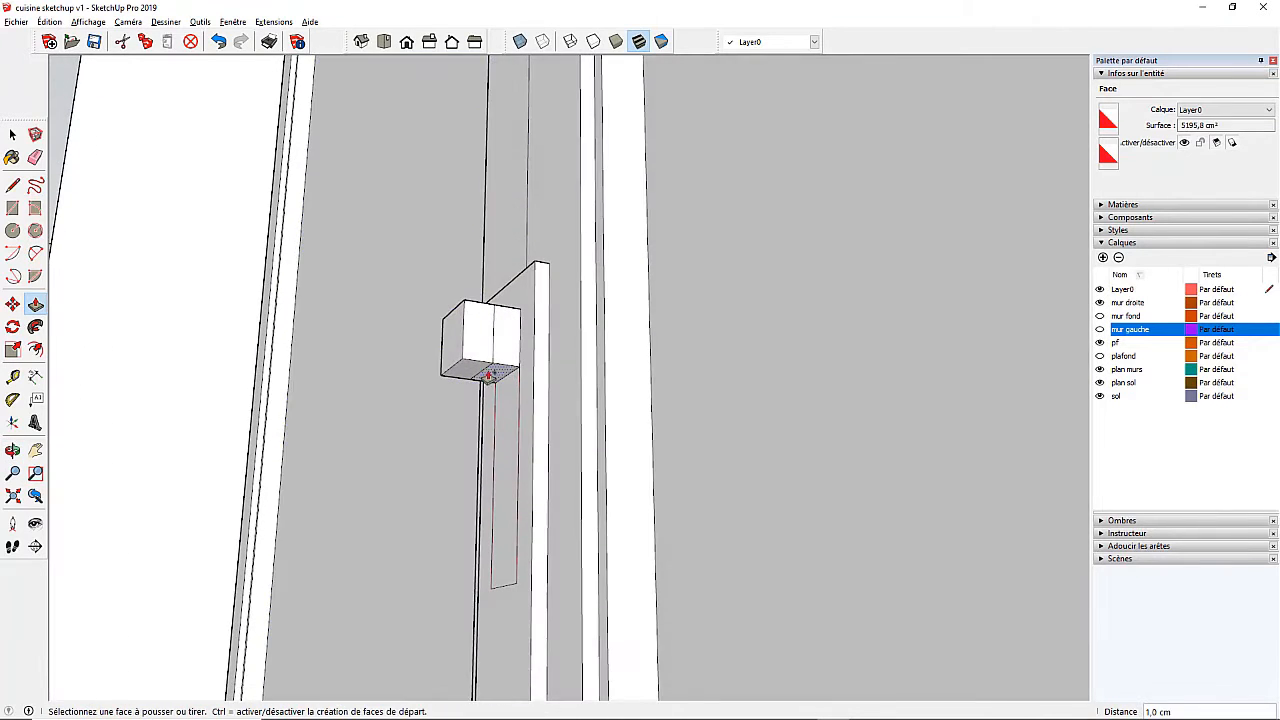
pyautogui.click(474, 372)
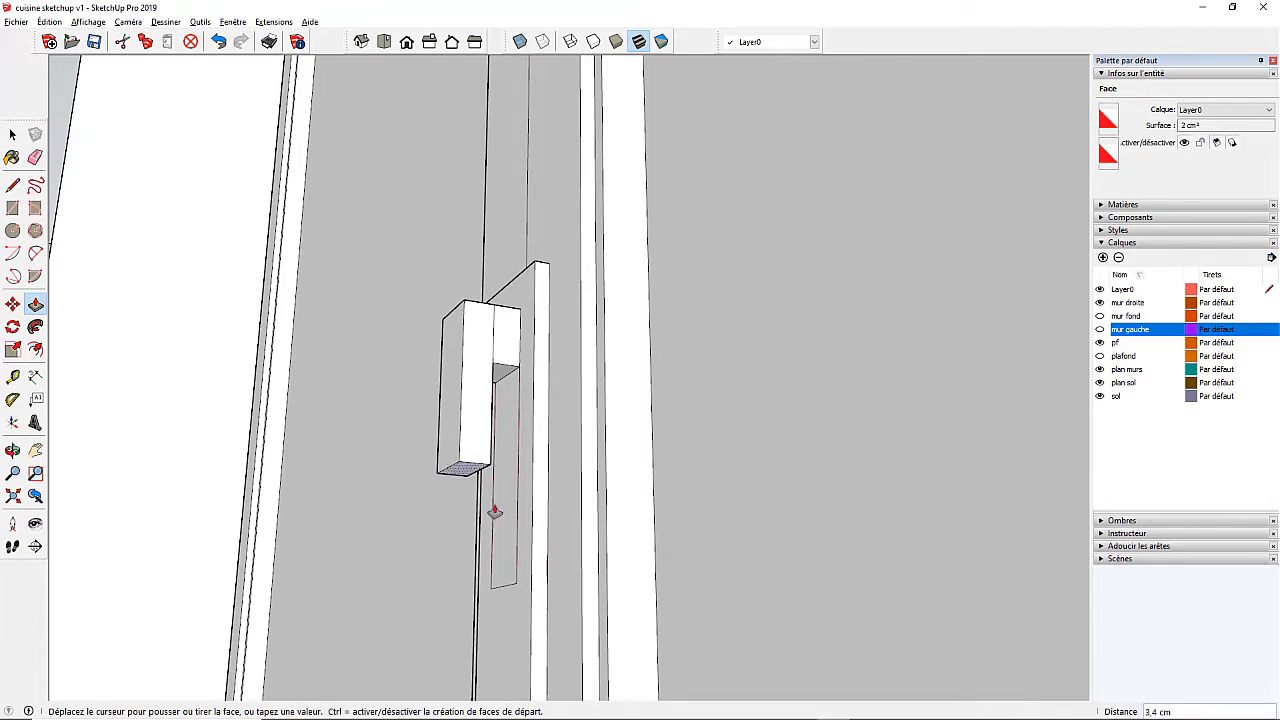
pyautogui.click(515, 588)
pyautogui.moveTo(500, 337); pyautogui.dragTo(603, 591, button='middle')
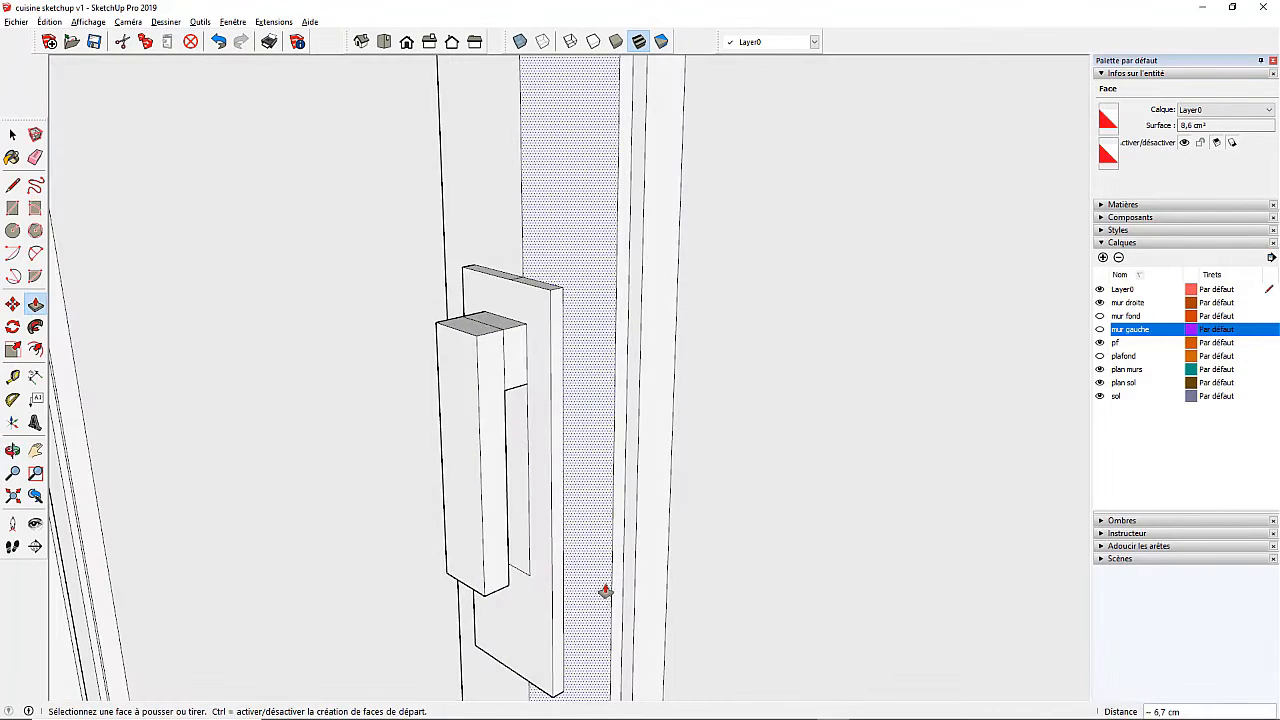
# Erase the seam edges between the handle block and its front section, and the leftover outline on the back plate
pyautogui.press('e')
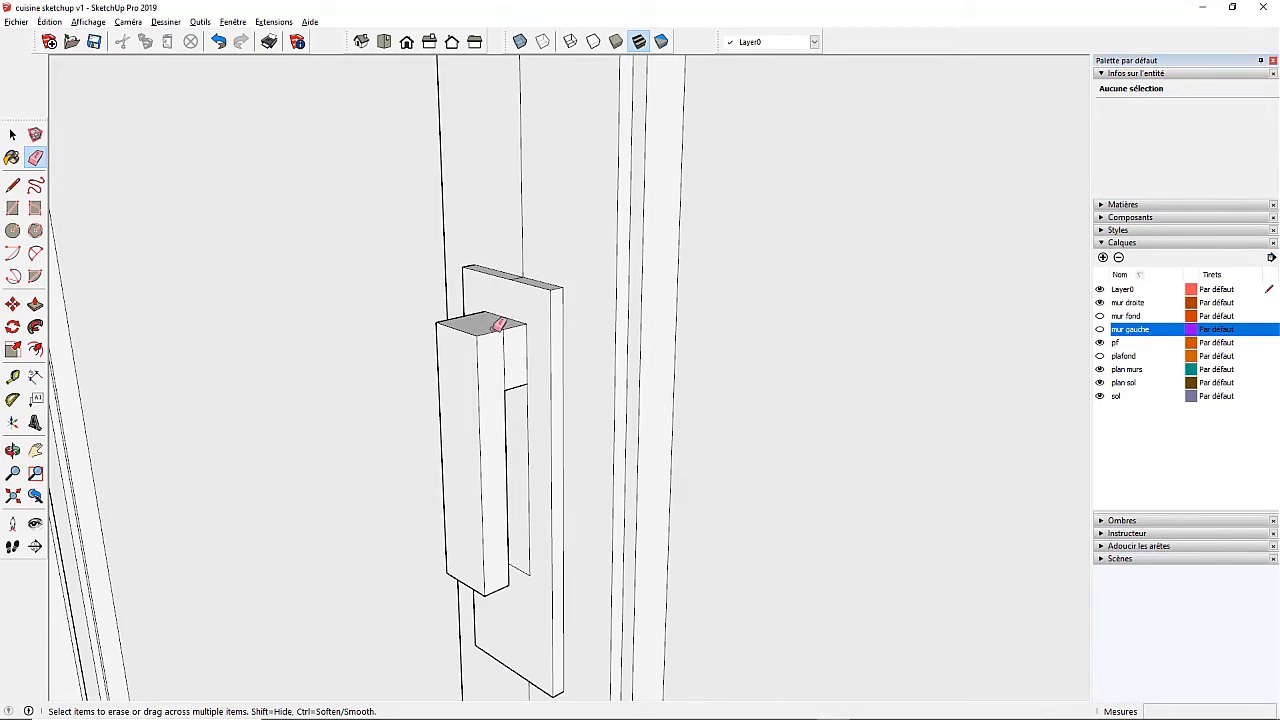
pyautogui.scroll(2, 524, 266)
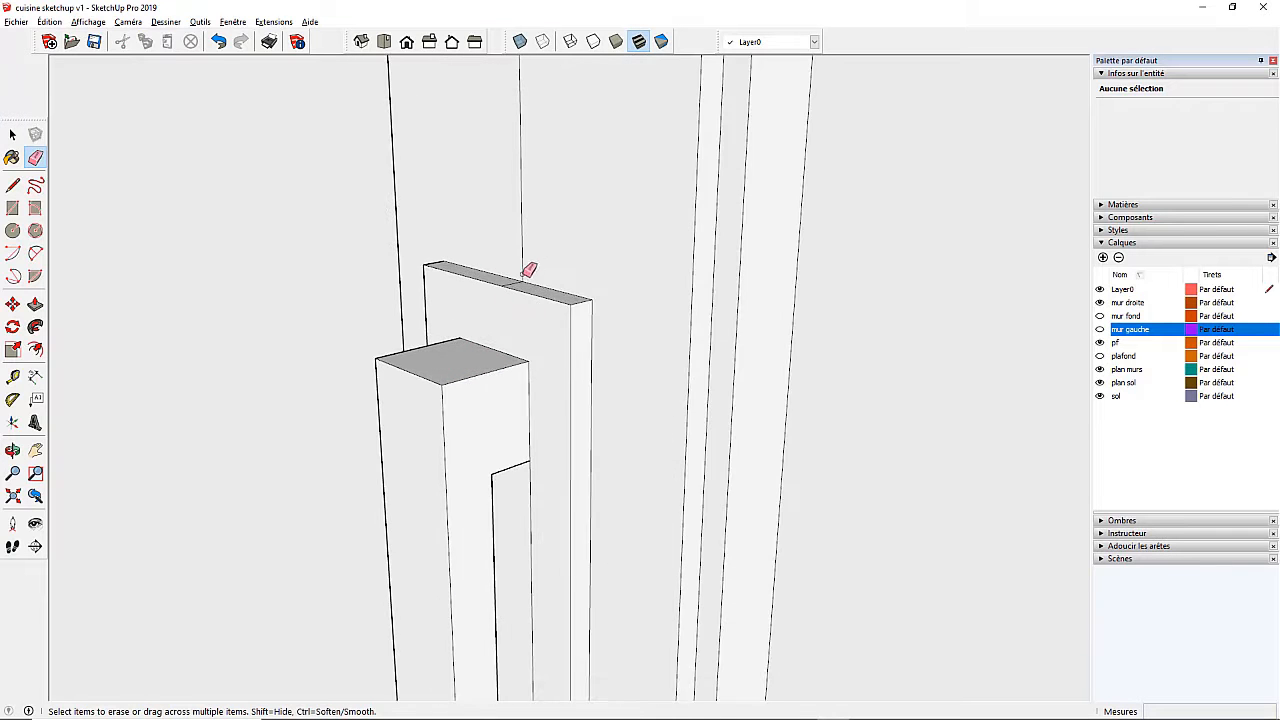
pyautogui.scroll(-1, 528, 292)
pyautogui.moveTo(530, 297); pyautogui.dragTo(675, 362, button='middle')
pyautogui.click(582, 332)
pyautogui.click(557, 403)
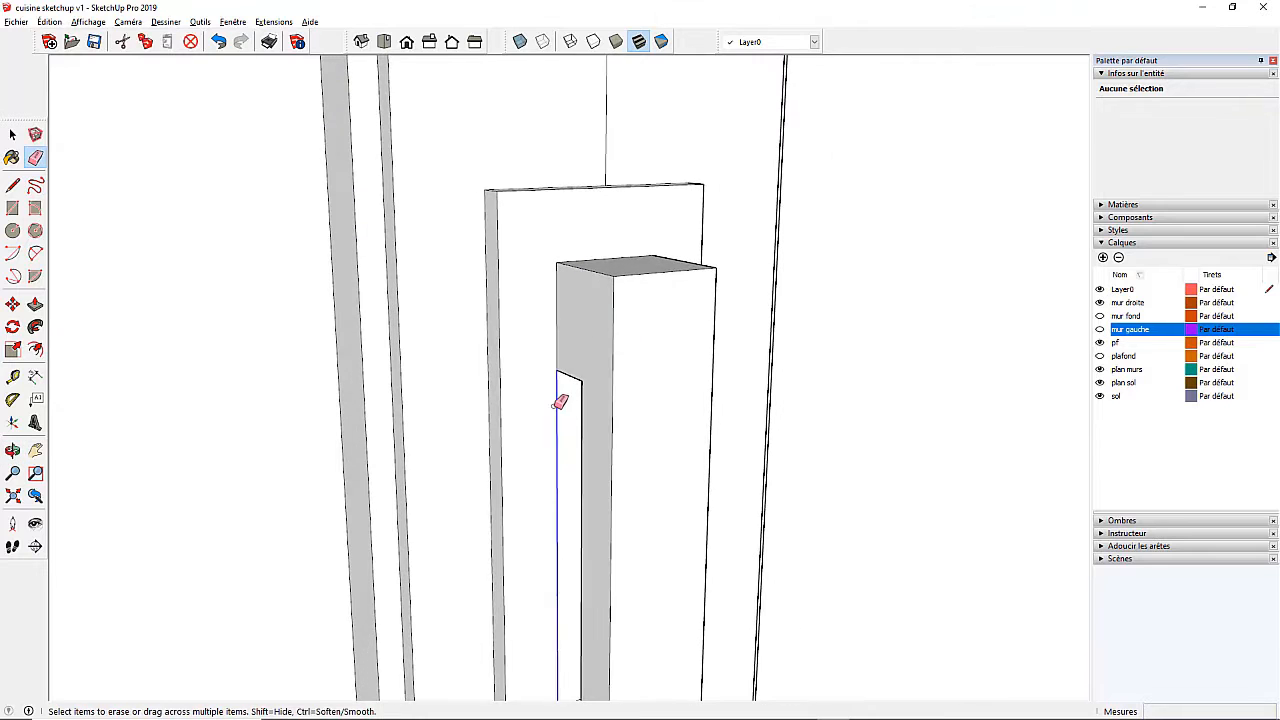
pyautogui.scroll(-3, 503, 371)
pyautogui.moveTo(602, 381); pyautogui.dragTo(184, 334, button='middle')
pyautogui.scroll(1, 573, 494)
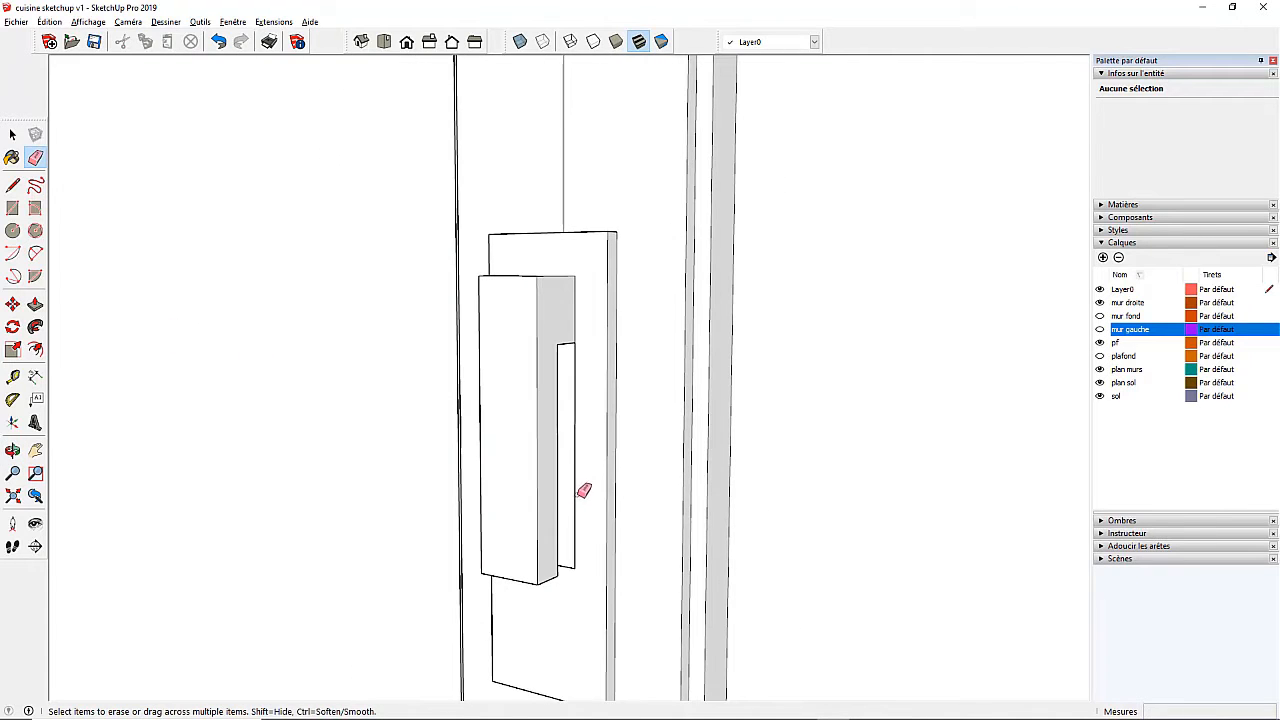
pyautogui.scroll(-3, 549, 586)
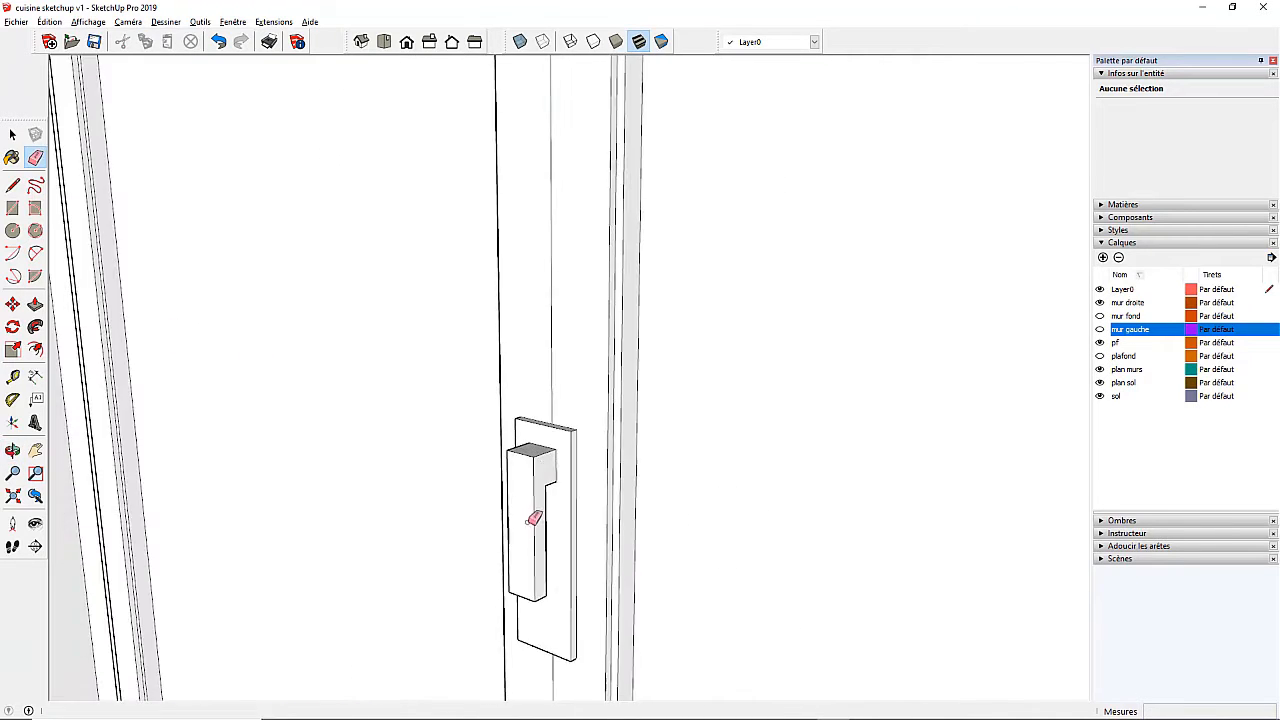
pyautogui.scroll(-5, 534, 518)
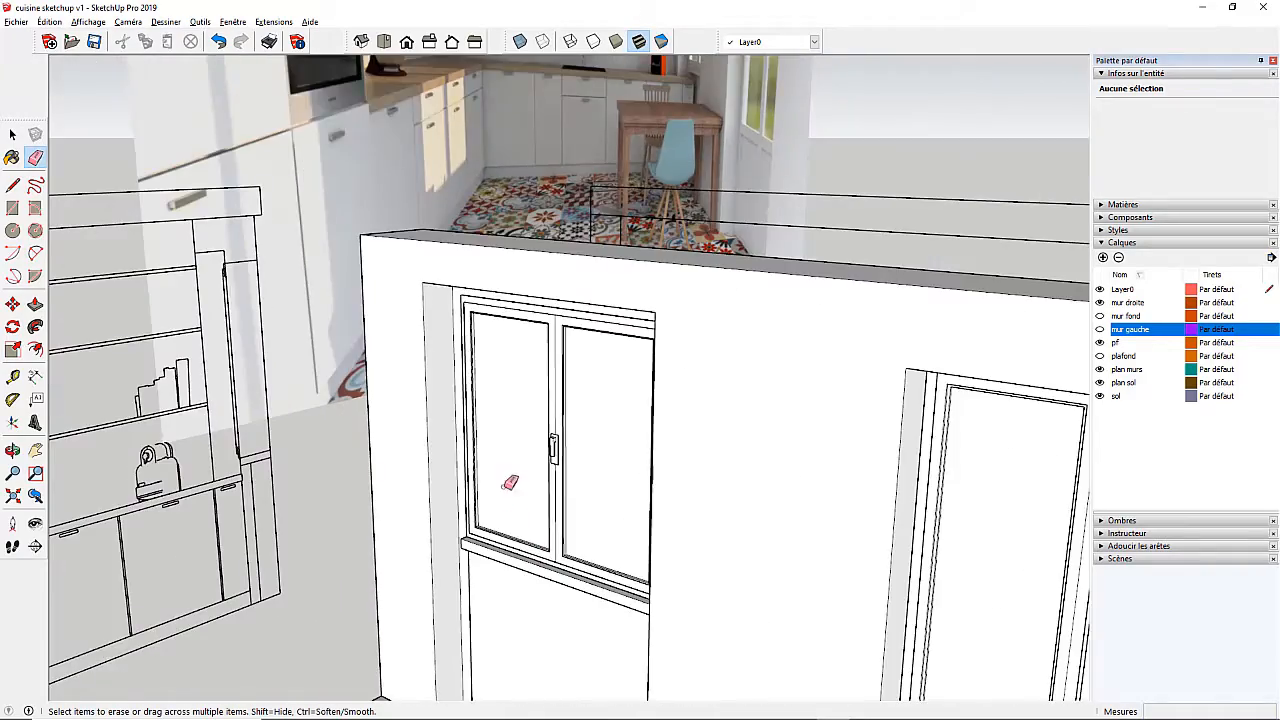
# Draw a tangent two-point arc about 0.7 cm across the lower outer corner of the grip's side face
pyautogui.moveTo(509, 480)
pyautogui.mouseDown(button='middle')
pyautogui.moveTo(896, 430)
pyautogui.moveTo(480, 480)
pyautogui.mouseUp(button='middle')
pyautogui.scroll(3, 543, 449)
pyautogui.scroll(-3, 560, 475)
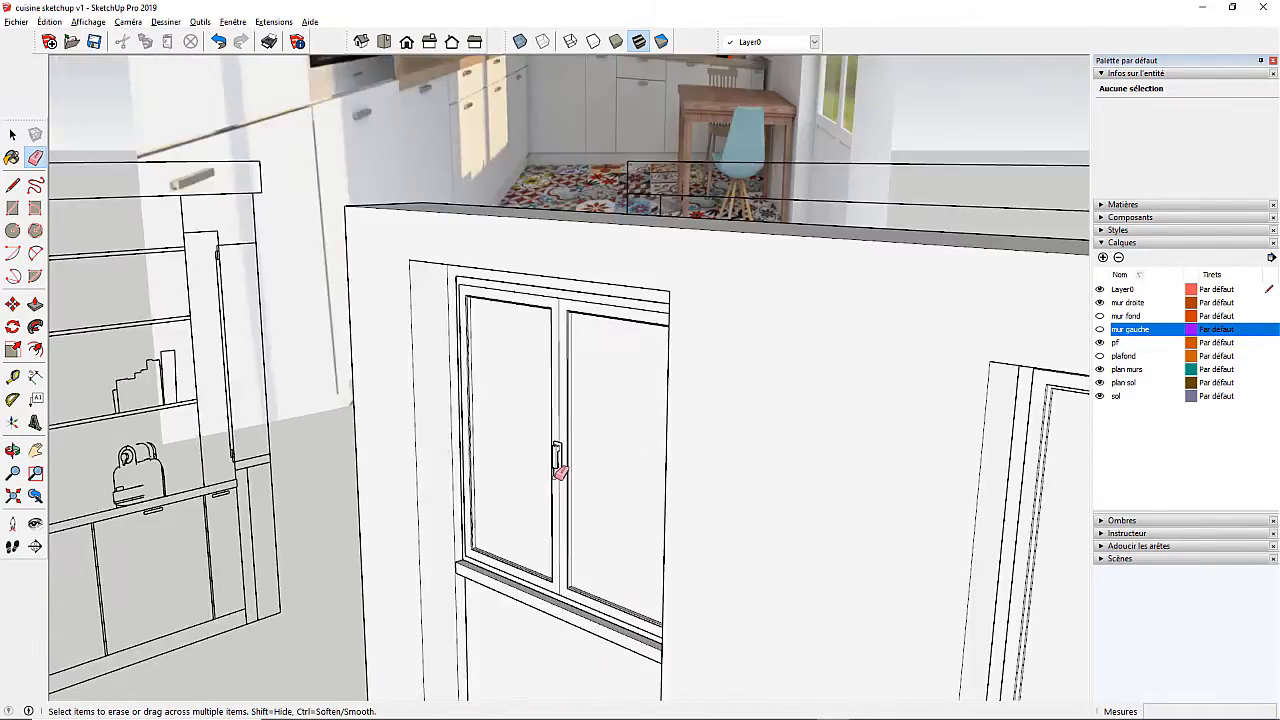
pyautogui.scroll(5, 560, 473)
pyautogui.moveTo(569, 463); pyautogui.dragTo(383, 411, button='middle')
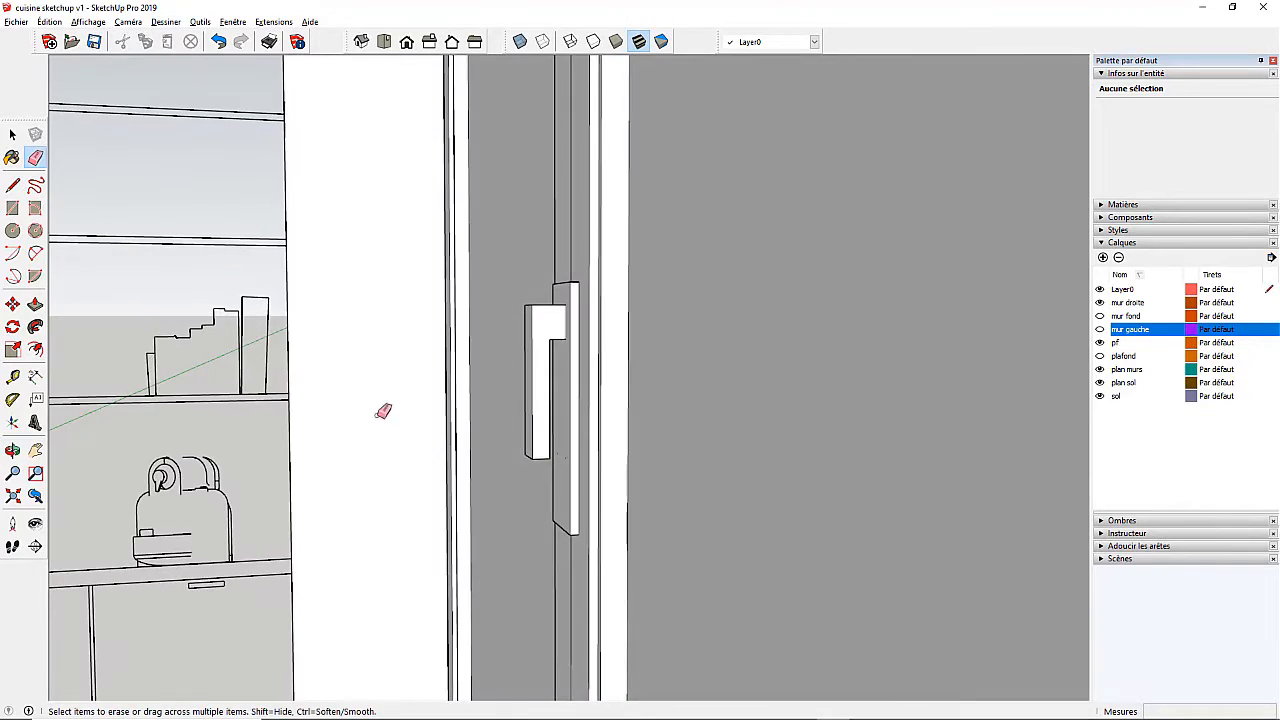
pyautogui.scroll(3, 543, 457)
pyautogui.click(35, 253)
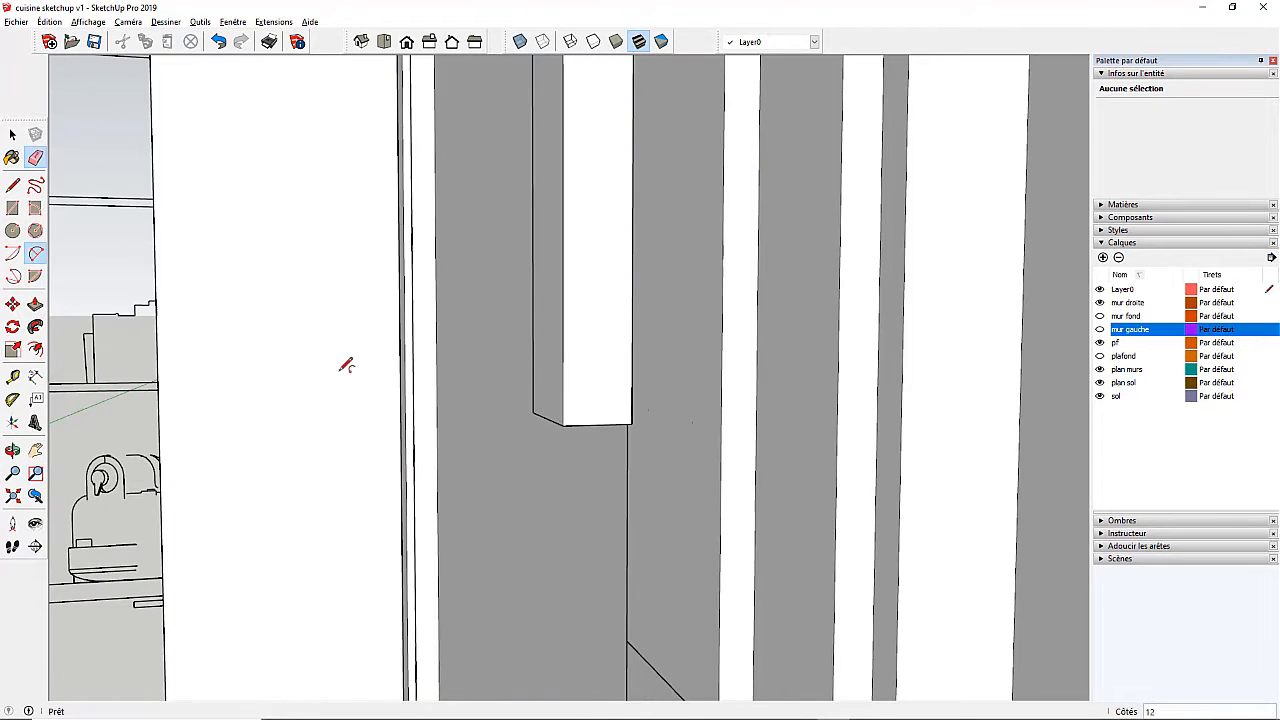
pyautogui.scroll(1, 575, 390)
pyautogui.click(566, 376)
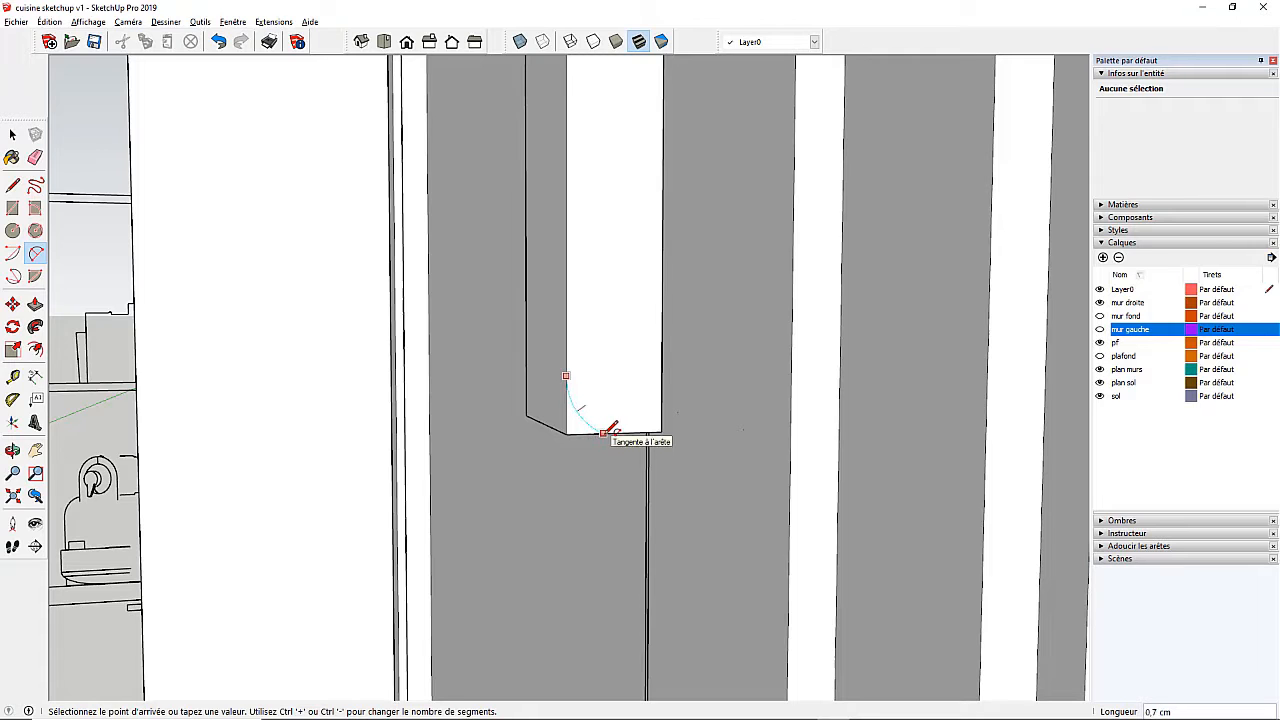
pyautogui.doubleClick(609, 434)
# Push the corner piece outside the lower arc through the grip's 2 cm width to round its lower end
pyautogui.press('p')
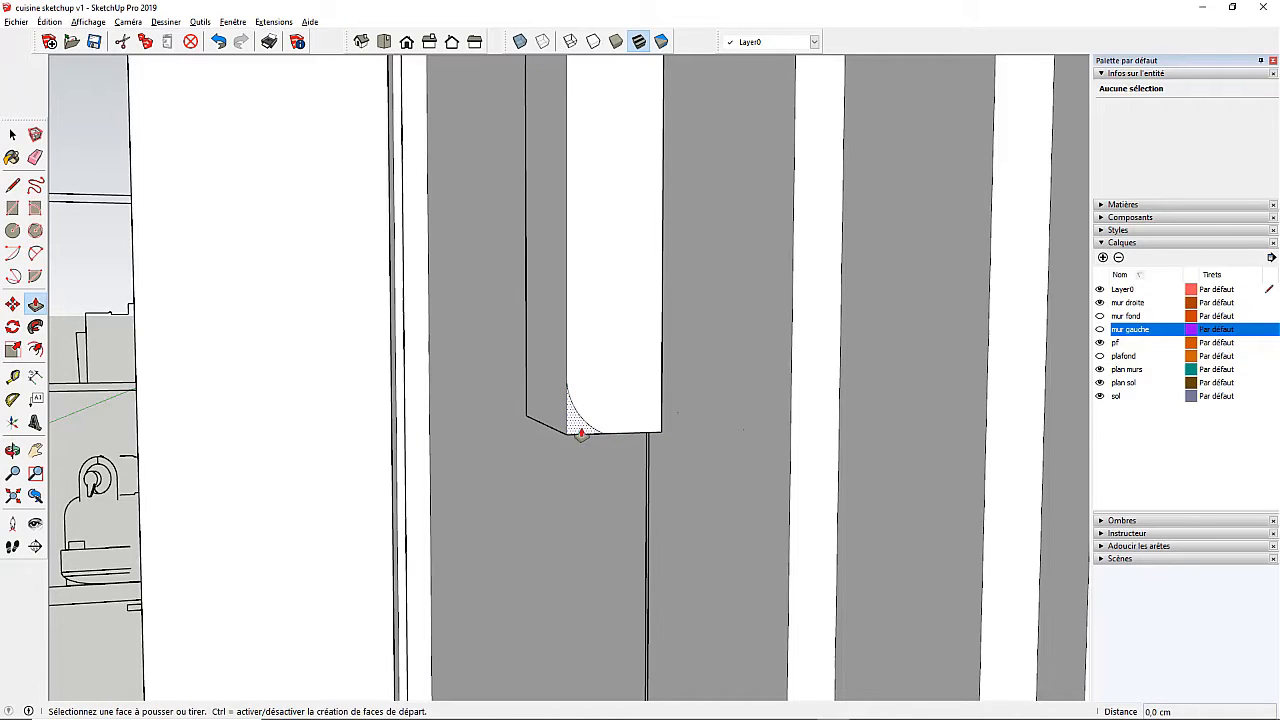
pyautogui.click(580, 431)
pyautogui.click(532, 425)
pyautogui.moveTo(534, 451); pyautogui.dragTo(553, 491, button='middle')
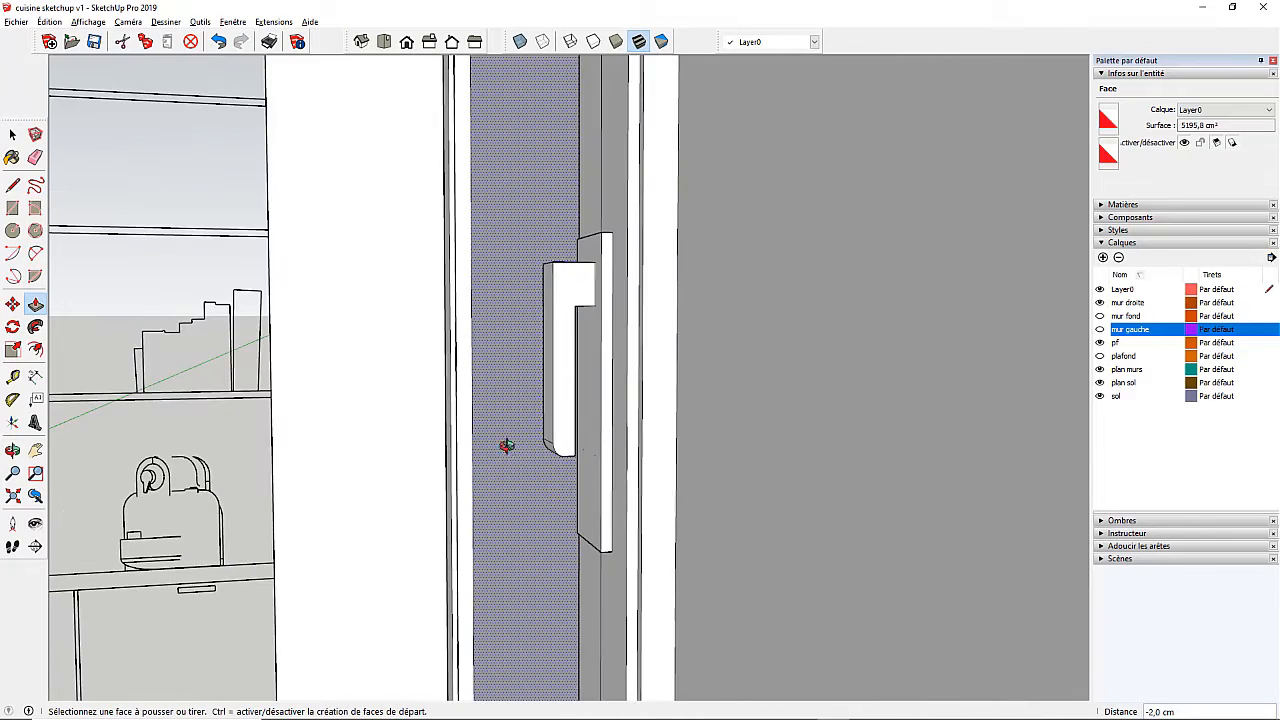
# Draw a tangent arc across the handle's upper outer corner and push the corner piece away by 2 cm
pyautogui.moveTo(511, 449); pyautogui.dragTo(453, 277, button='middle')
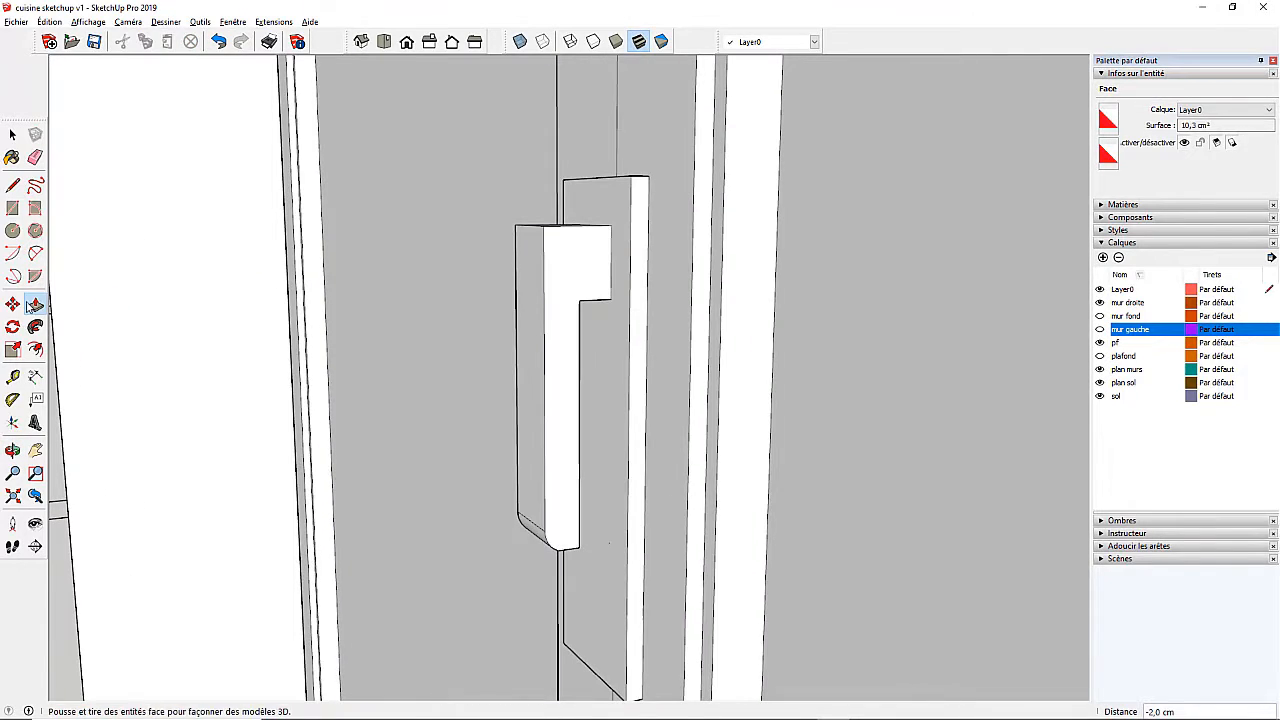
pyautogui.click(35, 253)
pyautogui.scroll(3, 565, 227)
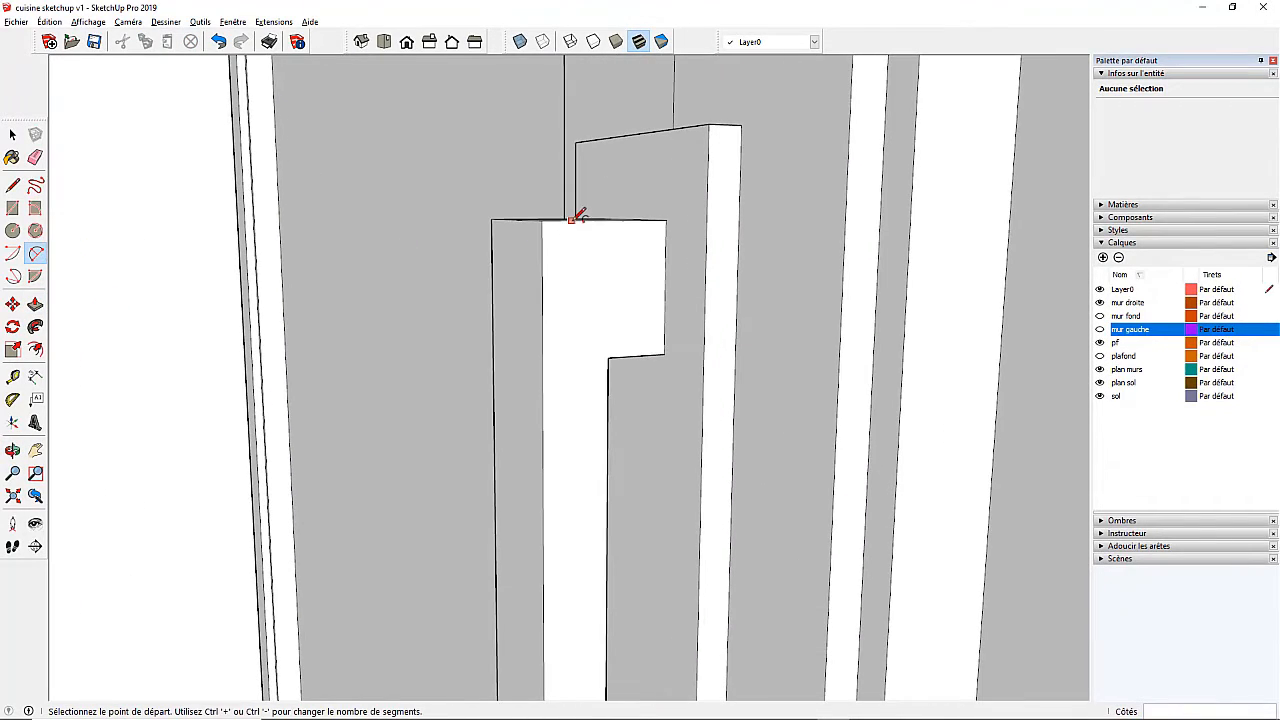
pyautogui.click(572, 220)
pyautogui.doubleClick(543, 250)
pyautogui.moveTo(560, 246); pyautogui.dragTo(456, 293, button='middle')
pyautogui.press('p')
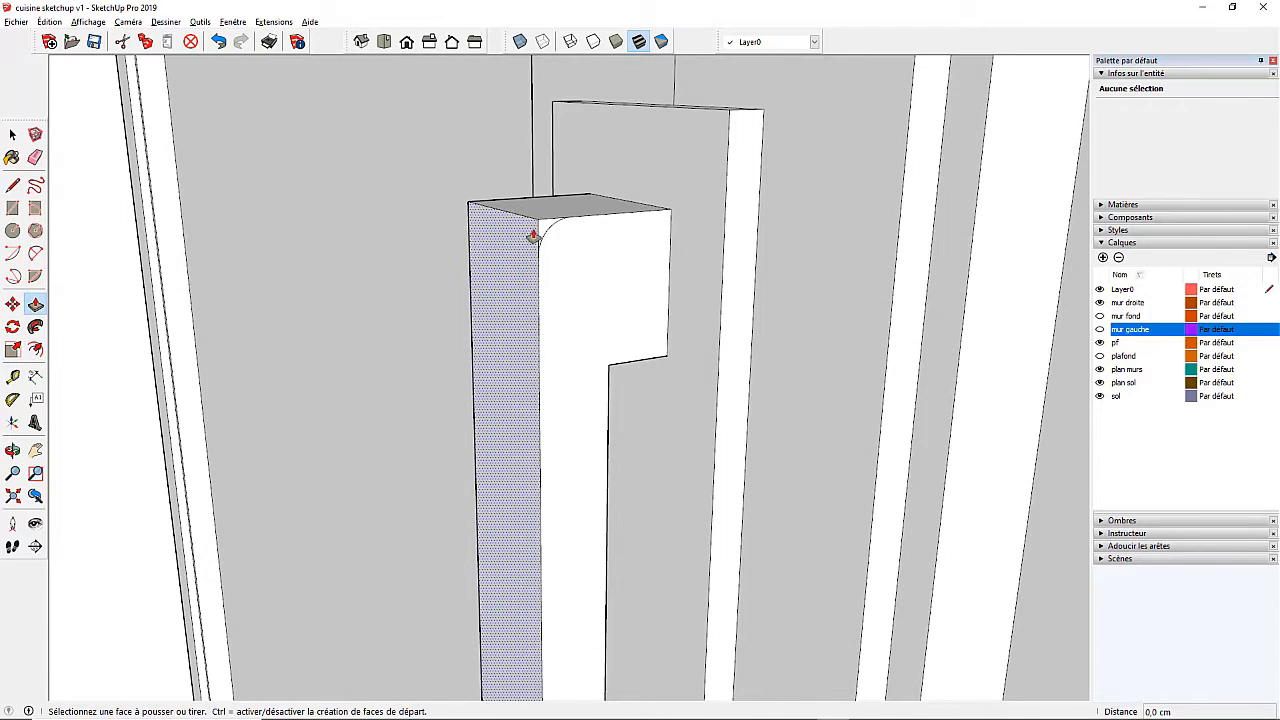
pyautogui.click(540, 234)
pyautogui.click(463, 211)
# Select the whole left window with its handle and make it a component named "fenetre"
pyautogui.scroll(-10, 460, 363)
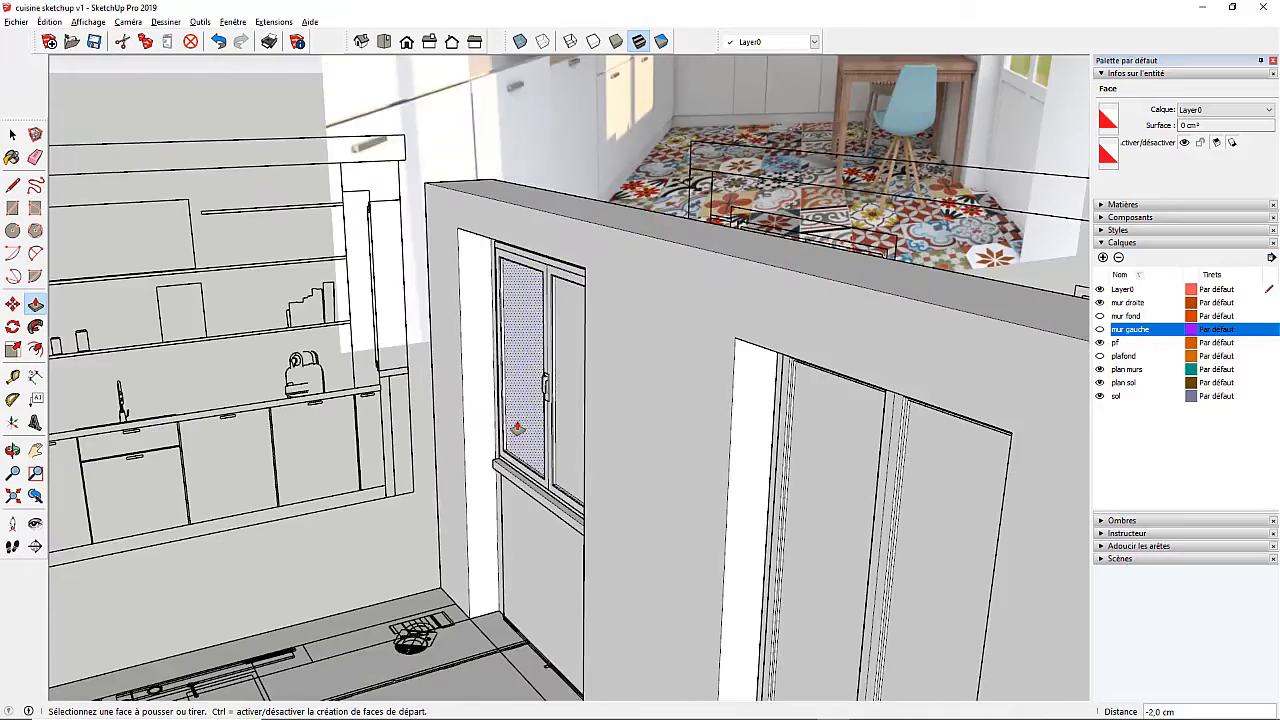
pyautogui.moveTo(517, 428); pyautogui.dragTo(743, 394, button='middle')
pyautogui.press('space')
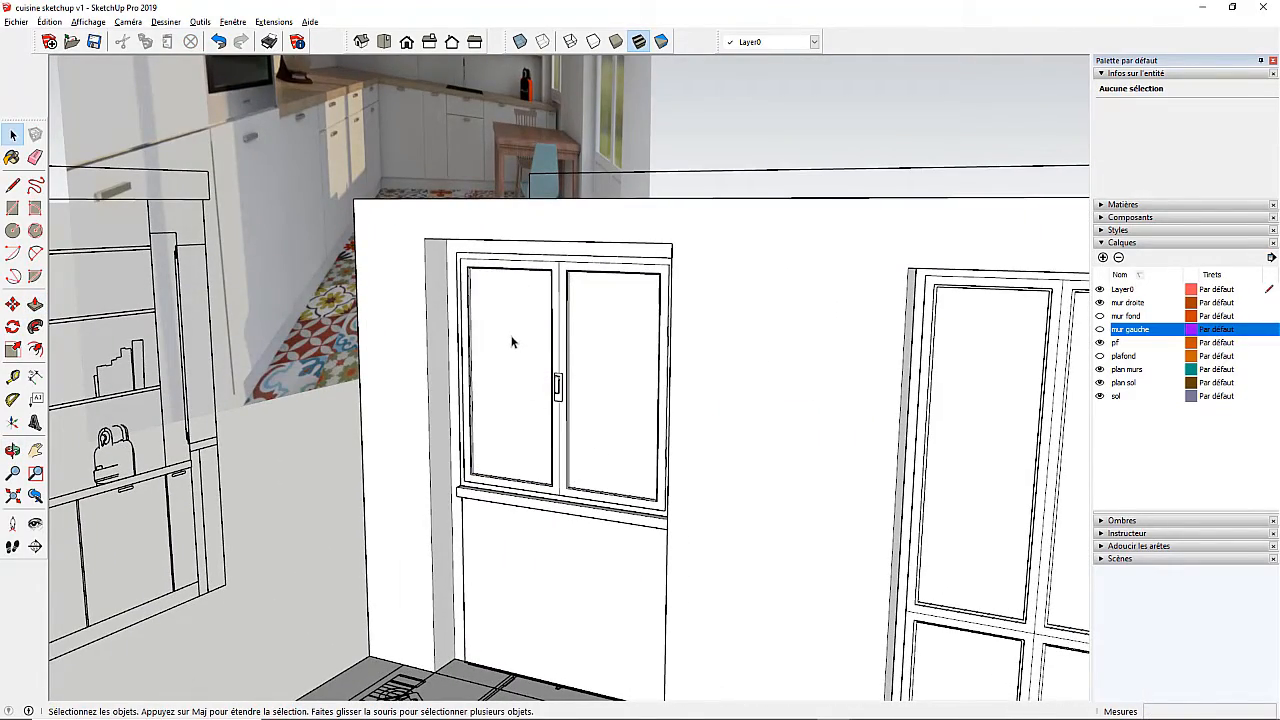
pyautogui.tripleClick(510, 339)
pyautogui.rightClick(511, 342)
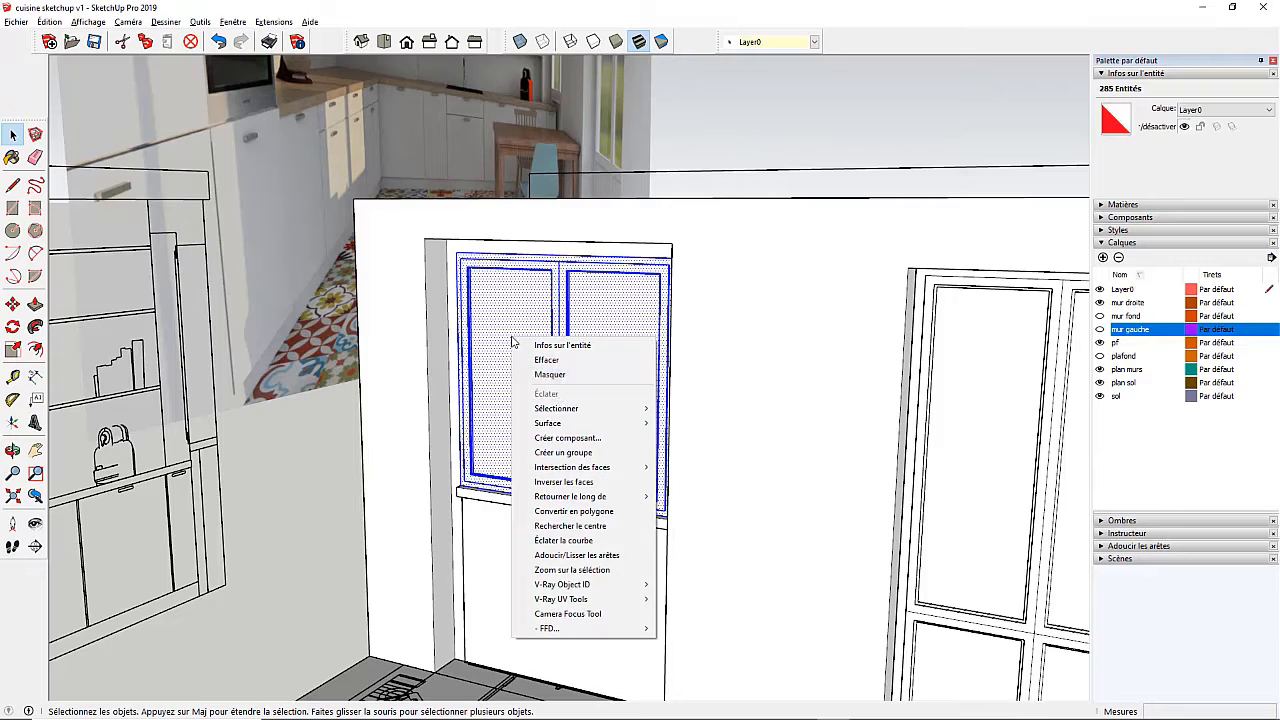
pyautogui.click(565, 438)
pyautogui.write('fenetr')
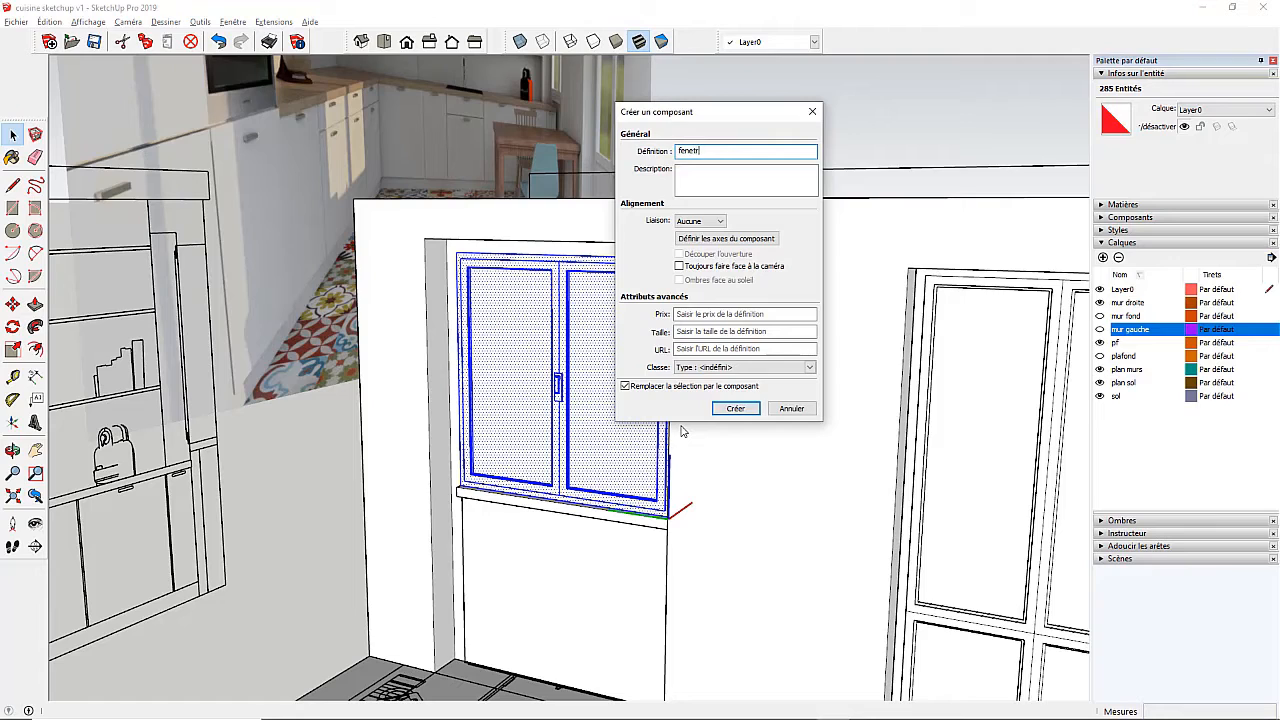
pyautogui.write('e')
pyautogui.press('Return')
# Add a new layer named "fenetre"
pyautogui.moveTo(680, 428); pyautogui.dragTo(437, 437, button='middle')
pyautogui.scroll(3, 443, 458)
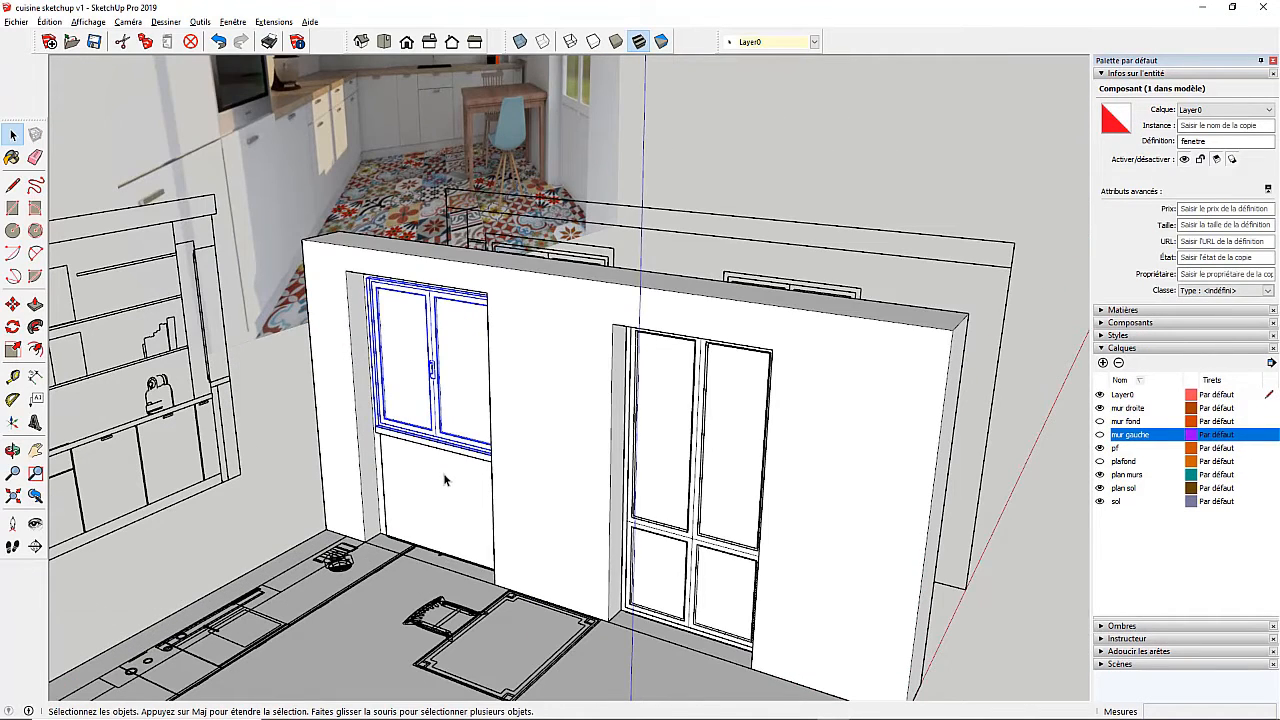
pyautogui.click(1102, 363)
pyautogui.press('BackSpace')
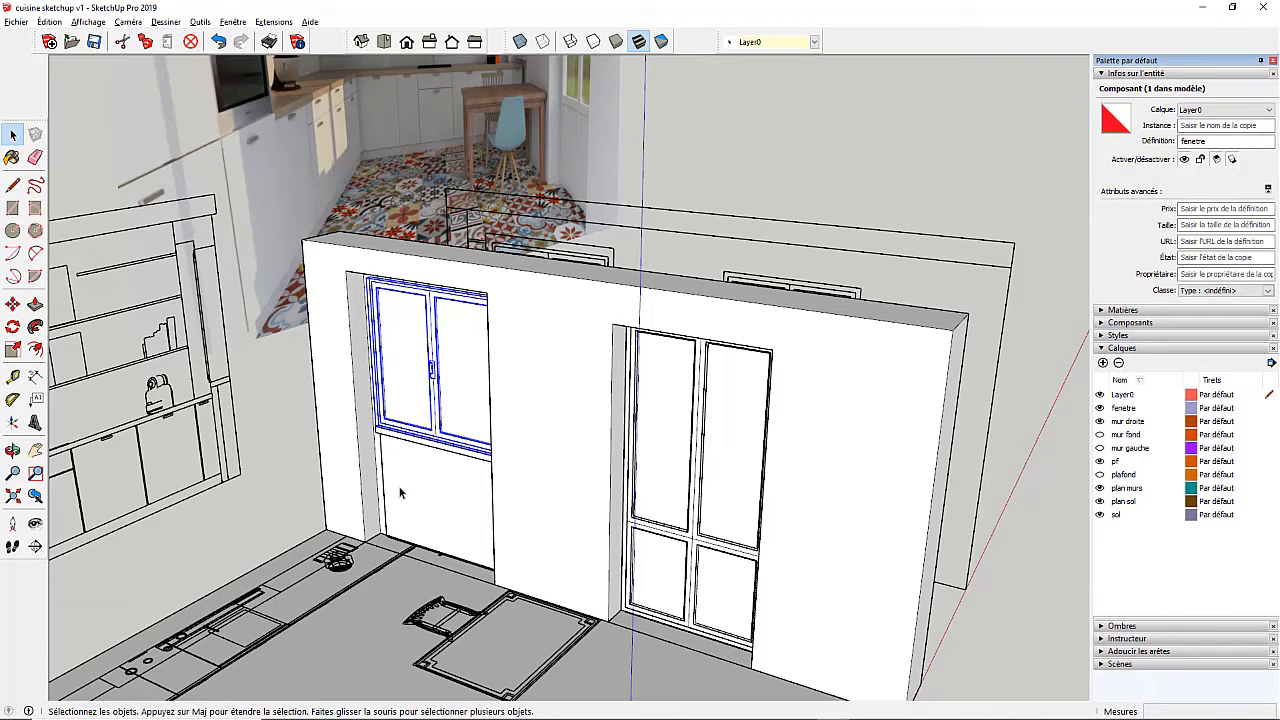
# Assign the base wall group under the window to the "mur droite" layer and the window component to the "fenetre" layer
pyautogui.click(435, 470)
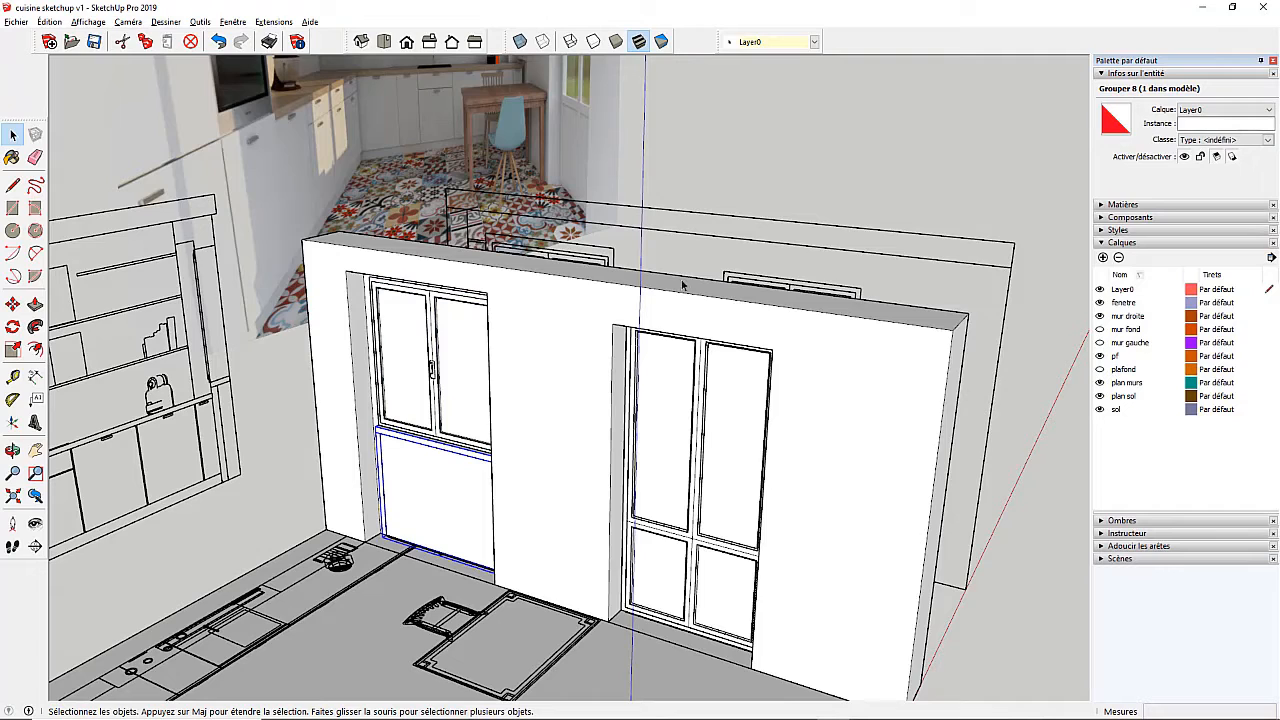
pyautogui.click(1219, 110)
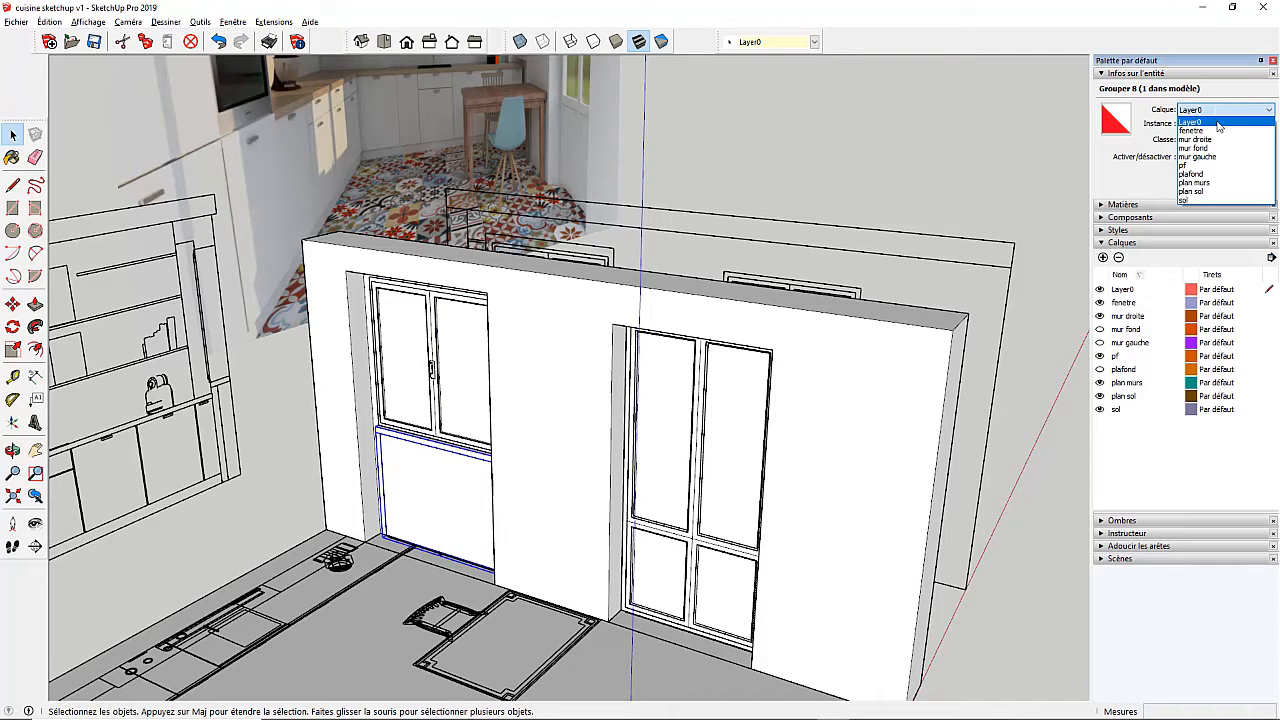
pyautogui.click(1198, 139)
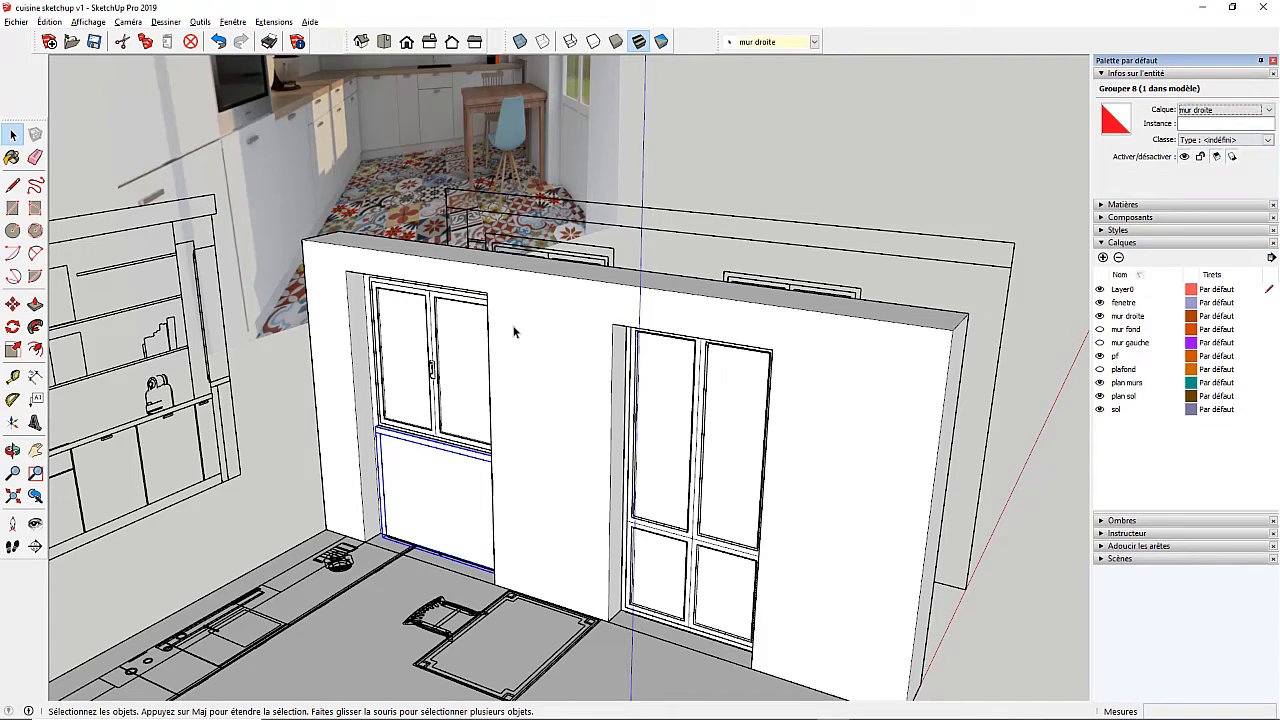
pyautogui.click(447, 341)
pyautogui.click(1218, 112)
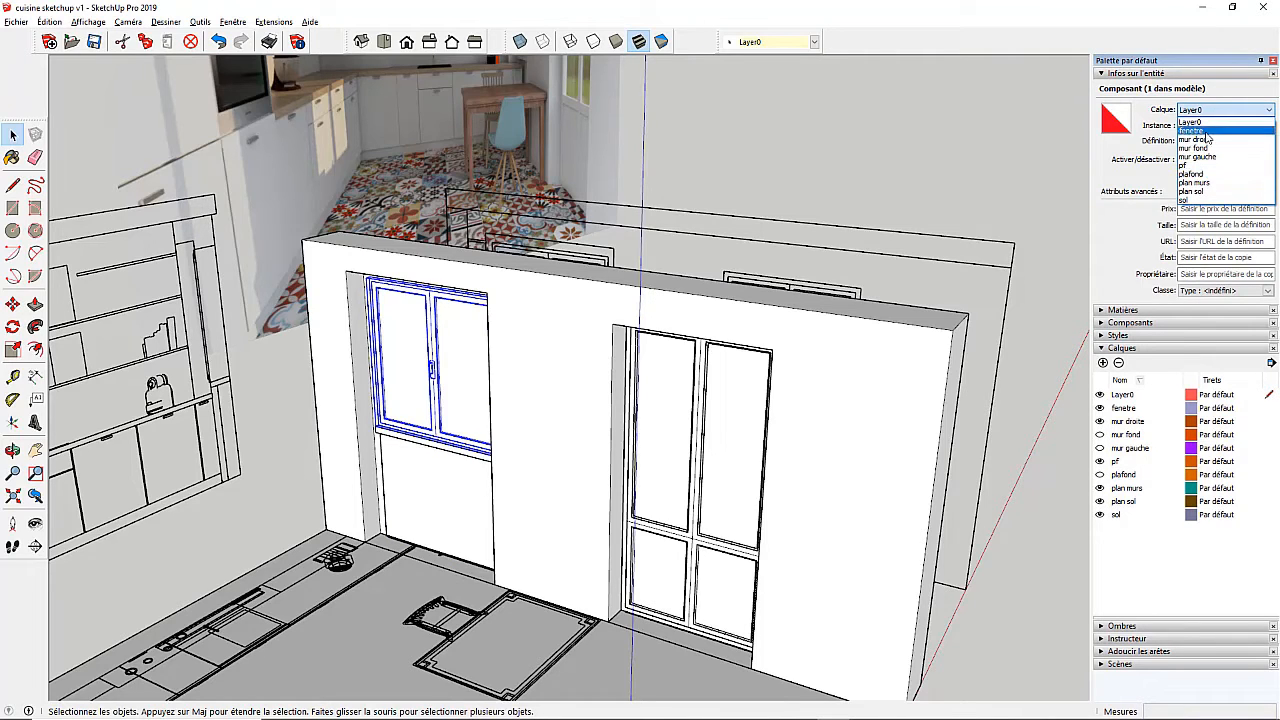
pyautogui.click(1192, 131)
pyautogui.click(909, 199)
# Save the model as a new file named "cuisine sketchup v2" in the production folder
pyautogui.scroll(-4, 470, 288)
pyautogui.moveTo(640, 350); pyautogui.dragTo(466, 356, button='middle')
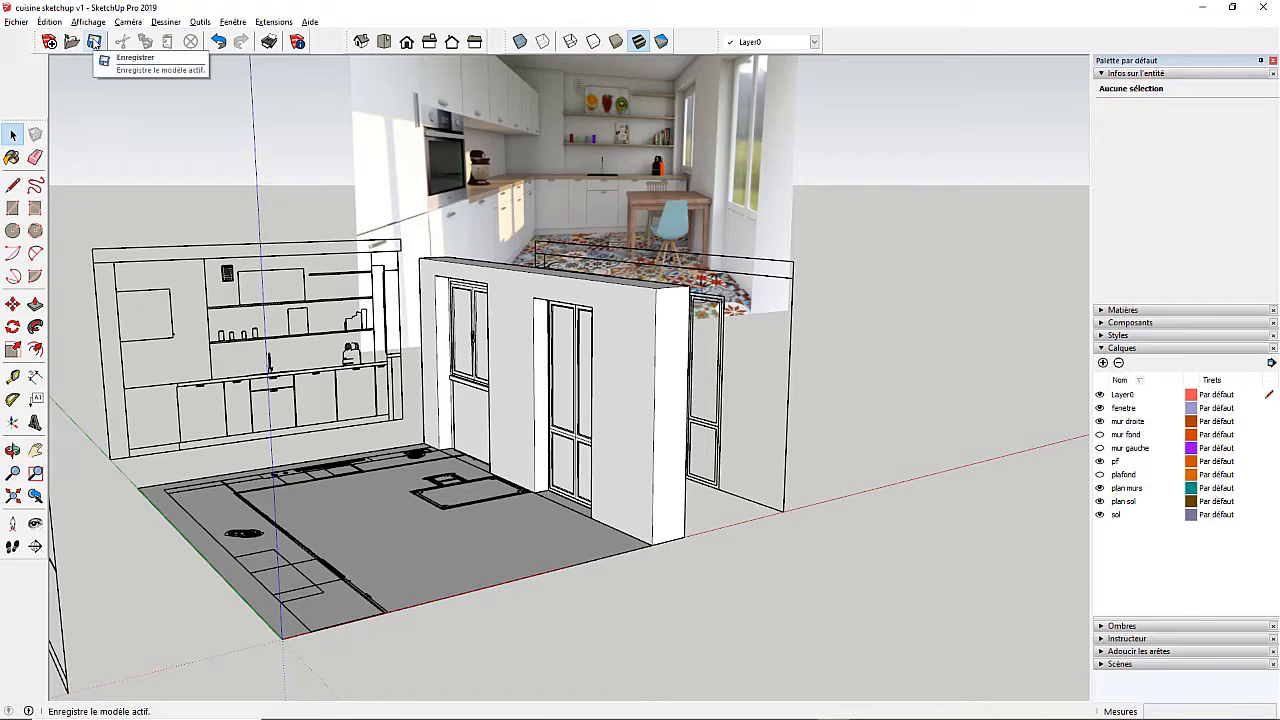
pyautogui.click(17, 22)
pyautogui.click(53, 100)
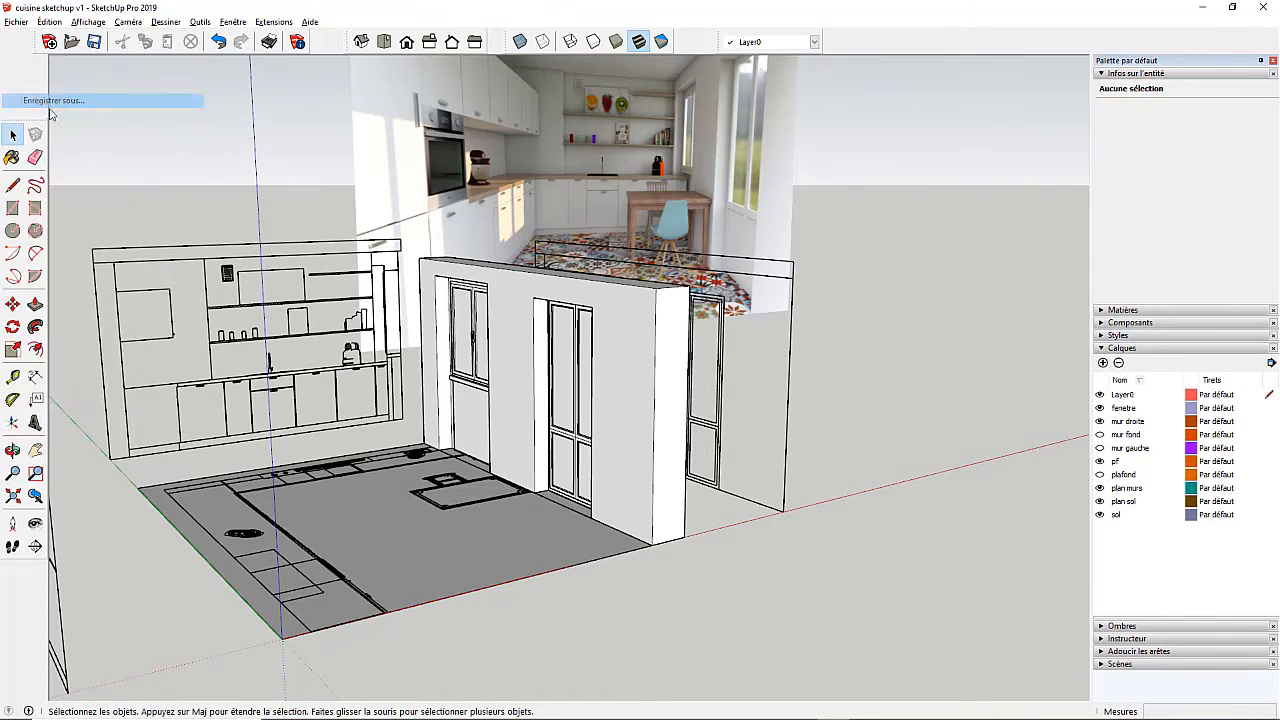
pyautogui.click(520, 497)
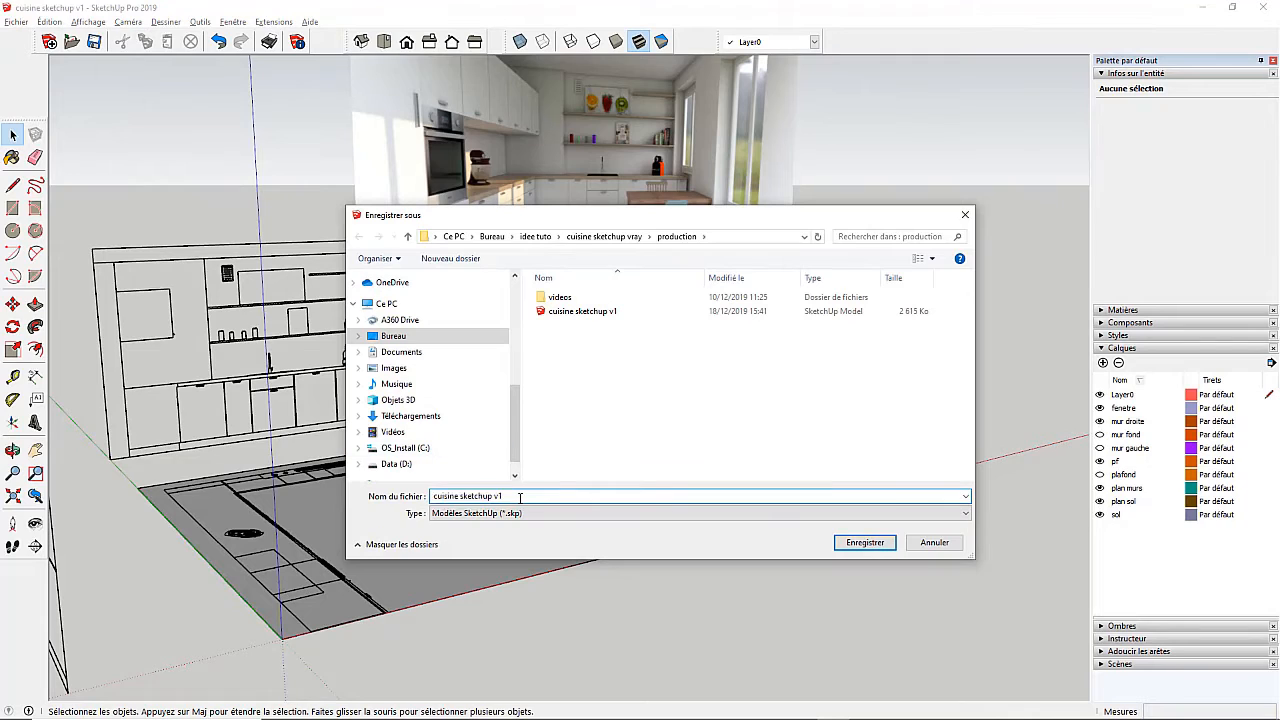
pyautogui.press('BackSpace')
pyautogui.write('2')
pyautogui.press('Return')
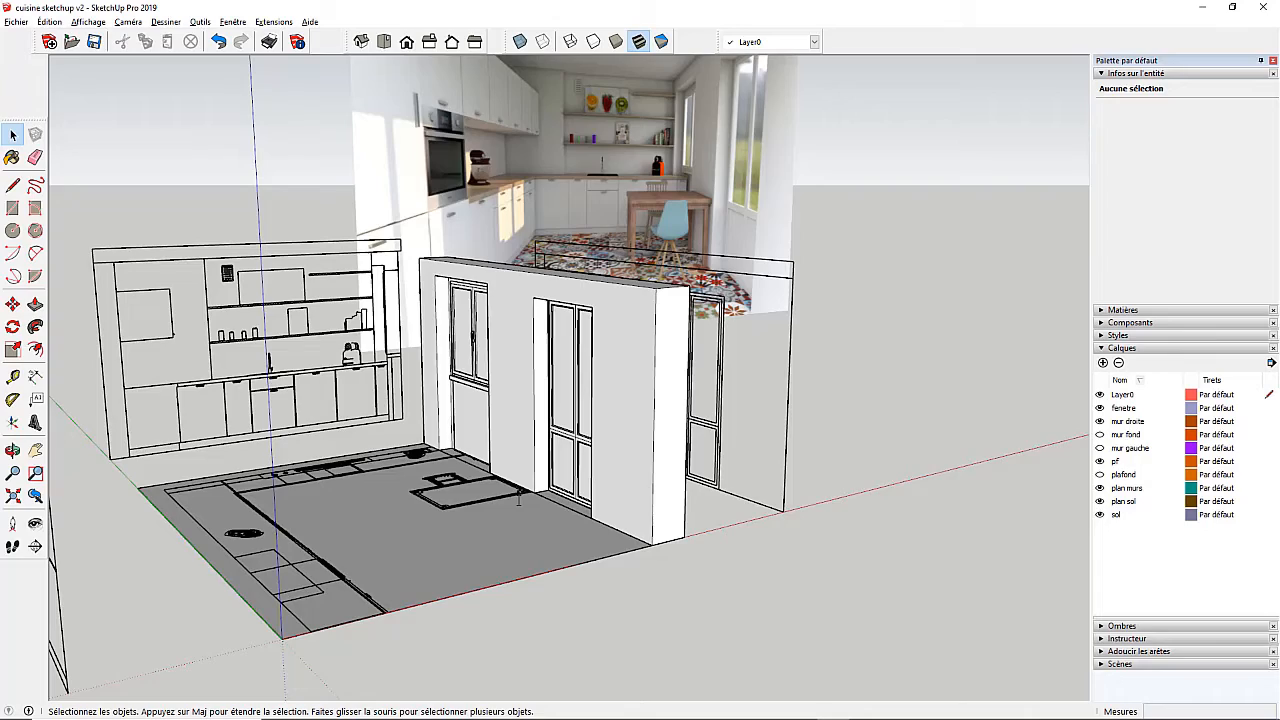
# Make the "mur gauche", "mur fond" and "plafond" layers visible
pyautogui.moveTo(519, 500); pyautogui.dragTo(414, 411, button='middle')
pyautogui.scroll(6, 483, 356)
pyautogui.scroll(-3, 475, 392)
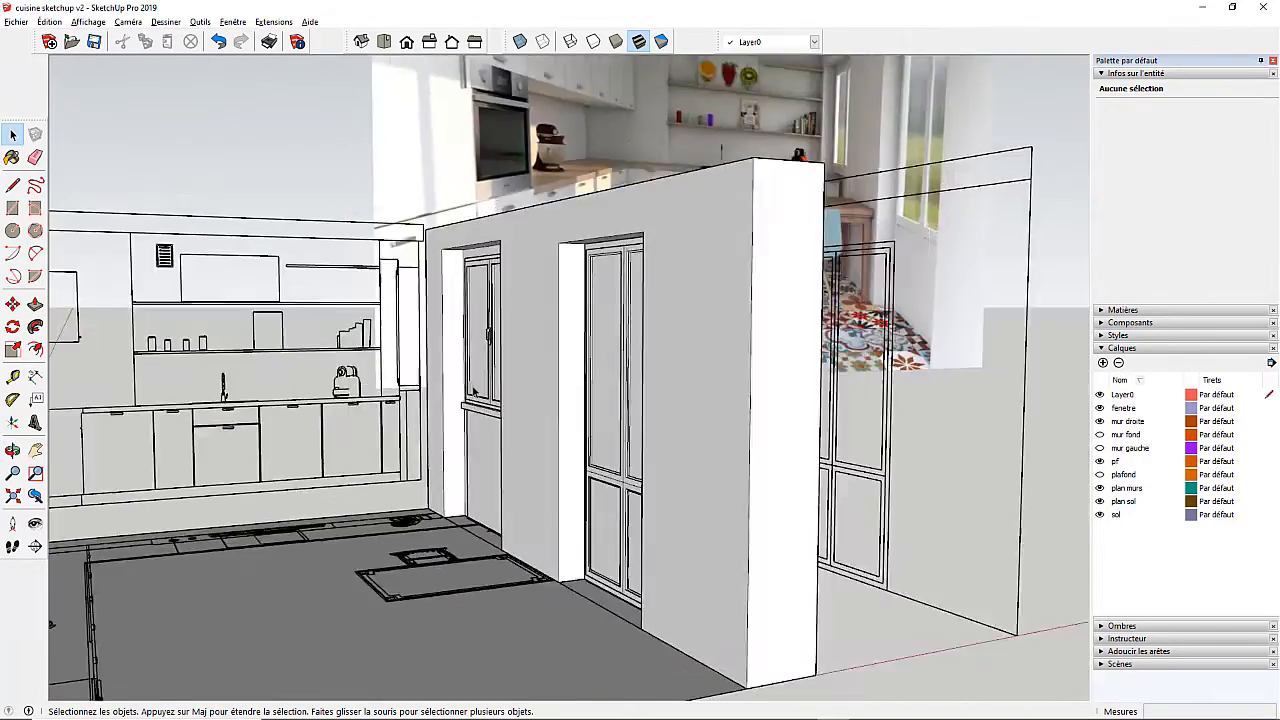
pyautogui.scroll(-3, 474, 390)
pyautogui.click(1100, 448)
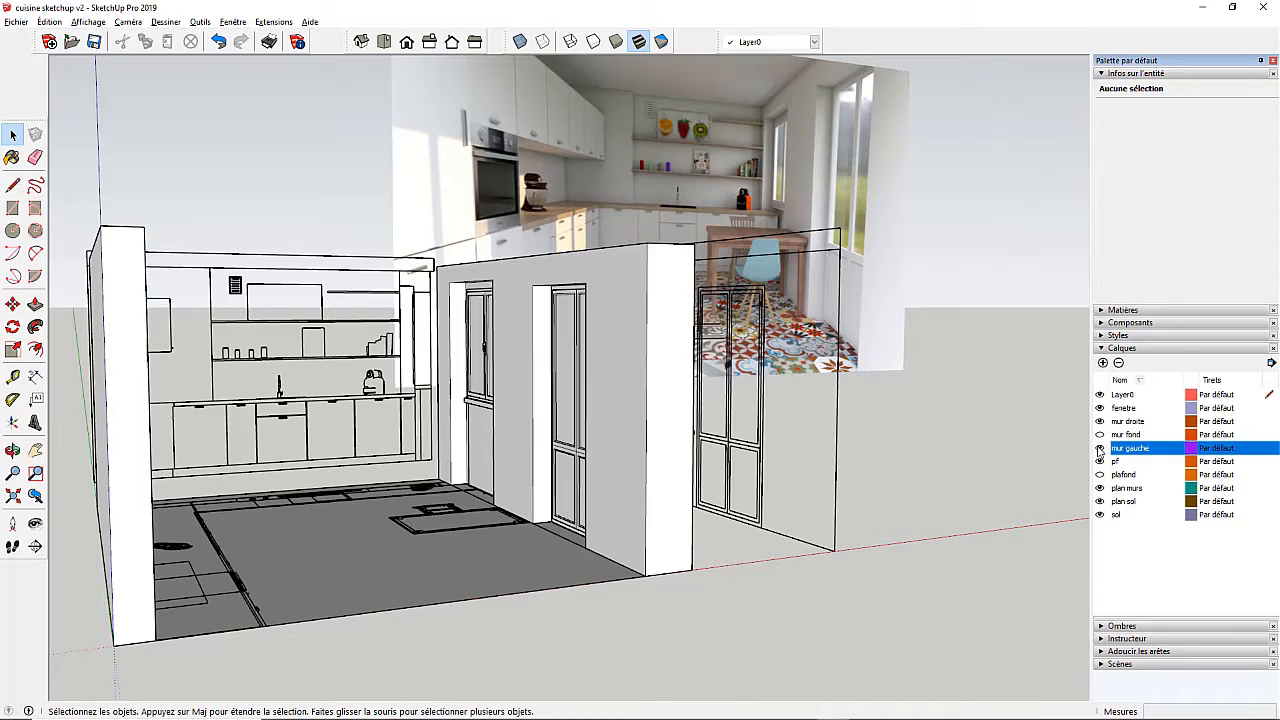
pyautogui.click(1100, 434)
pyautogui.click(1101, 475)
pyautogui.click(1100, 475)
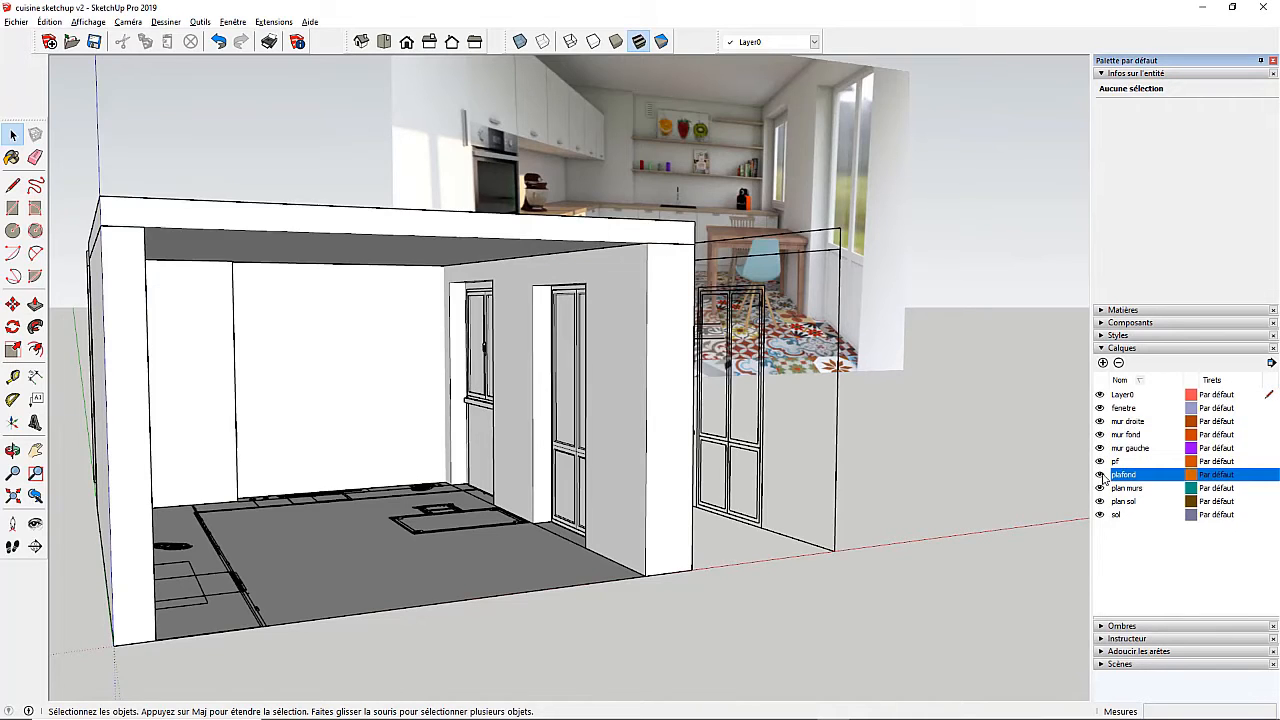
# Hide the "plan sol" and "plan murs" layers
pyautogui.click(1100, 501)
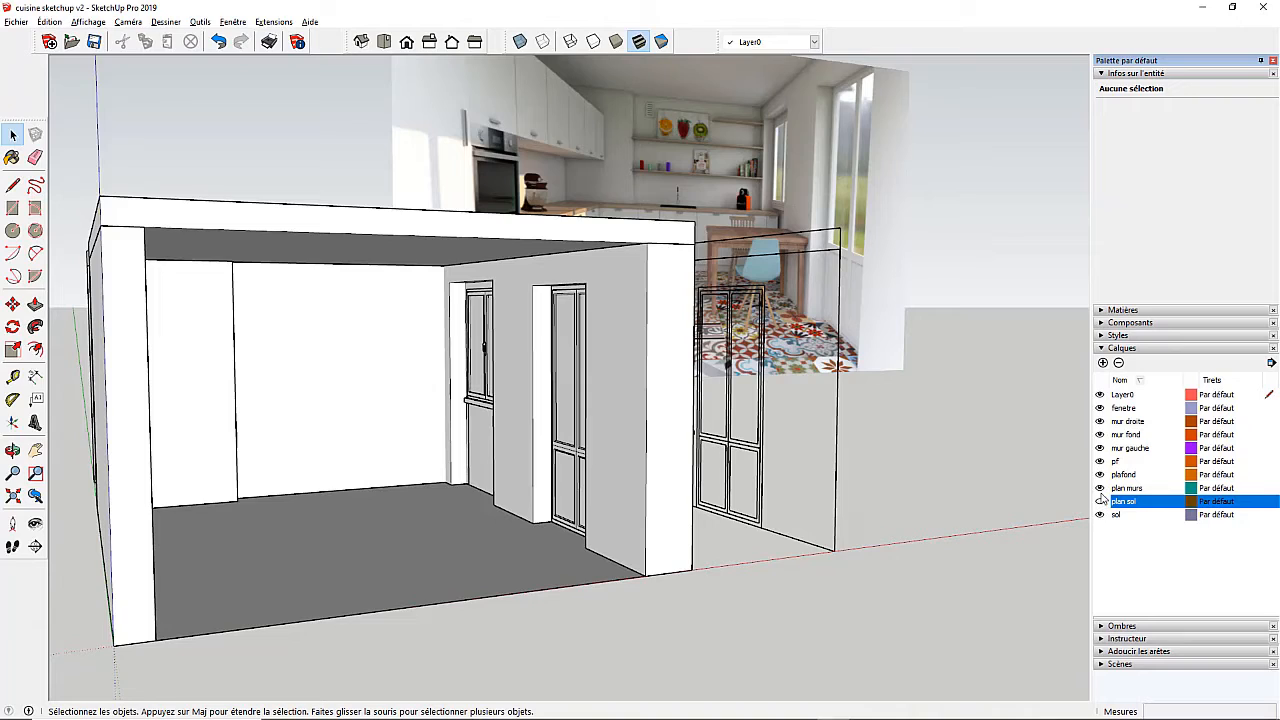
pyautogui.click(1100, 488)
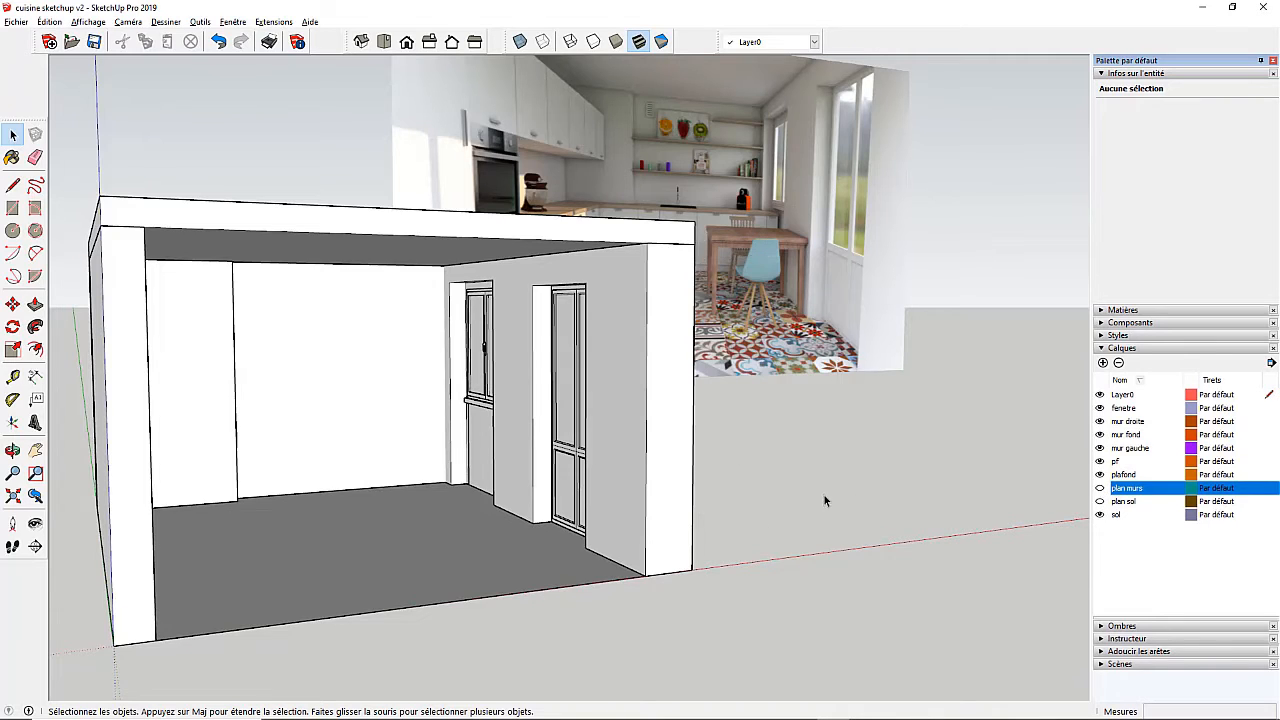
# Examine the modelled room from several angles, checking the window and glazed door in the wall against the reference photo
pyautogui.moveTo(824, 495); pyautogui.dragTo(390, 392, button='middle')
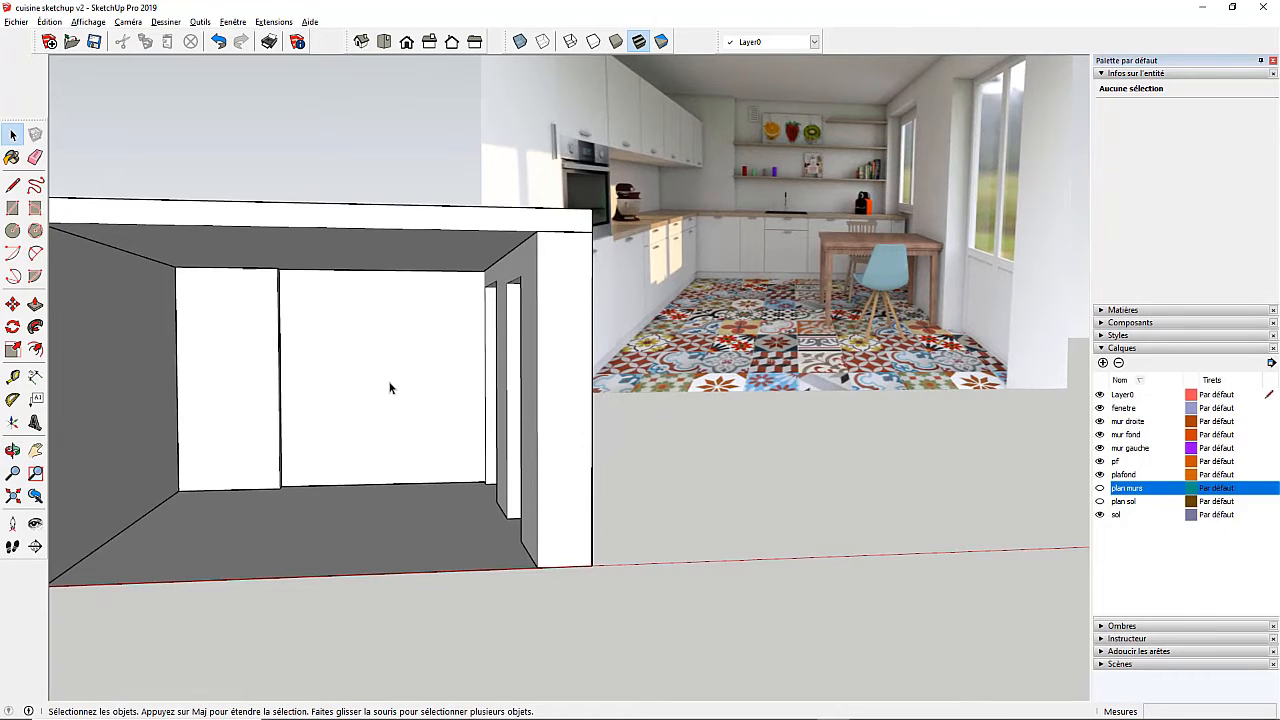
pyautogui.scroll(-4, 395, 385)
pyautogui.moveTo(434, 394); pyautogui.dragTo(545, 368, button='middle')
pyautogui.scroll(3, 282, 405)
pyautogui.scroll(-3, 281, 408)
pyautogui.scroll(5, 477, 371)
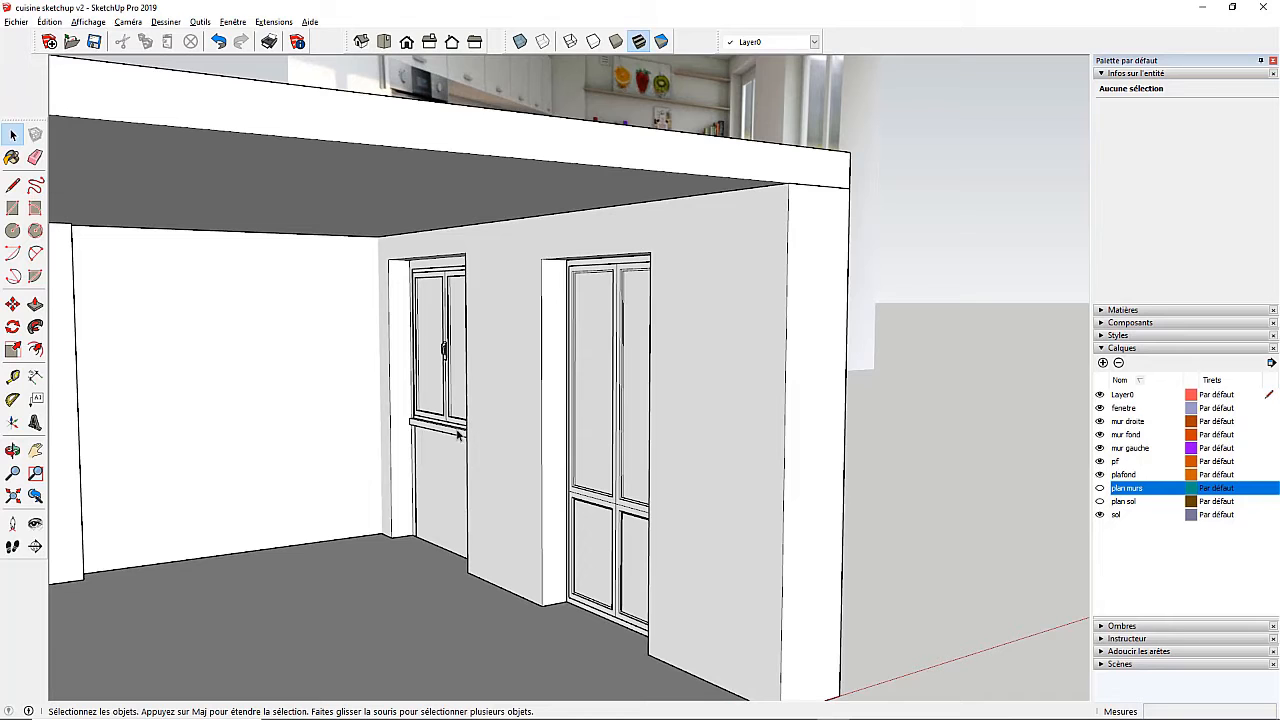
pyautogui.moveTo(432, 449); pyautogui.dragTo(391, 431, button='middle')
pyautogui.scroll(-5, 497, 431)
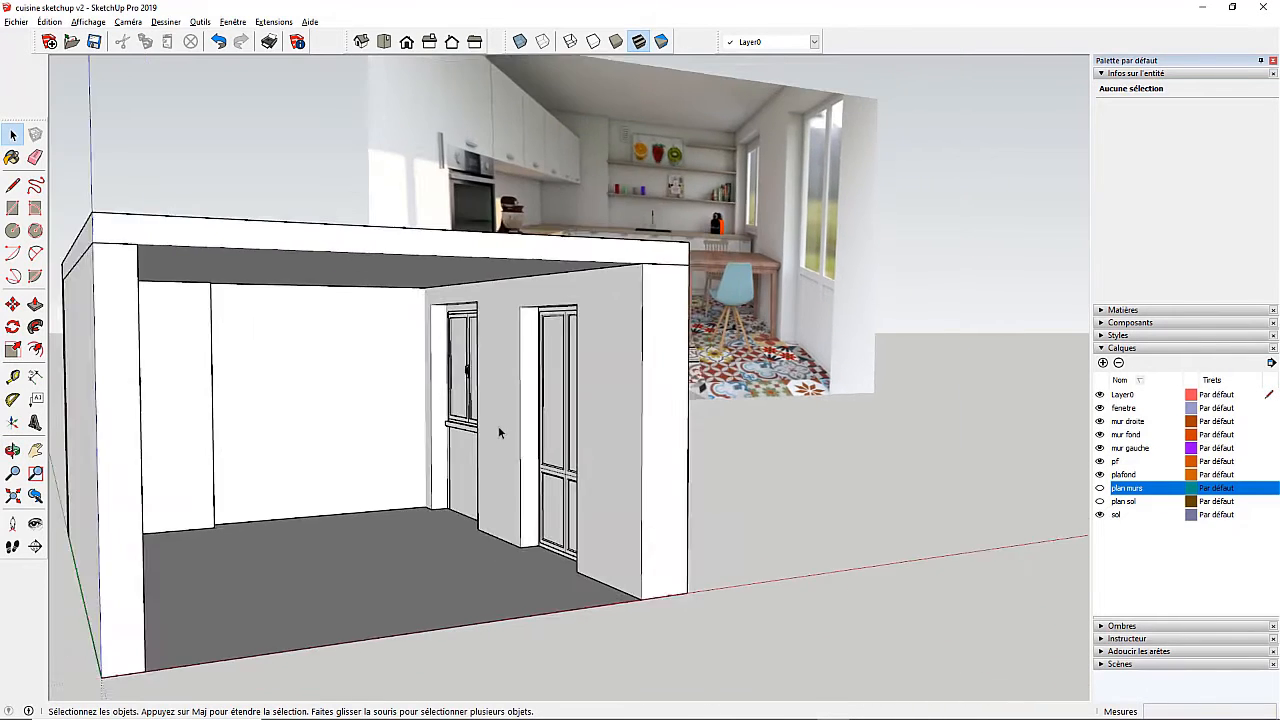
pyautogui.scroll(8, 446, 383)
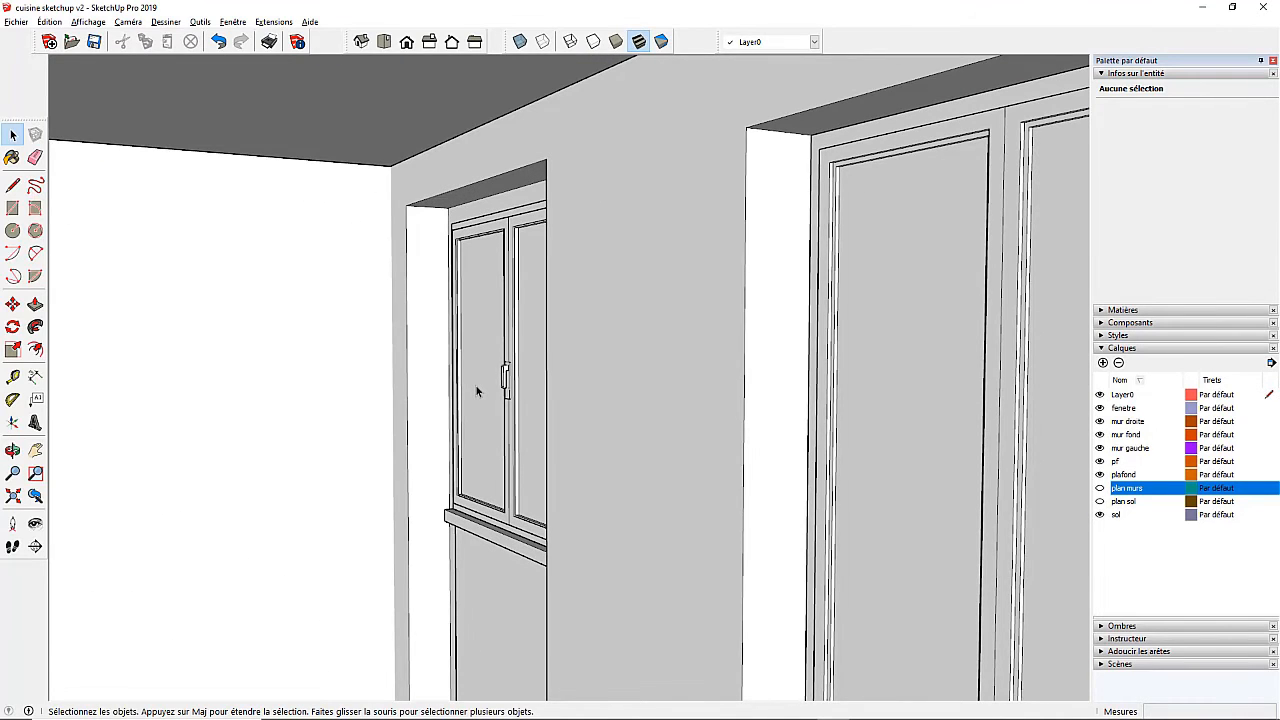
pyautogui.scroll(-3, 460, 369)
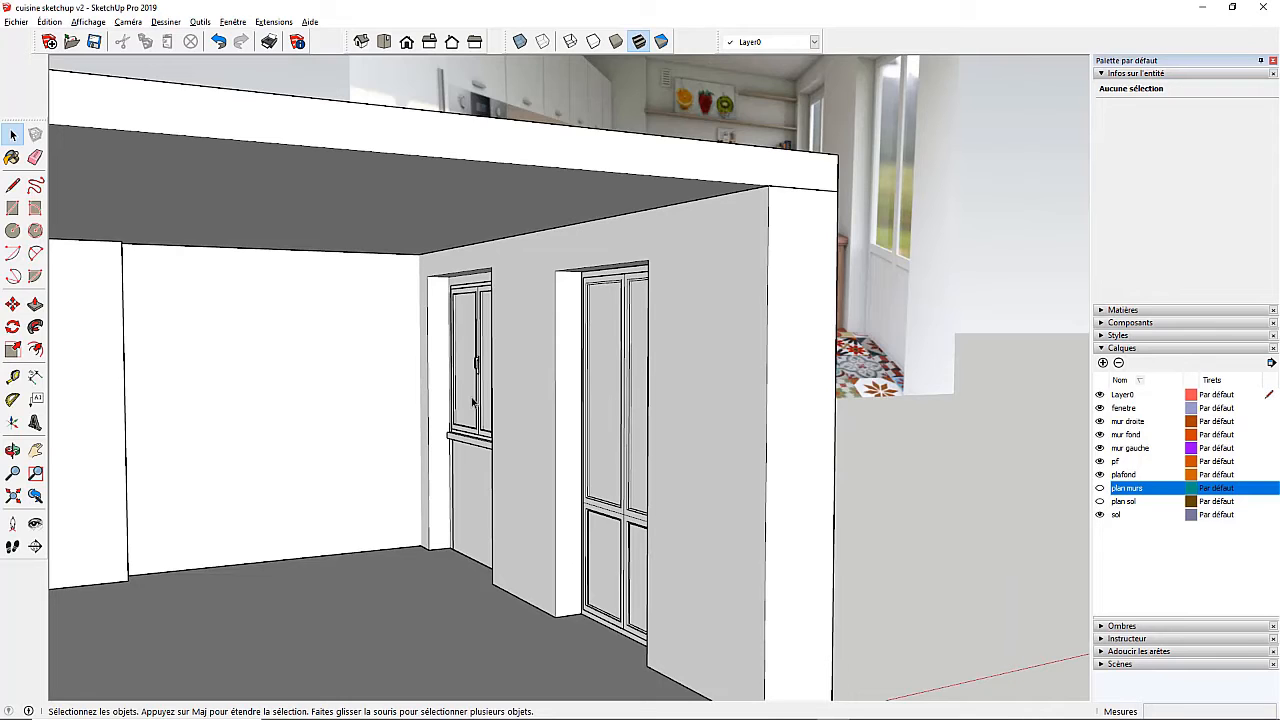
pyautogui.scroll(-3, 474, 402)
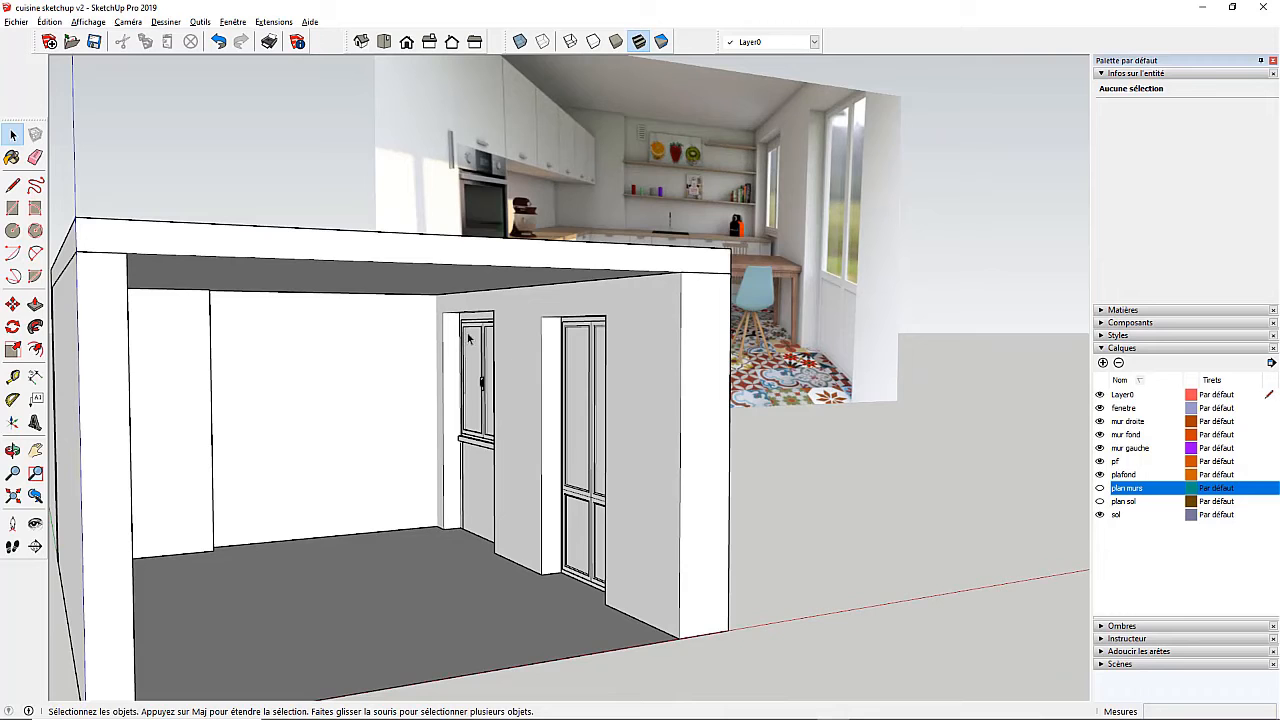
pyautogui.moveTo(464, 349); pyautogui.dragTo(393, 386, button='middle')
pyautogui.scroll(3, 472, 331)
pyautogui.scroll(-5, 469, 320)
pyautogui.scroll(-2, 481, 410)
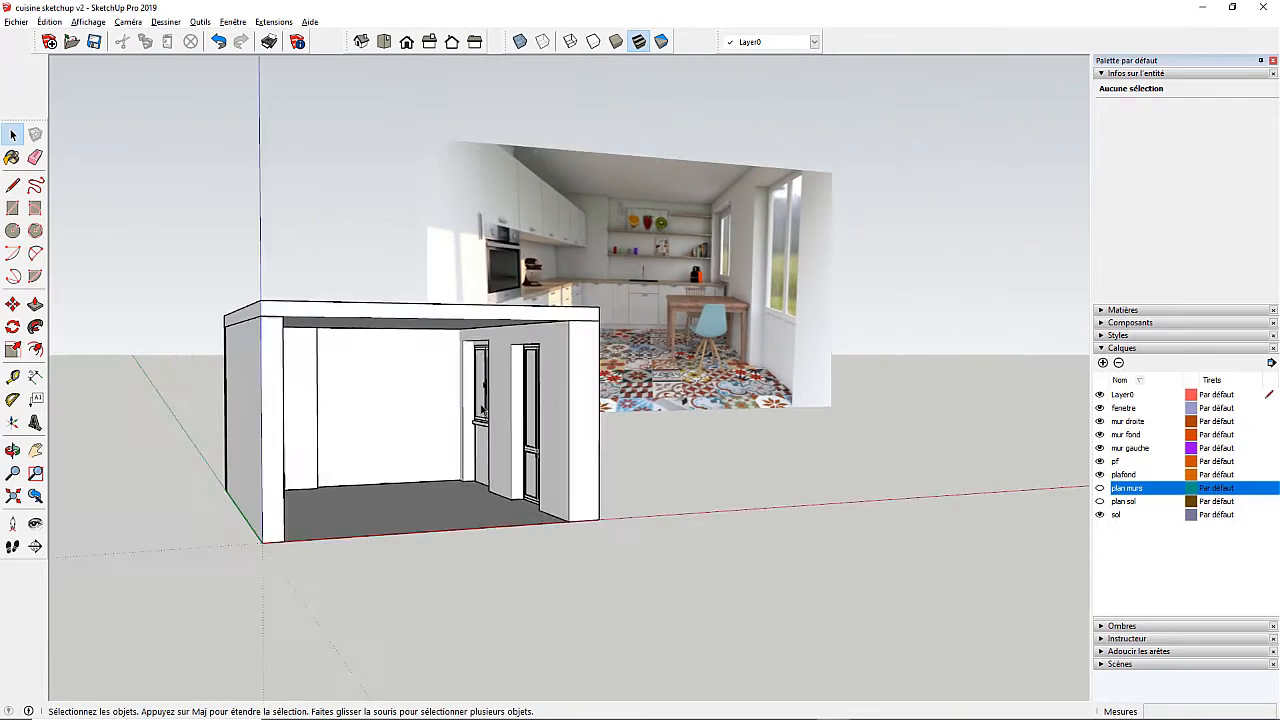
pyautogui.scroll(2, 403, 434)
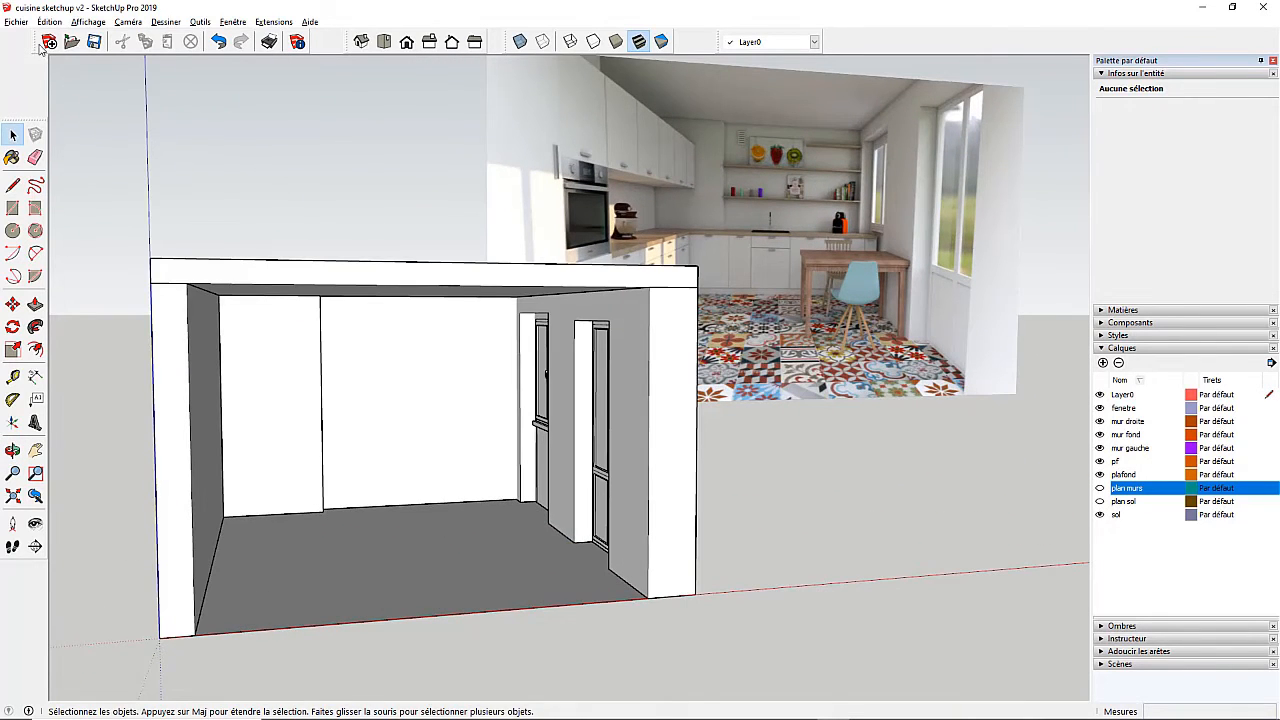
# Save the current kitchen model
pyautogui.click(16, 21)
pyautogui.click(90, 86)
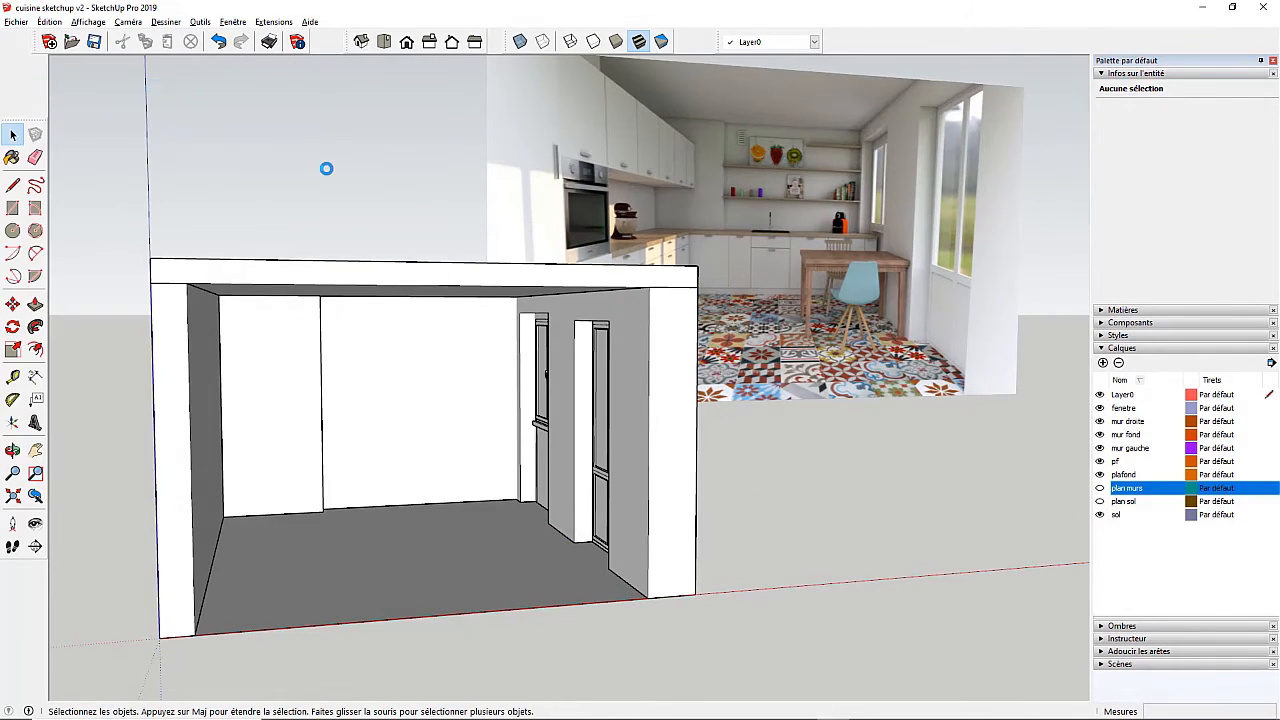